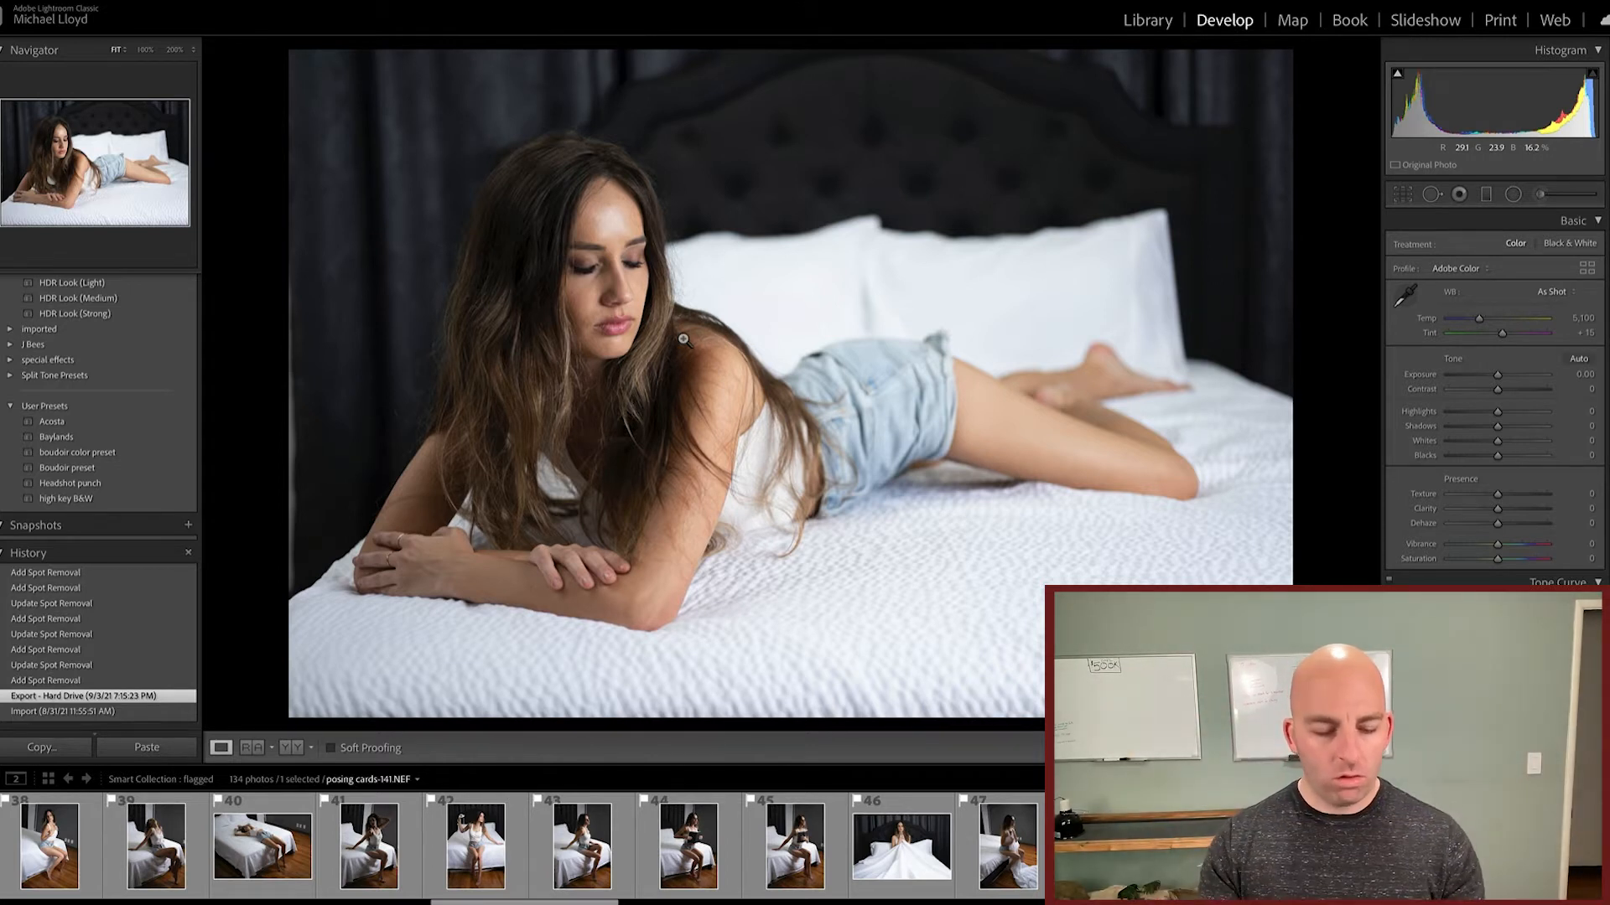
Step: Rotate the reclining-pose photo to a crop angle of 0.14 and tighten the crop around the woman
key(r)
drag(1333, 252, 1348, 223)
drag(1061, 124, 1120, 165)
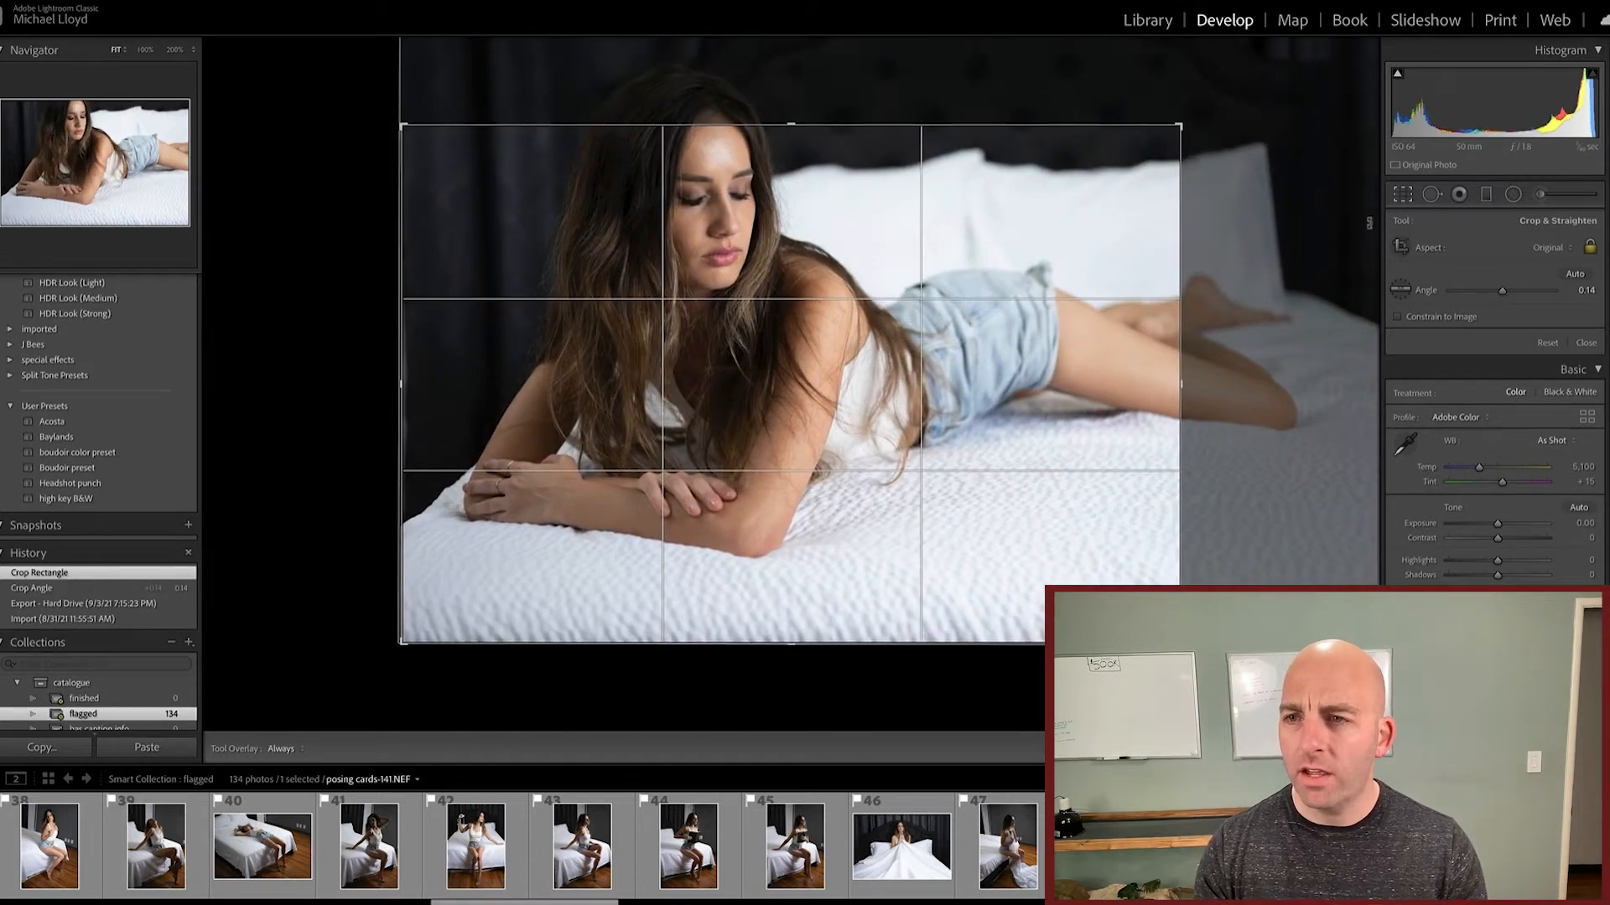
Step: Try the 4 x 5 / 8 x 10 and 5 x 7 aspect ratios on the crop
click(1547, 251)
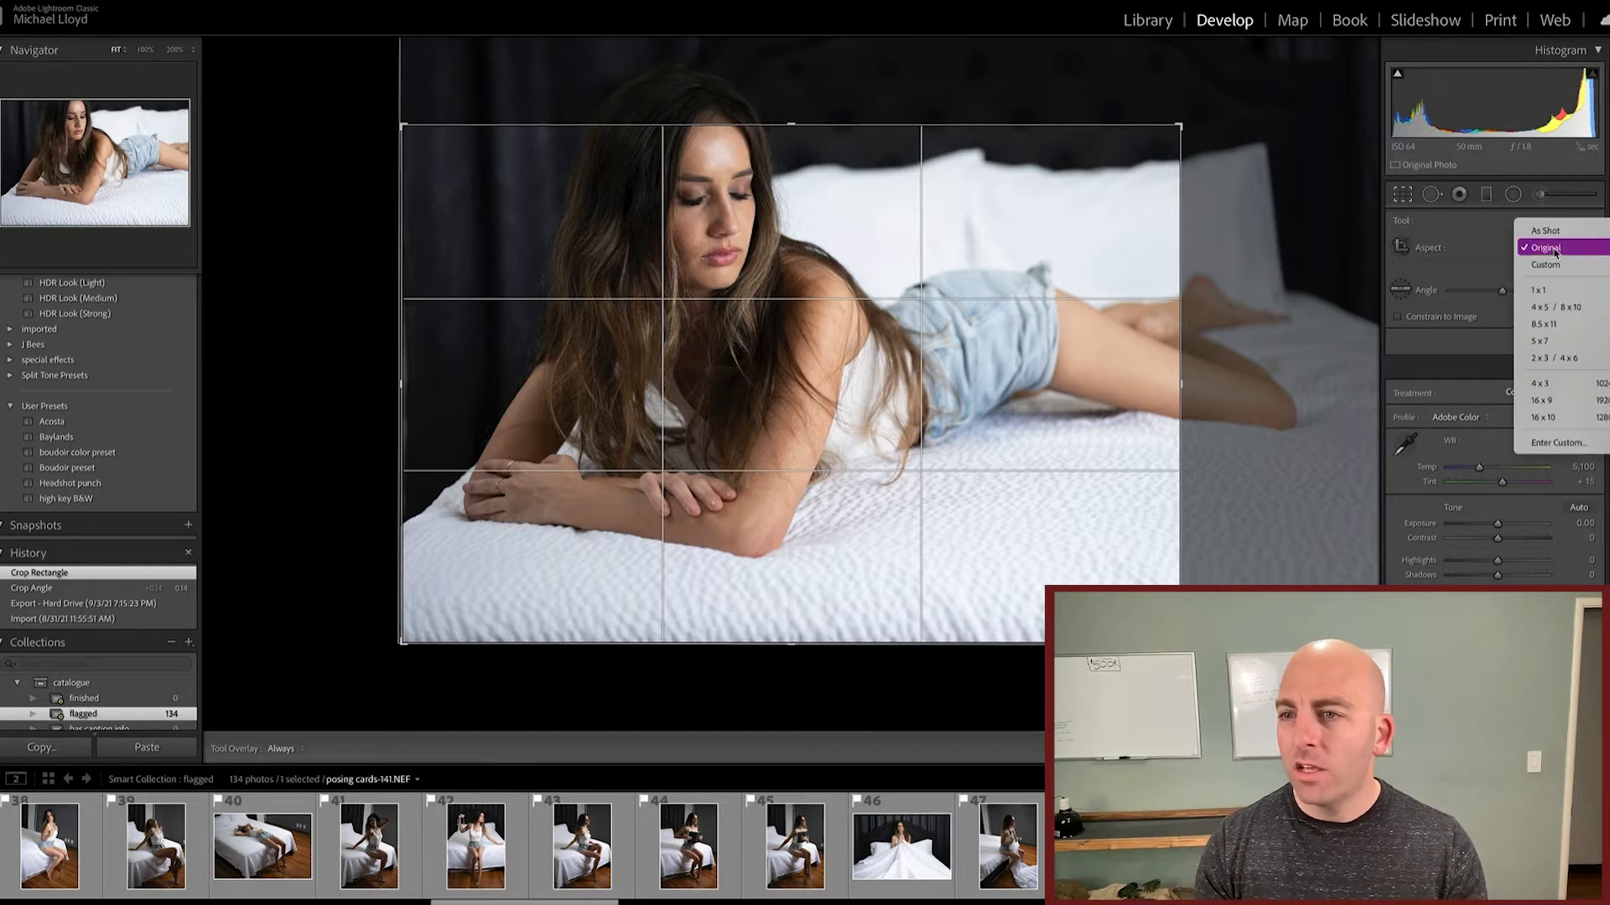
click(1602, 312)
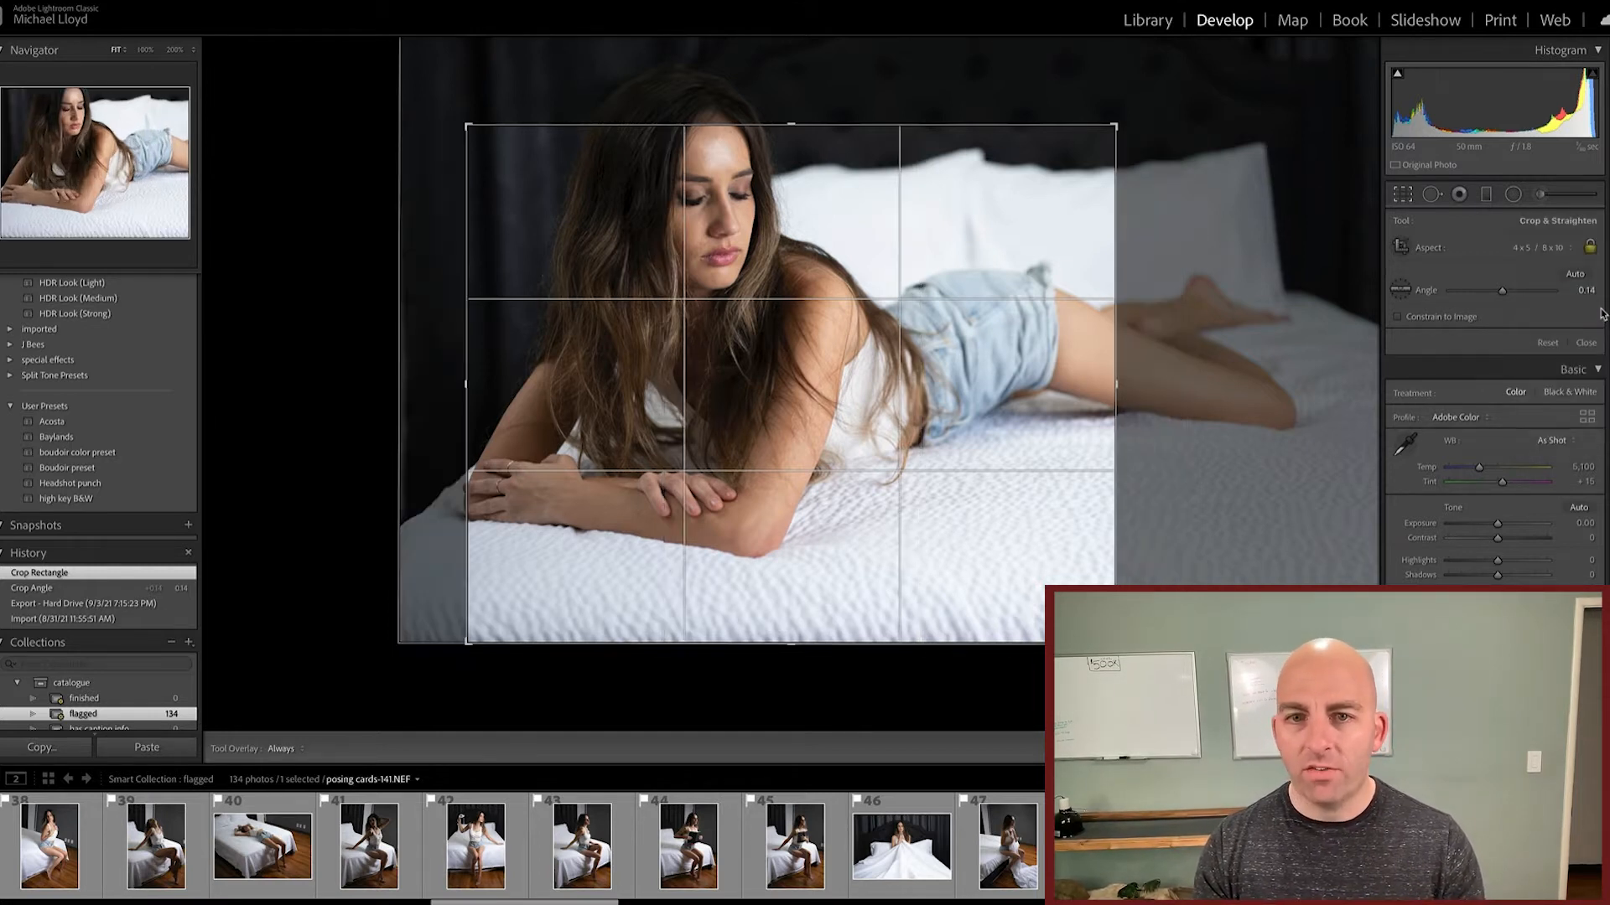
click(1561, 251)
click(1561, 281)
click(1561, 248)
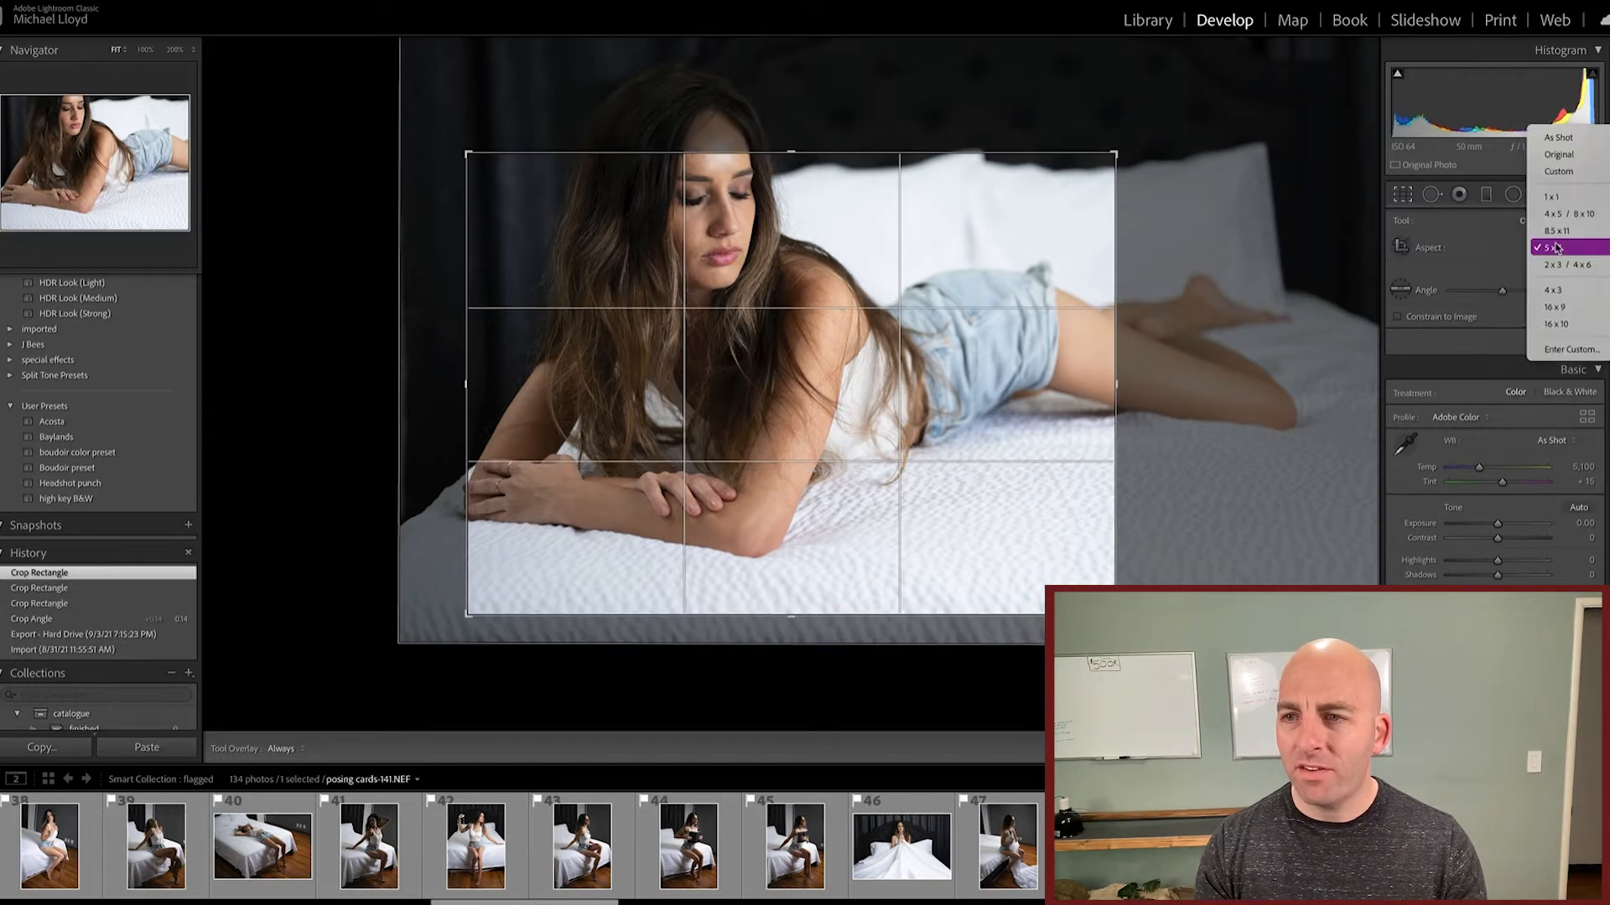
click(1564, 349)
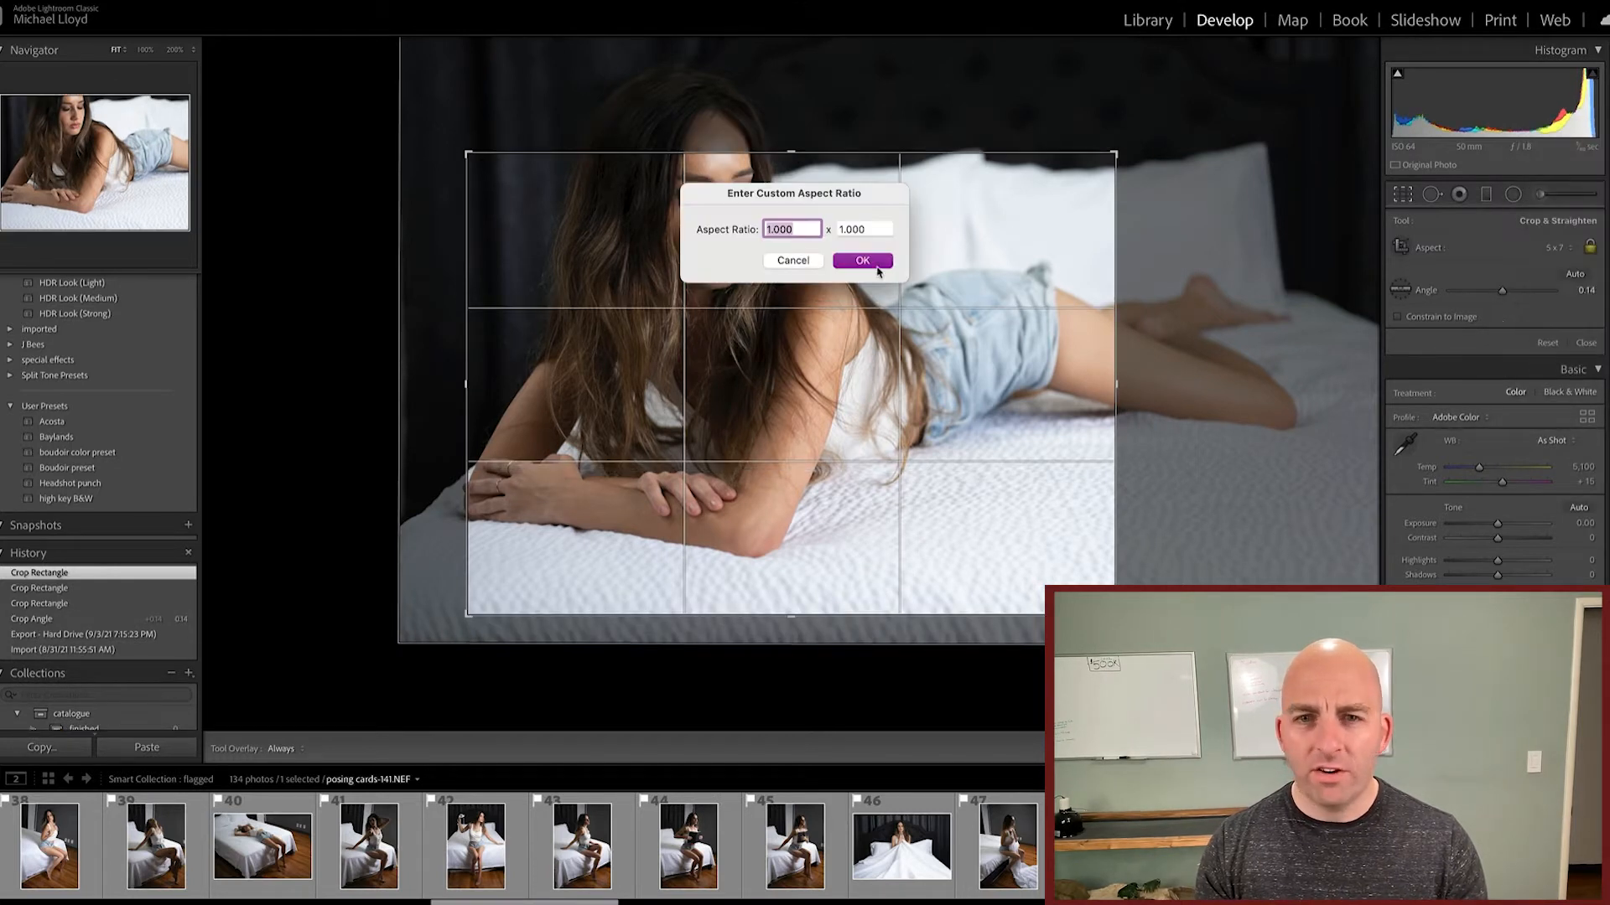
text(2)
key(Tab)
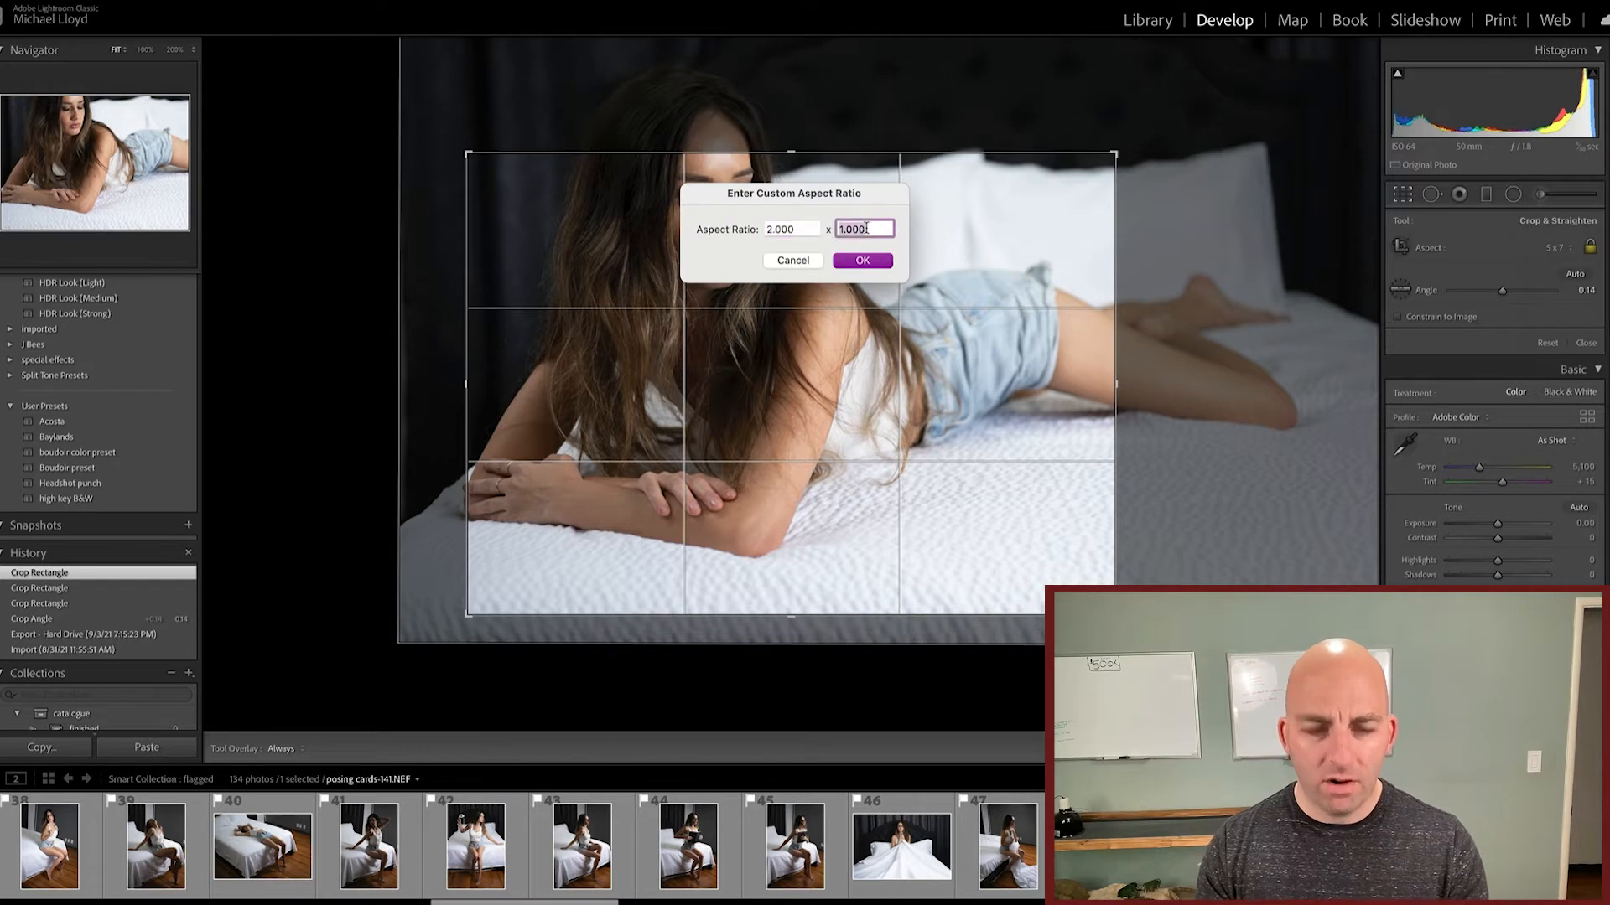
text(11.764)
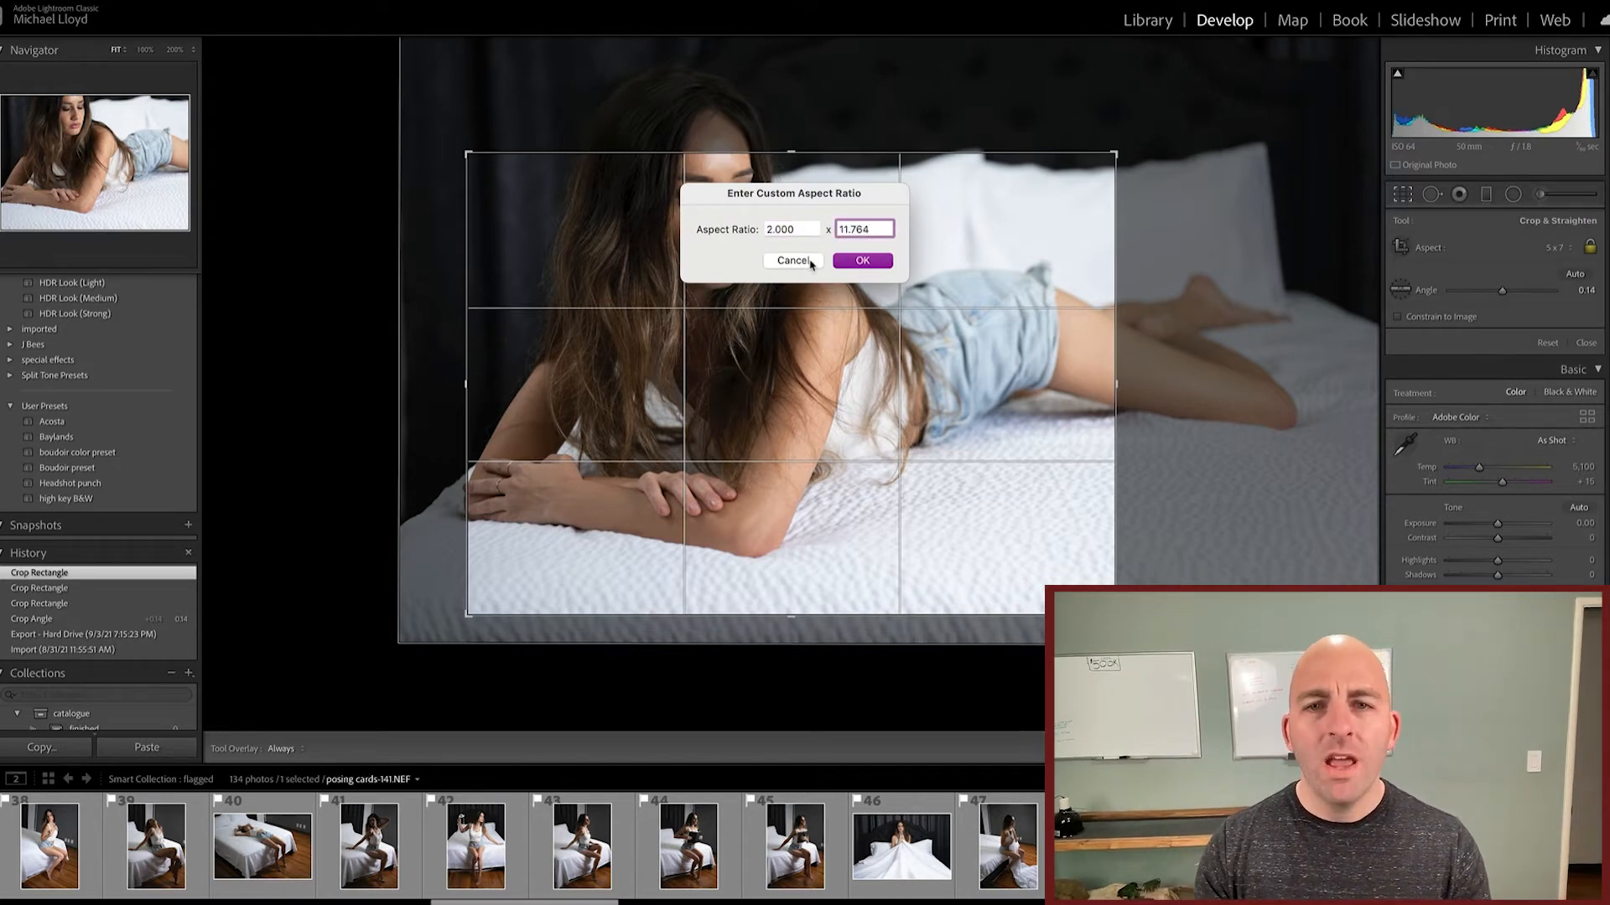
click(799, 268)
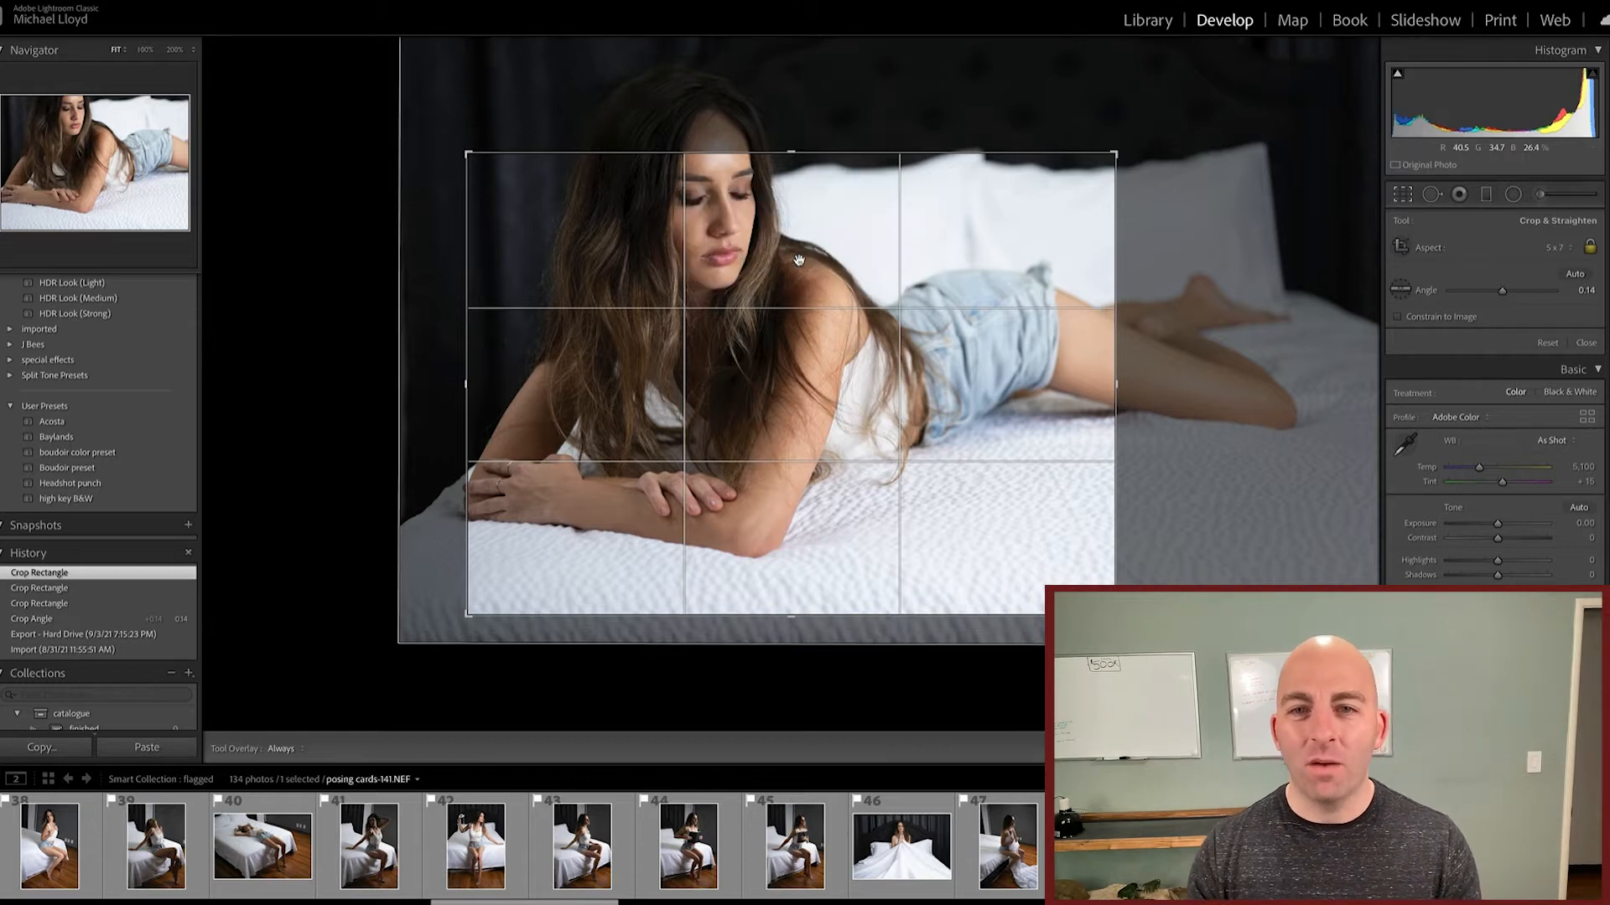
Step: Return the crop to the As Shot aspect ratio and apply it with a straightening angle of -0.96
click(1552, 248)
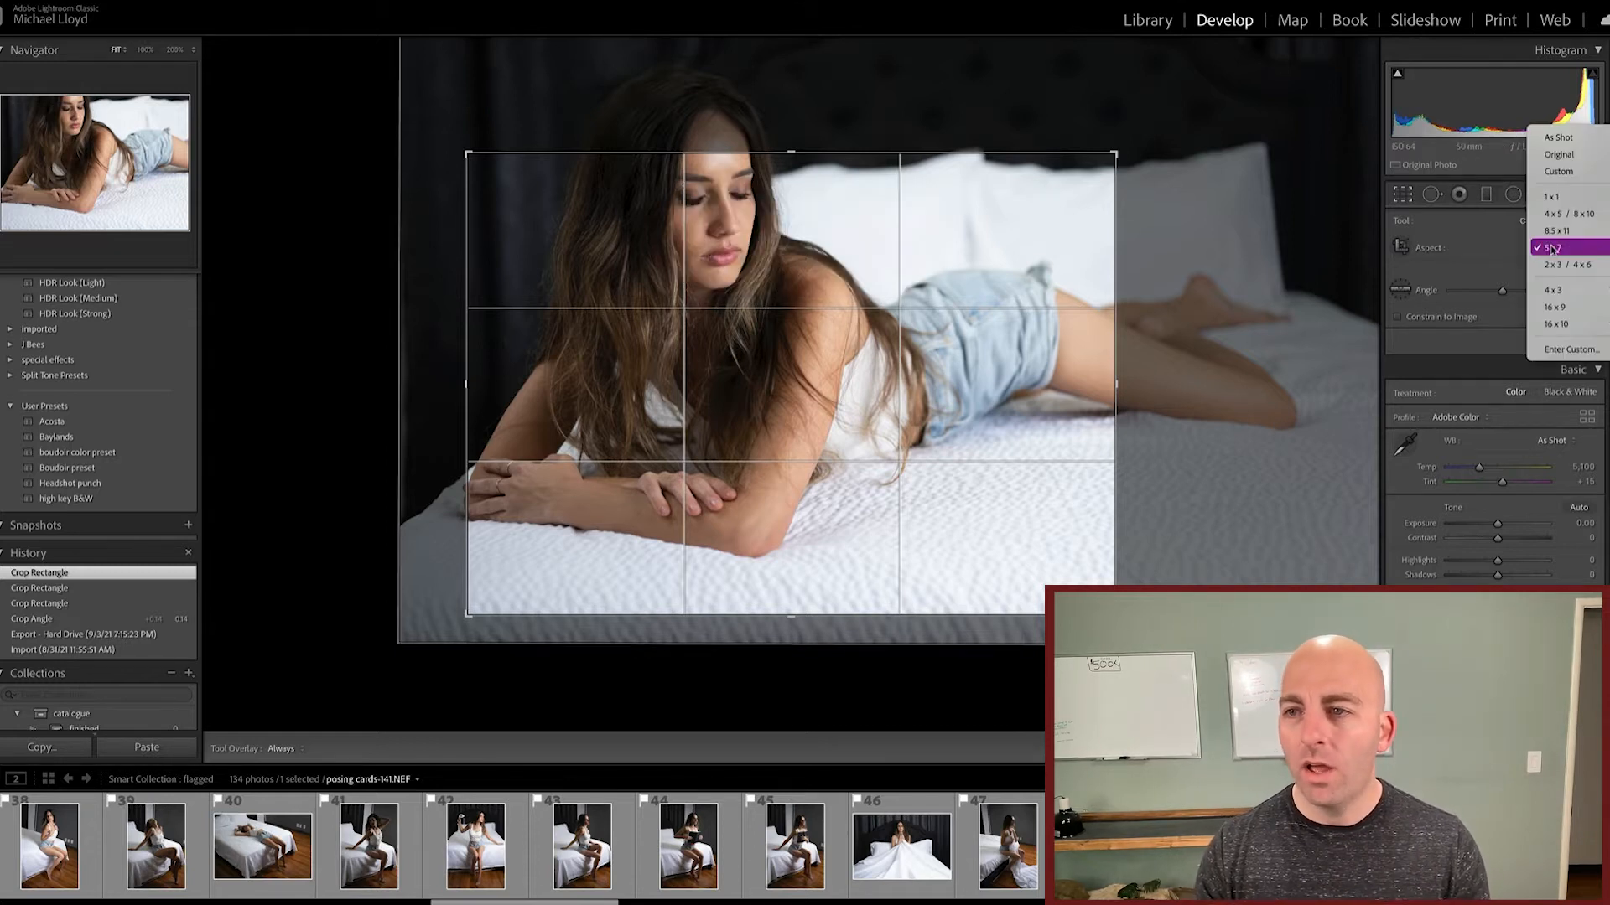
click(1560, 138)
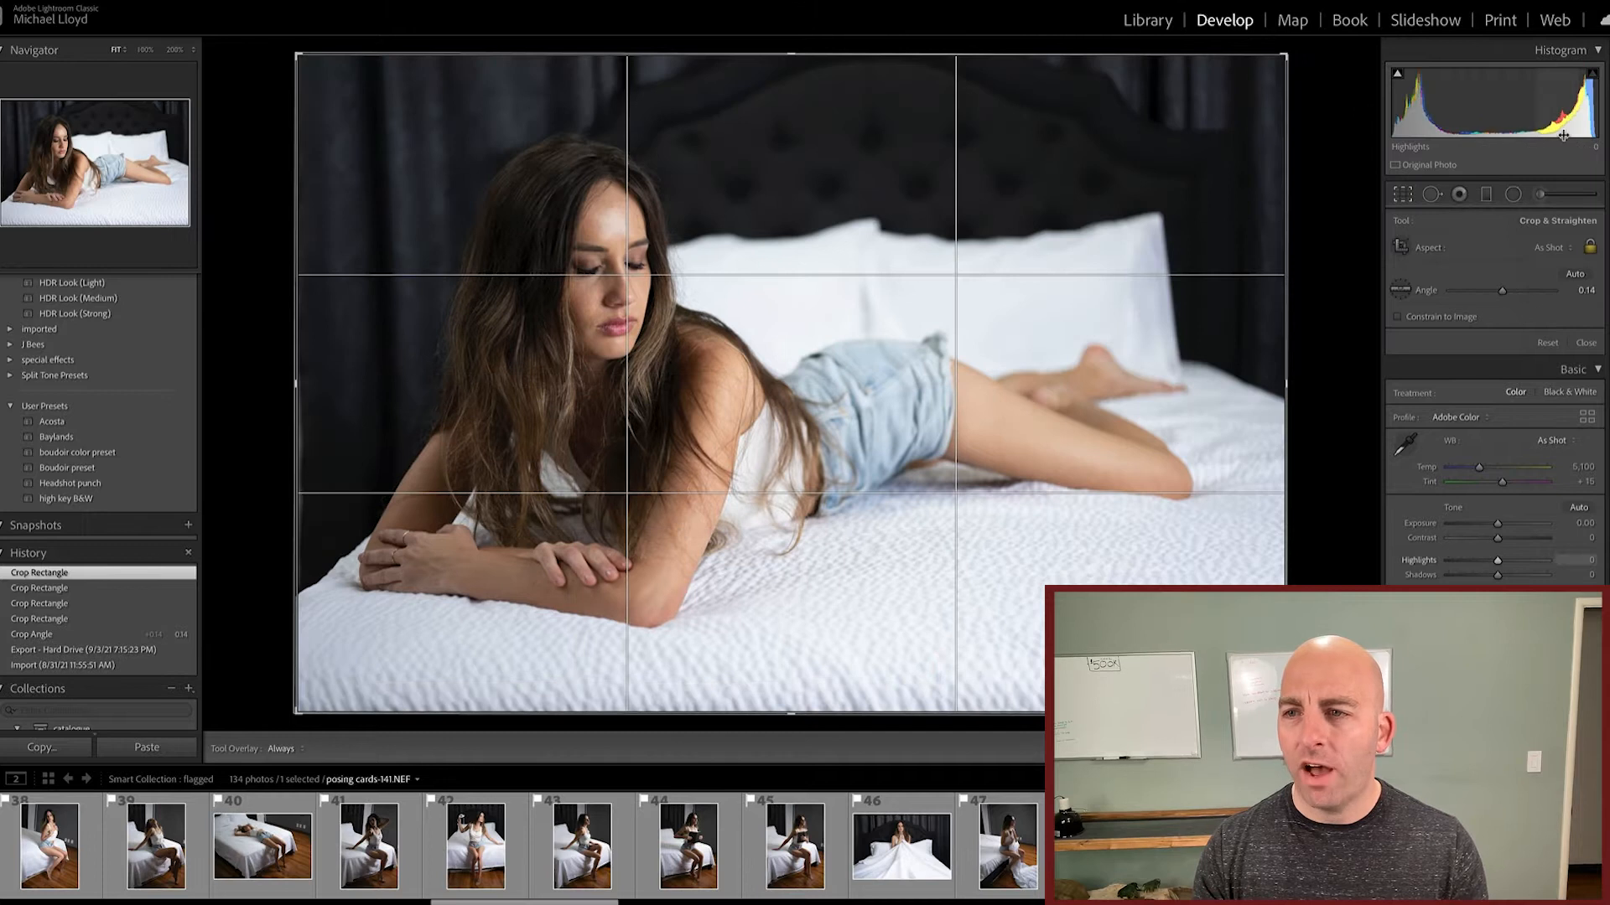
click(1402, 294)
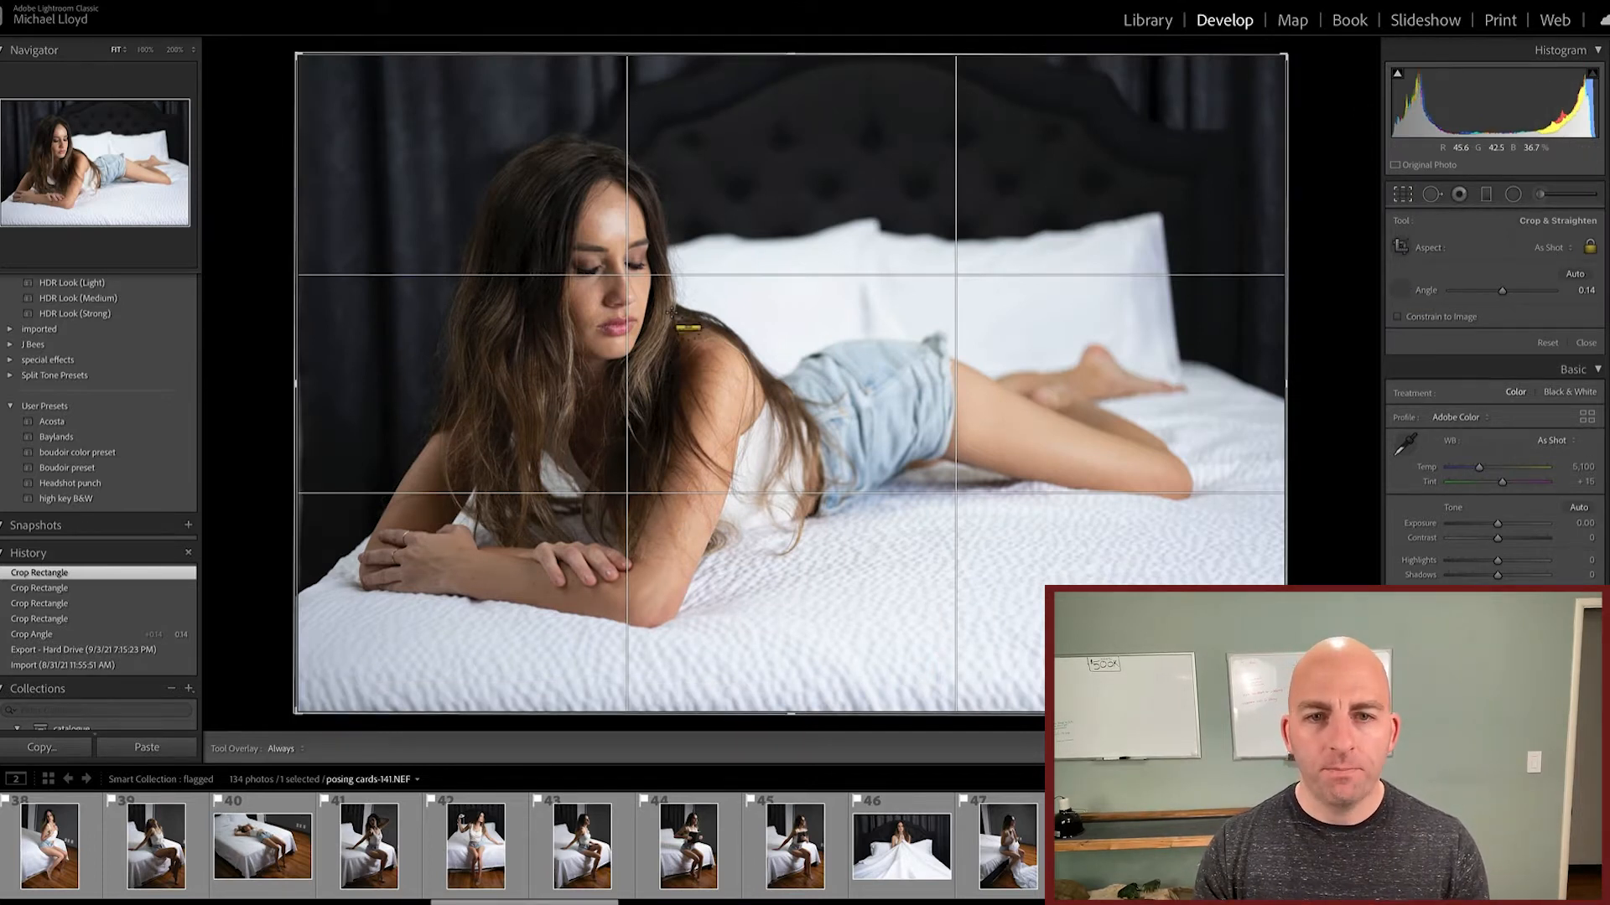
click(1410, 297)
drag(1507, 292, 1501, 292)
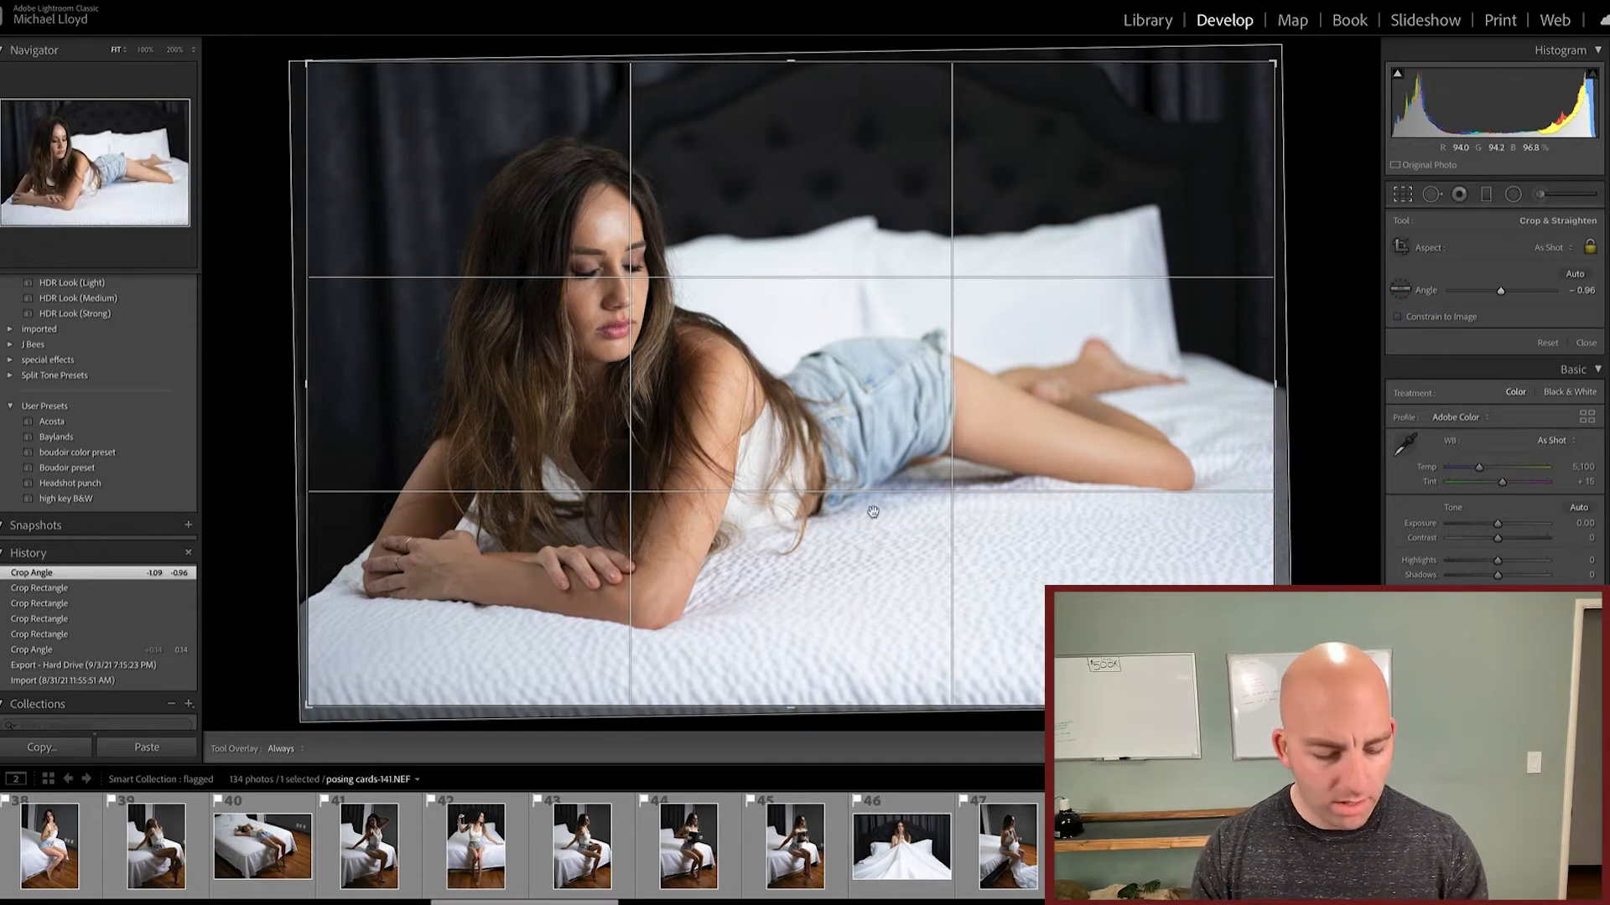
key(Return)
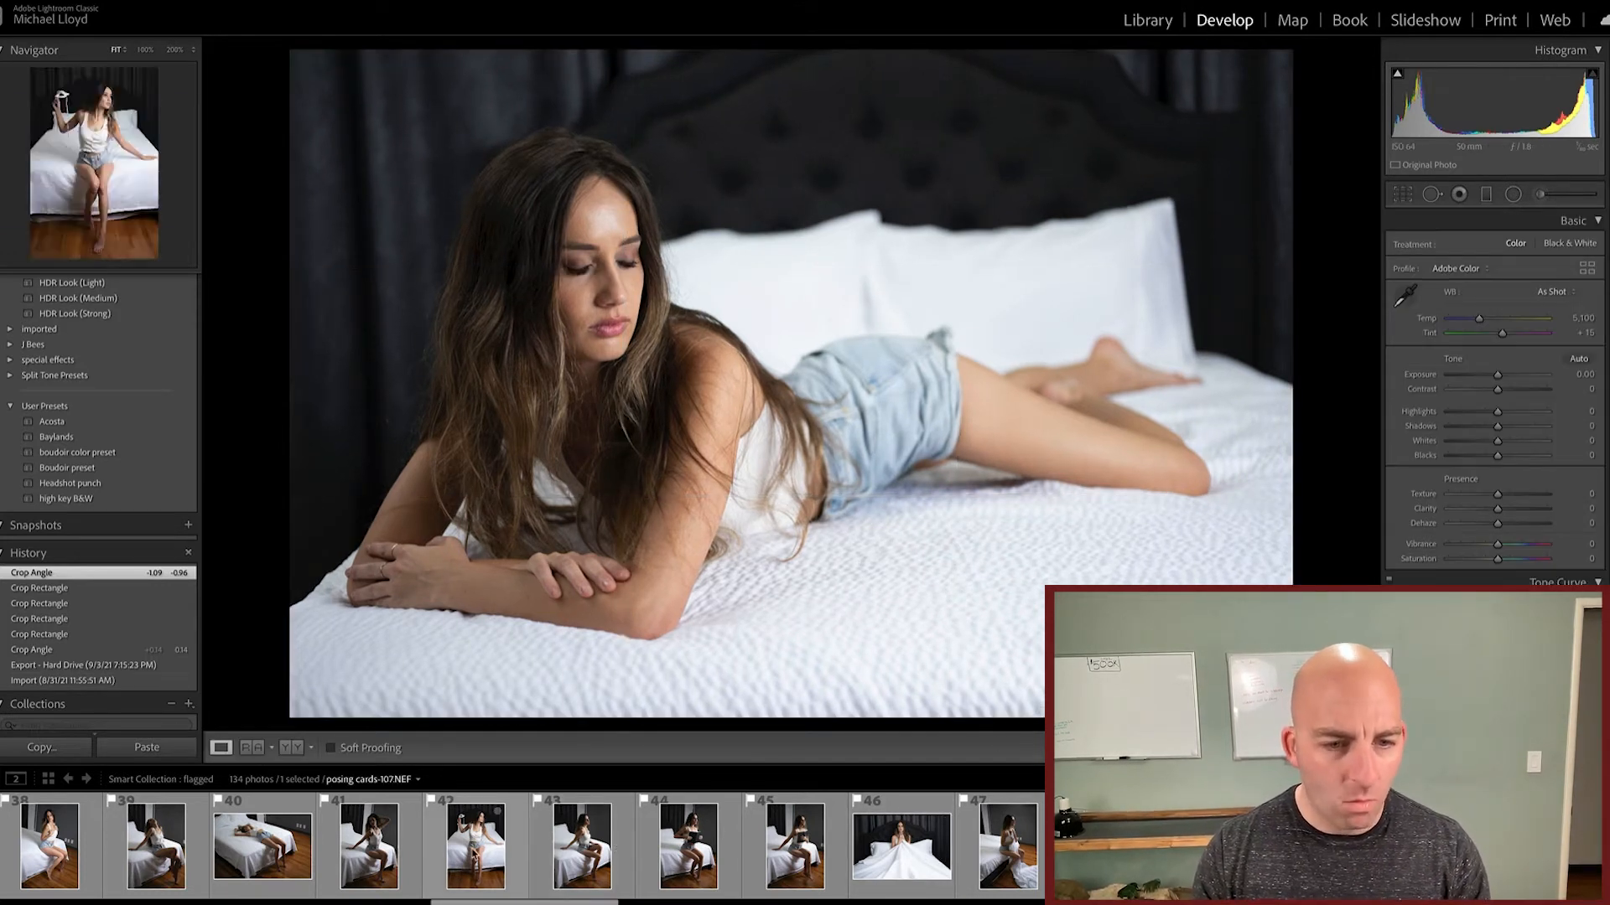
Step: Straighten posing cards-107.NEF along a line across the bed, rotating it 1.58, and apply the crop
click(475, 845)
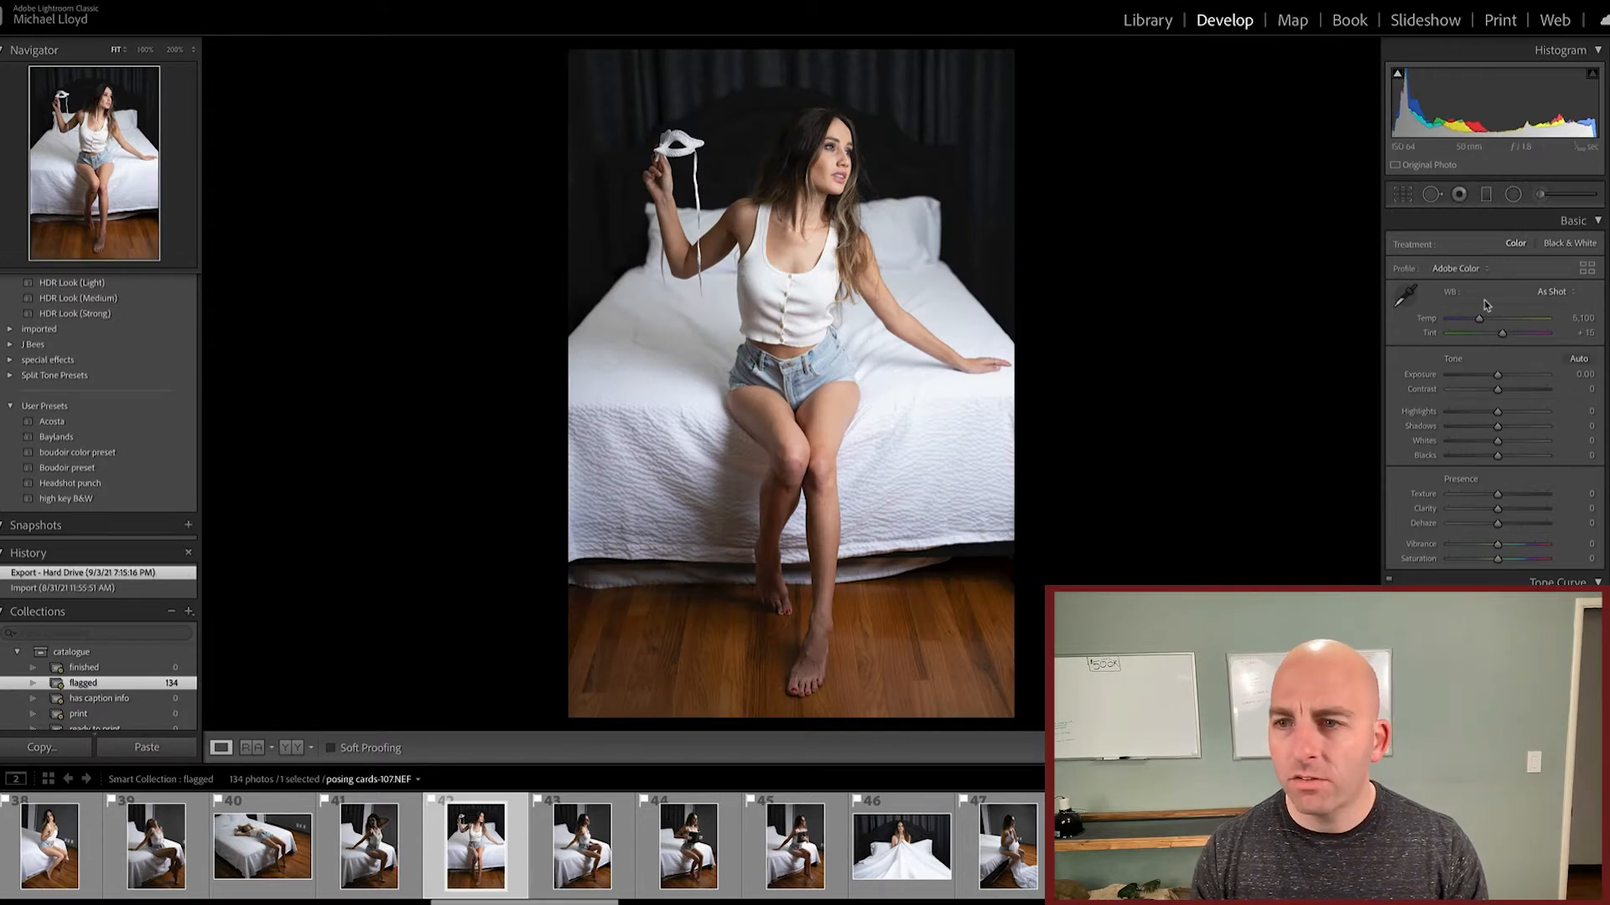
key(r)
click(1400, 289)
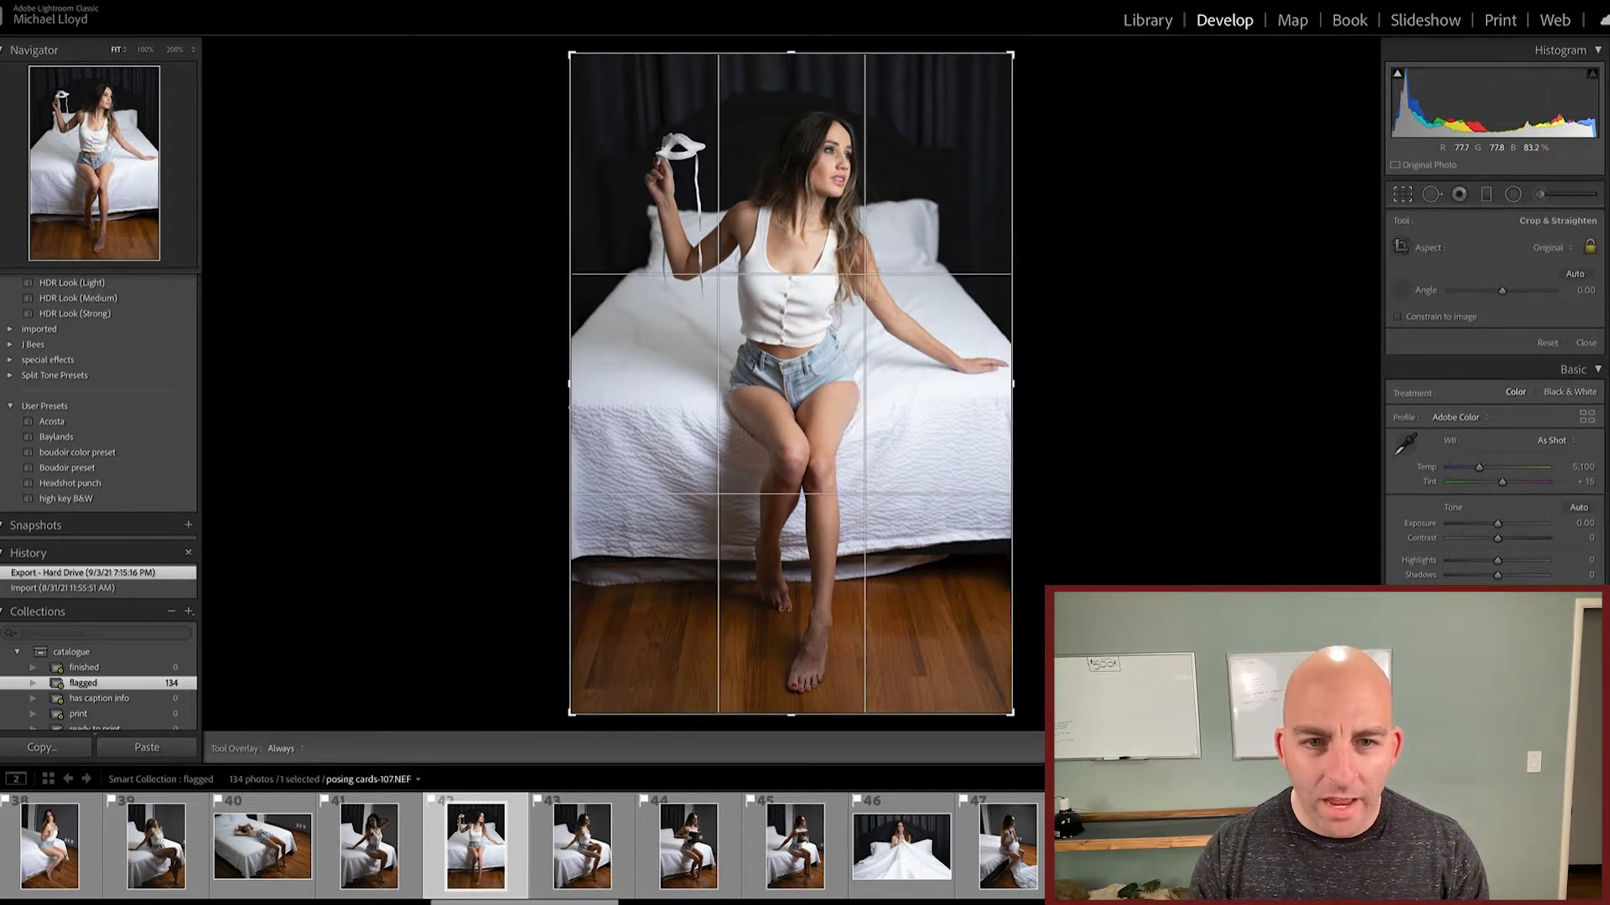
drag(570, 408, 1029, 394)
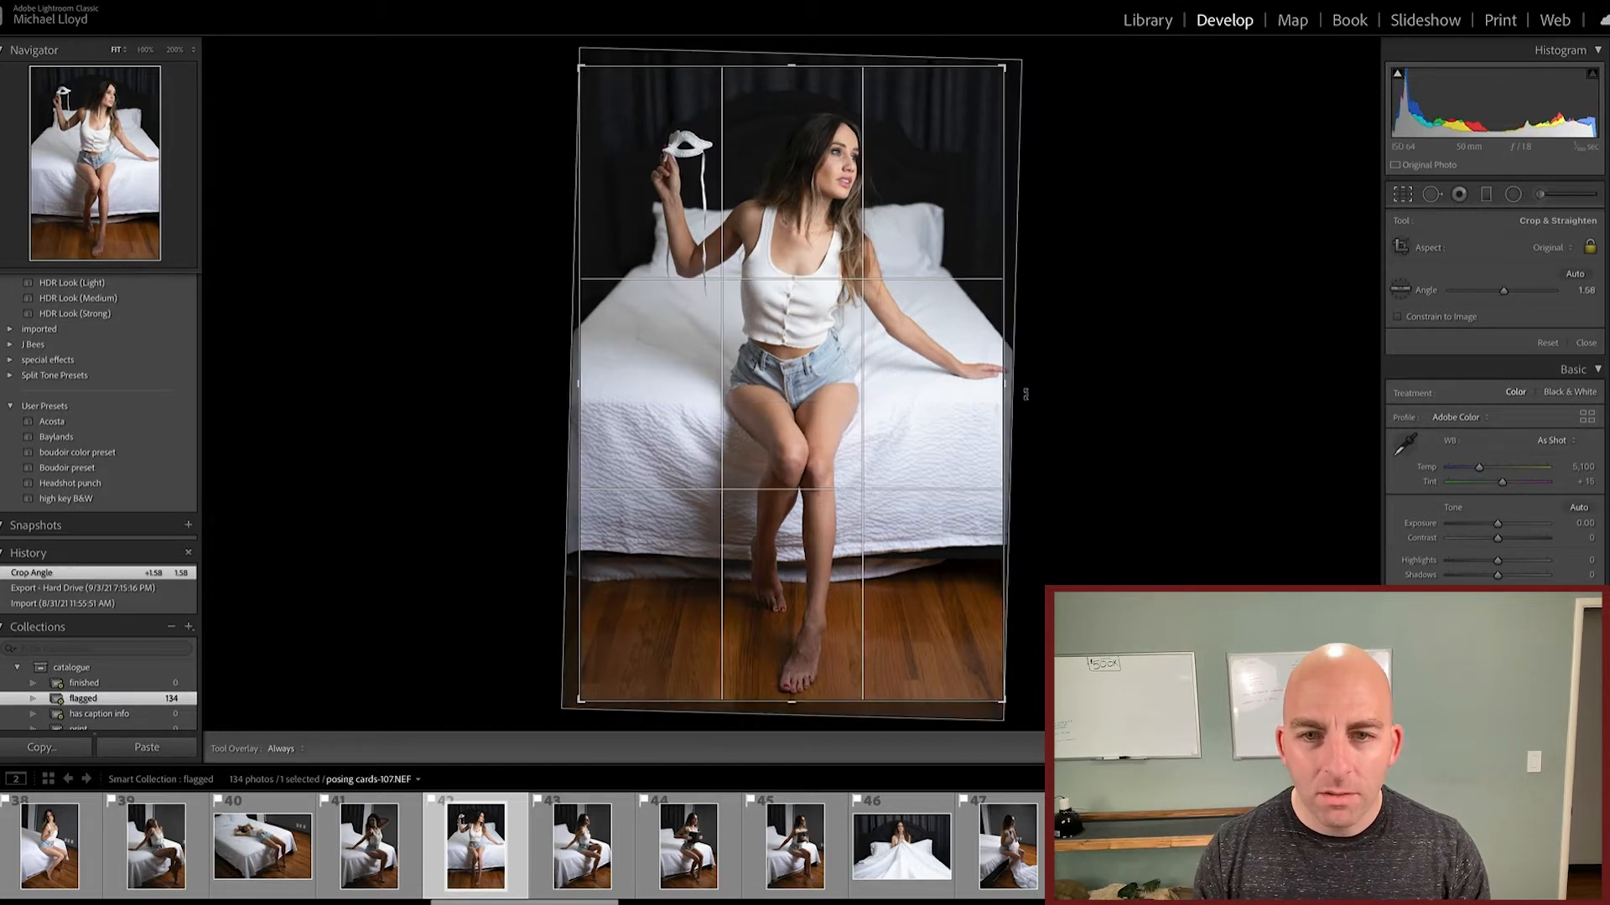
key(Return)
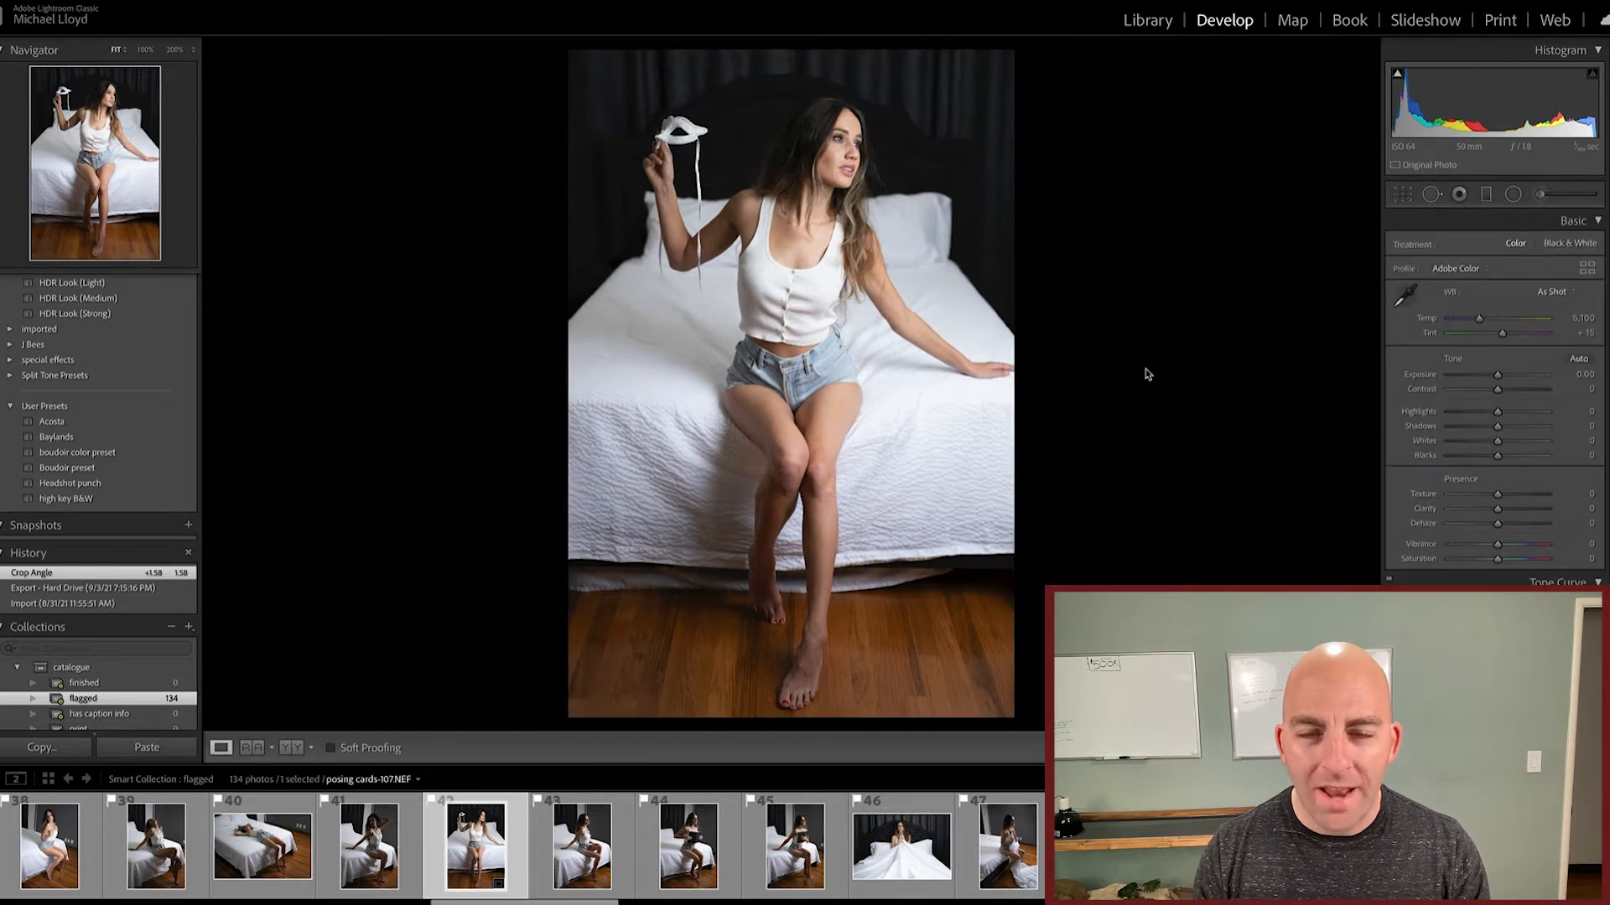
Step: Undo the crop and straightening changes on the seated-pose photo and leave crop mode
key(r)
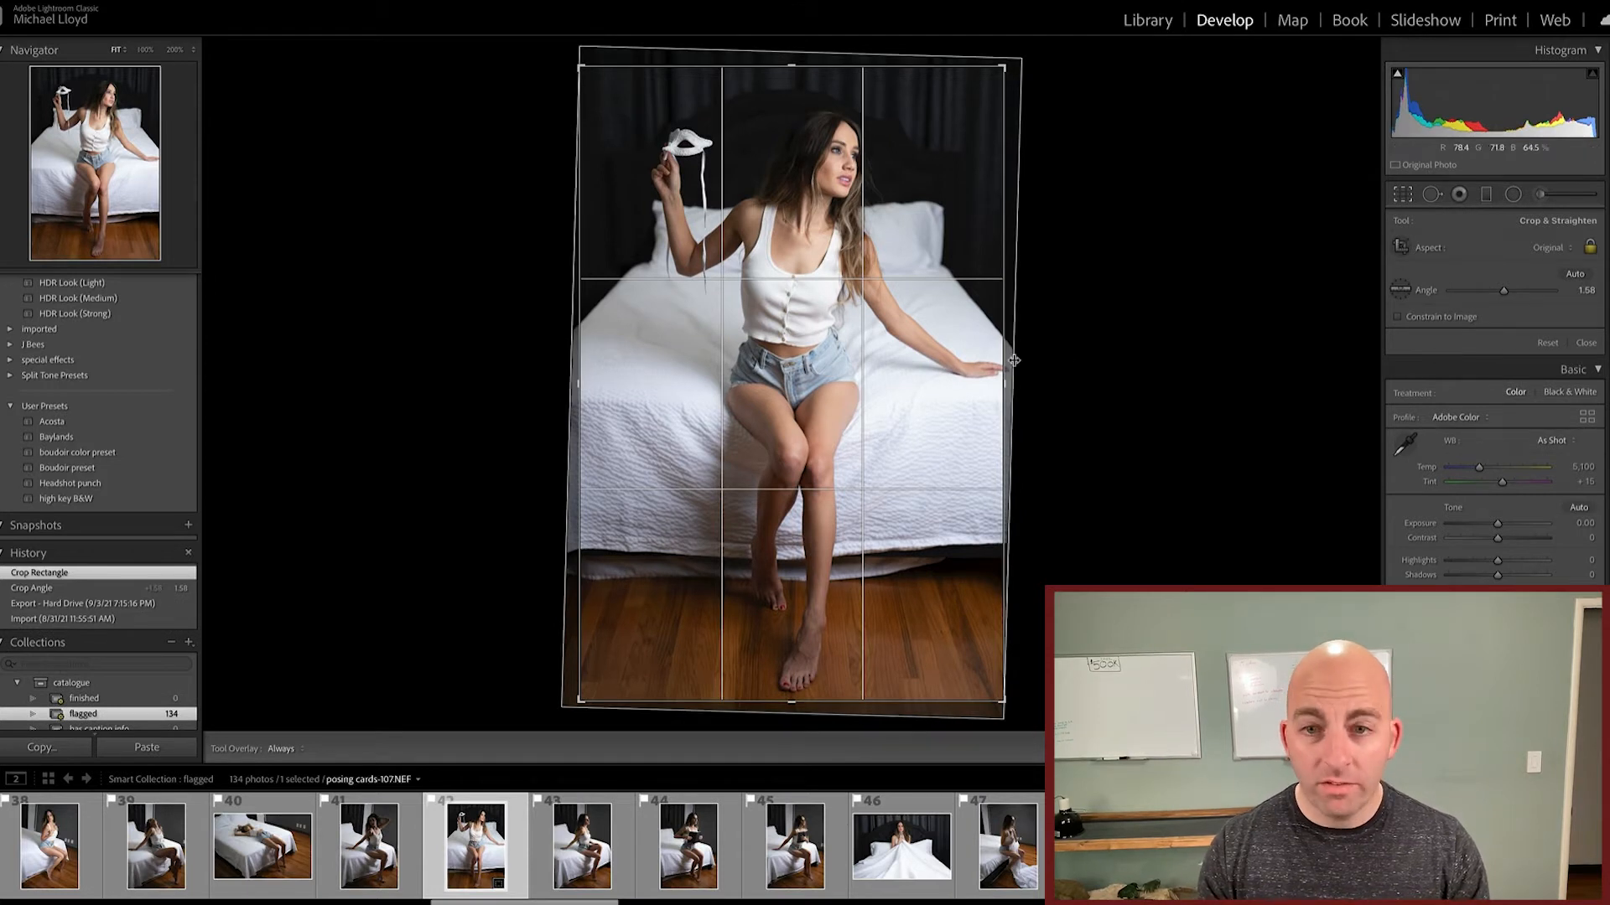
key(ctrl+z)
key(ctrl+z)
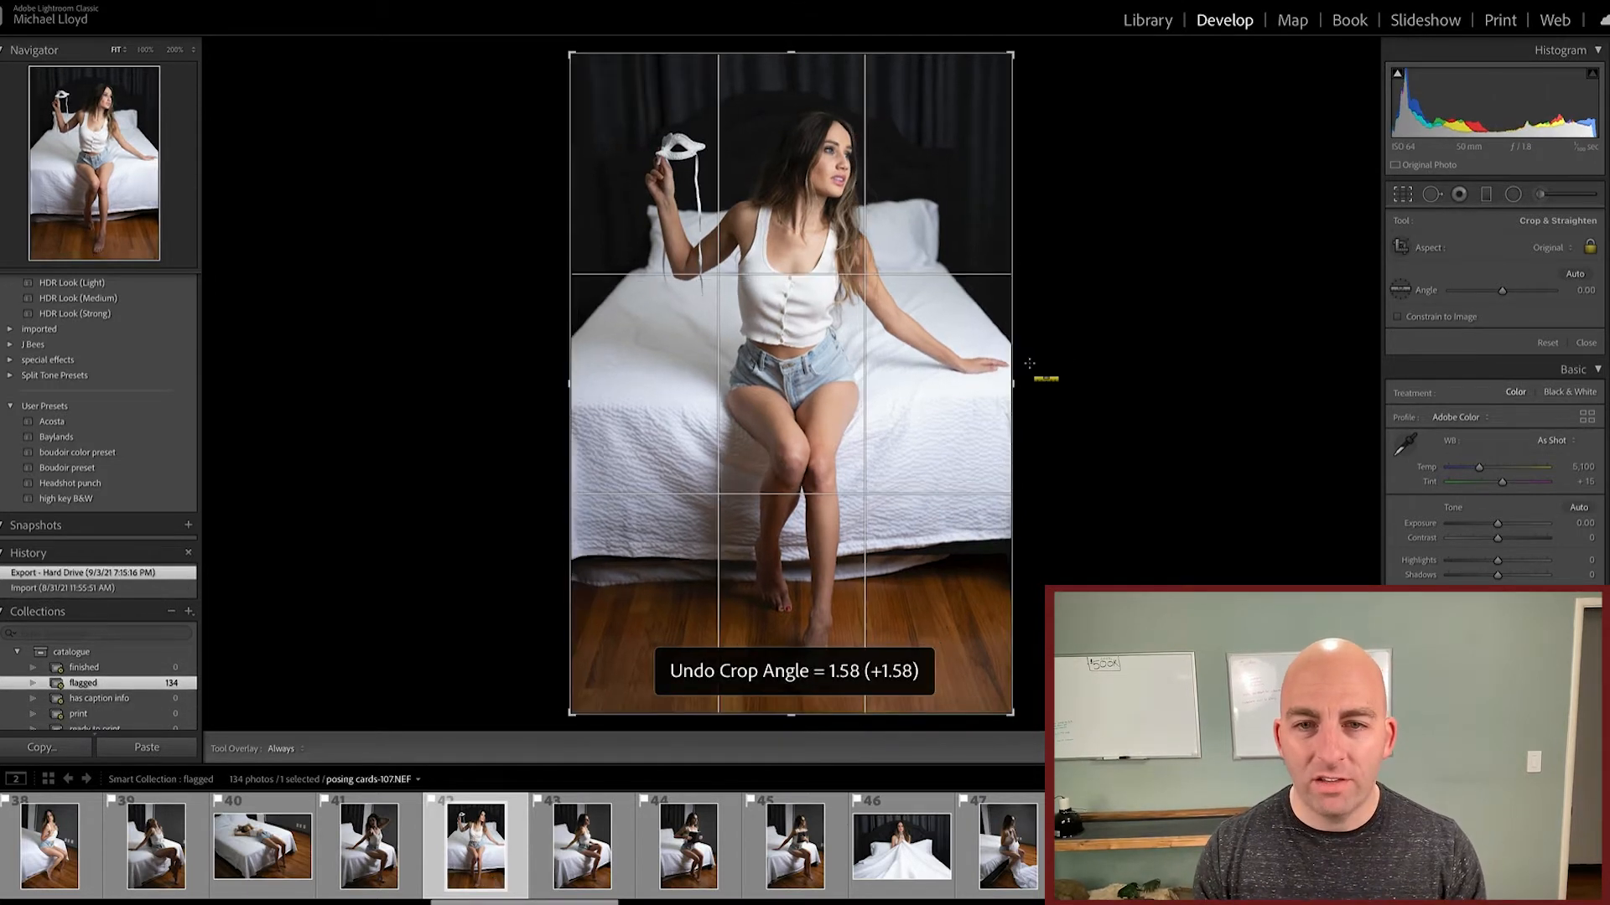
key(r)
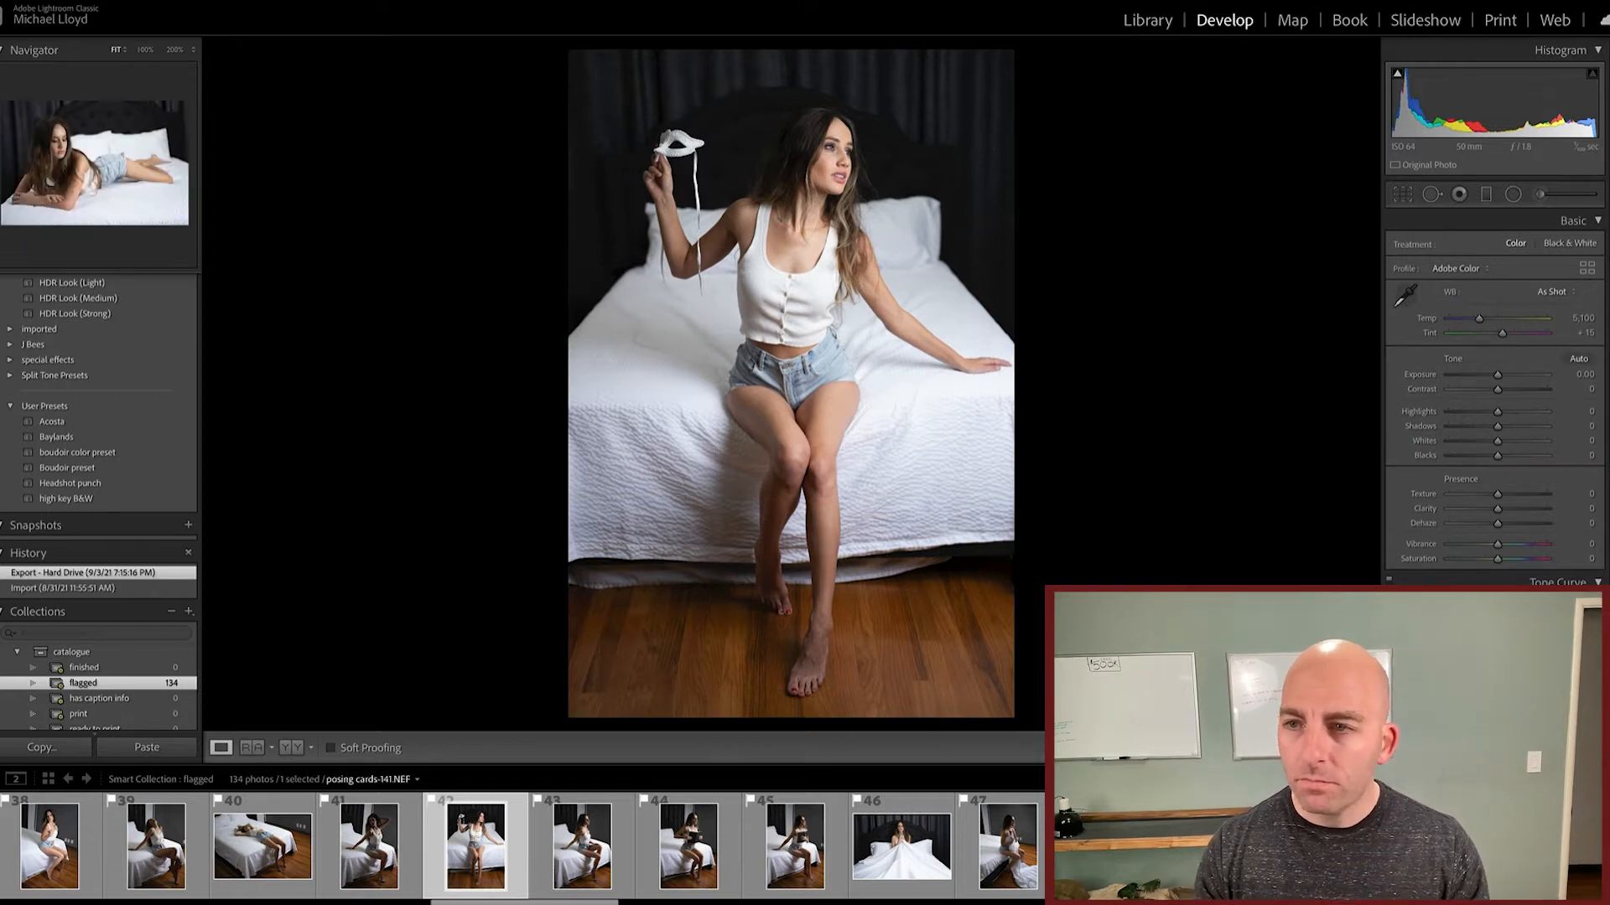
Step: Go back to posing cards-141.NEF and keep Adobe Color as its profile
click(263, 847)
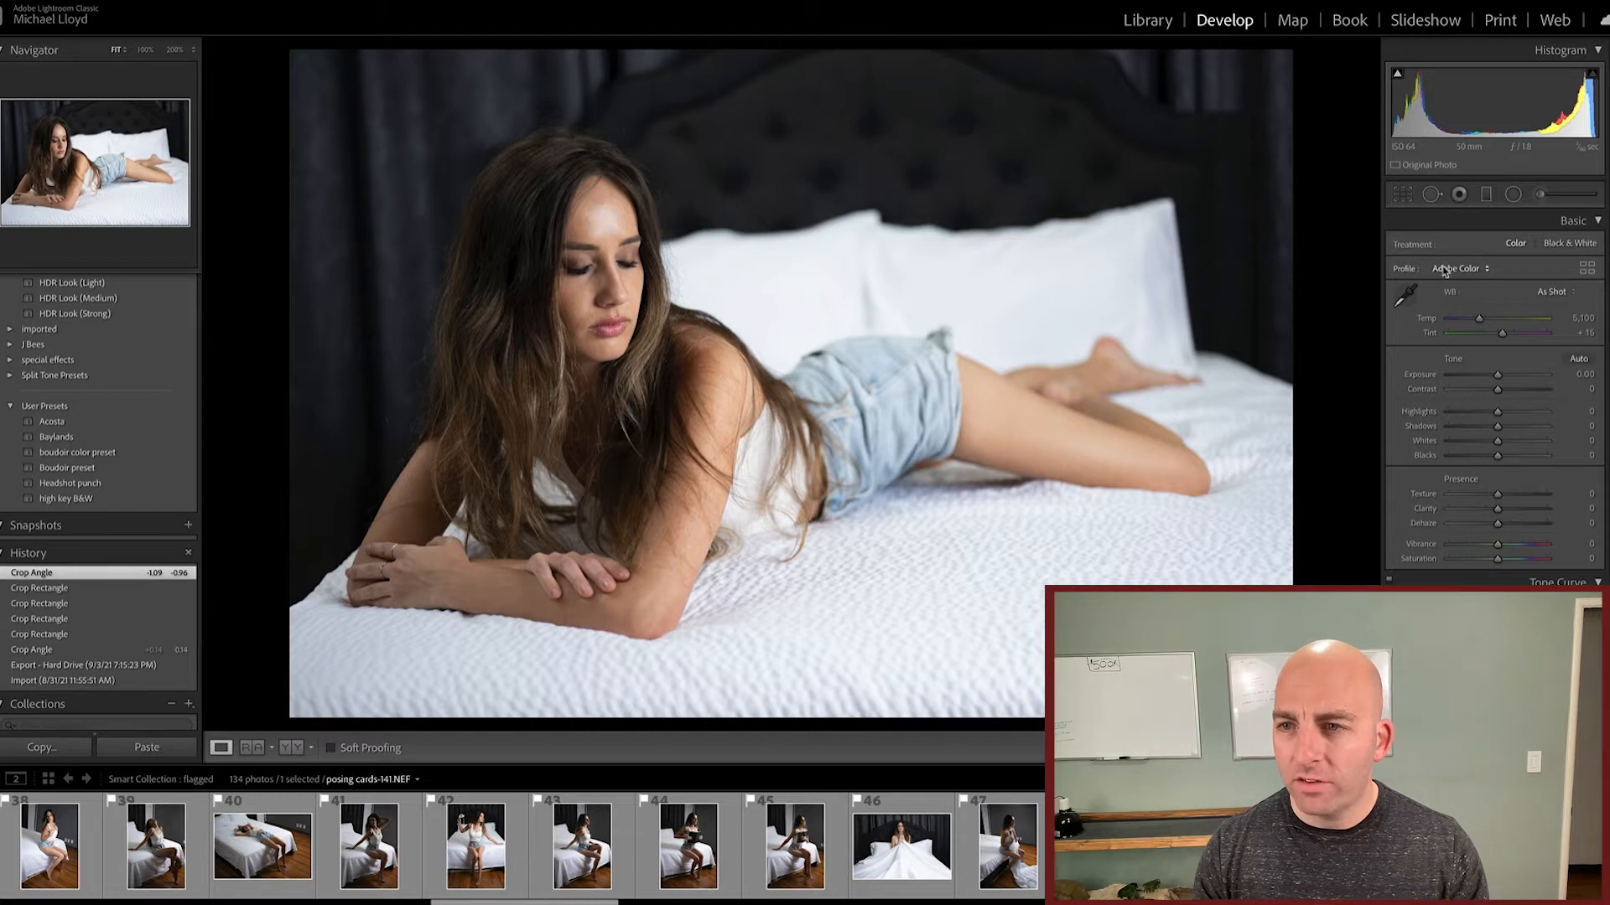
click(1468, 269)
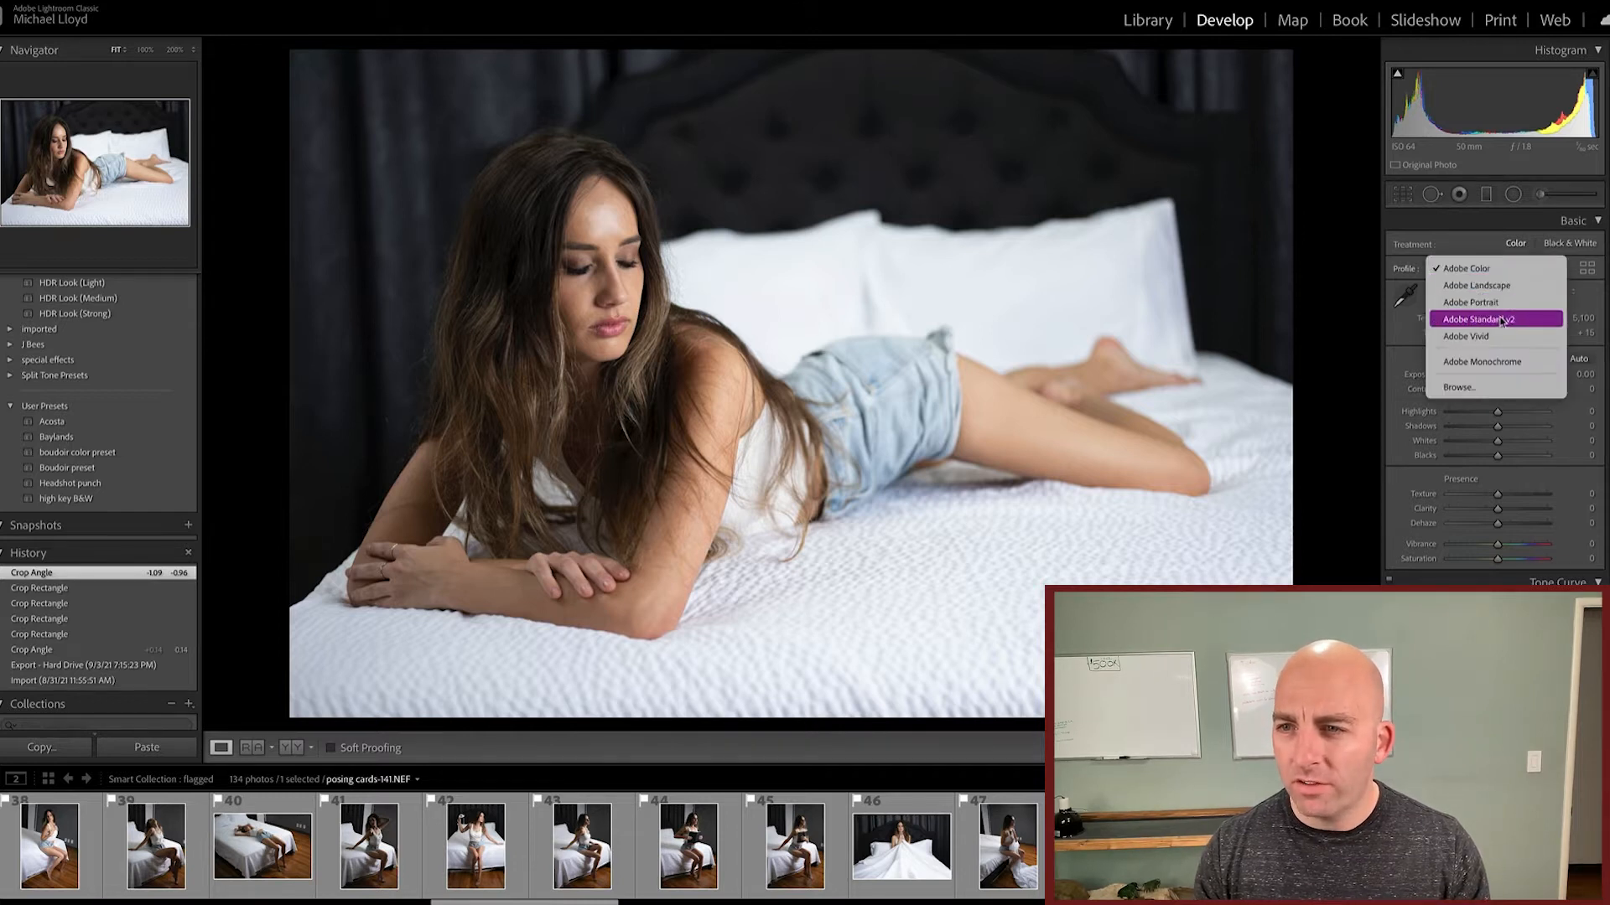
click(1490, 268)
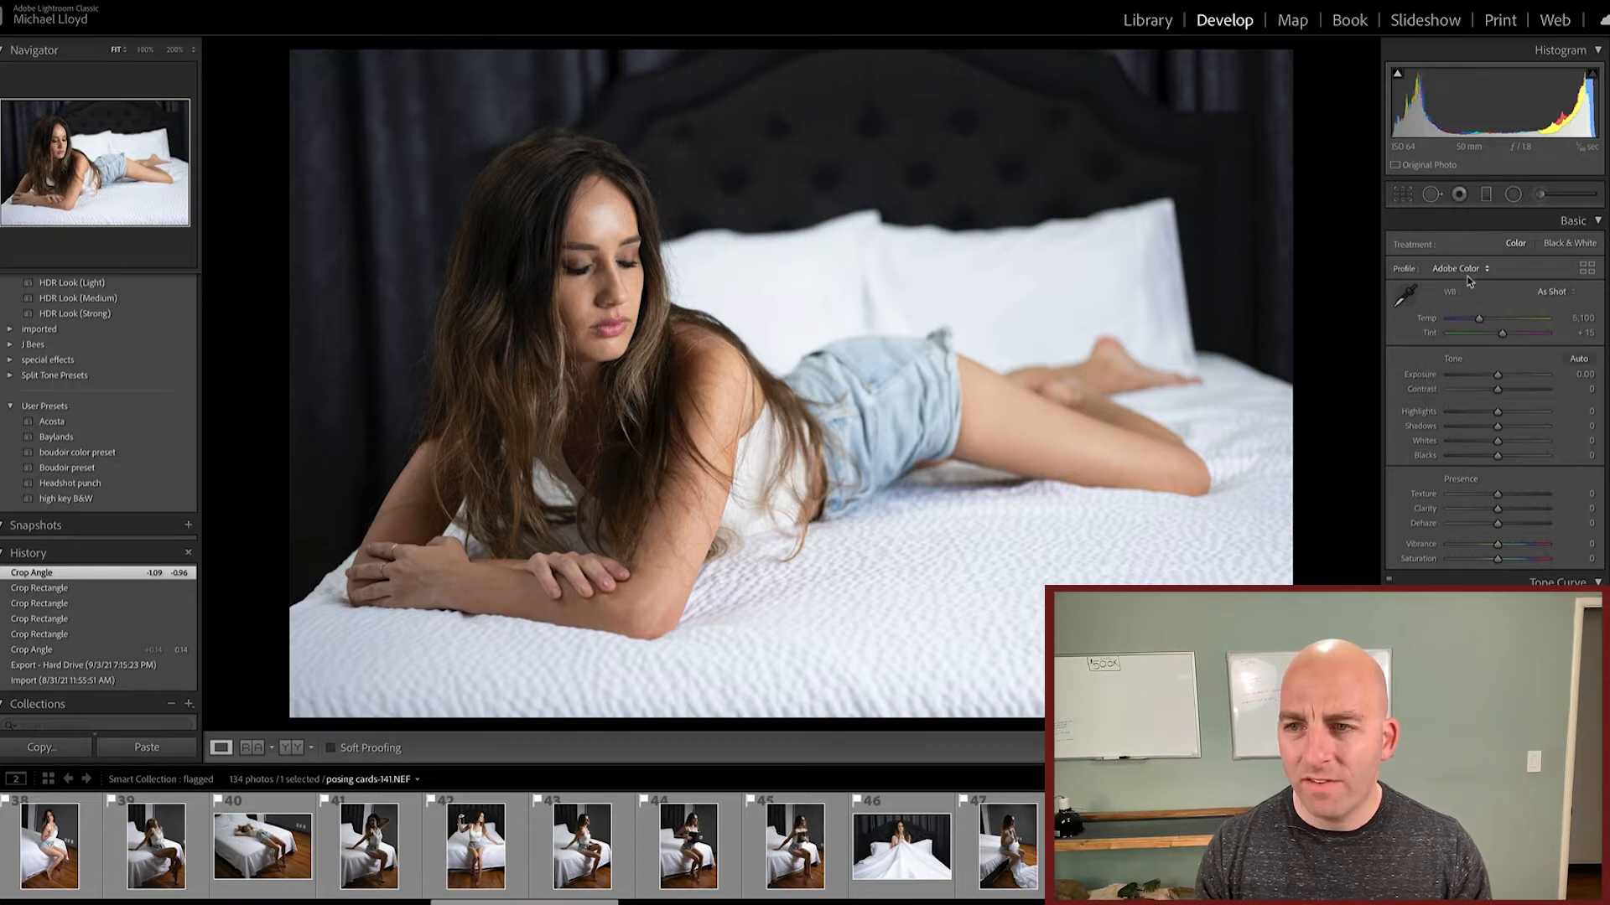
Step: Warm the reclining-pose photo by setting its white balance temperature to 5,927
click(1577, 319)
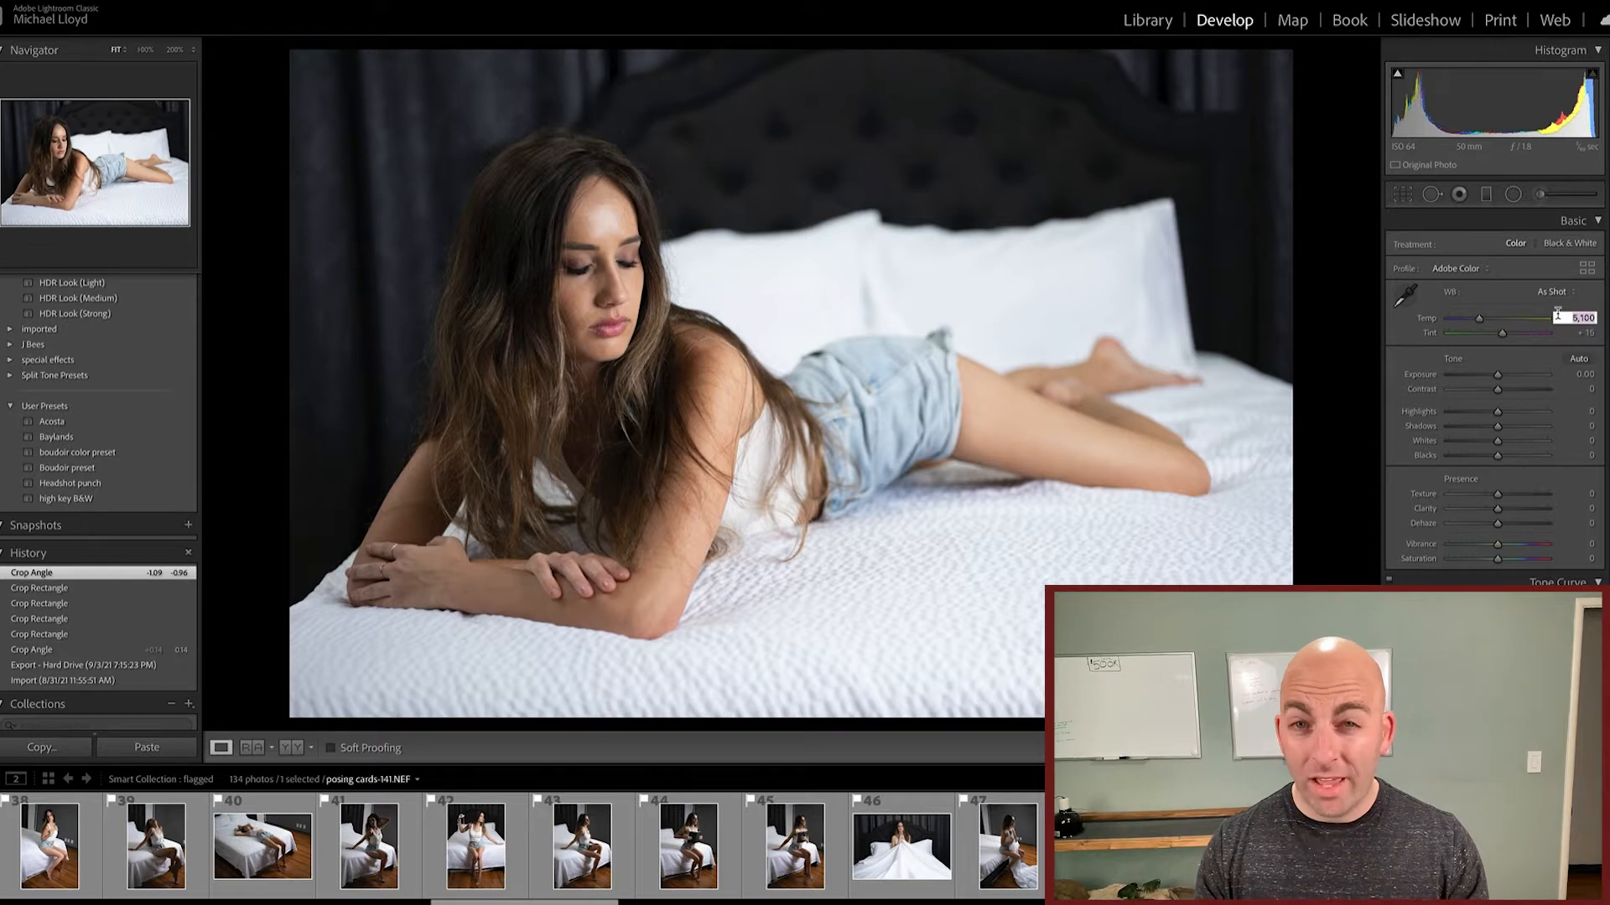
mouse_move(1480, 319)
mouse_down()
mouse_move(1509, 322)
mouse_move(1486, 322)
mouse_up()
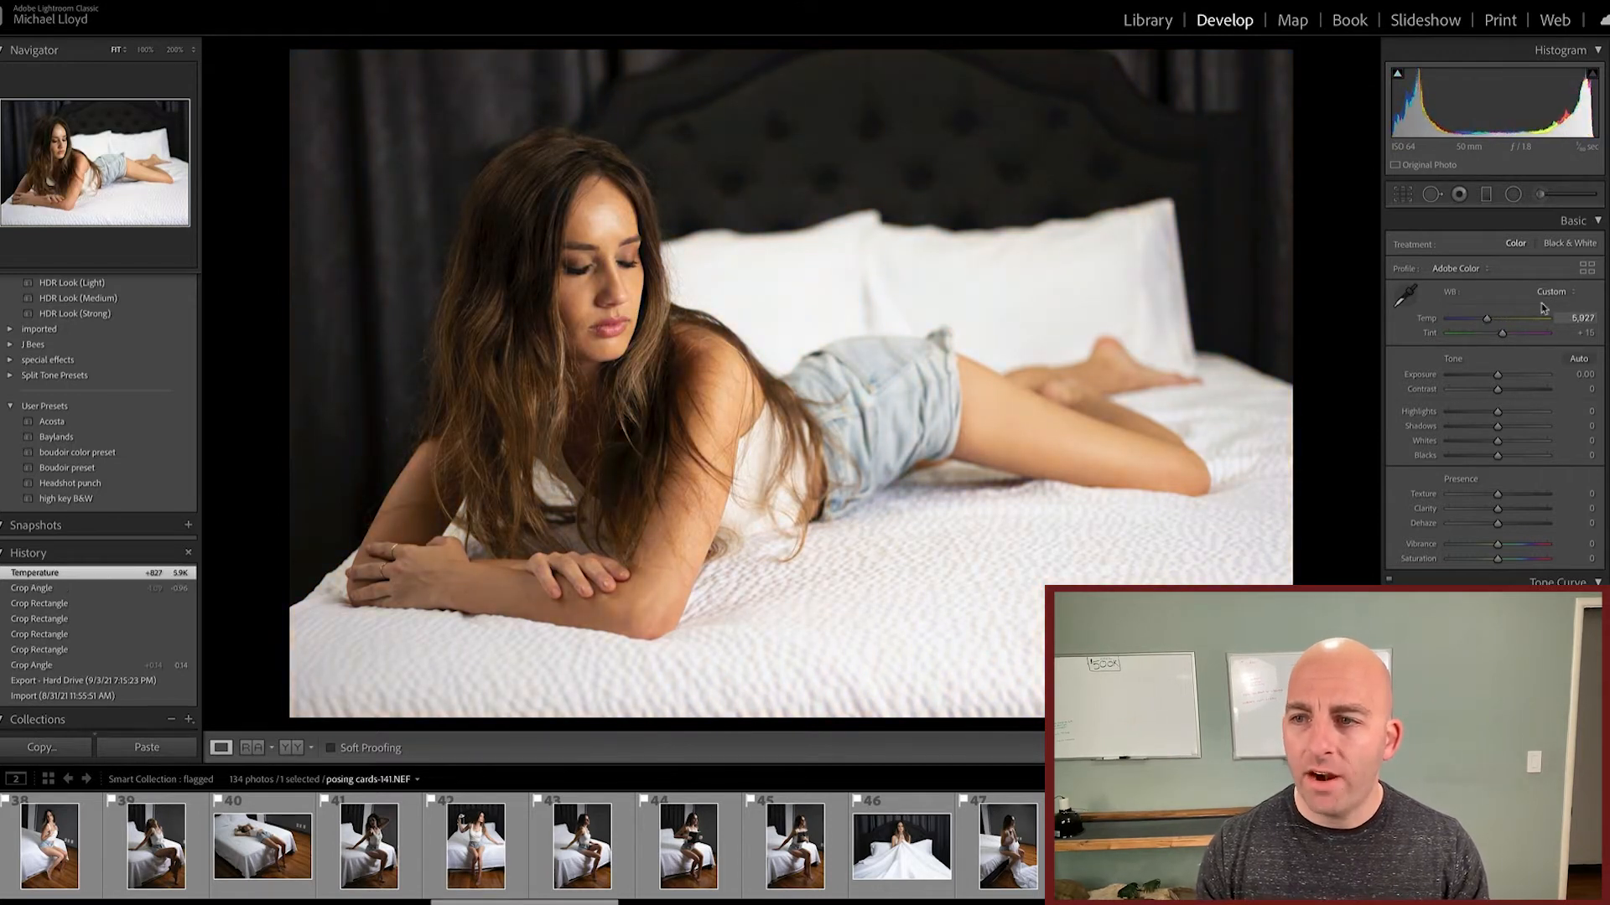
Step: Try the Daylight and Cloudy white balance presets and restore the white balance to As Shot
click(1556, 293)
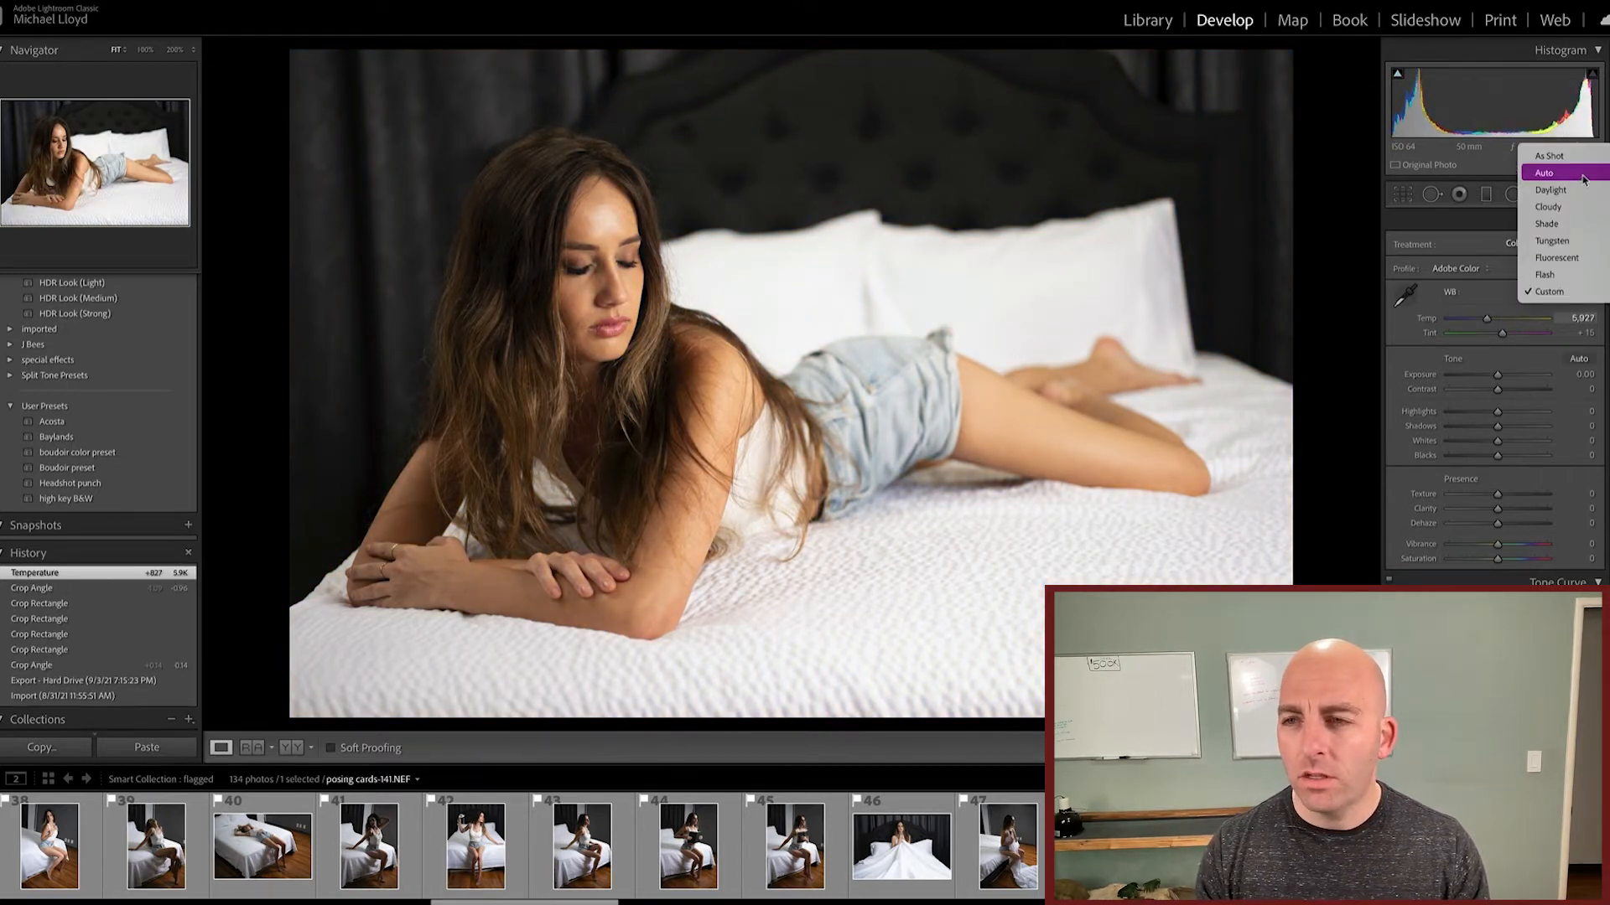
click(1556, 190)
click(1552, 292)
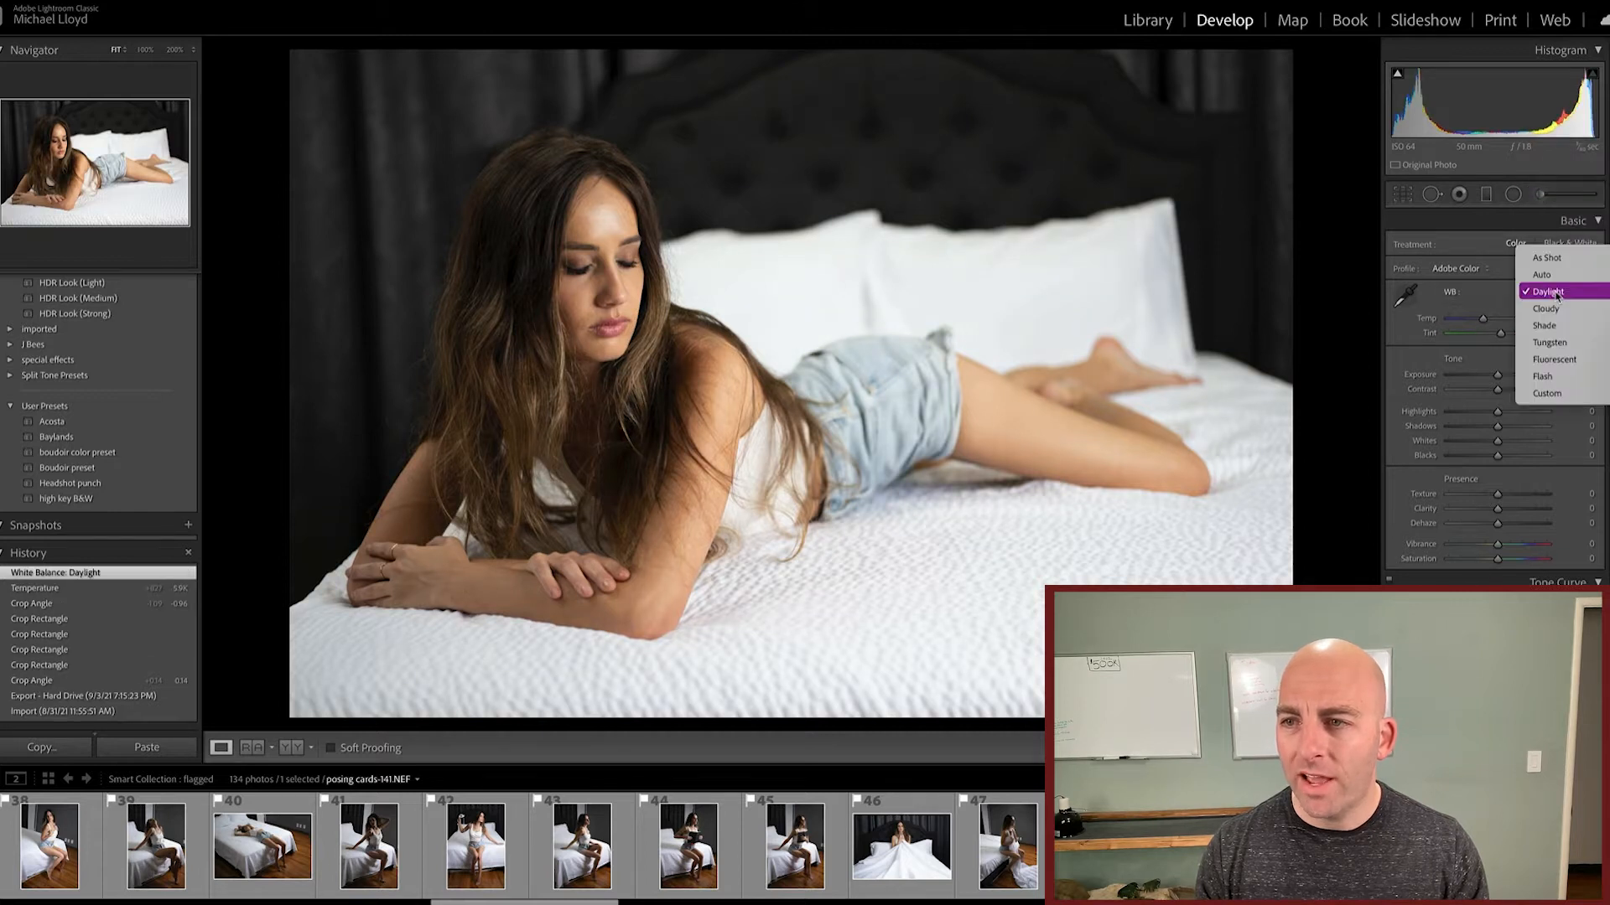
click(1556, 310)
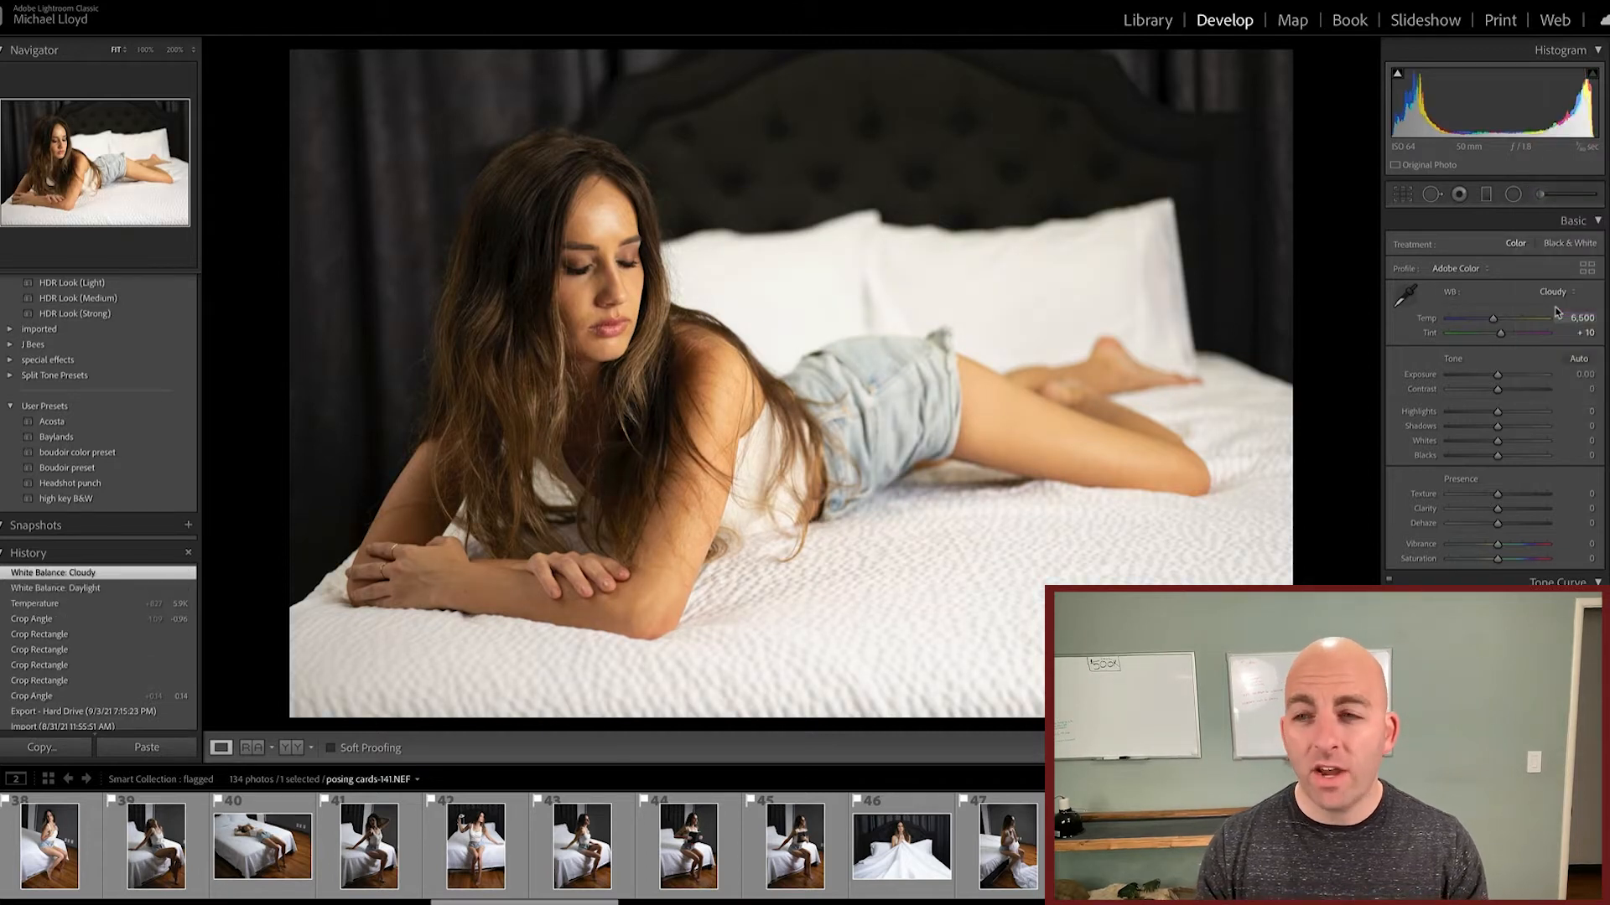
click(1556, 299)
click(1568, 245)
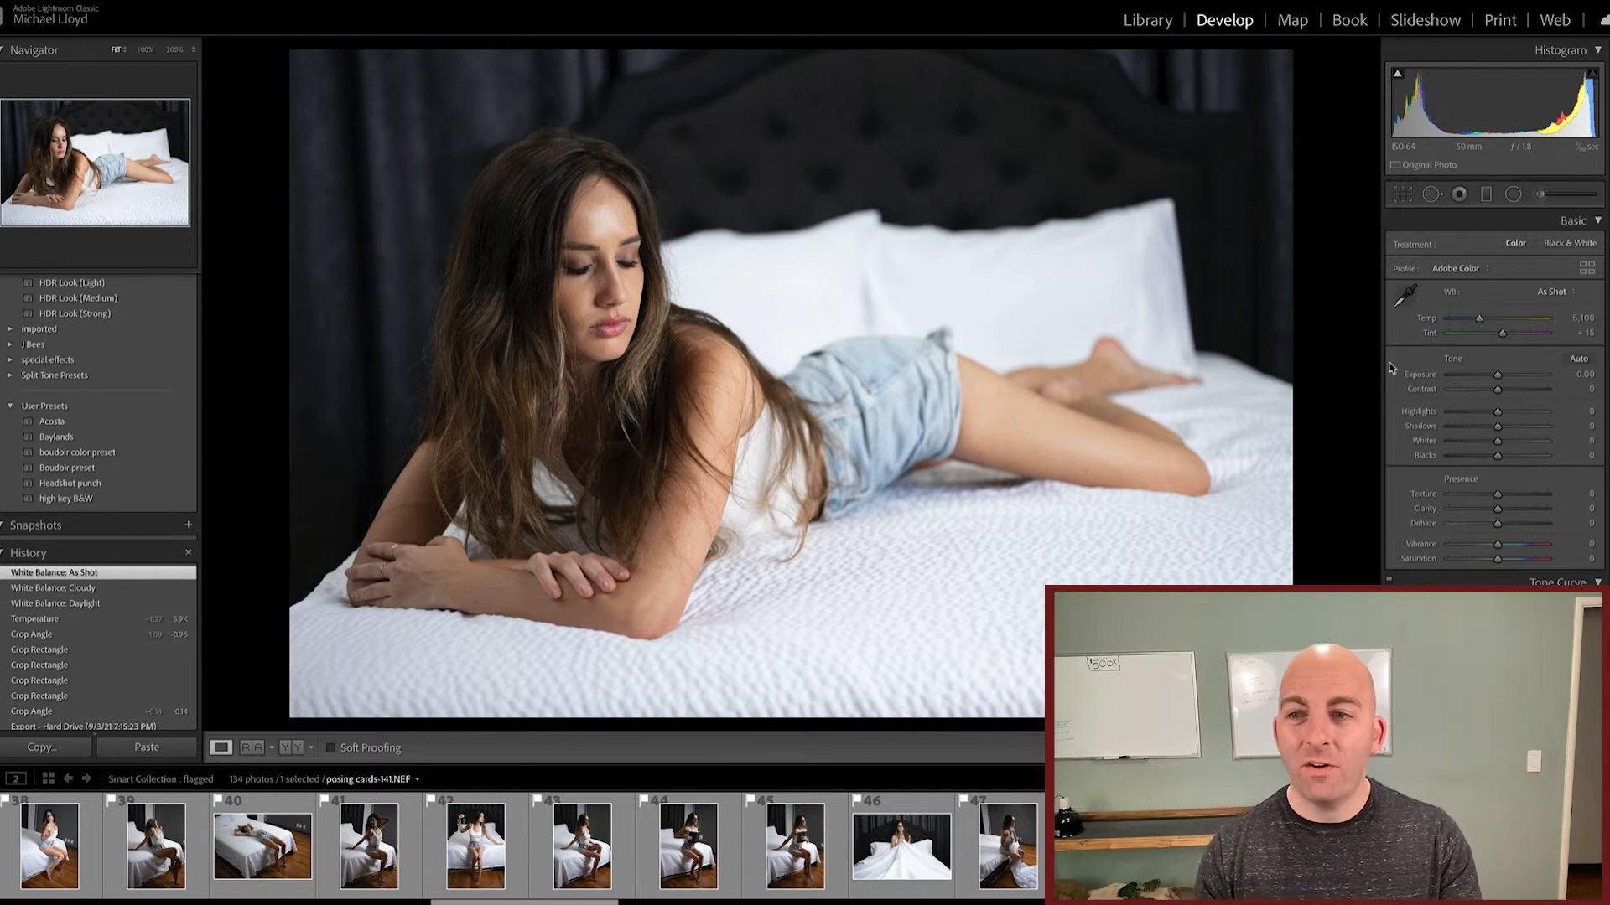
Step: Try Blacks and Shadows at +100 each on the photo and reset both to 0
scroll(1406, 340, down, 1)
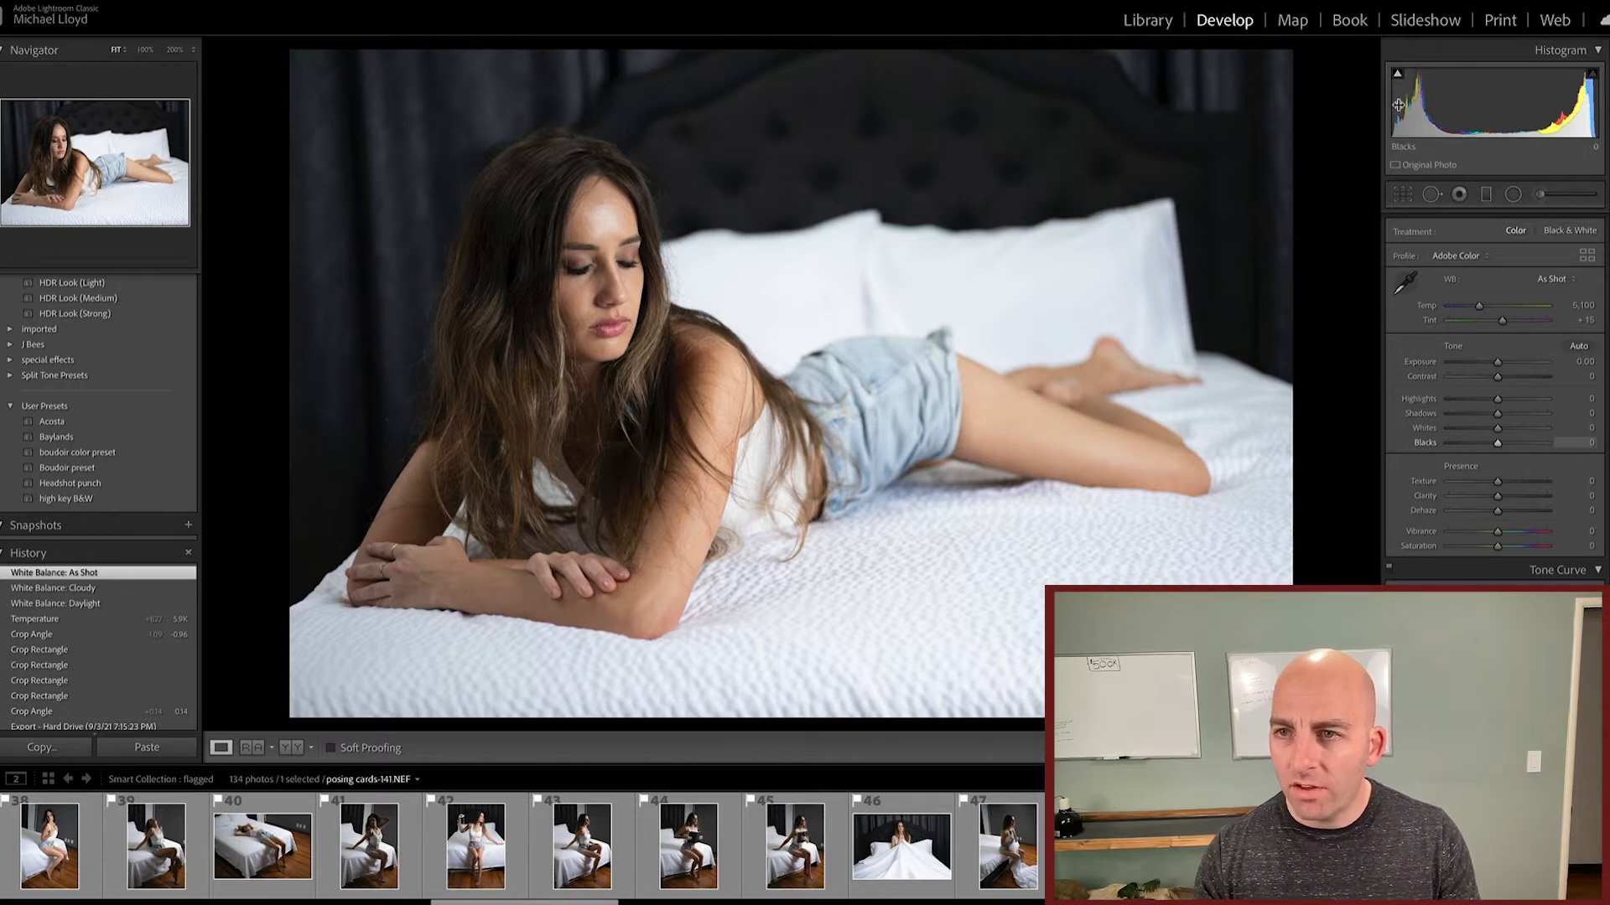
drag(1498, 443, 1556, 443)
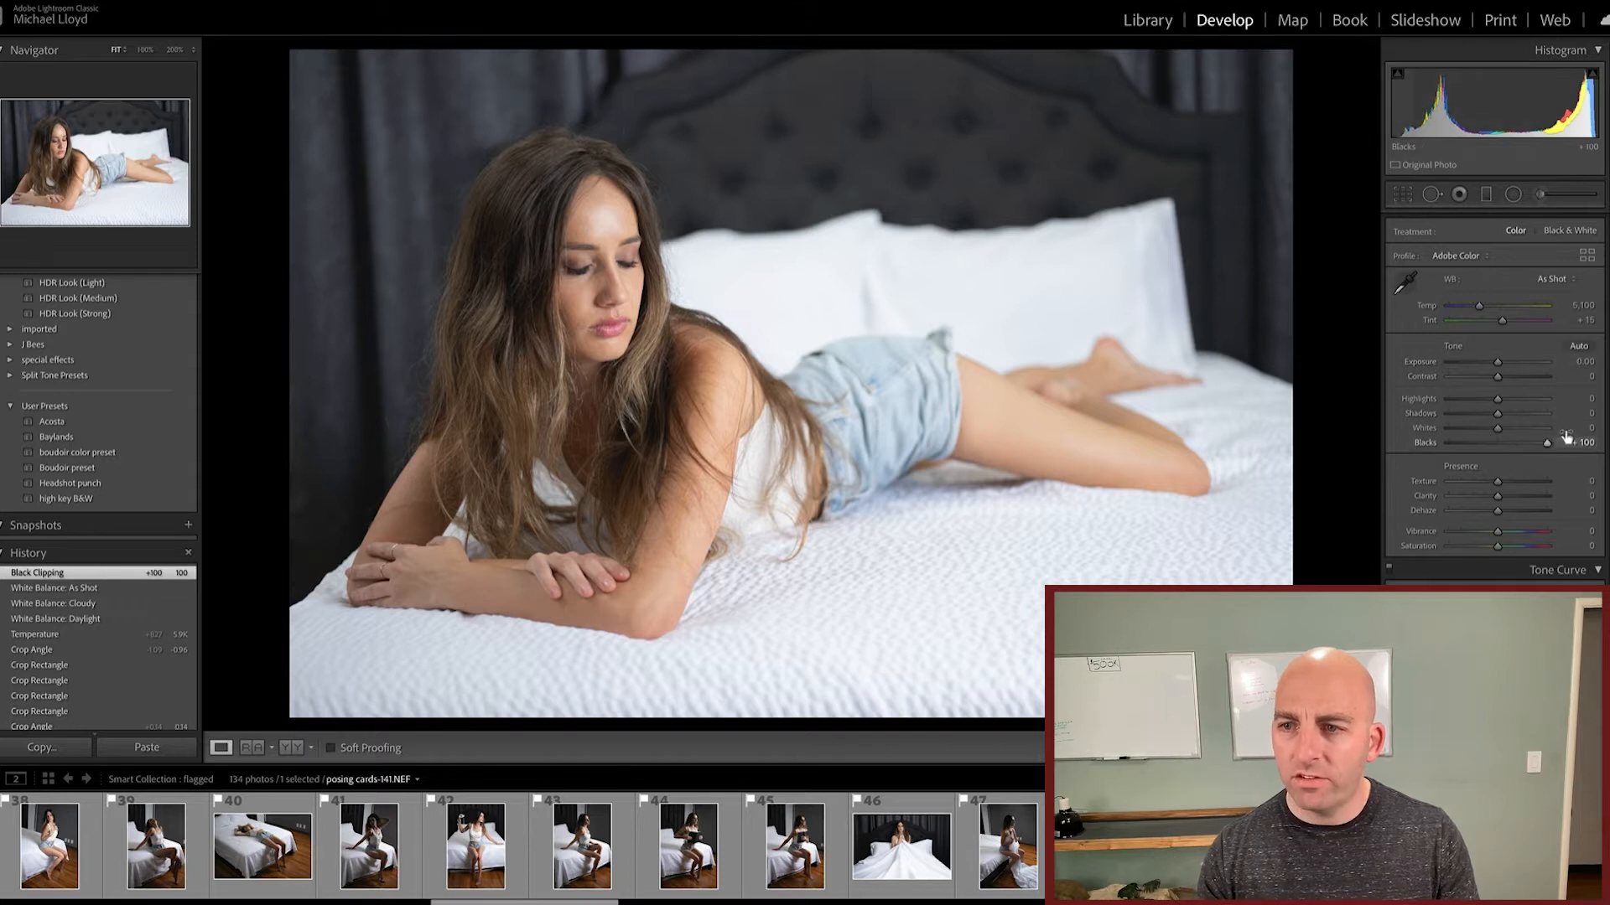
drag(1497, 413, 1575, 411)
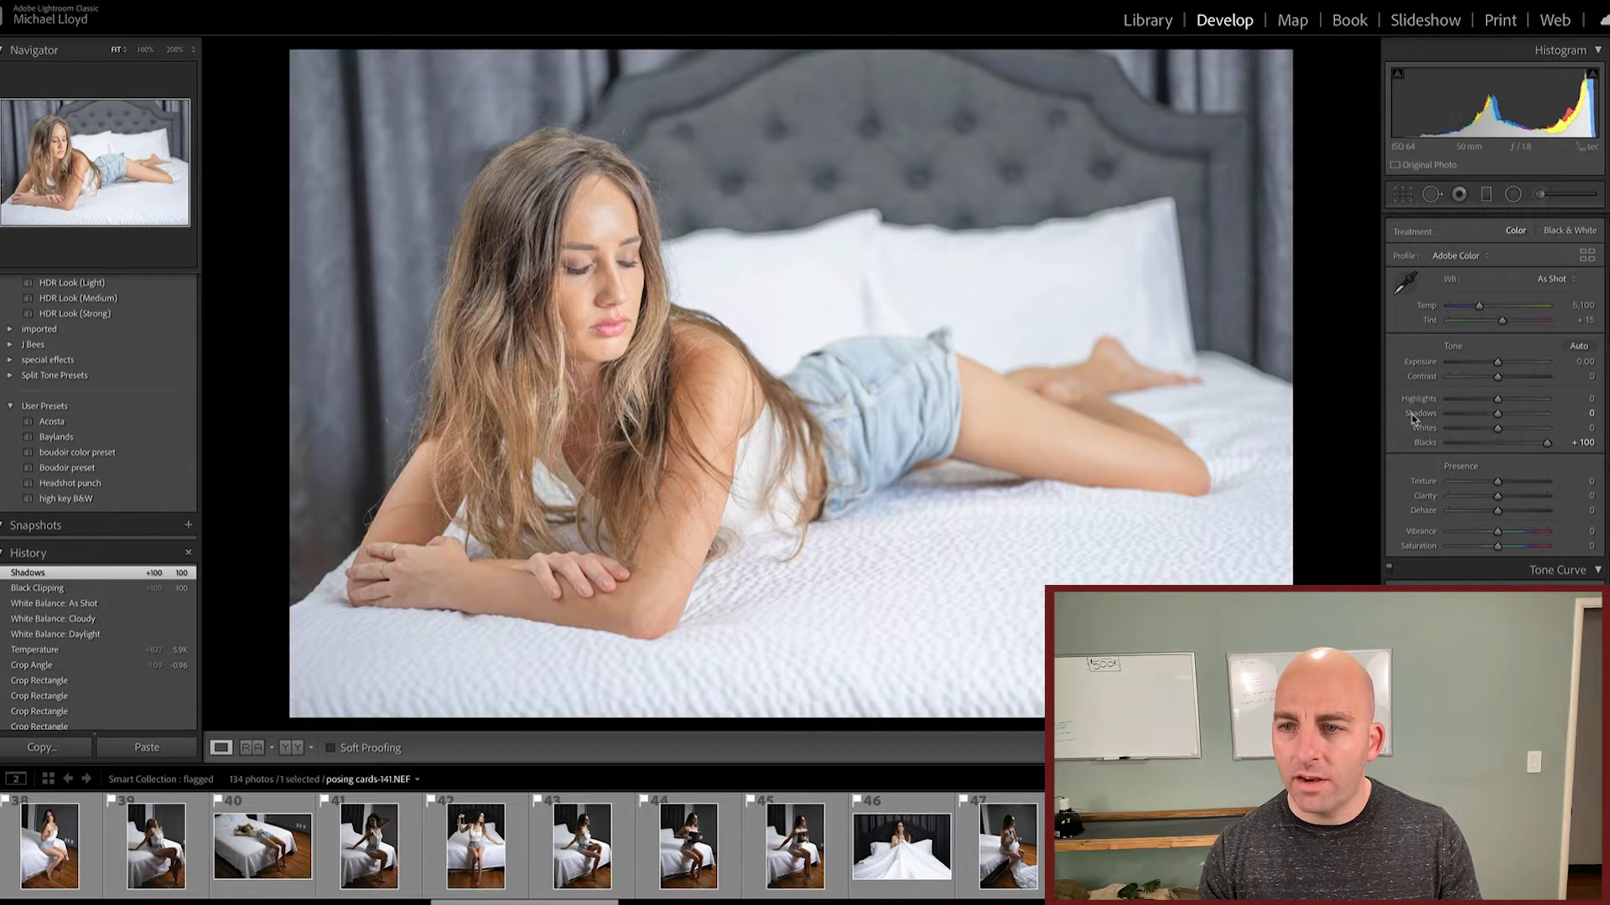
double_click(1418, 415)
double_click(1423, 444)
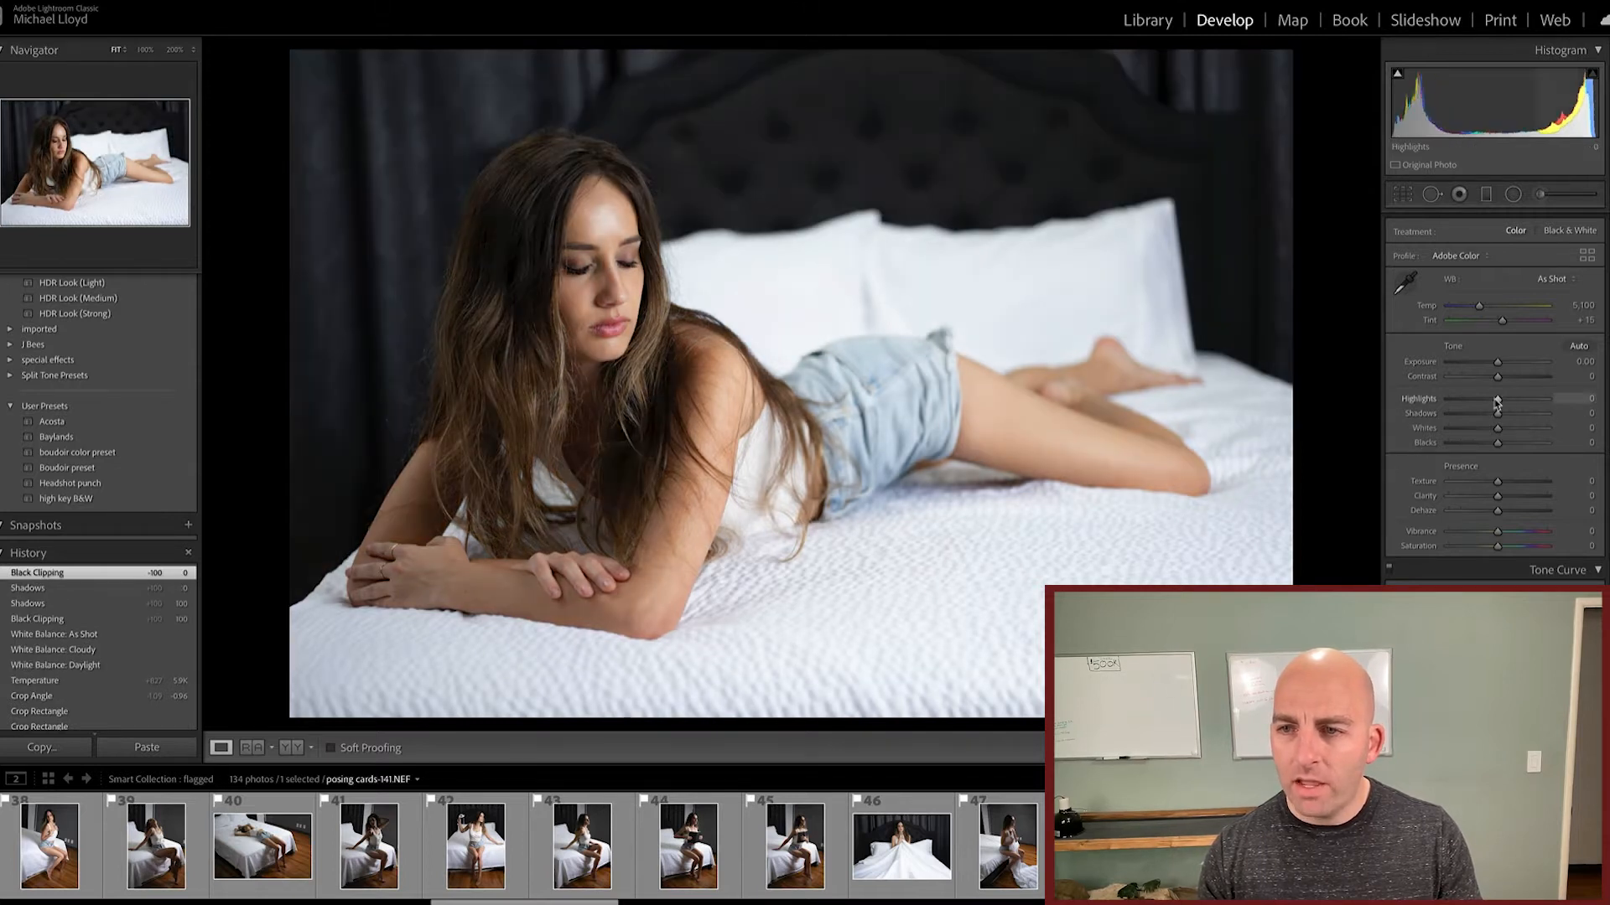
Step: Try Highlights at -33 and Whites at +47, resetting each adjustment to 0
drag(1498, 401, 1530, 400)
double_click(1425, 400)
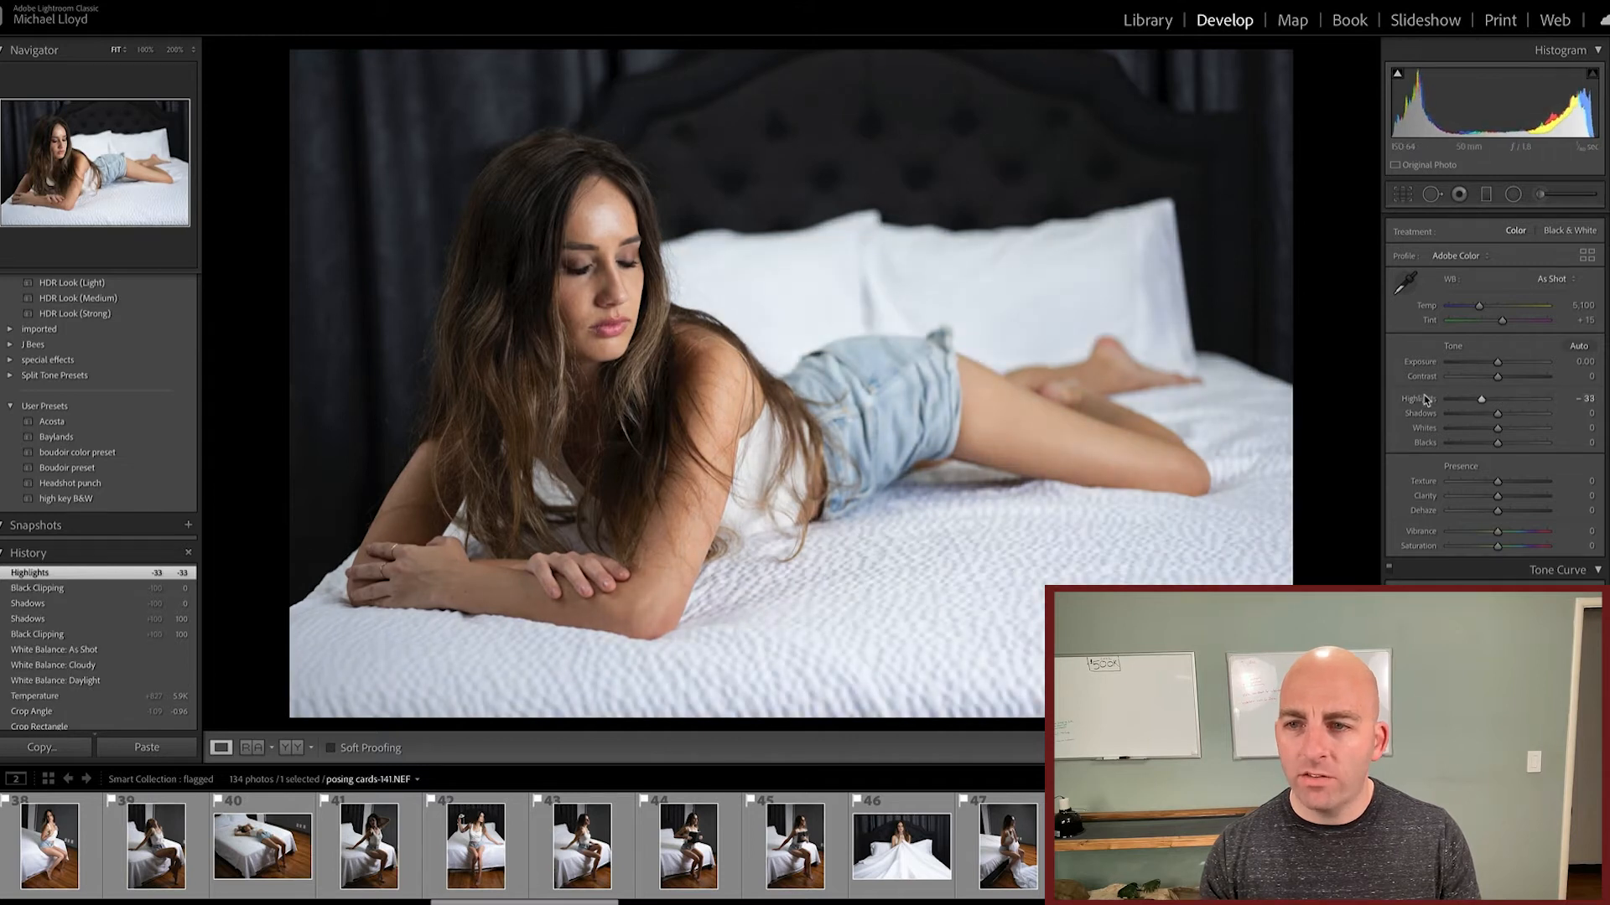
mouse_move(1512, 427)
mouse_down()
mouse_move(1492, 430)
mouse_move(1520, 428)
mouse_up()
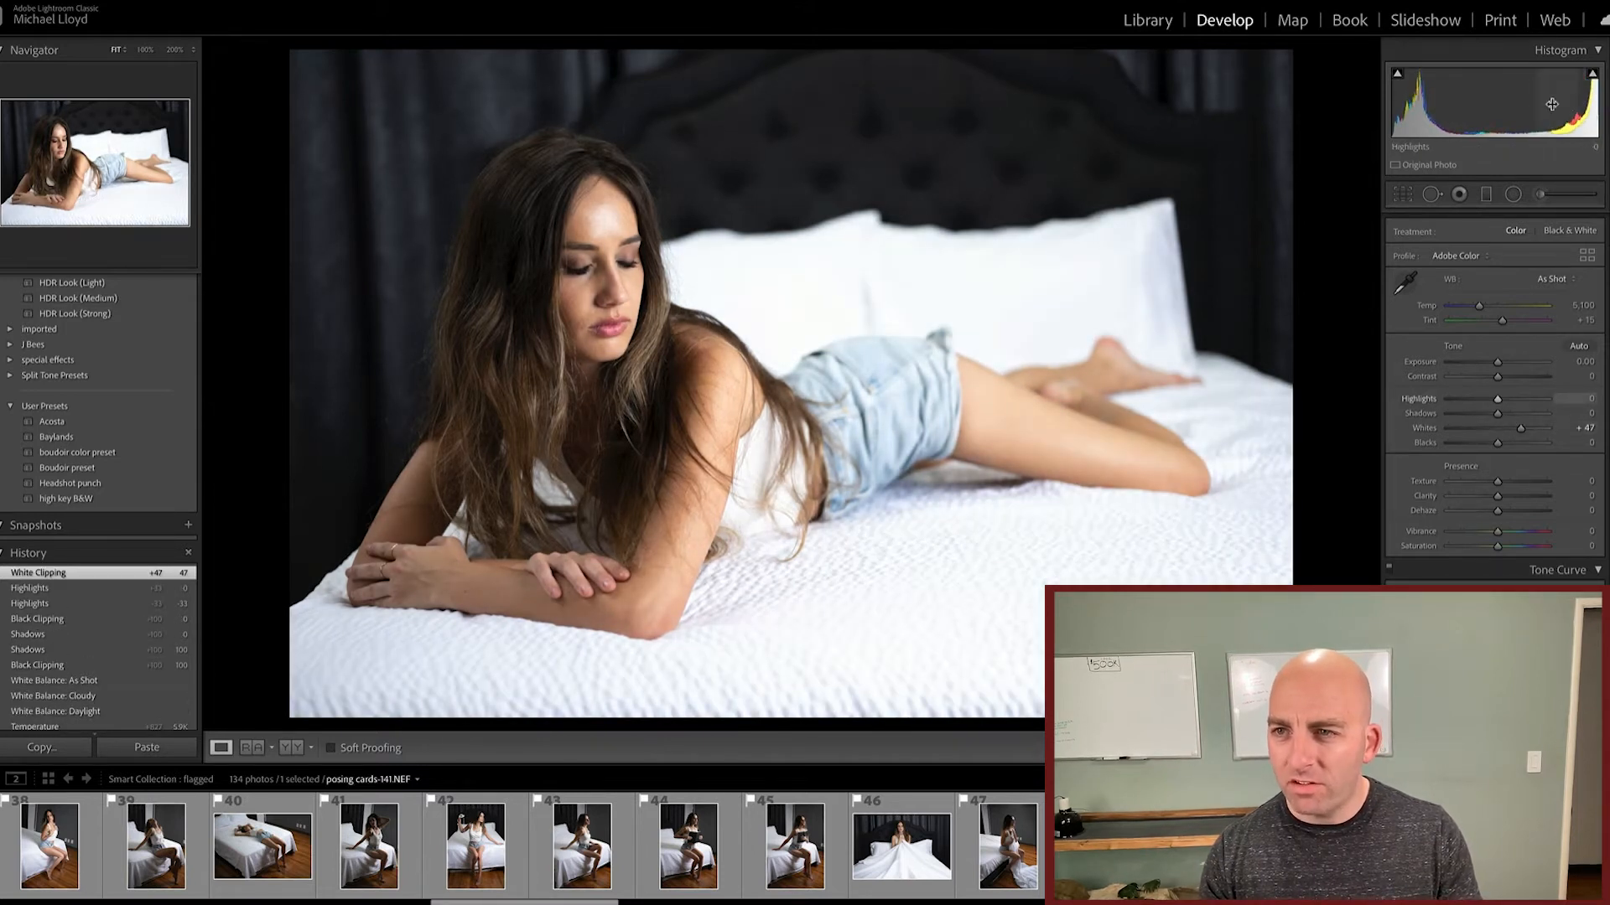
Step: Try Texture at +69, -100 and -31 while zoomed in on the forehead, resetting it to 0
double_click(1423, 429)
scroll(1425, 385, down, 5)
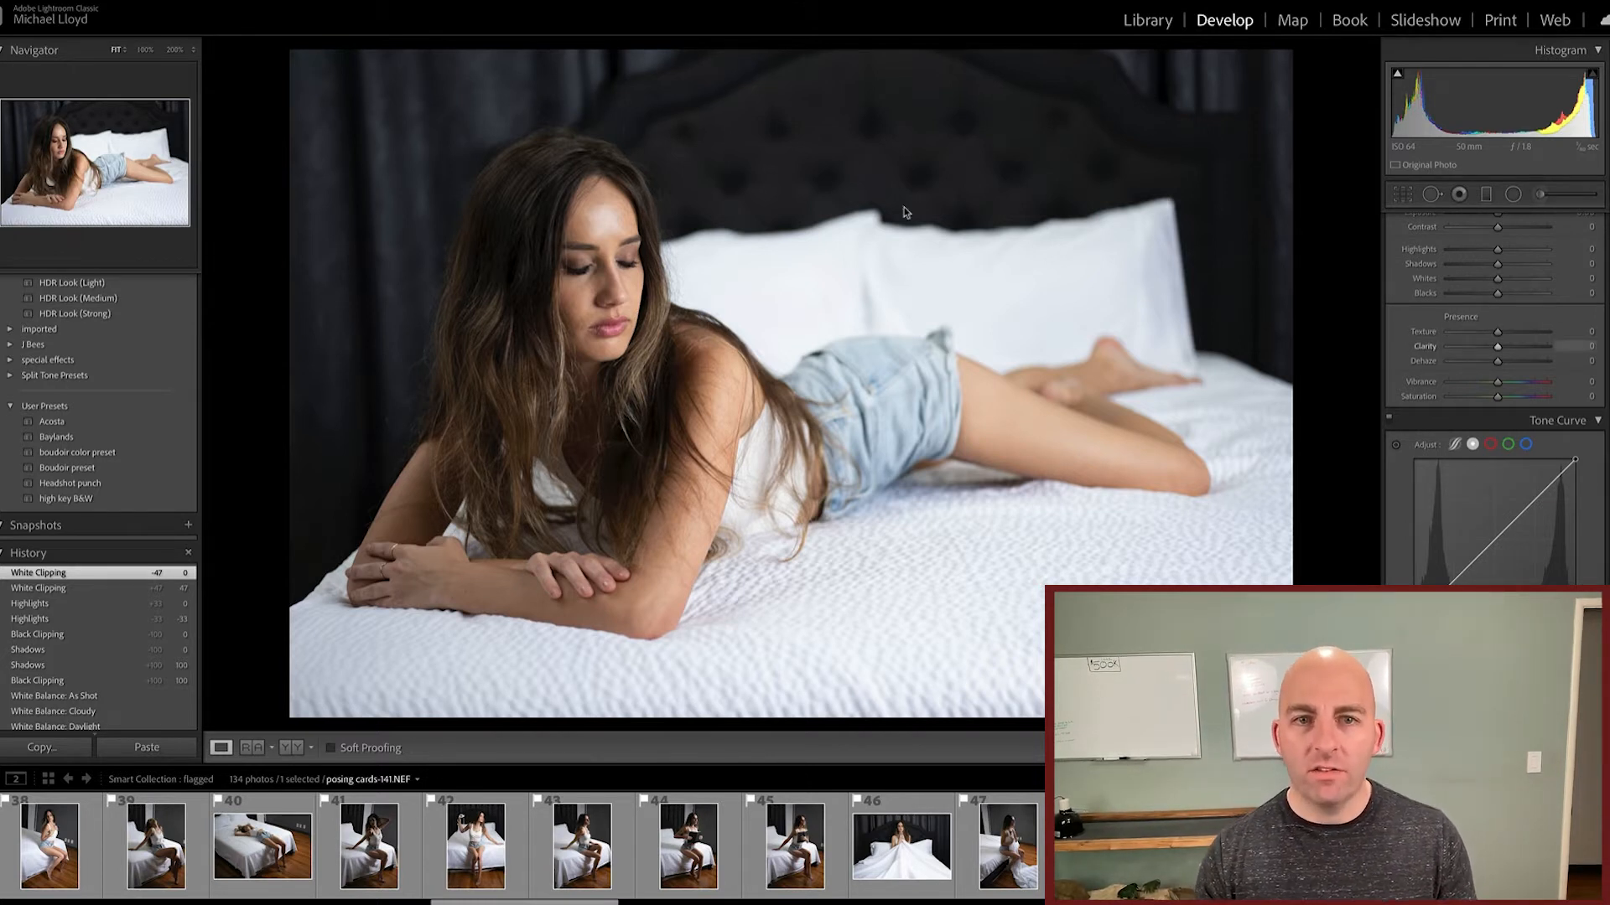
click(581, 242)
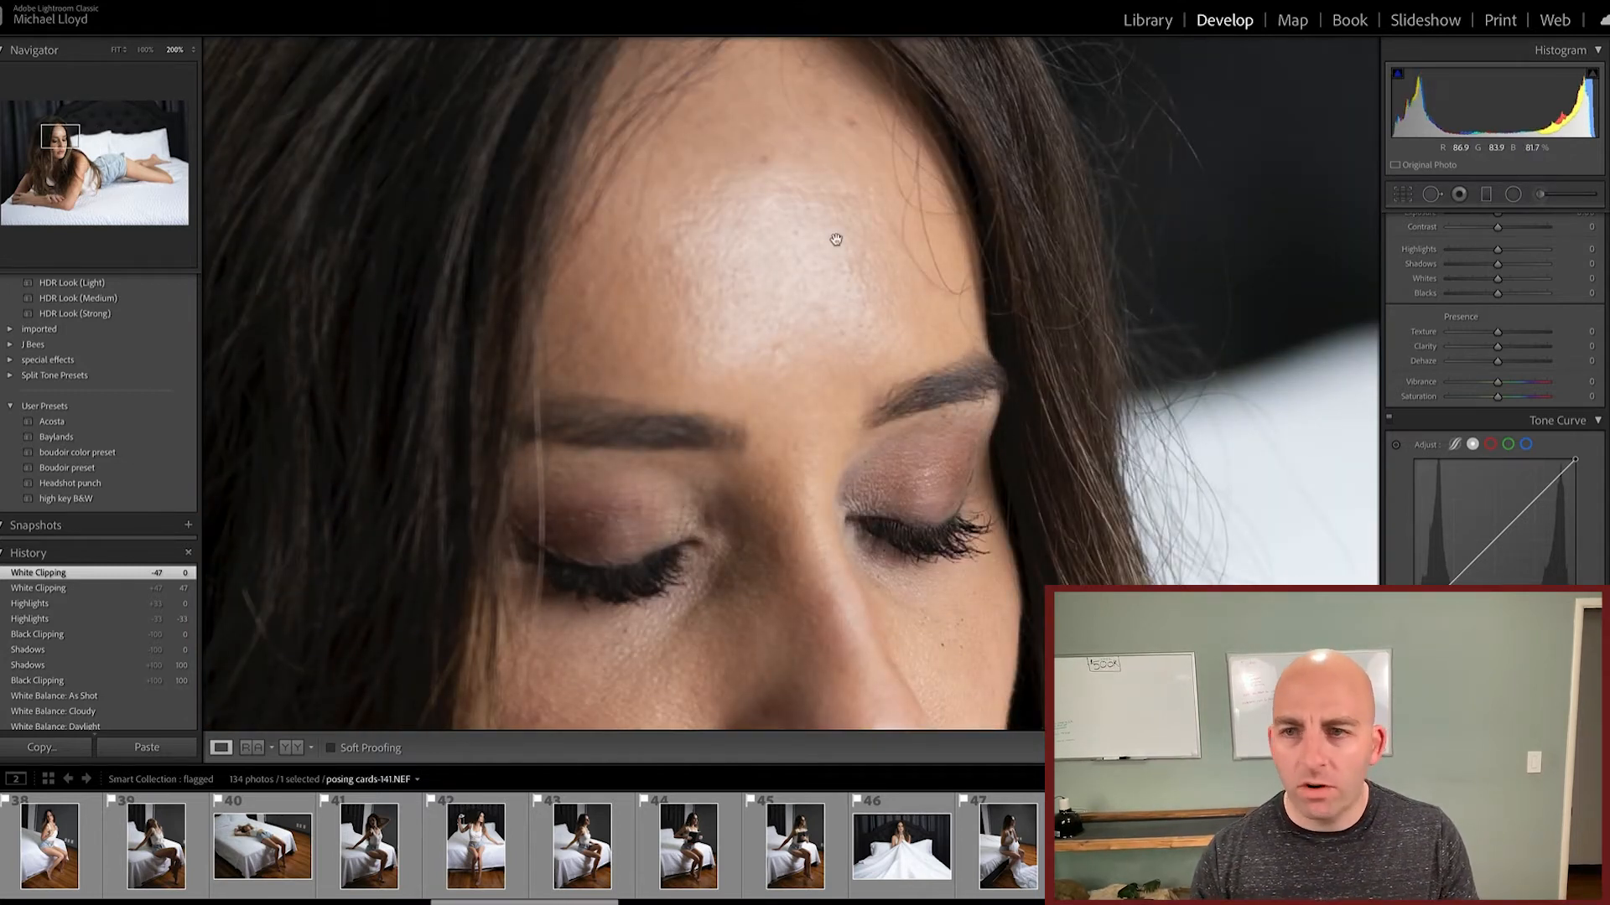
drag(1498, 334, 1428, 337)
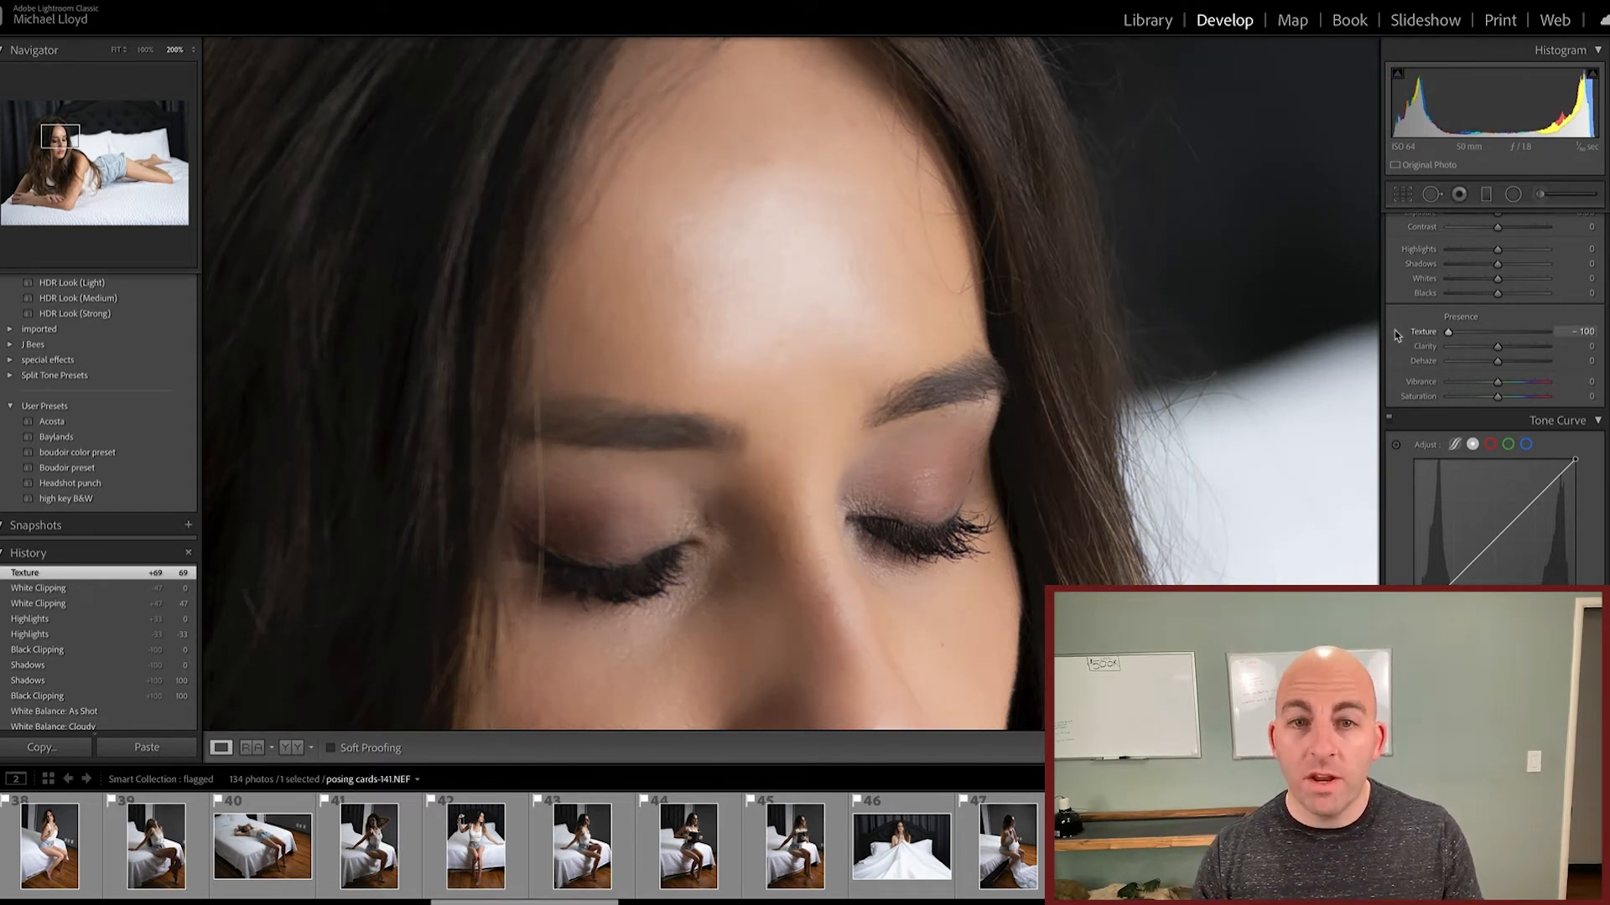
drag(1470, 333, 1483, 334)
double_click(1425, 332)
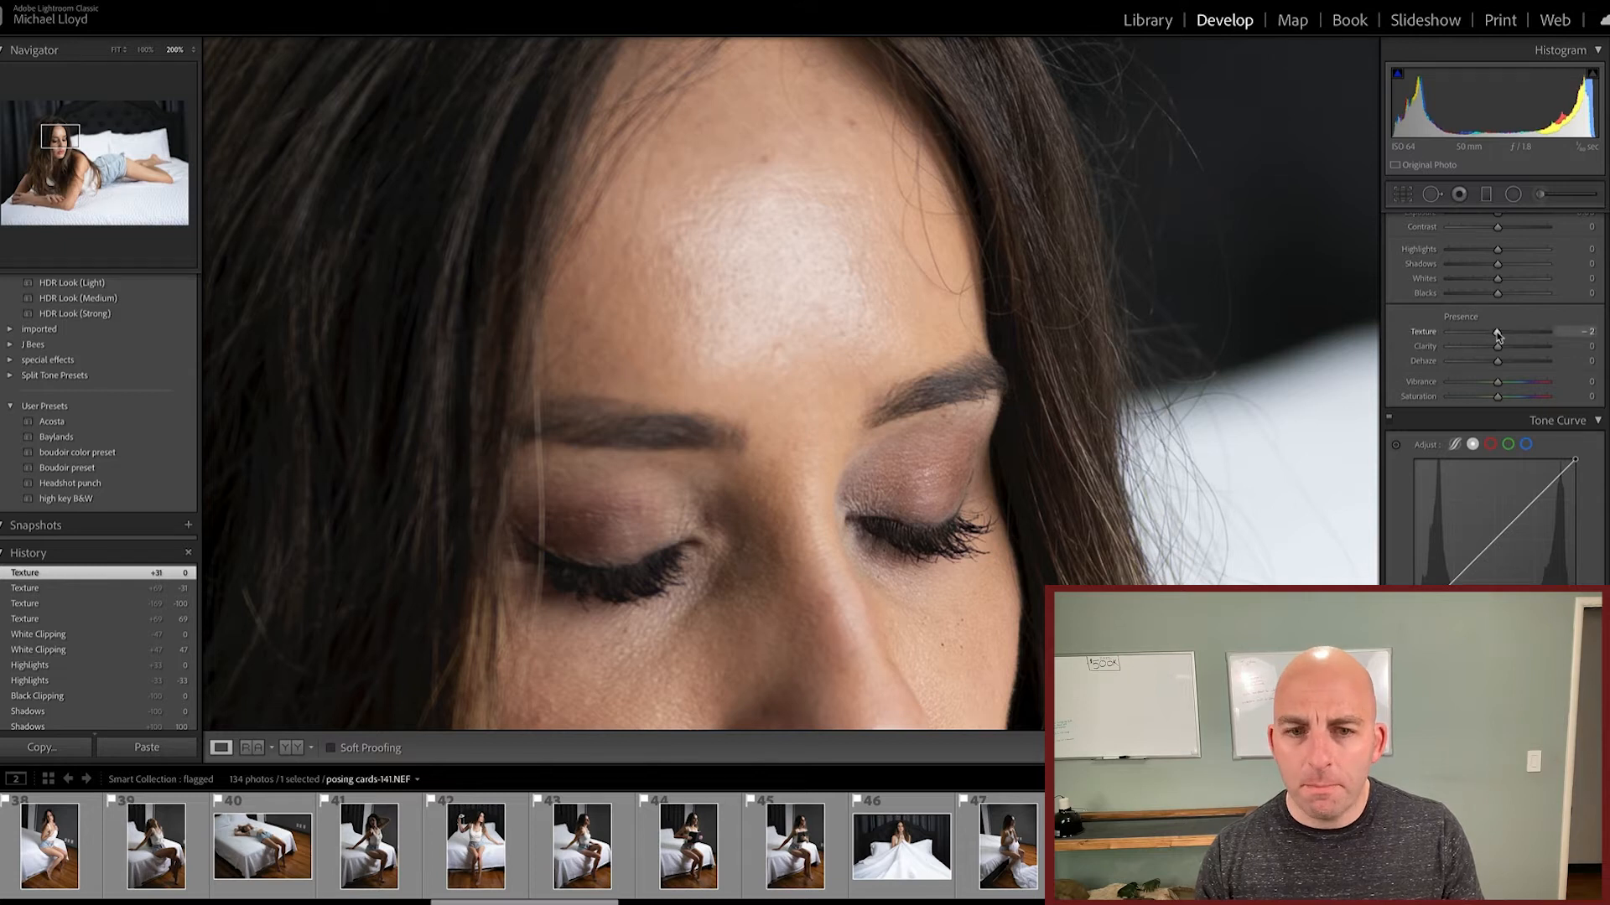
Step: Apply Texture -31 again, compare the whole photo with a close-up of the face, and reset Texture to 0
mouse_move(1490, 333)
mouse_down()
mouse_move(1443, 334)
mouse_move(1482, 333)
mouse_up()
click(1062, 300)
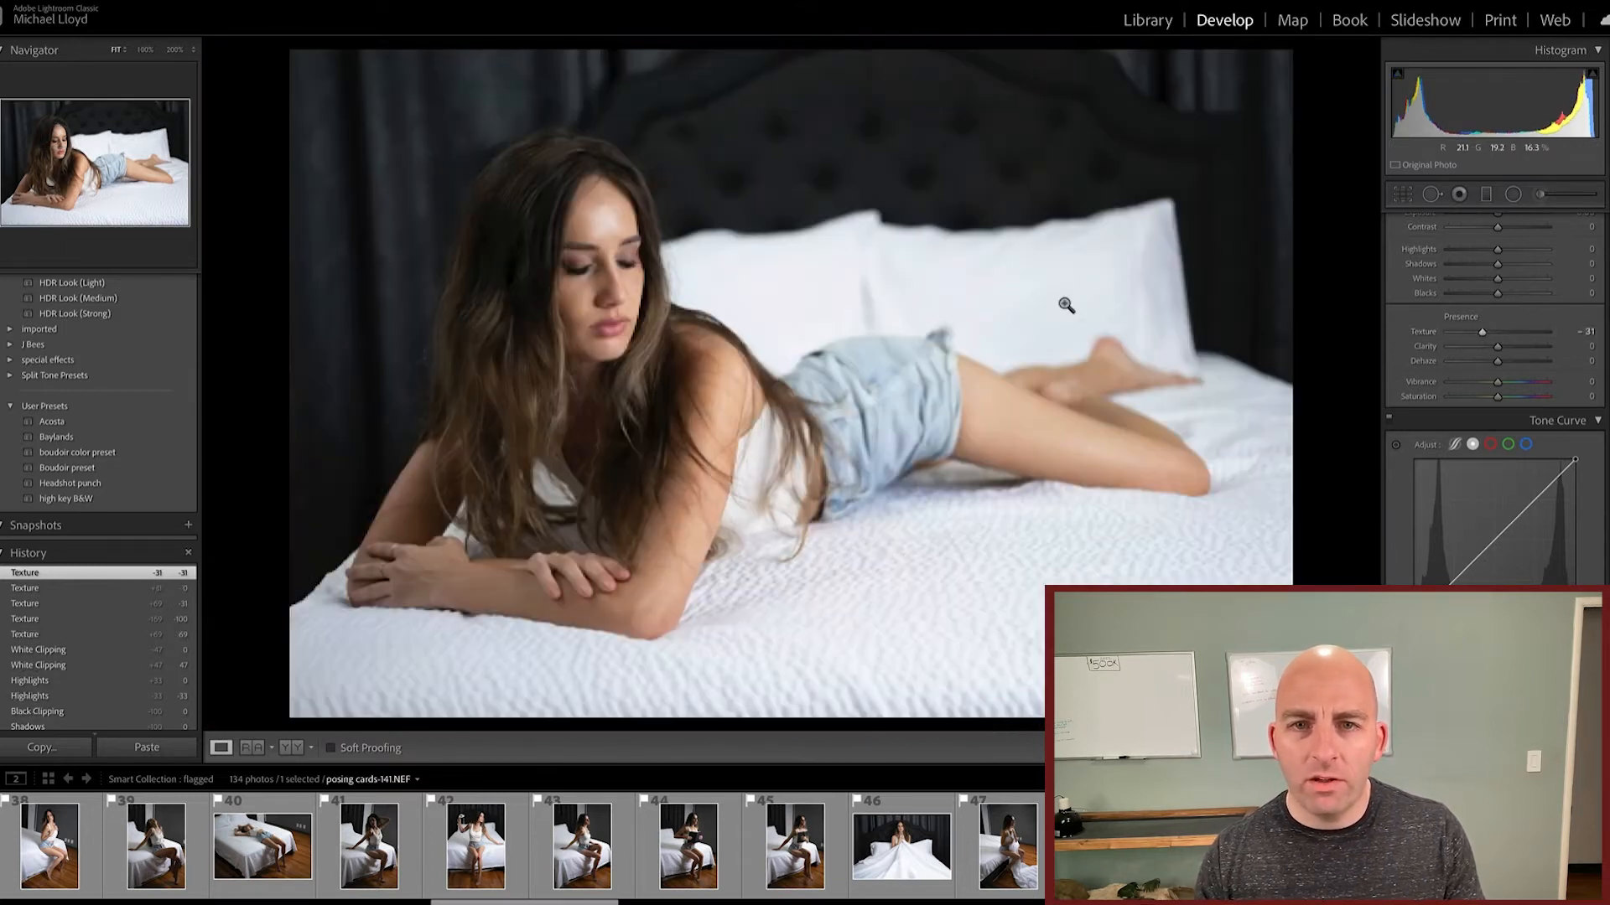
click(588, 250)
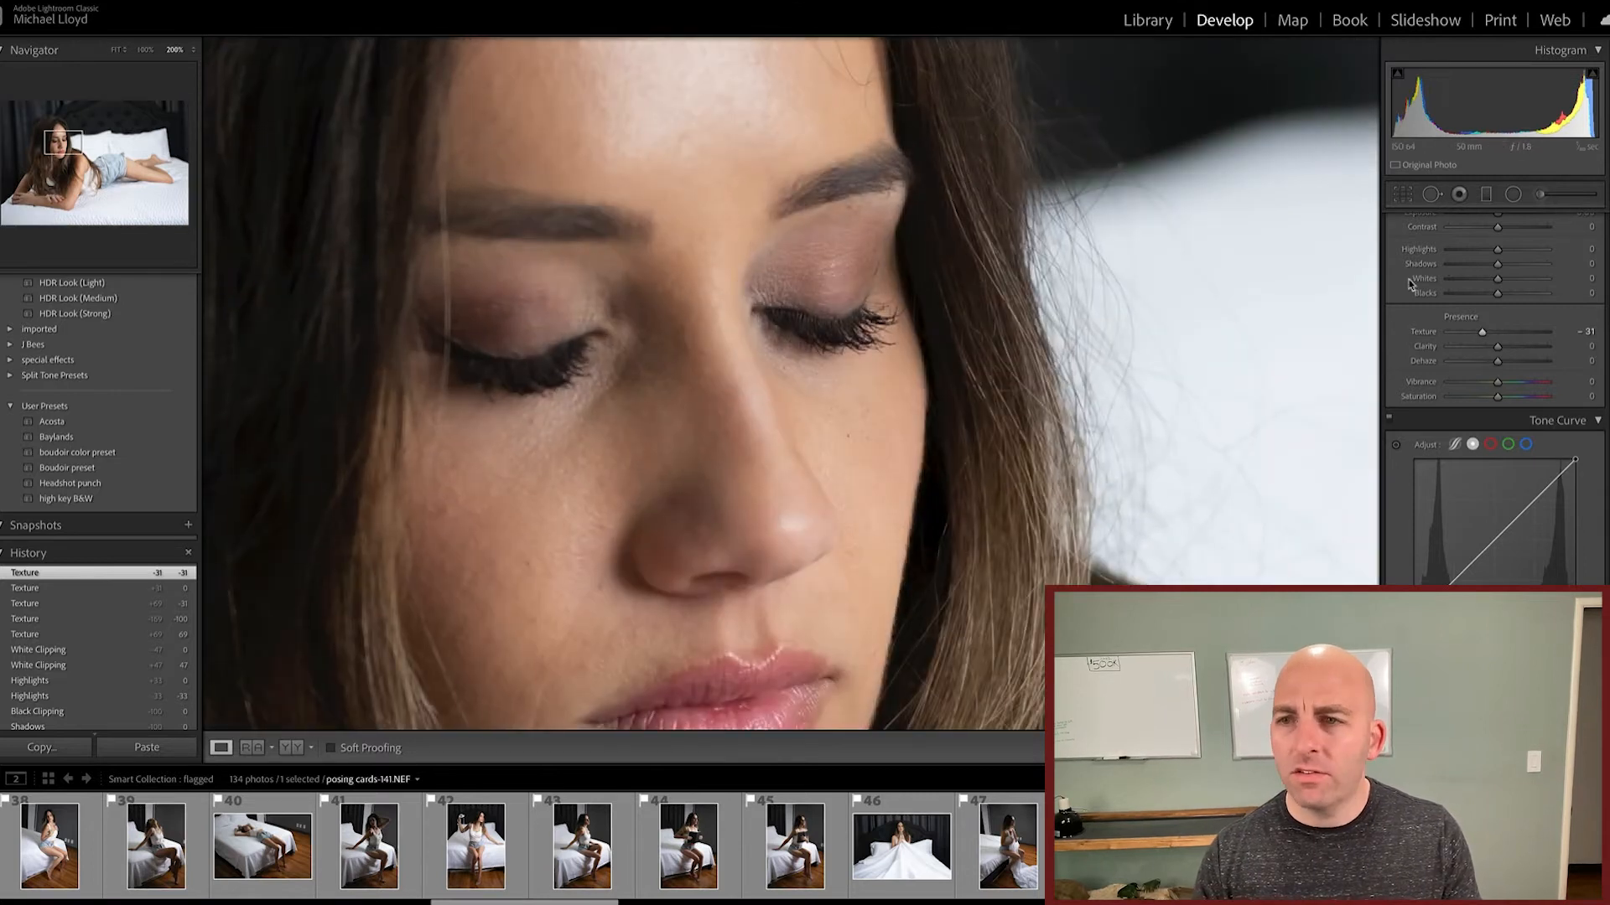
double_click(1423, 334)
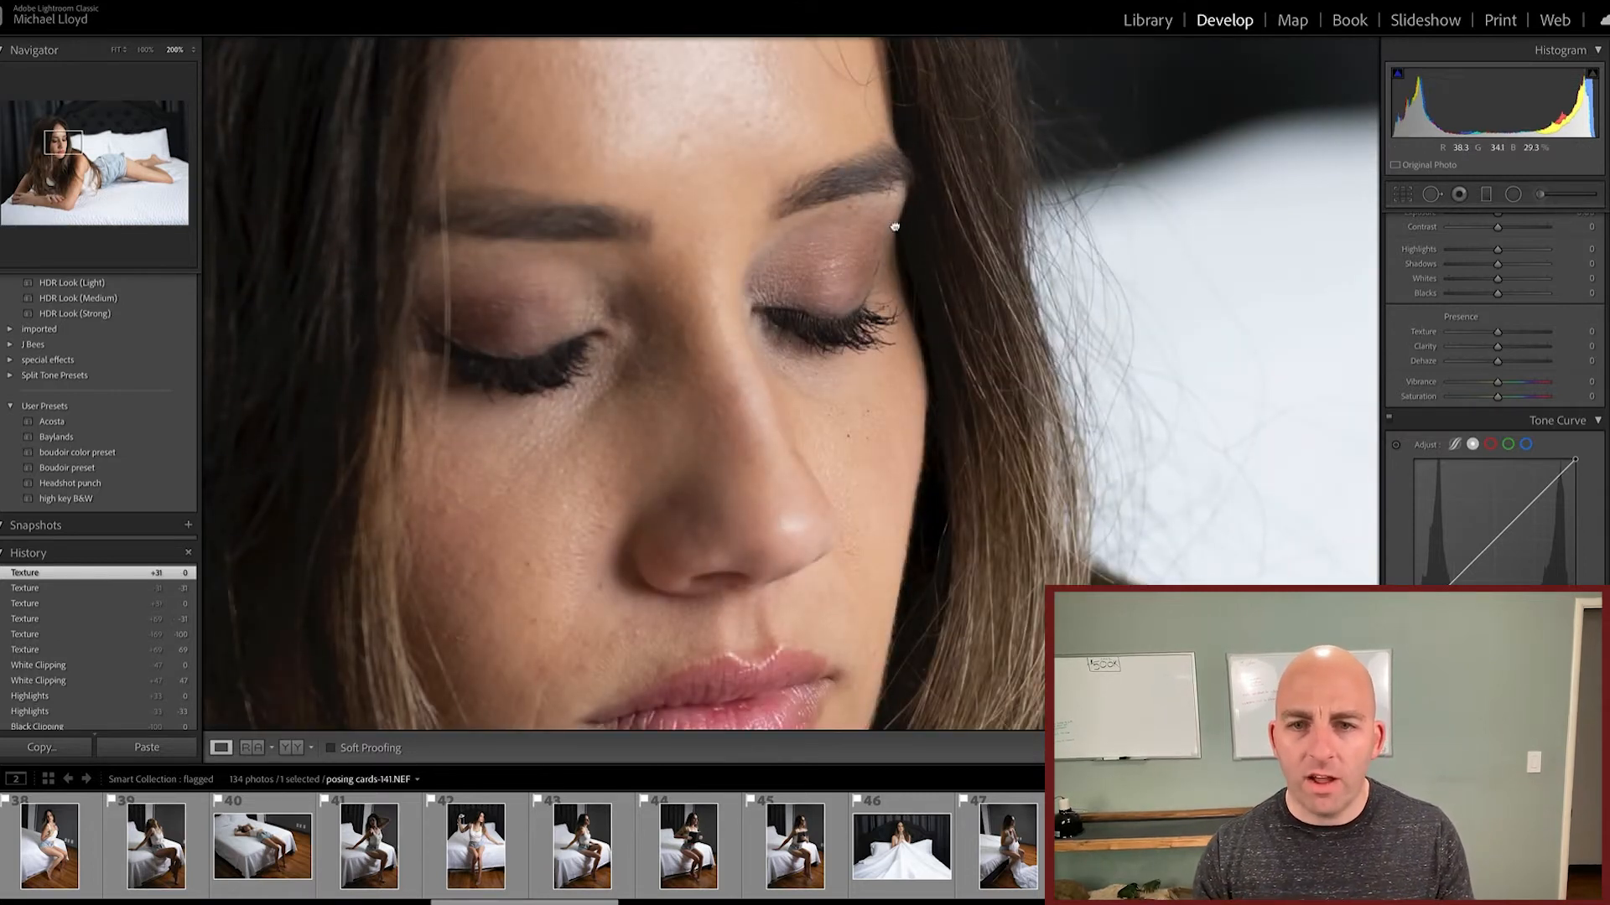
drag(892, 225, 937, 236)
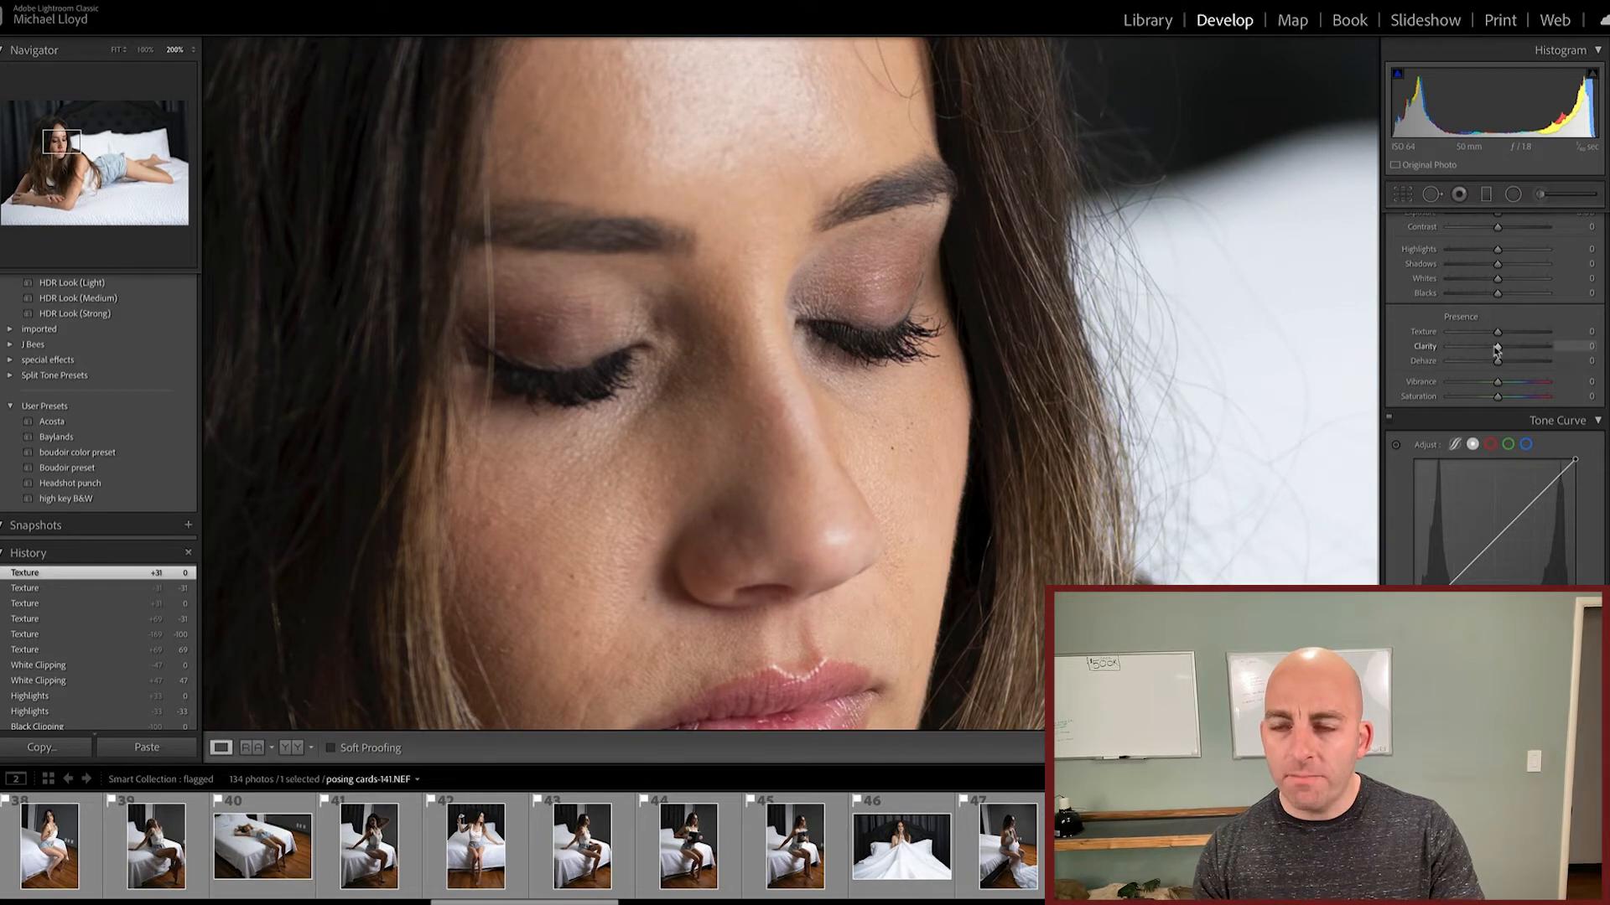
Step: Try Contrast at +100 on the close-up of the face and reset it to 0
scroll(1498, 350, up, 1)
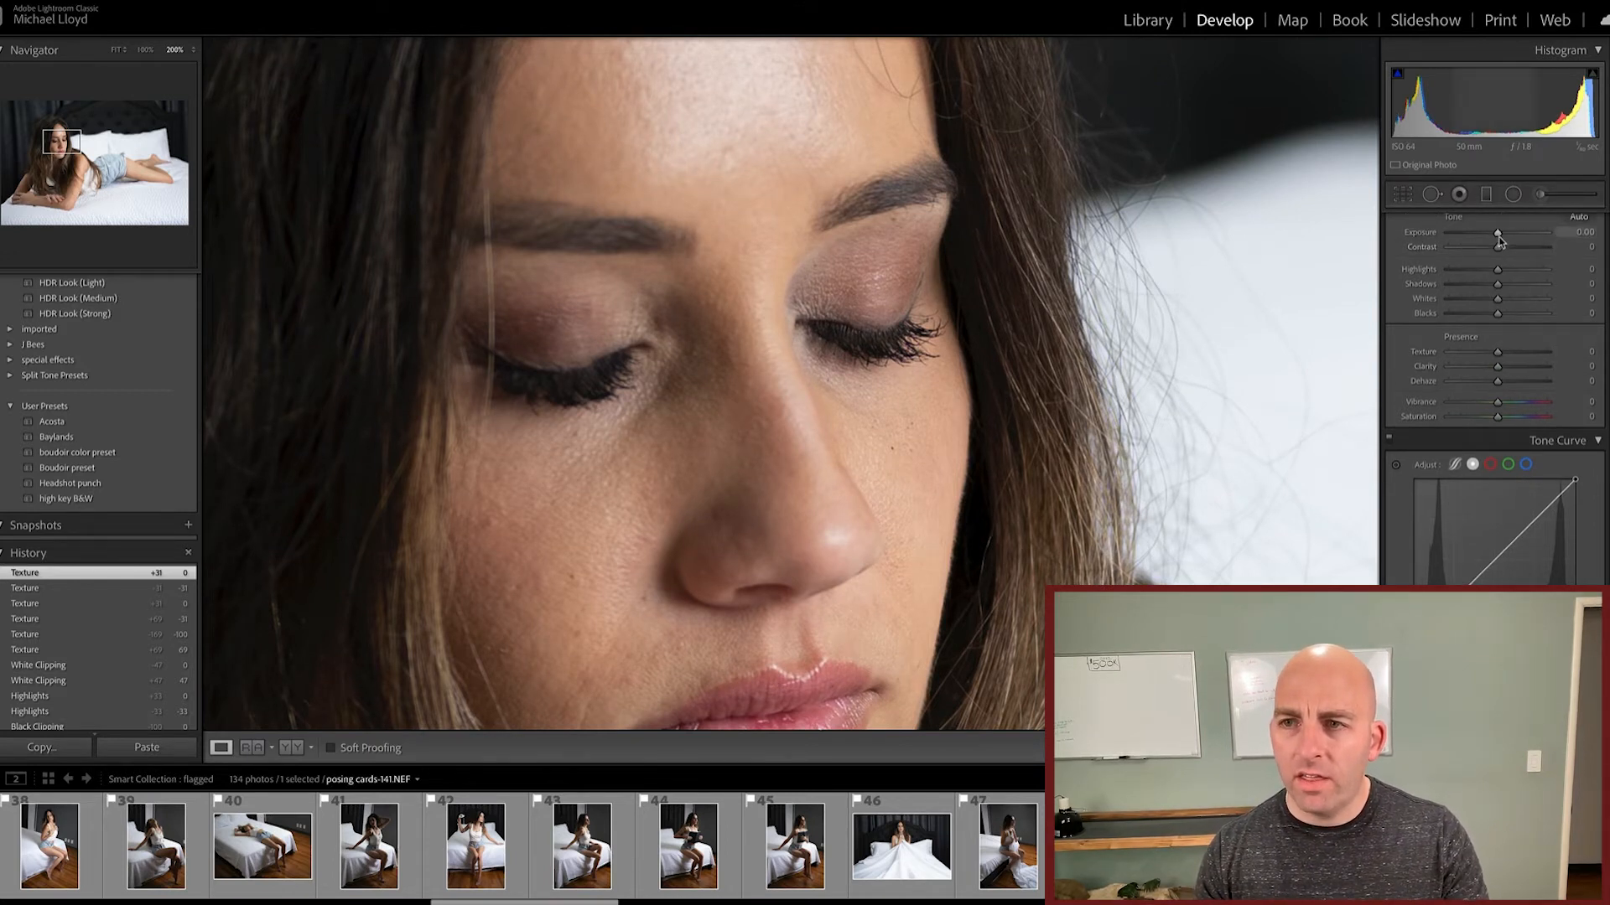
drag(1497, 247, 1593, 248)
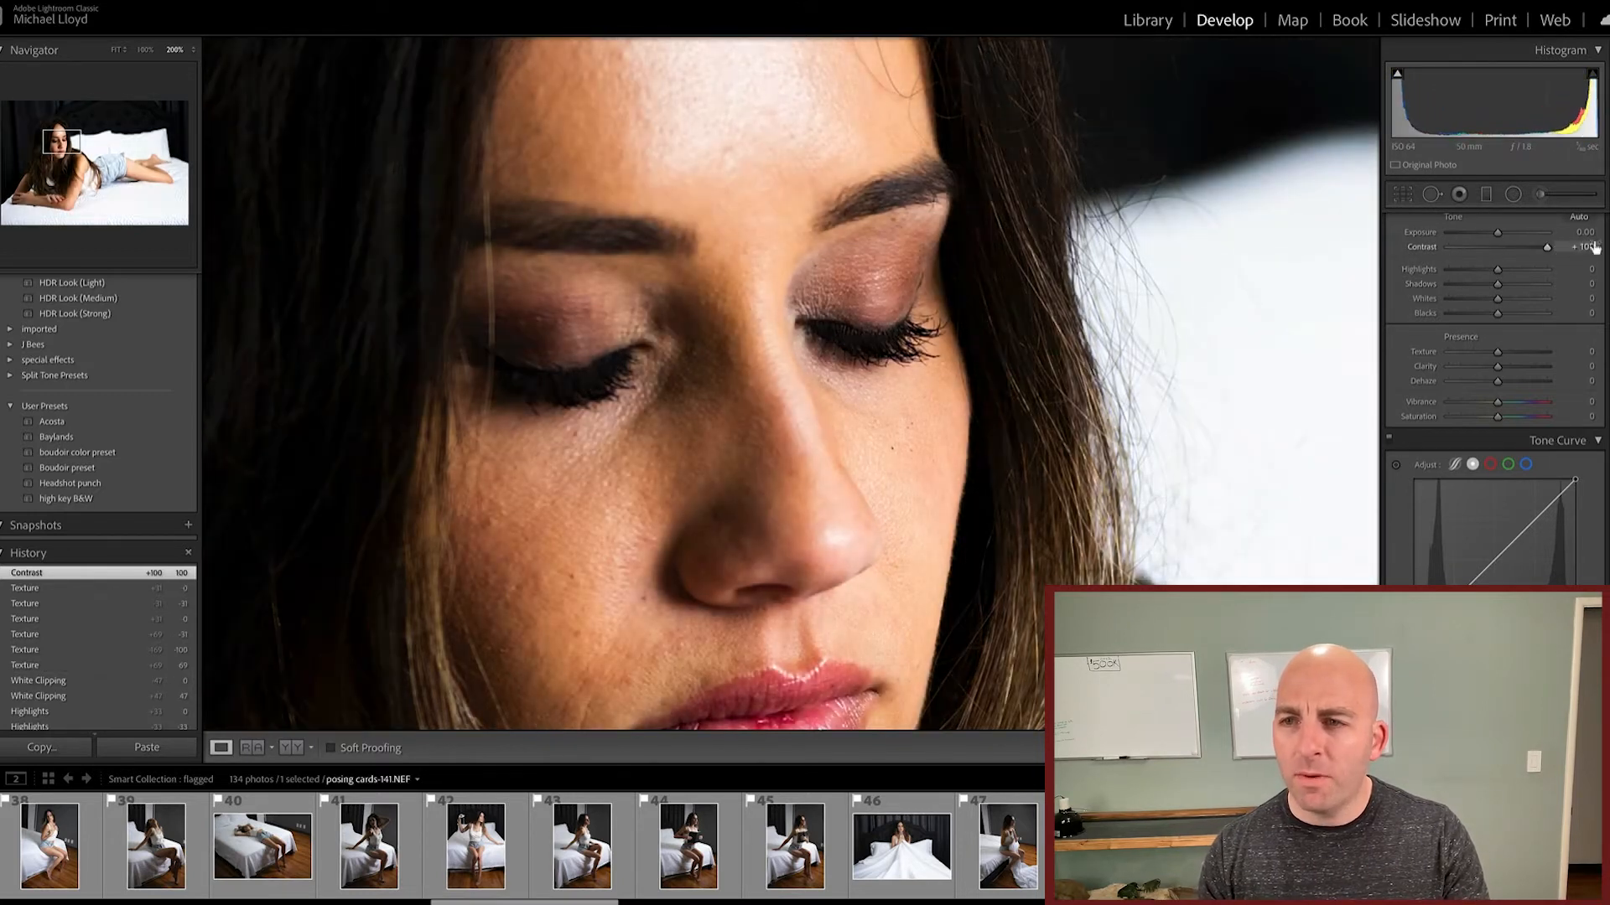
double_click(1425, 248)
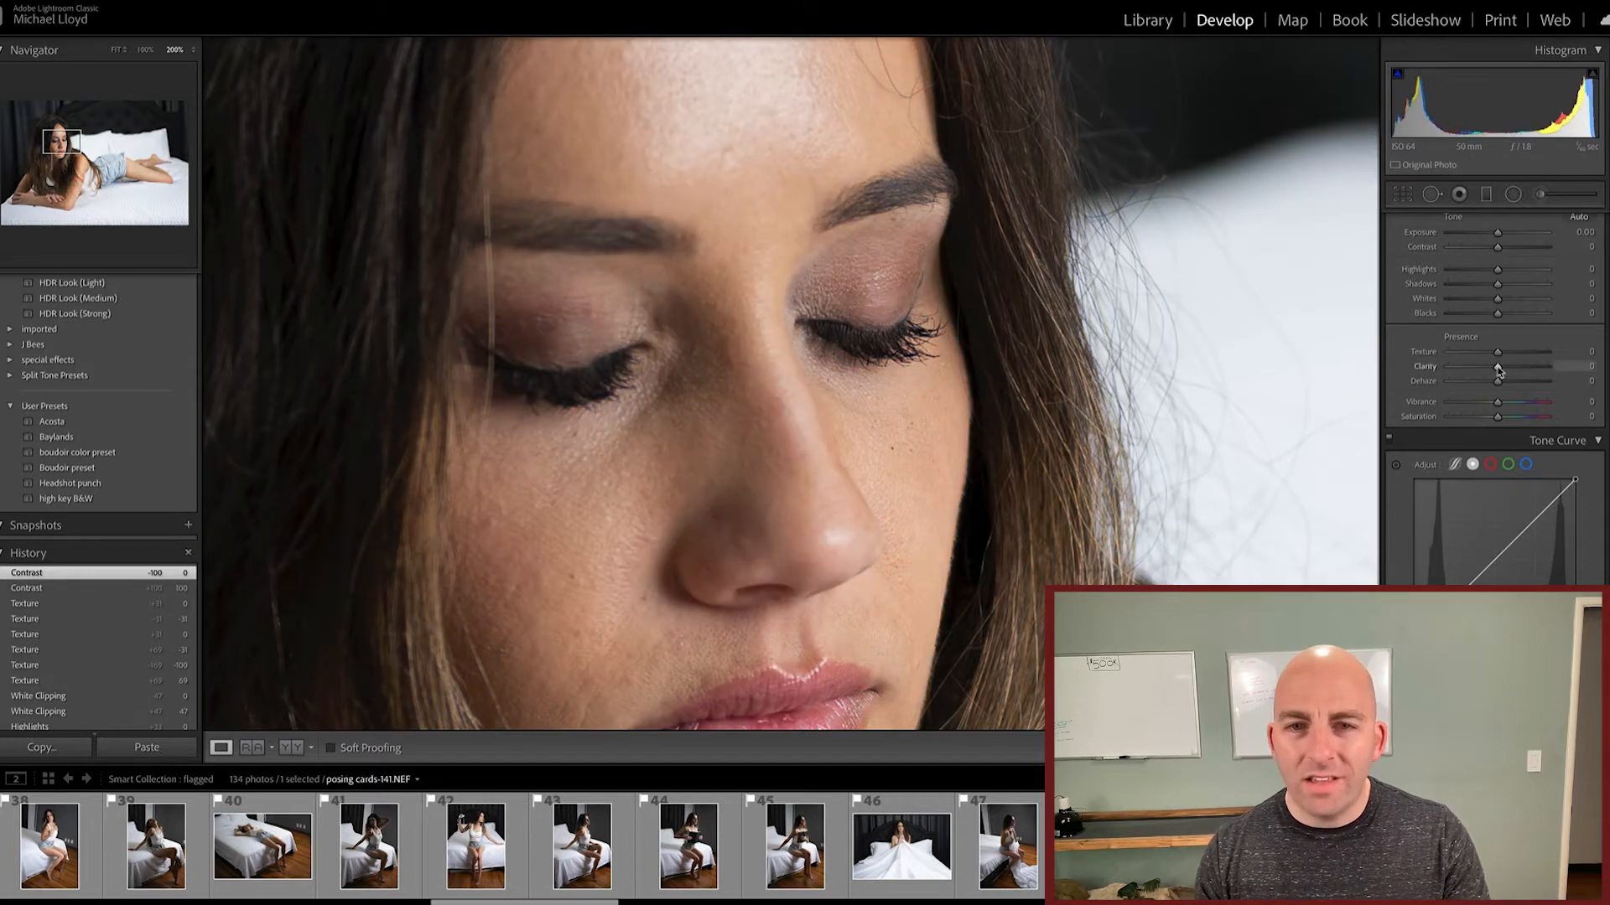
Step: Try Clarity at +21 combined with Texture at -35 on the face and reset both to 0
mouse_move(1500, 369)
mouse_down()
mouse_move(1538, 371)
mouse_move(1497, 371)
mouse_up()
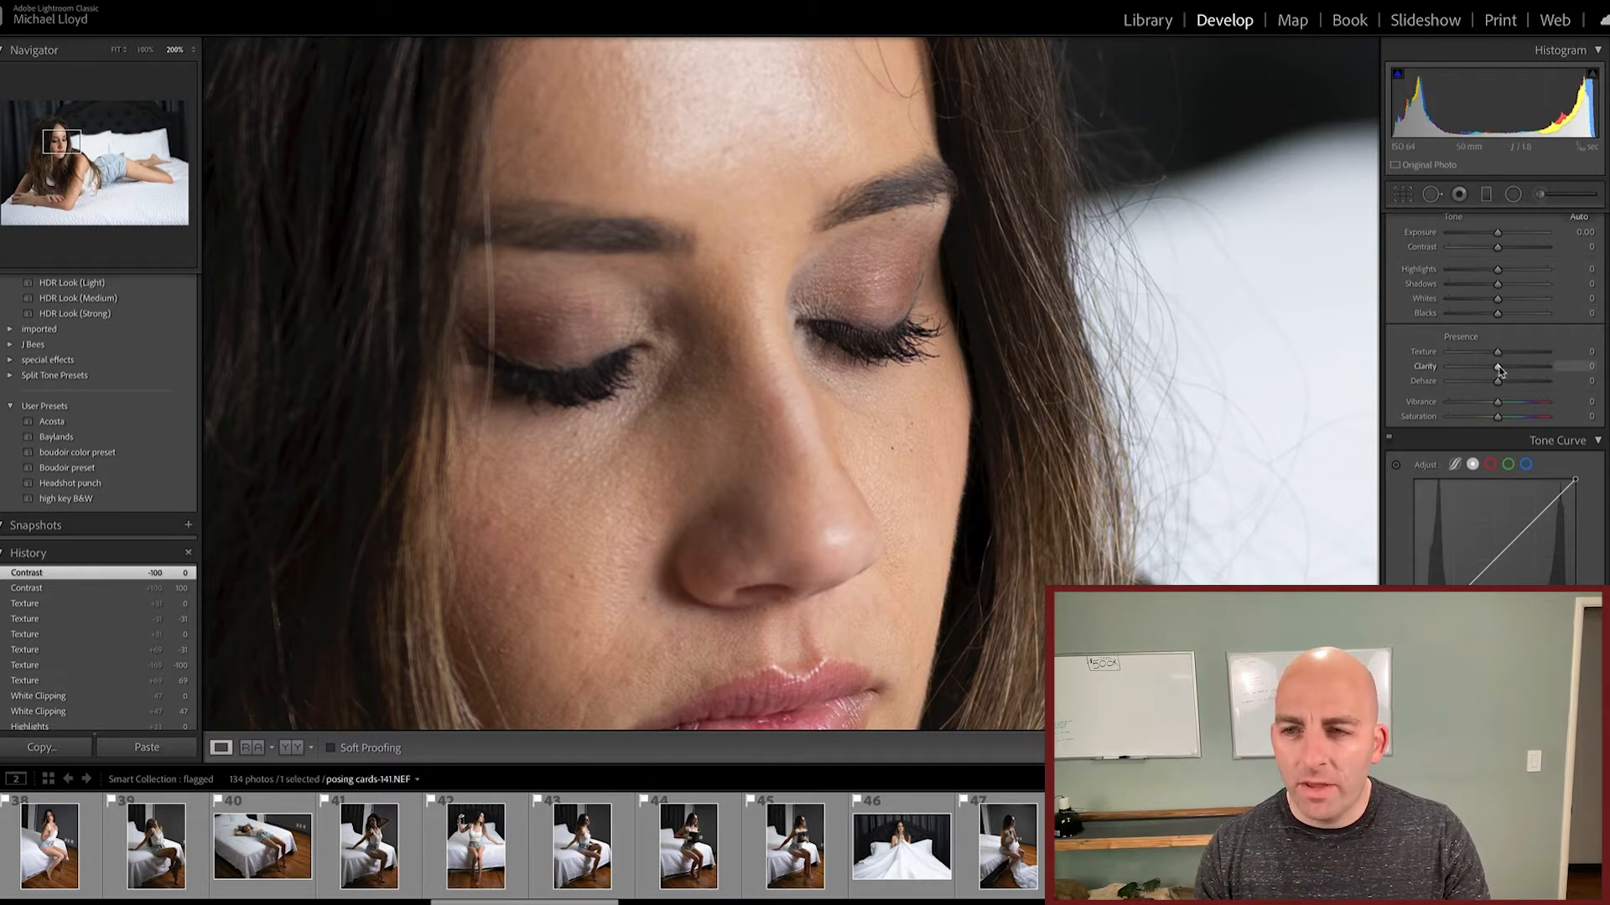
drag(1502, 371, 1480, 356)
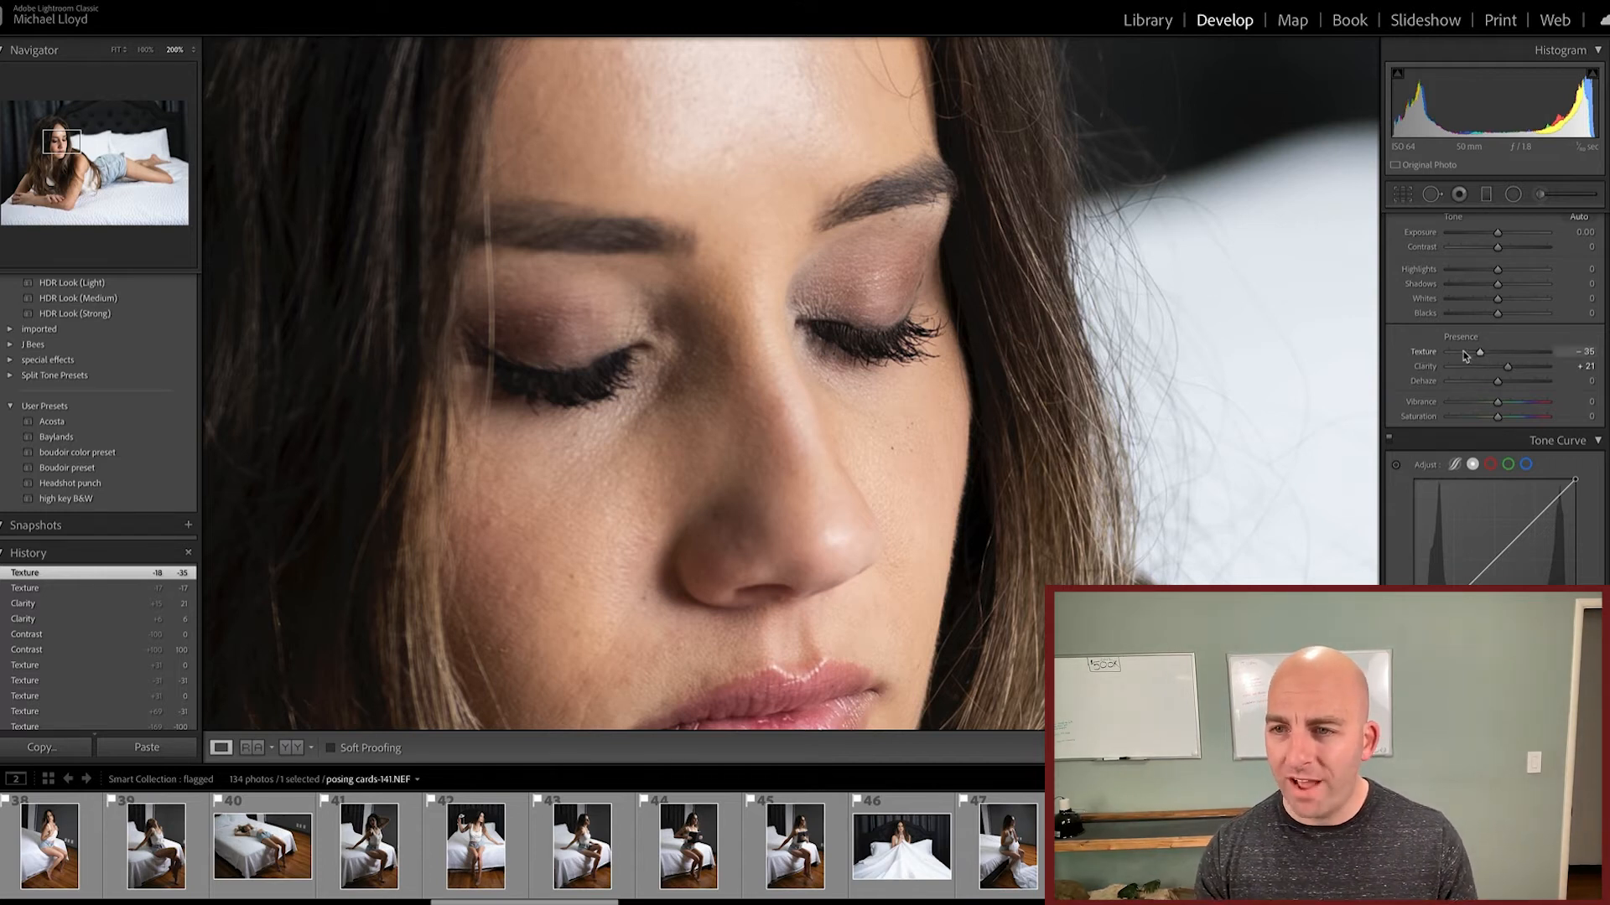
double_click(1424, 354)
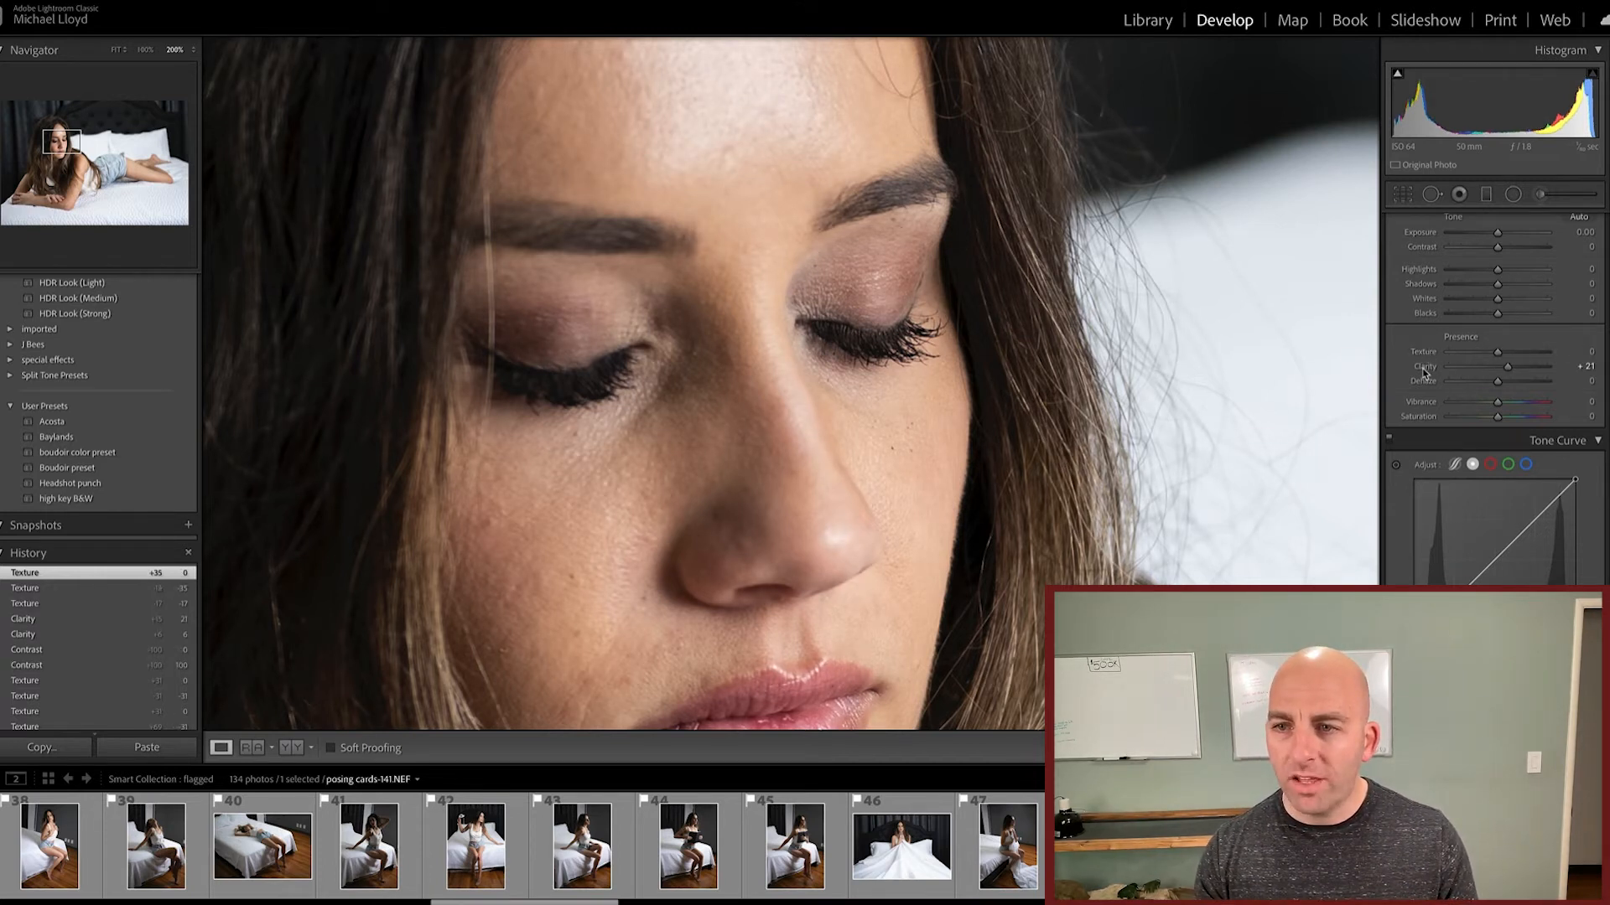
double_click(1423, 367)
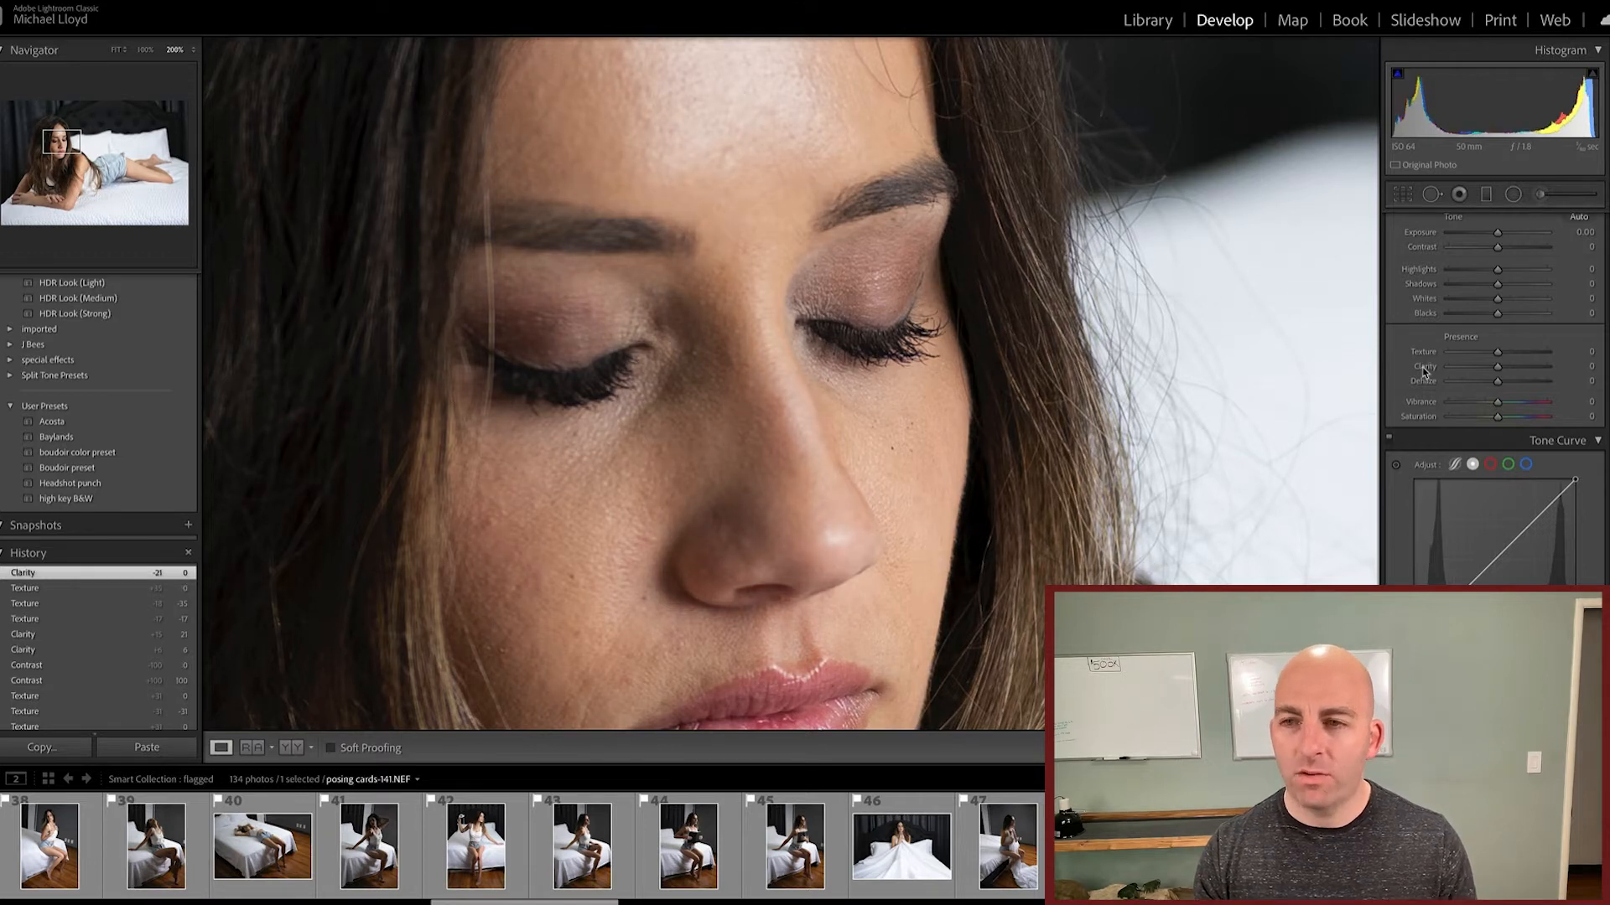
Step: Try Clarity alone at +76, reset it to 0, and return to the whole photo
click(1590, 352)
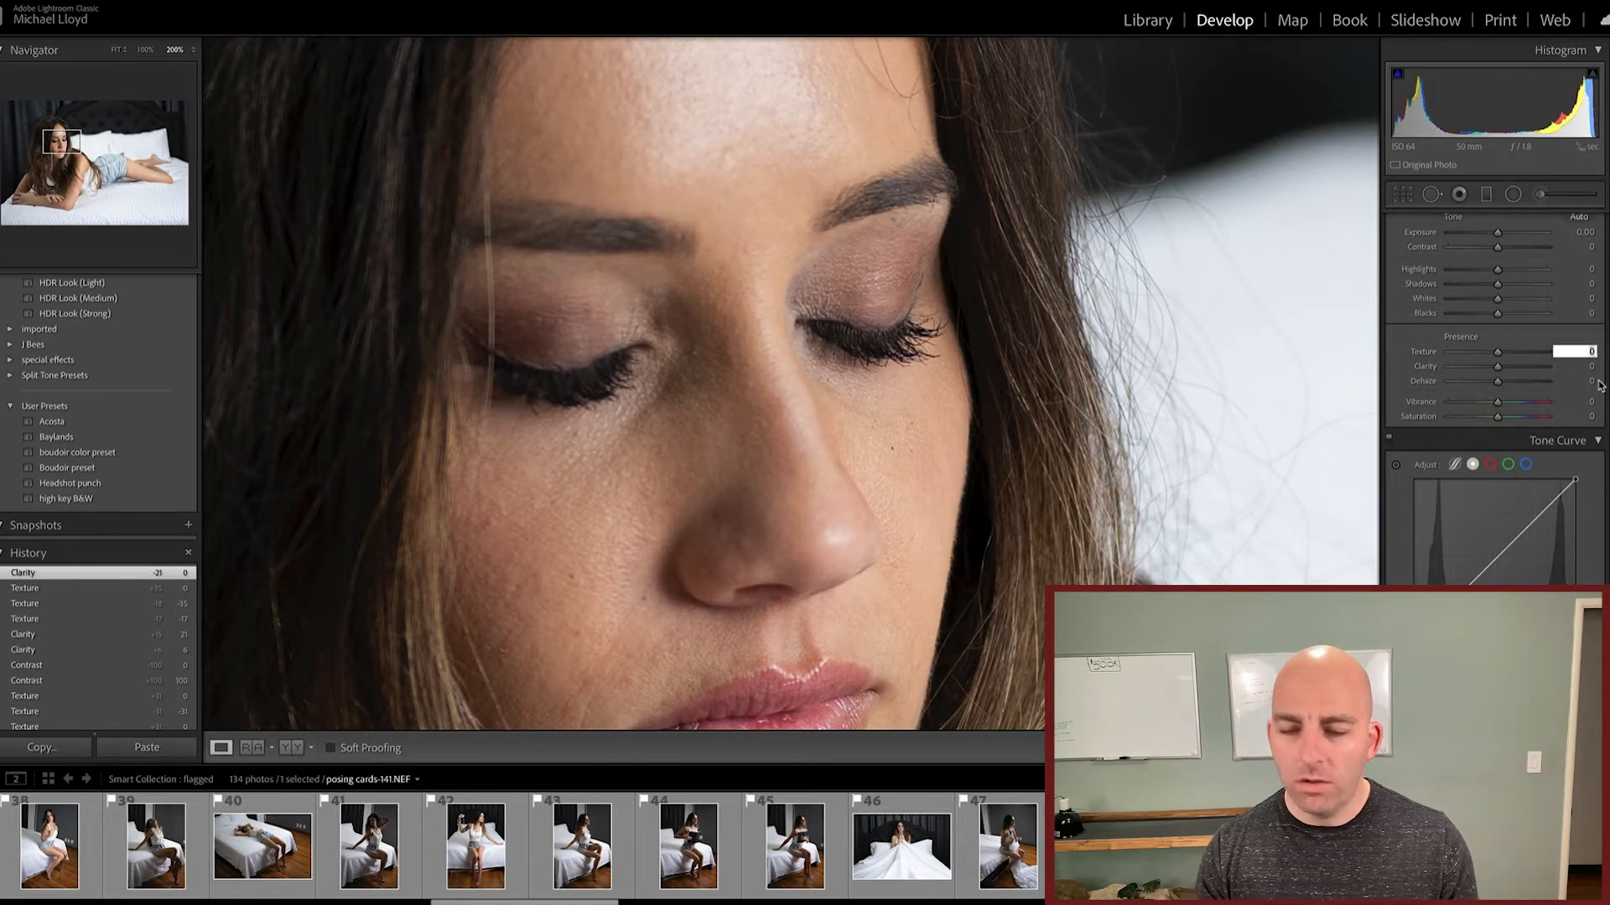
click(1529, 367)
click(1585, 368)
text(0)
key(Return)
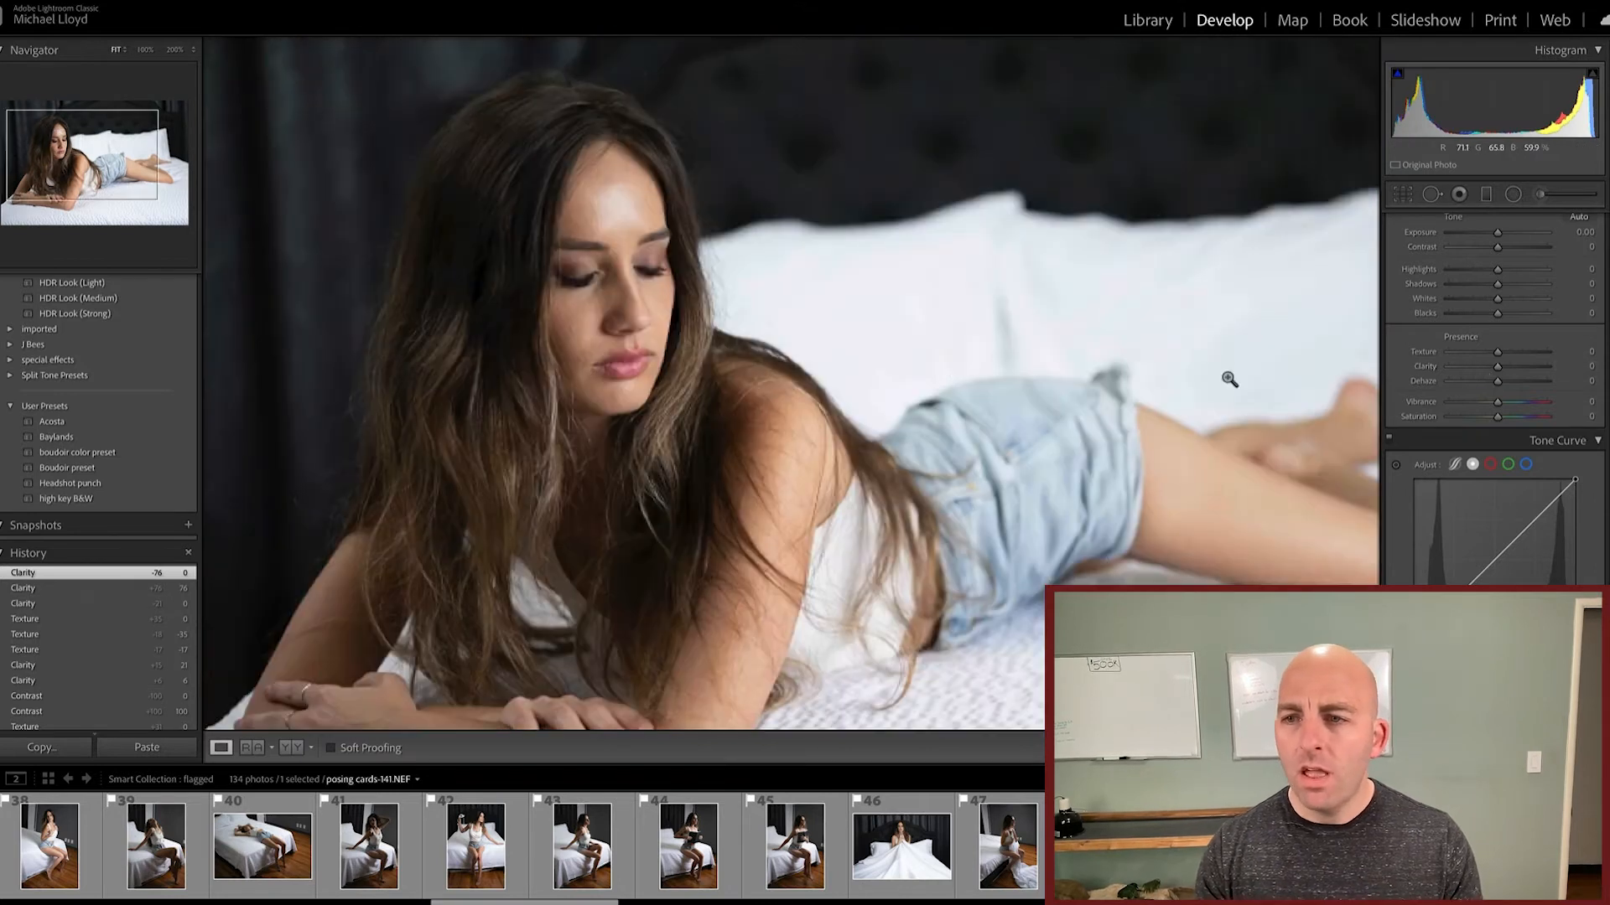
click(849, 378)
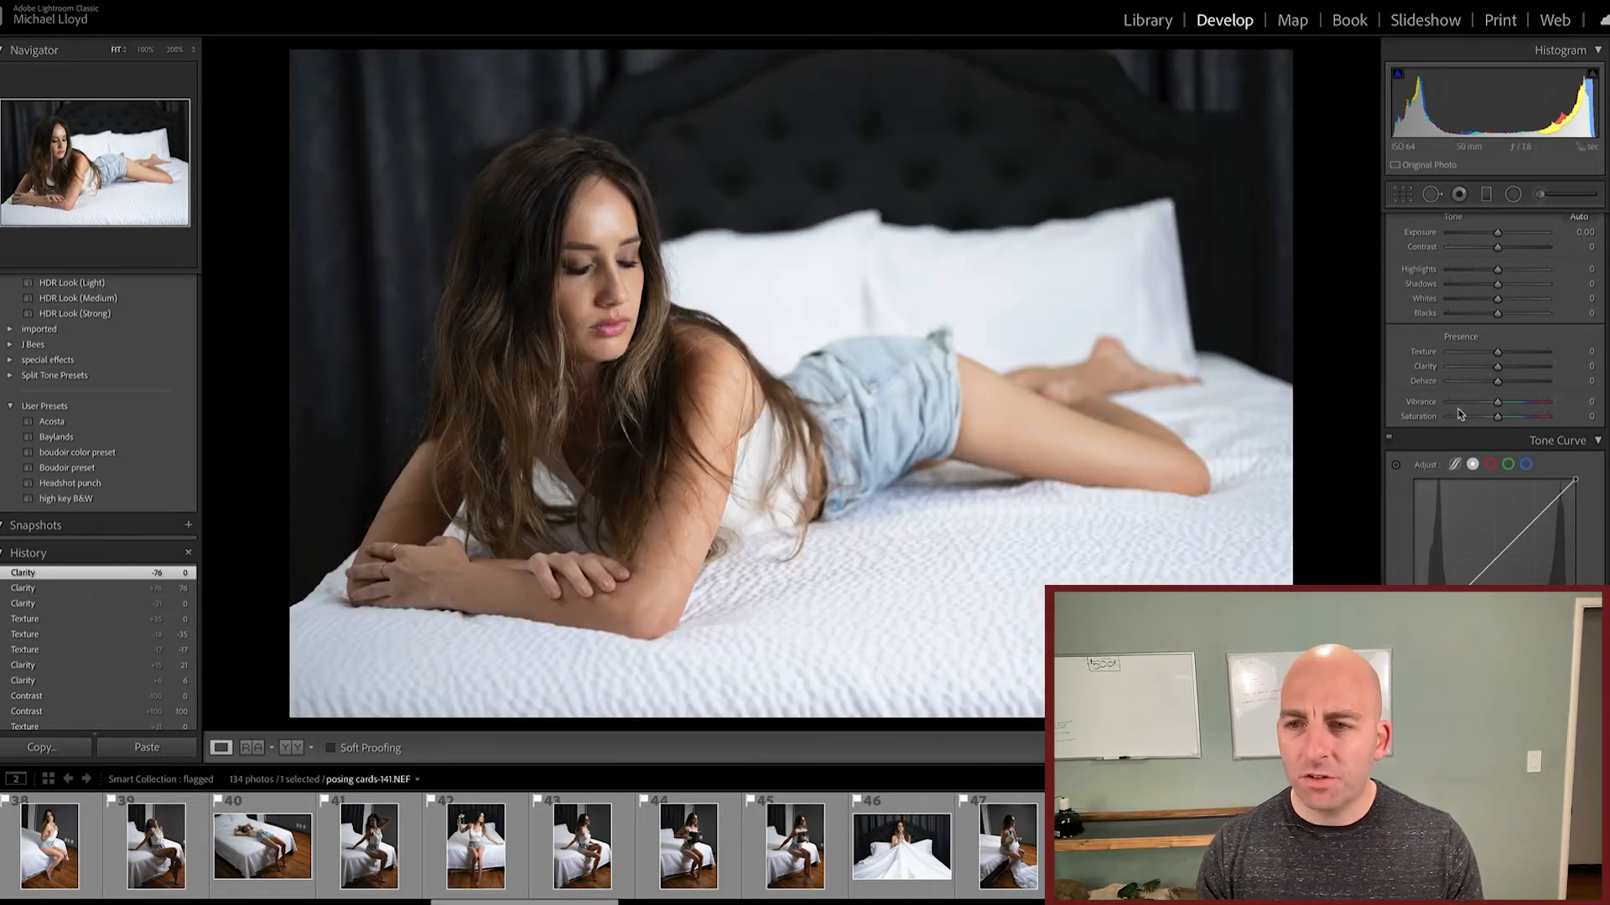
Step: Try Saturation and Vibrance at +100 each, resetting each to 0
drag(1500, 420, 1561, 417)
double_click(1415, 417)
drag(1498, 404, 1546, 403)
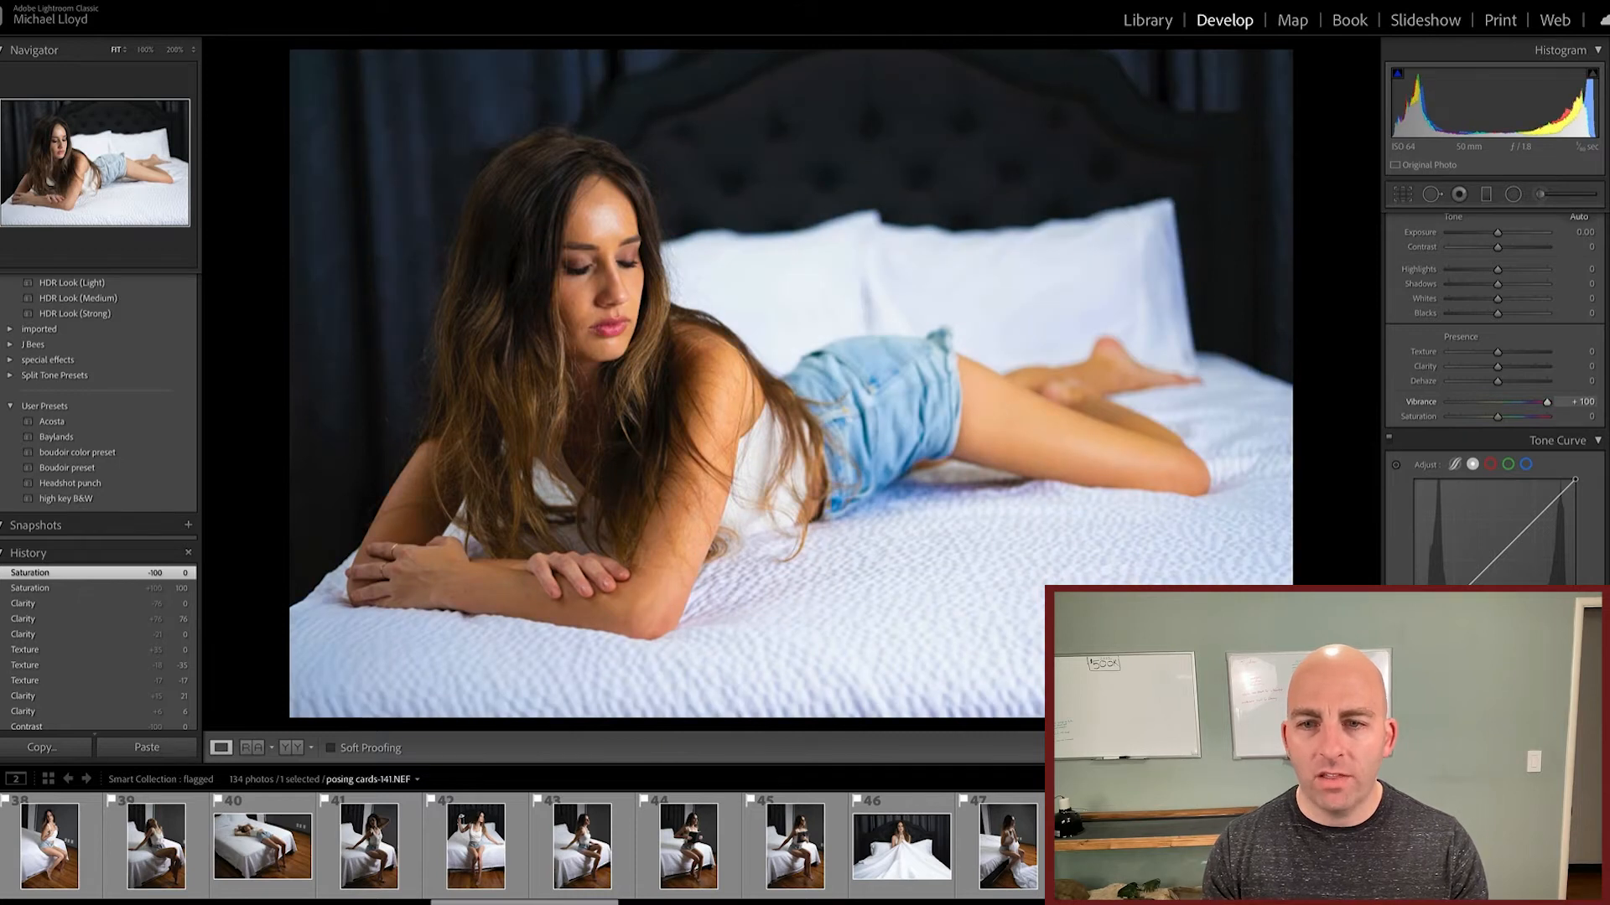
double_click(1419, 405)
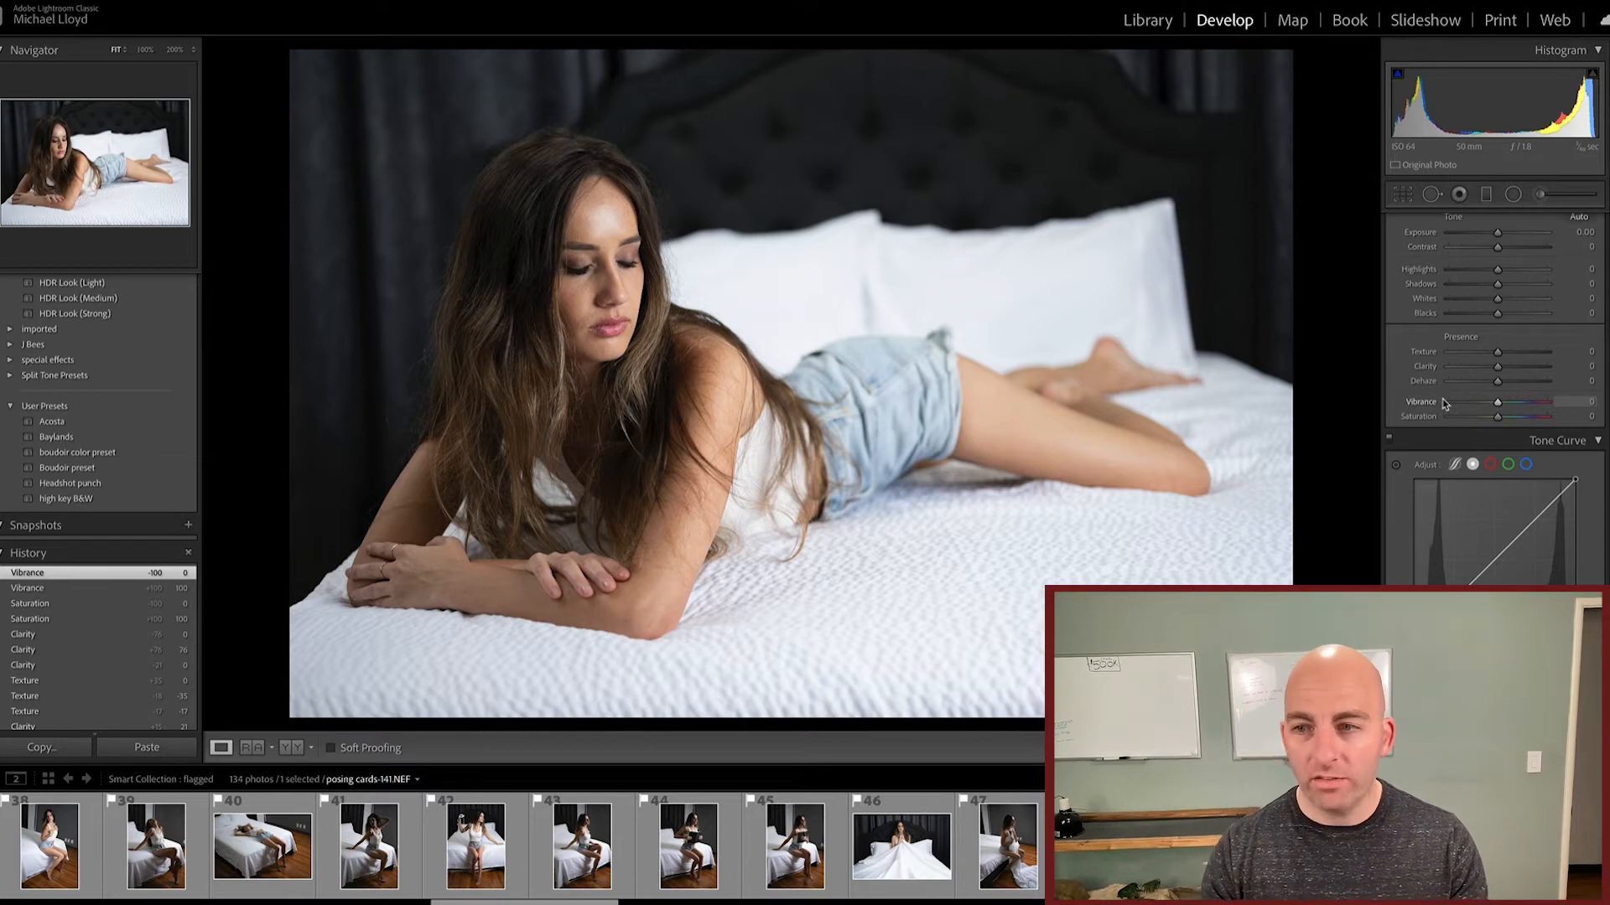
Step: Look through the available adjustments from Basic through HSL/Color and Color Grading to Detail
scroll(1423, 384, down, 2)
scroll(1421, 379, down, 10)
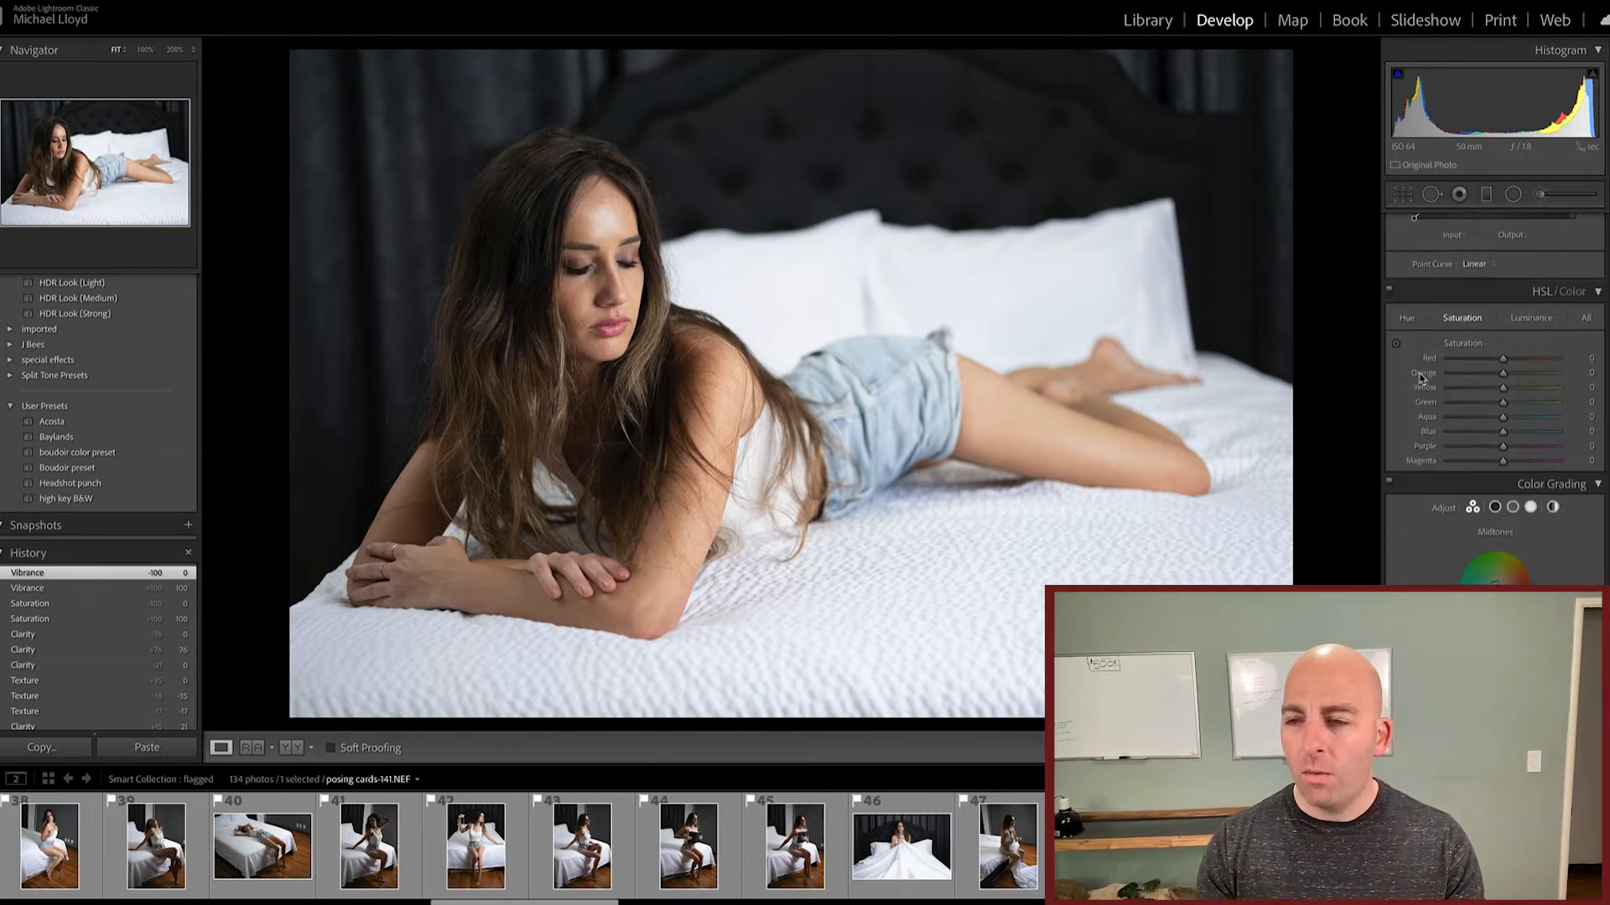
scroll(1420, 379, up, 12)
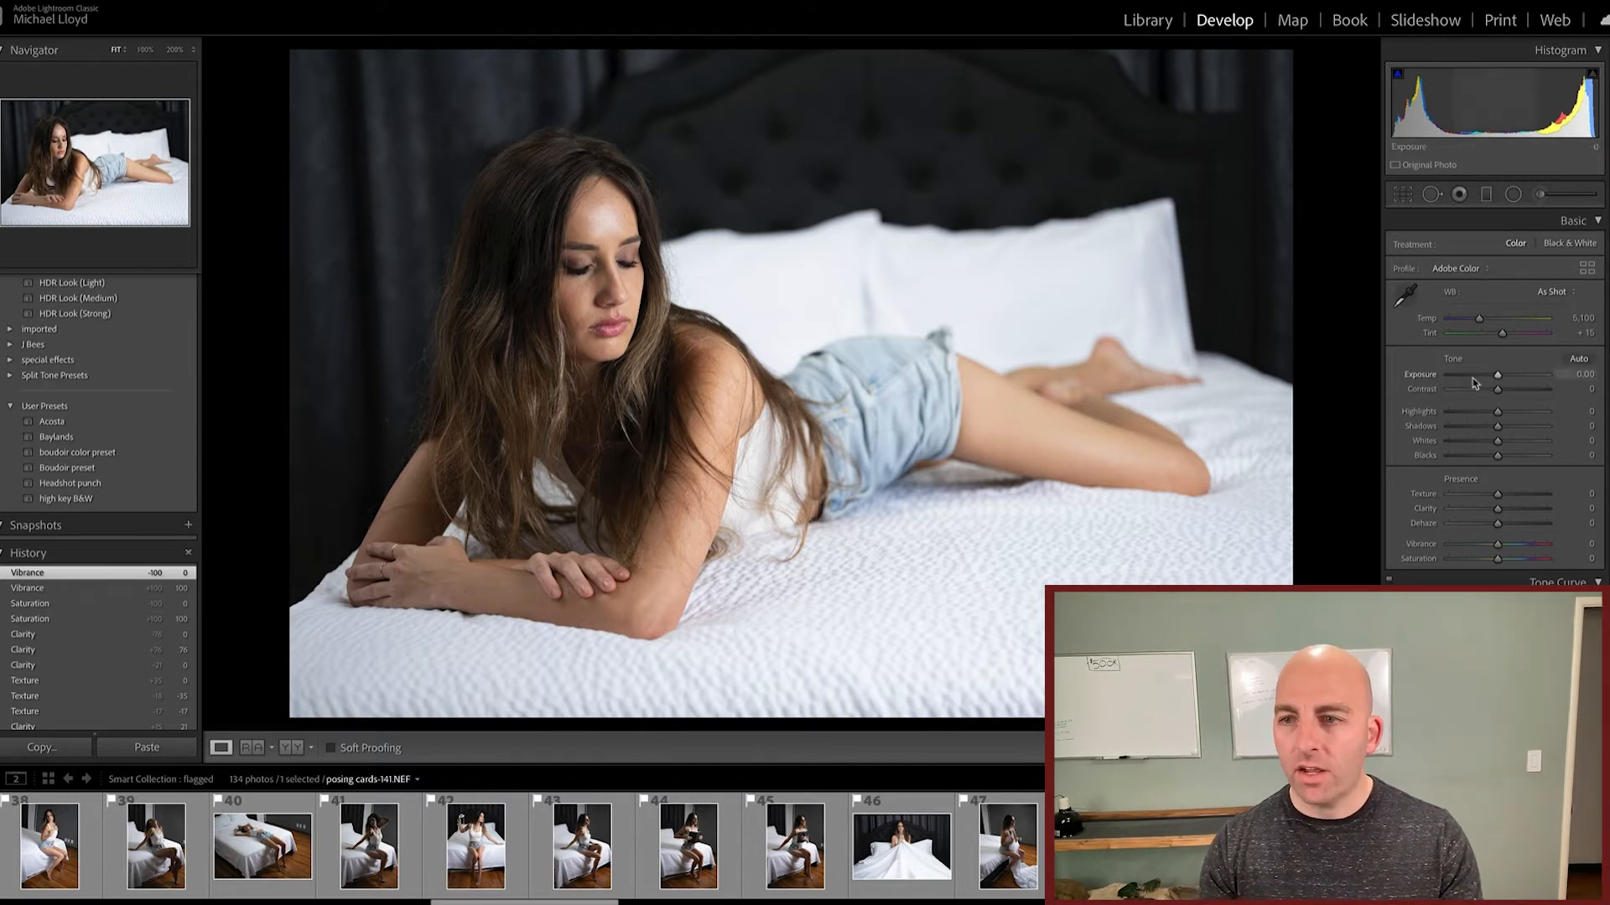
scroll(1473, 382, down, 5)
scroll(1498, 387, down, 3)
scroll(1498, 387, down, 1)
scroll(1498, 386, down, 10)
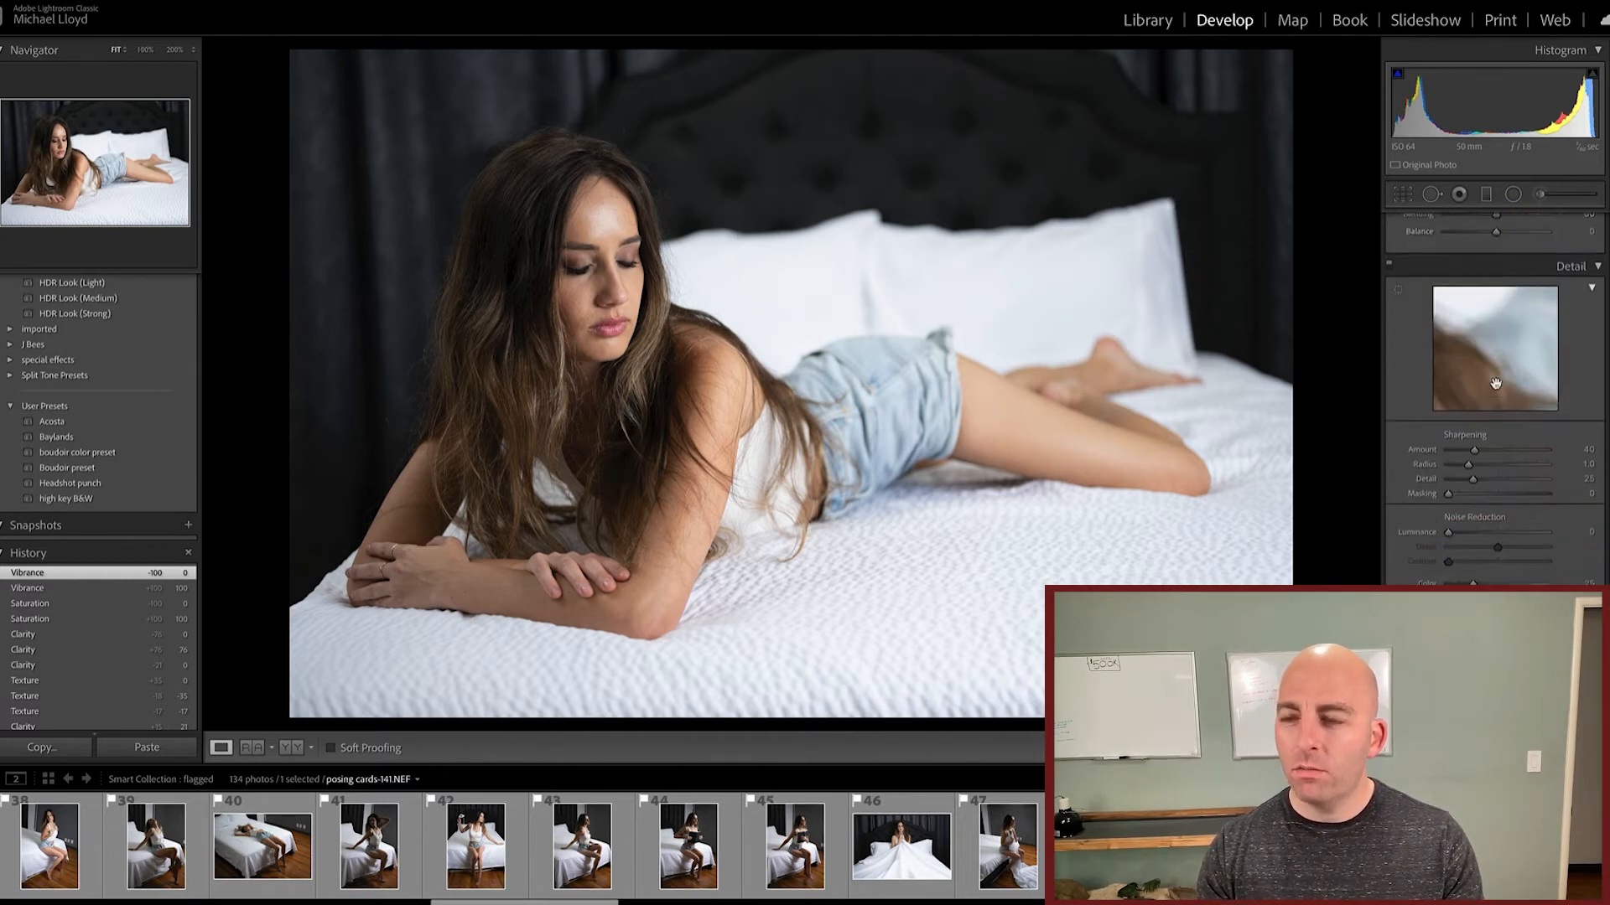
scroll(1498, 386, up, 15)
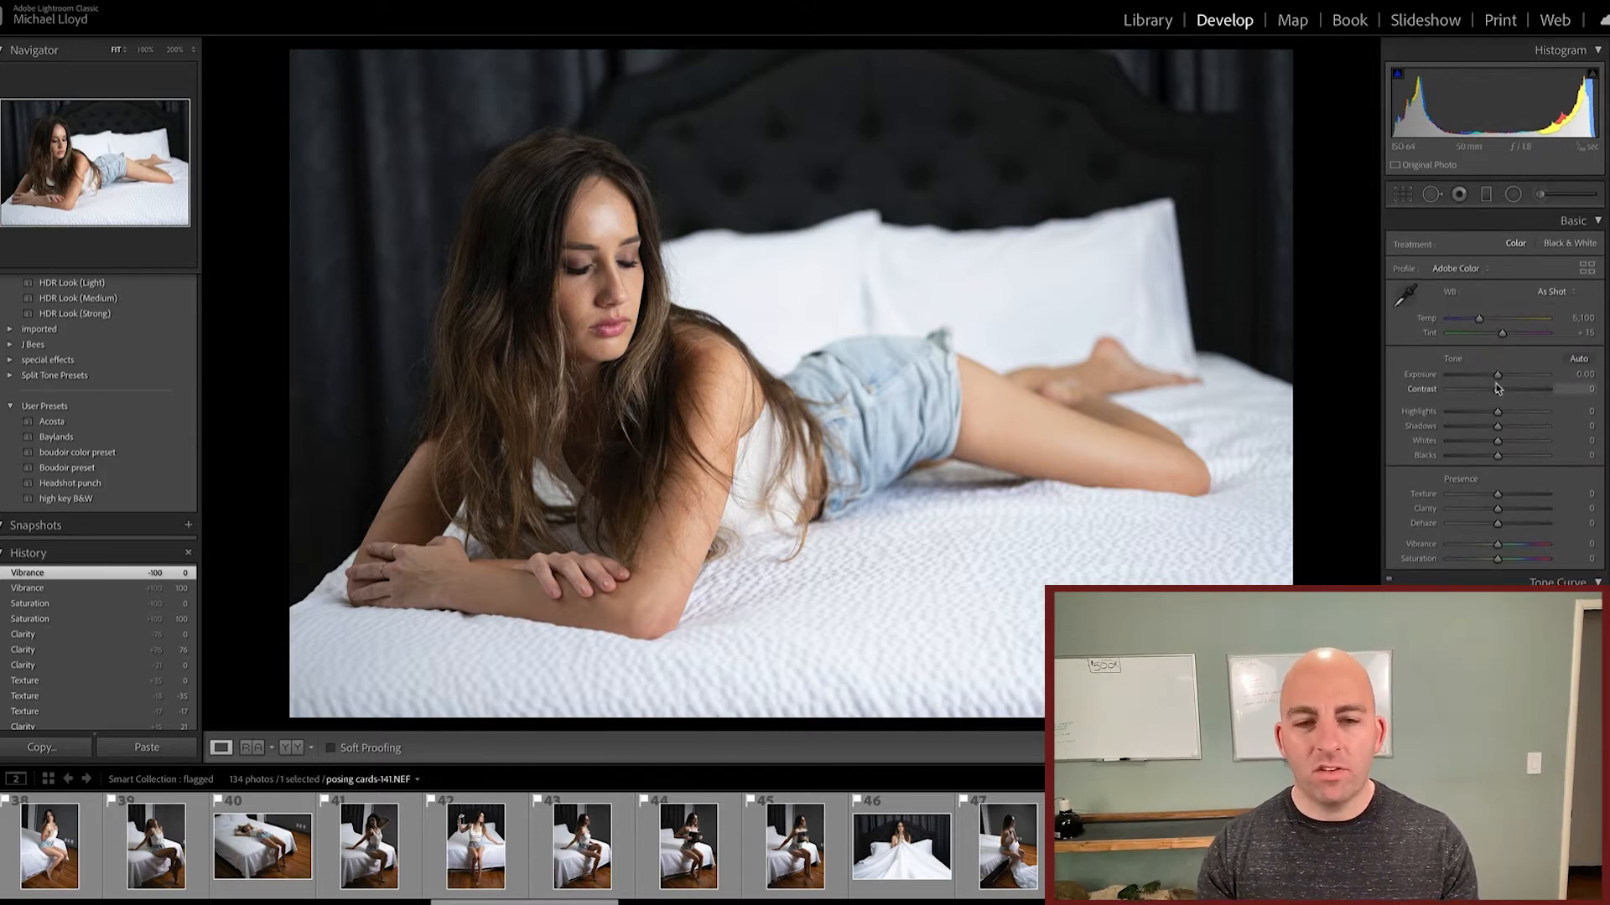
Step: Try lifting the tone curve from input 106 to output 121 and from input 41 to output 83, and reset it
scroll(1498, 387, down, 5)
mouse_move(1482, 329)
mouse_down()
mouse_move(1477, 308)
mouse_move(1480, 323)
mouse_up()
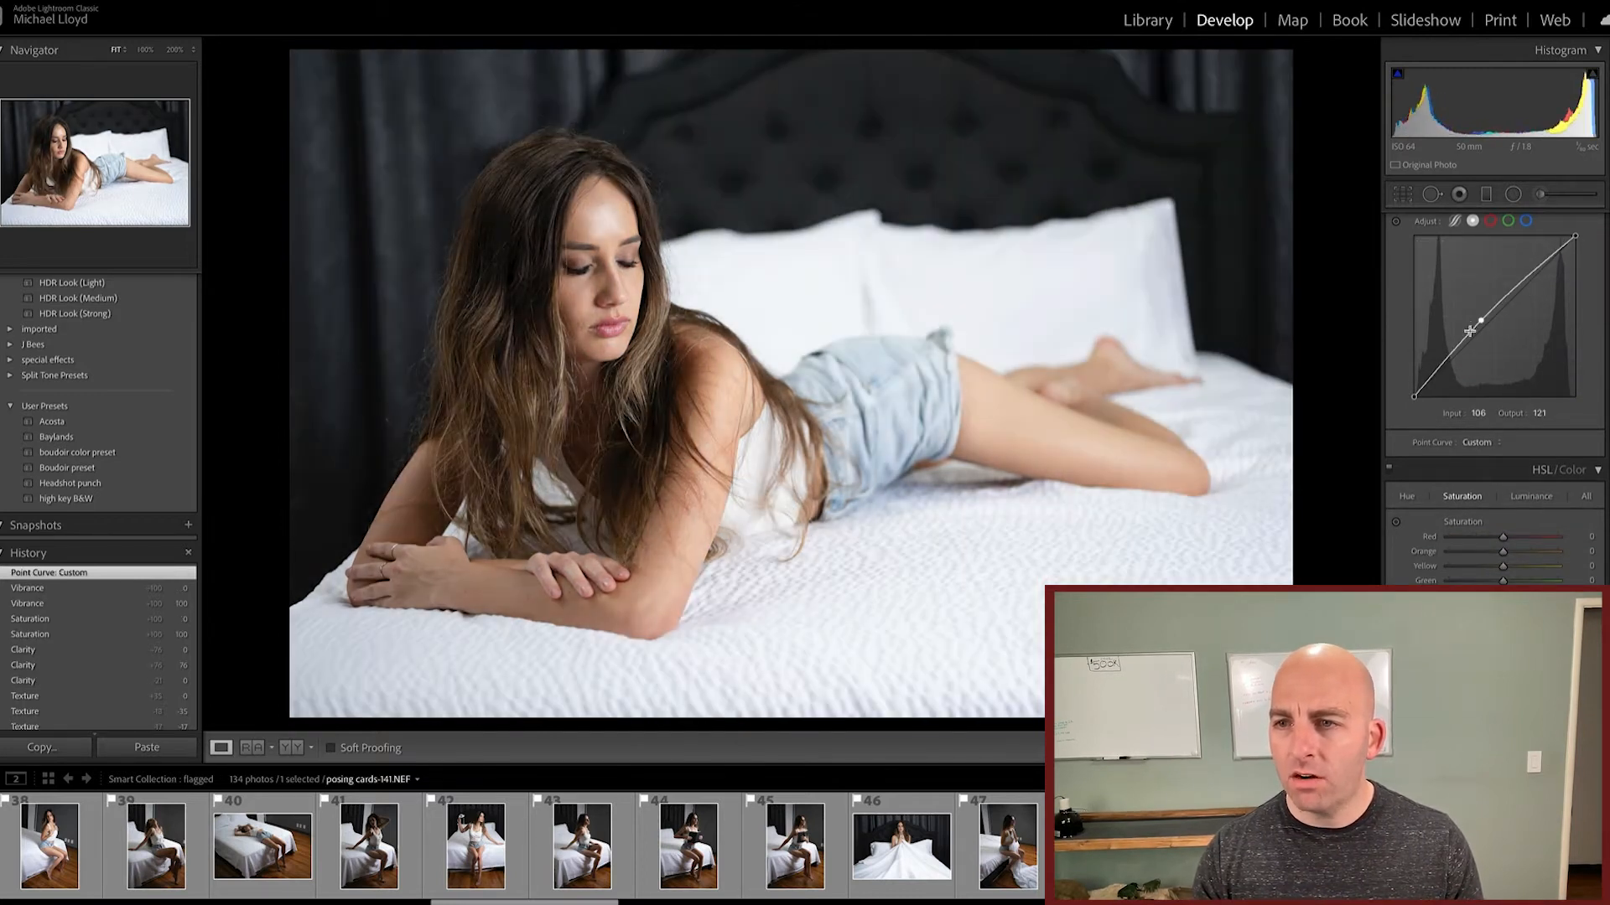
click(1396, 225)
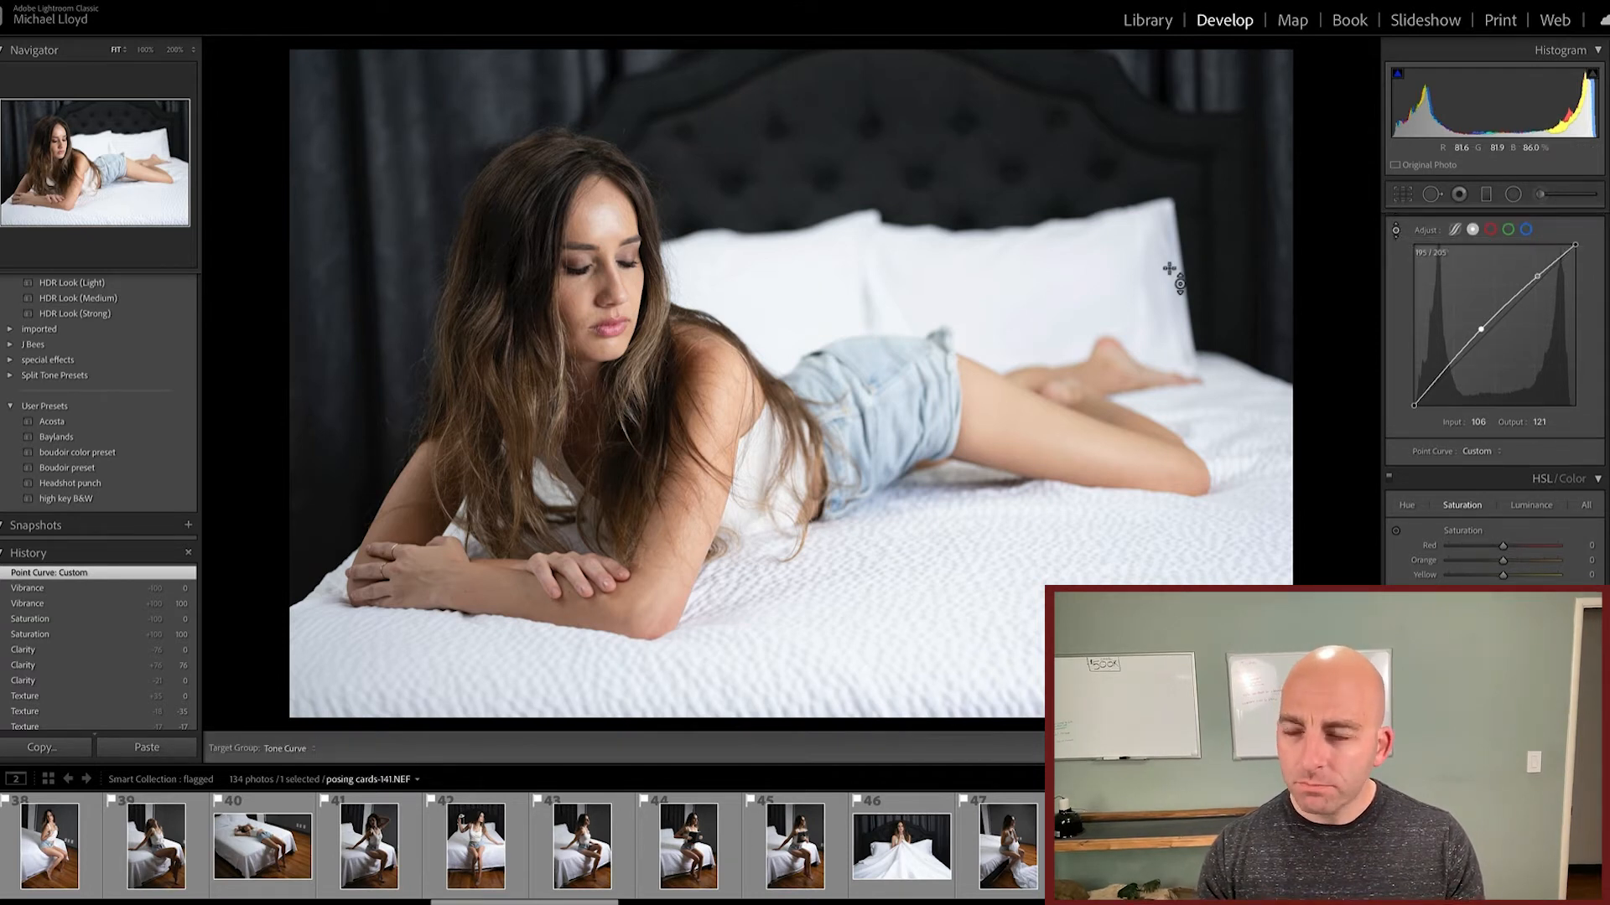
mouse_move(1440, 375)
mouse_down()
mouse_move(1439, 392)
mouse_move(1439, 379)
mouse_up()
drag(966, 201, 966, 166)
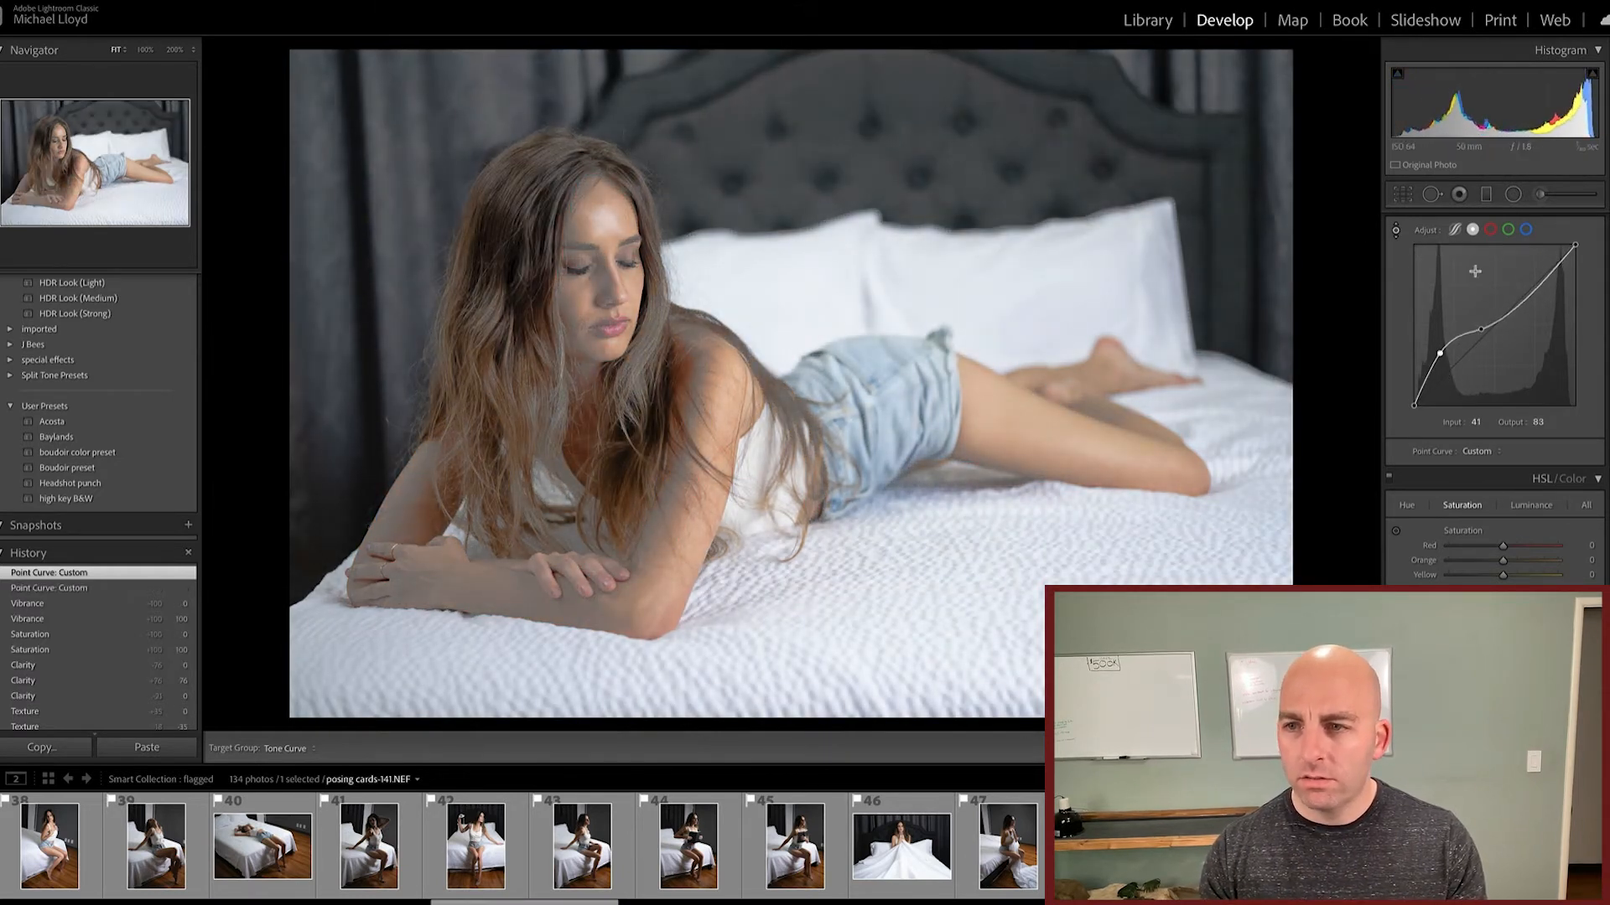
double_click(1432, 453)
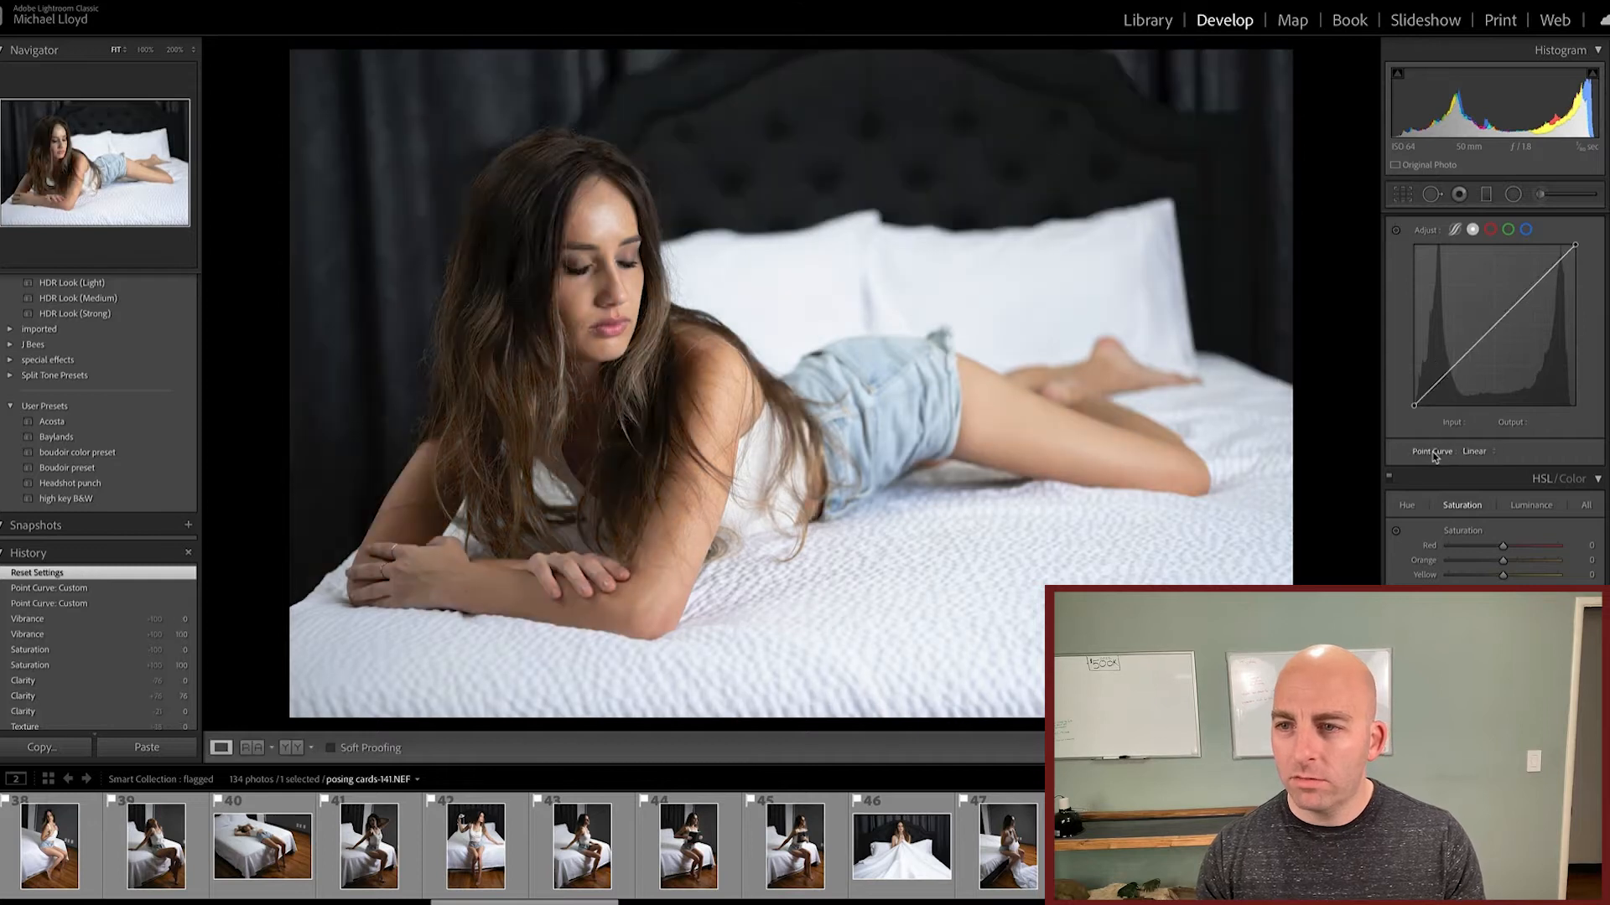
Step: Try darkening the shadows with a tone curve point at input 41, output 26, and reset the settings
click(1395, 229)
drag(989, 285, 1064, 269)
mouse_move(996, 194)
mouse_down()
mouse_move(996, 222)
mouse_move(995, 189)
mouse_up()
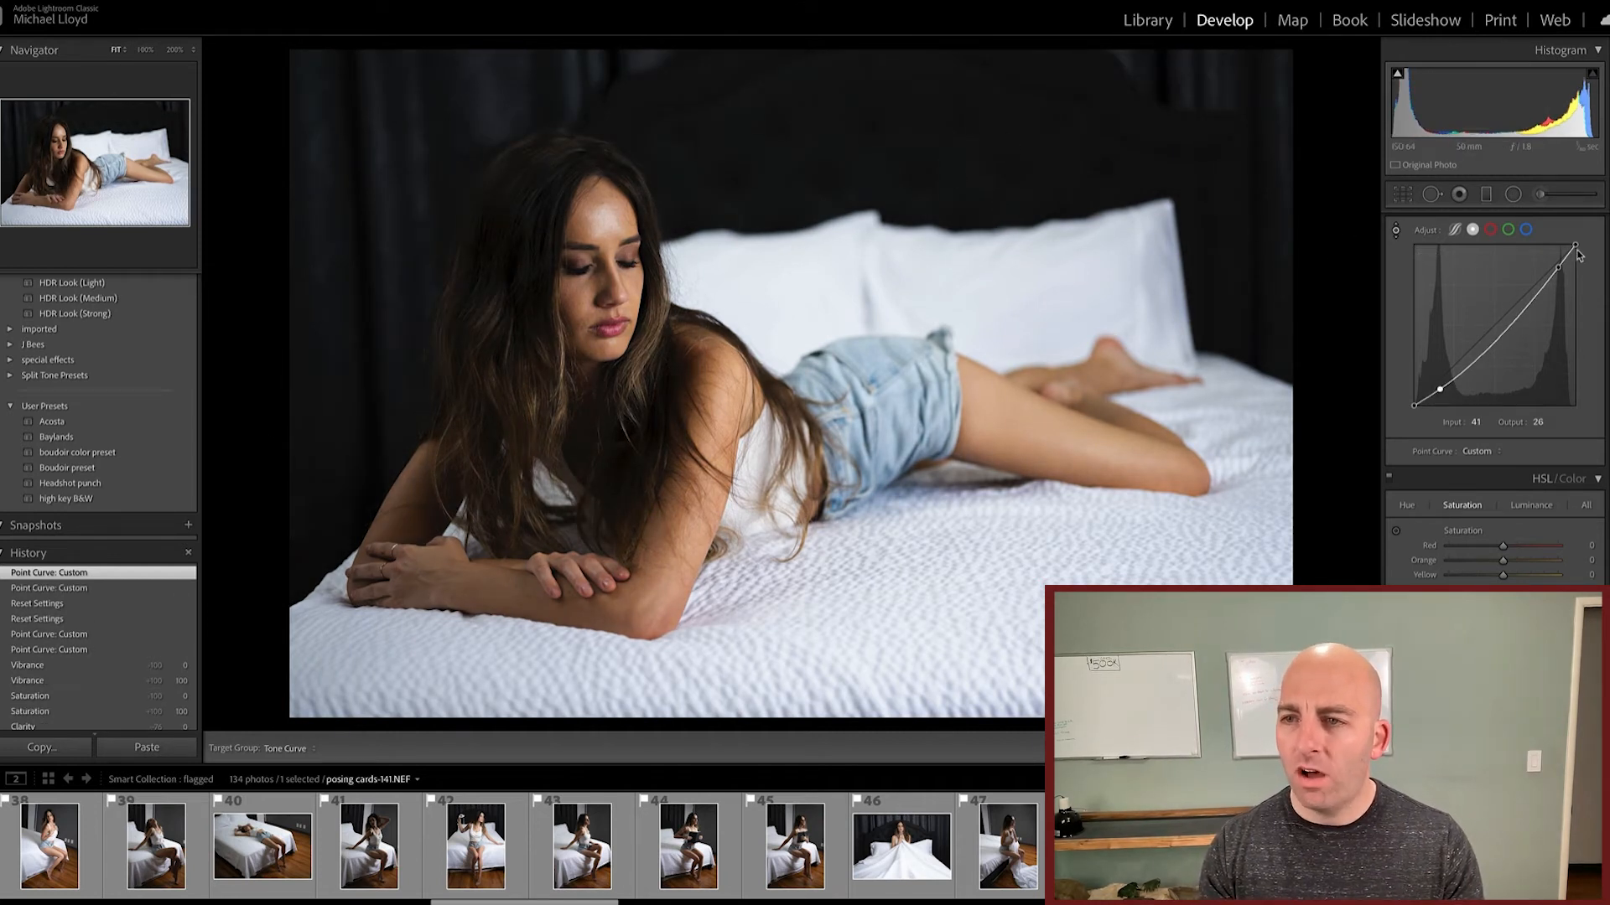
key(ctrl+shift+r)
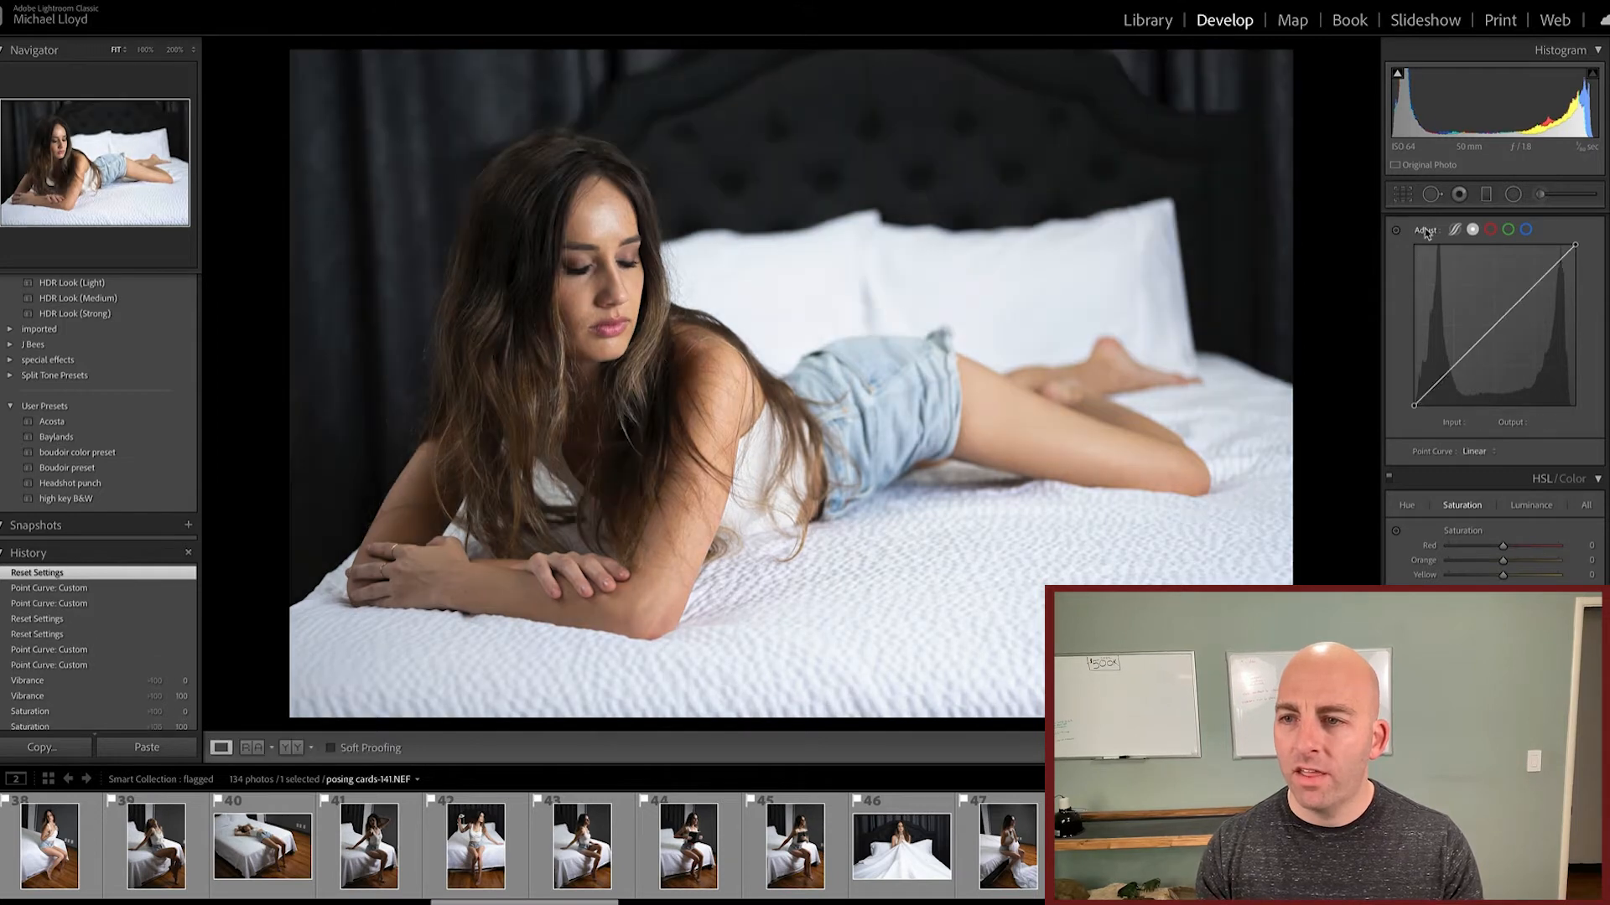
Step: Try desaturating the skin tones with Orange saturation at -100 and Yellow at -86, and reset the settings
scroll(1425, 313, down, 1)
scroll(1425, 313, down, 3)
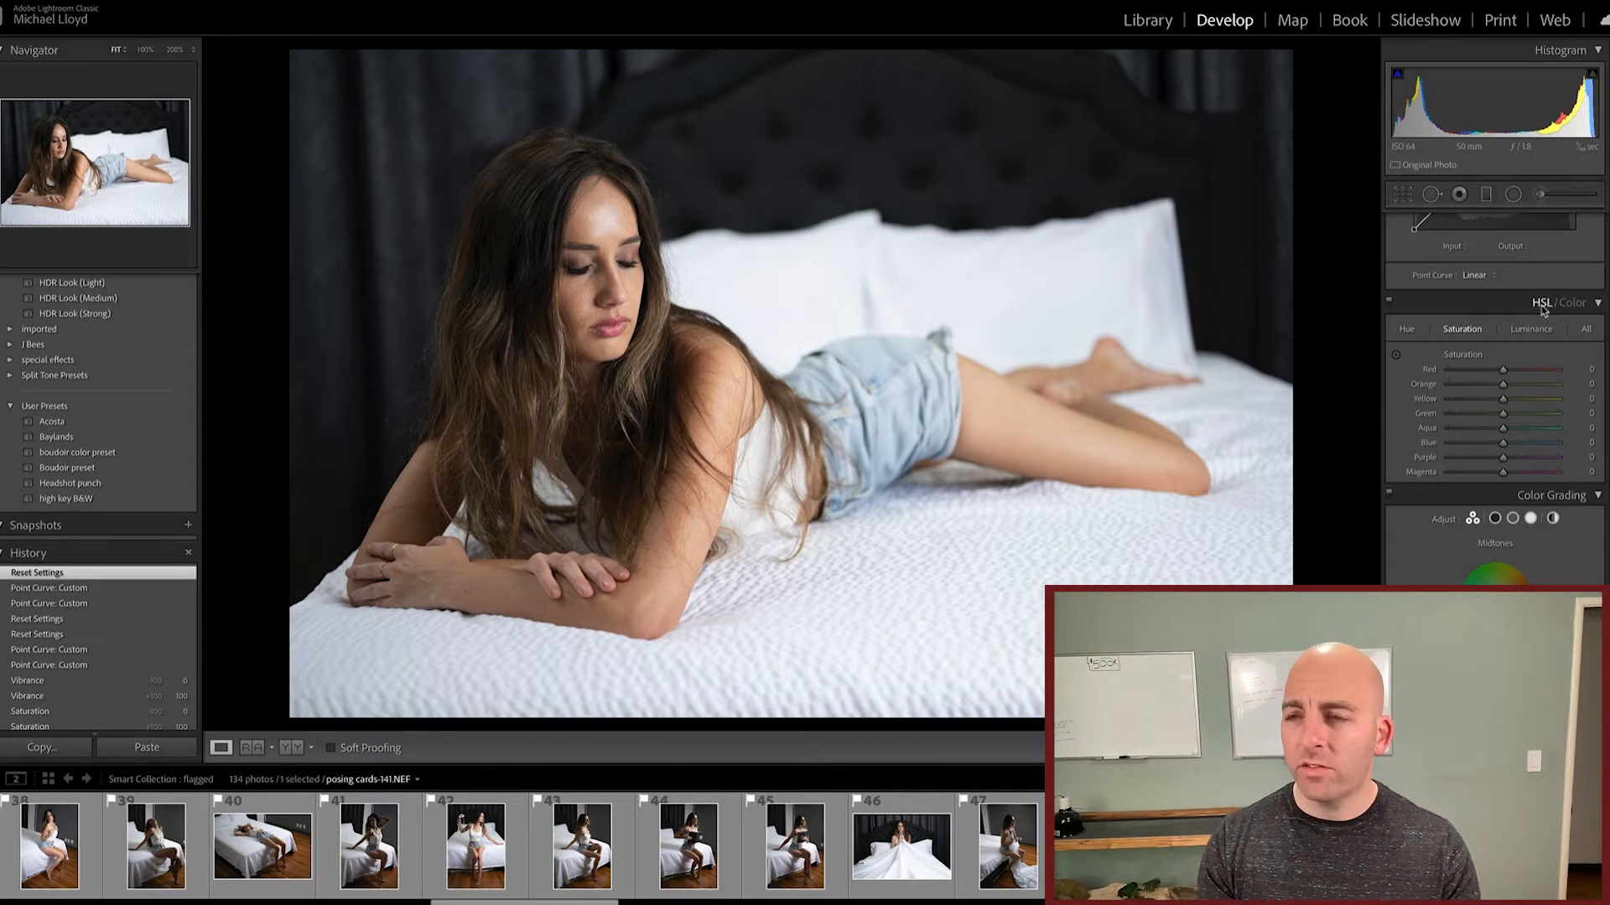
click(1397, 357)
drag(1046, 438, 1046, 509)
drag(1046, 444, 1046, 457)
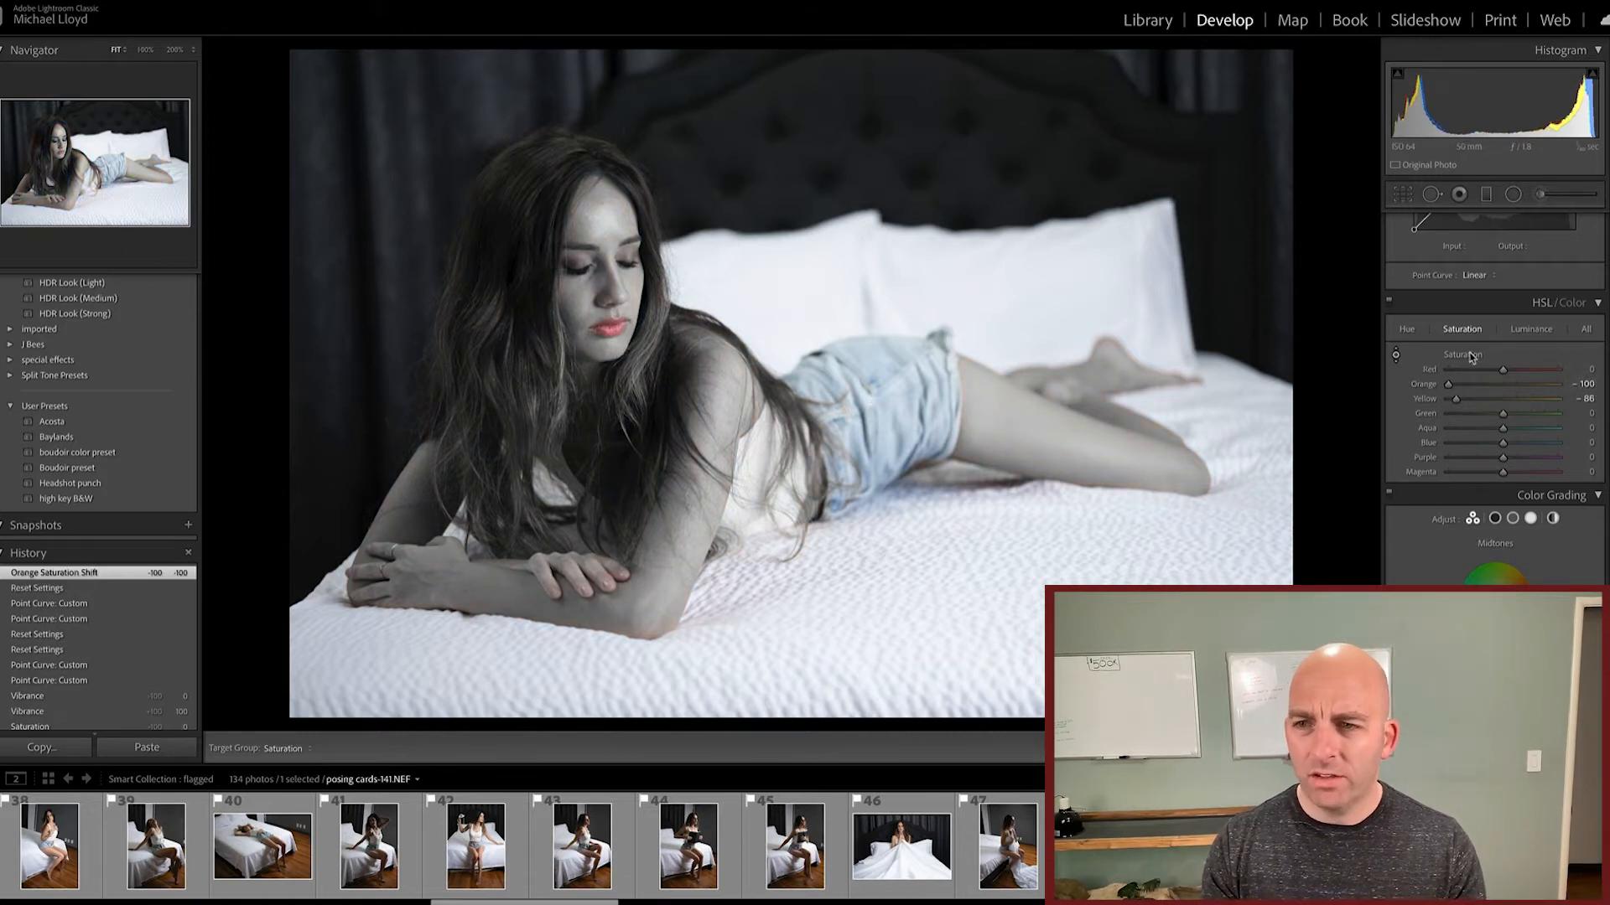
key(ctrl+shift+r)
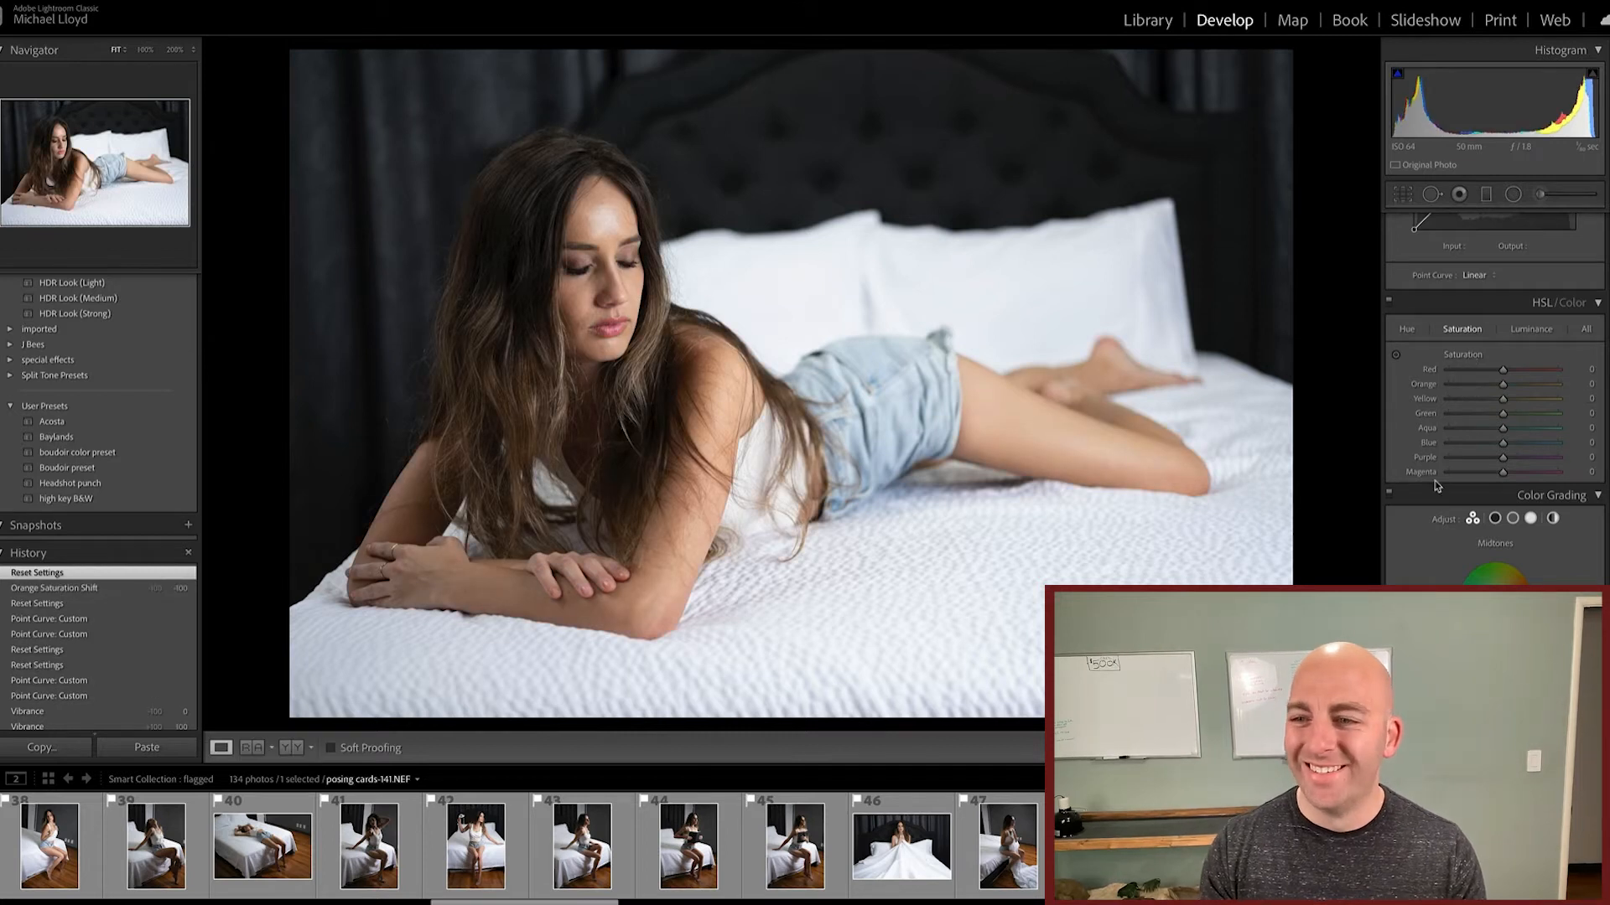
Step: Preview the detail at her eye, try Sharpening amounts of 150 and 30, and restore the default amount
scroll(1436, 485, down, 4)
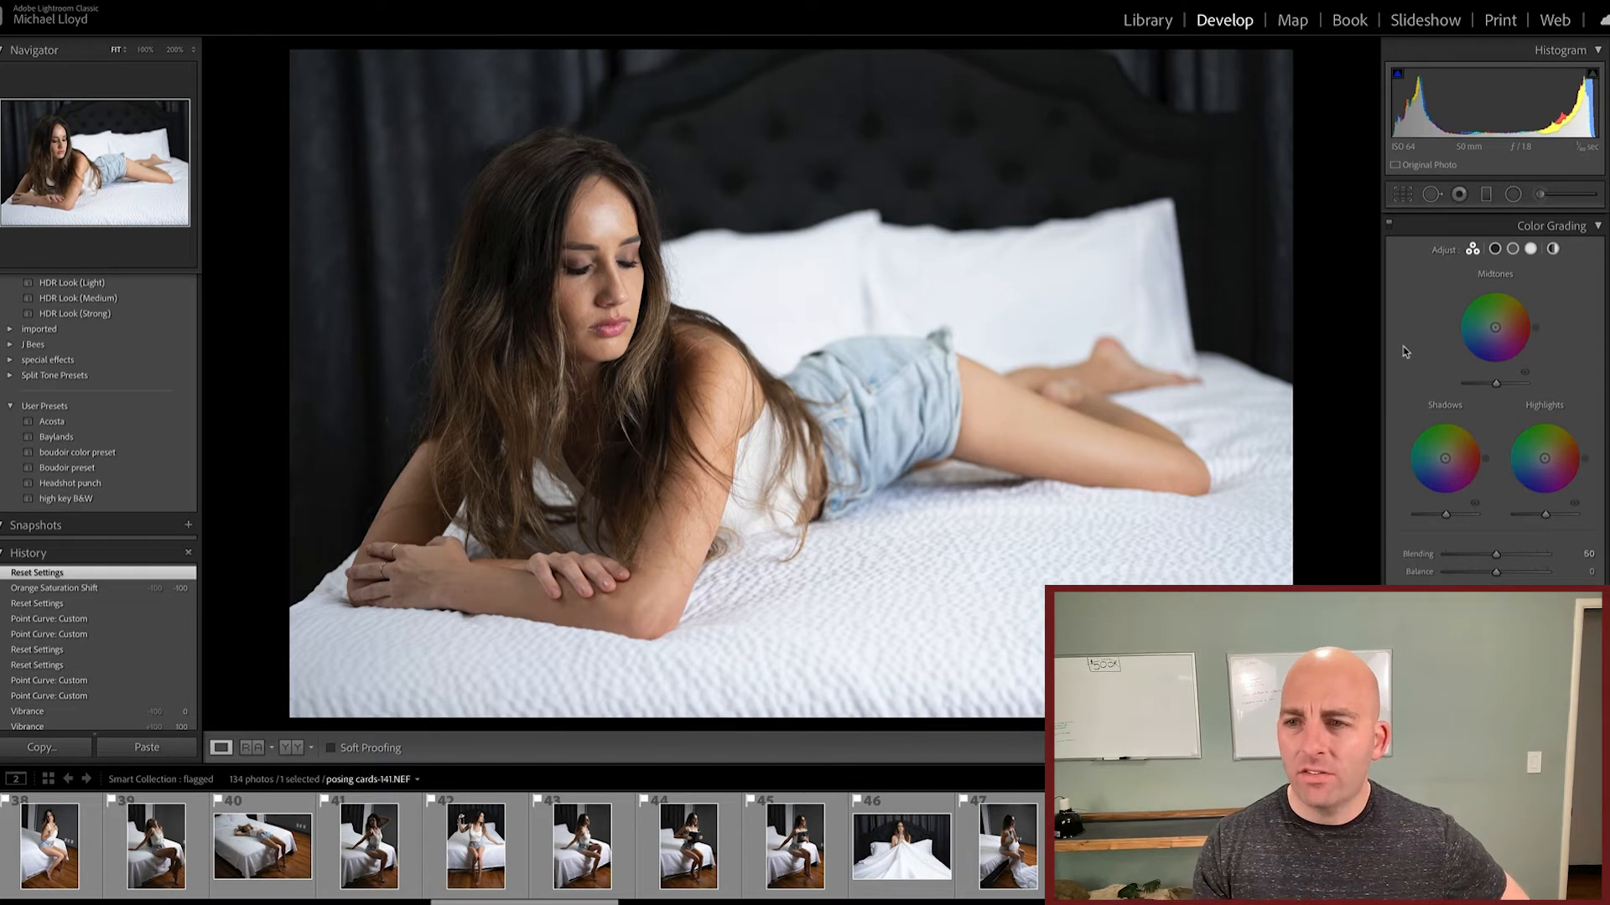
scroll(1405, 352, down, 5)
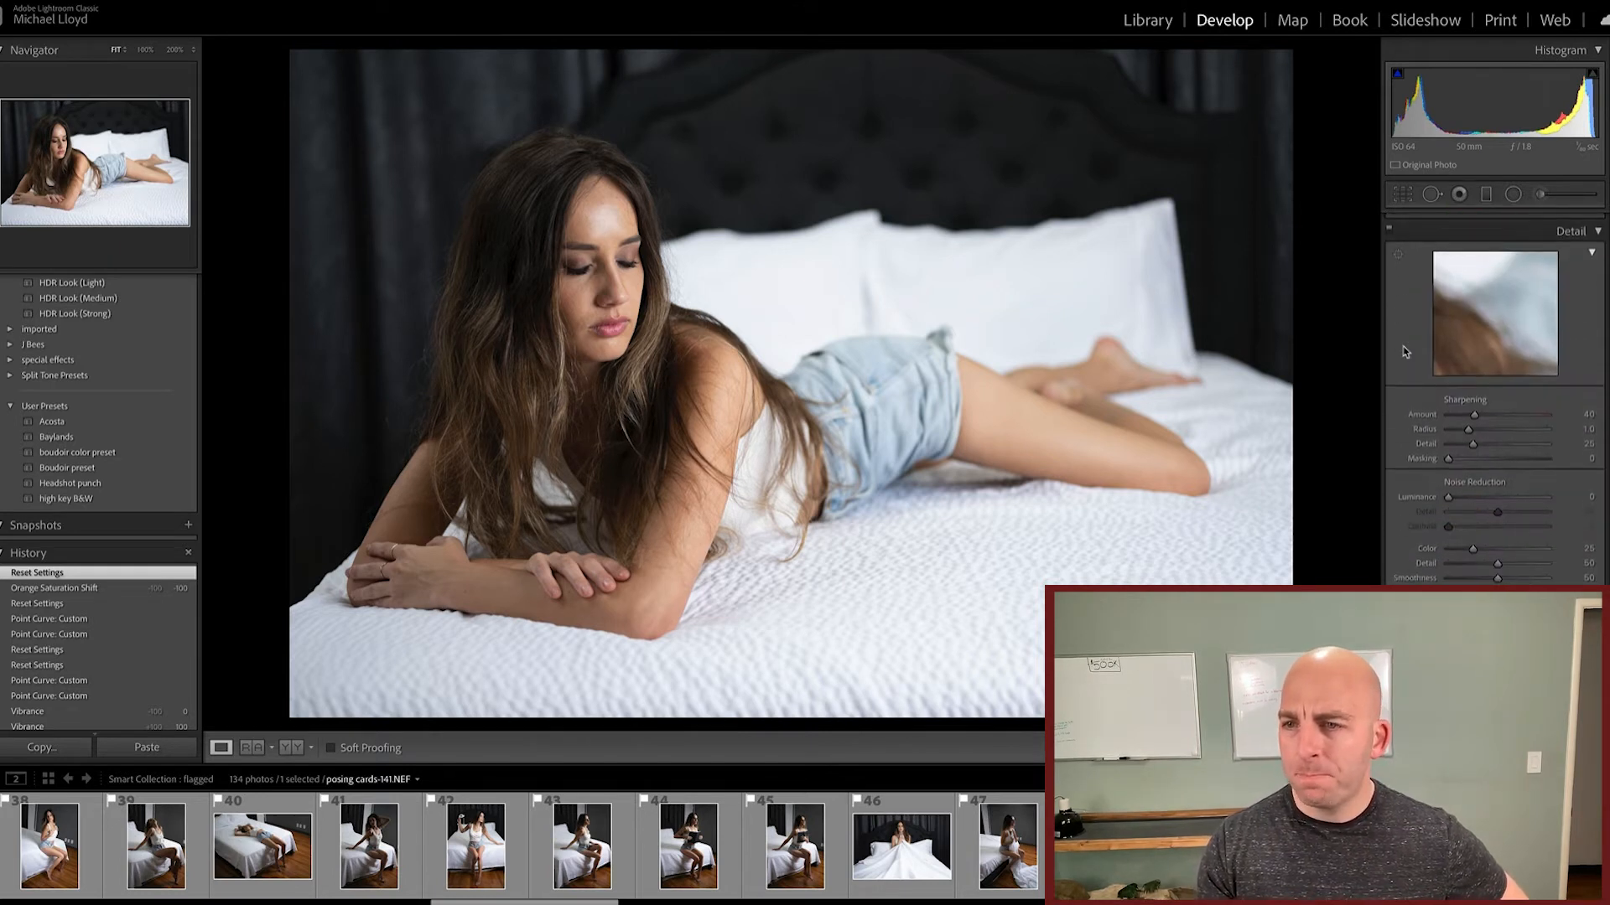
scroll(1408, 352, down, 1)
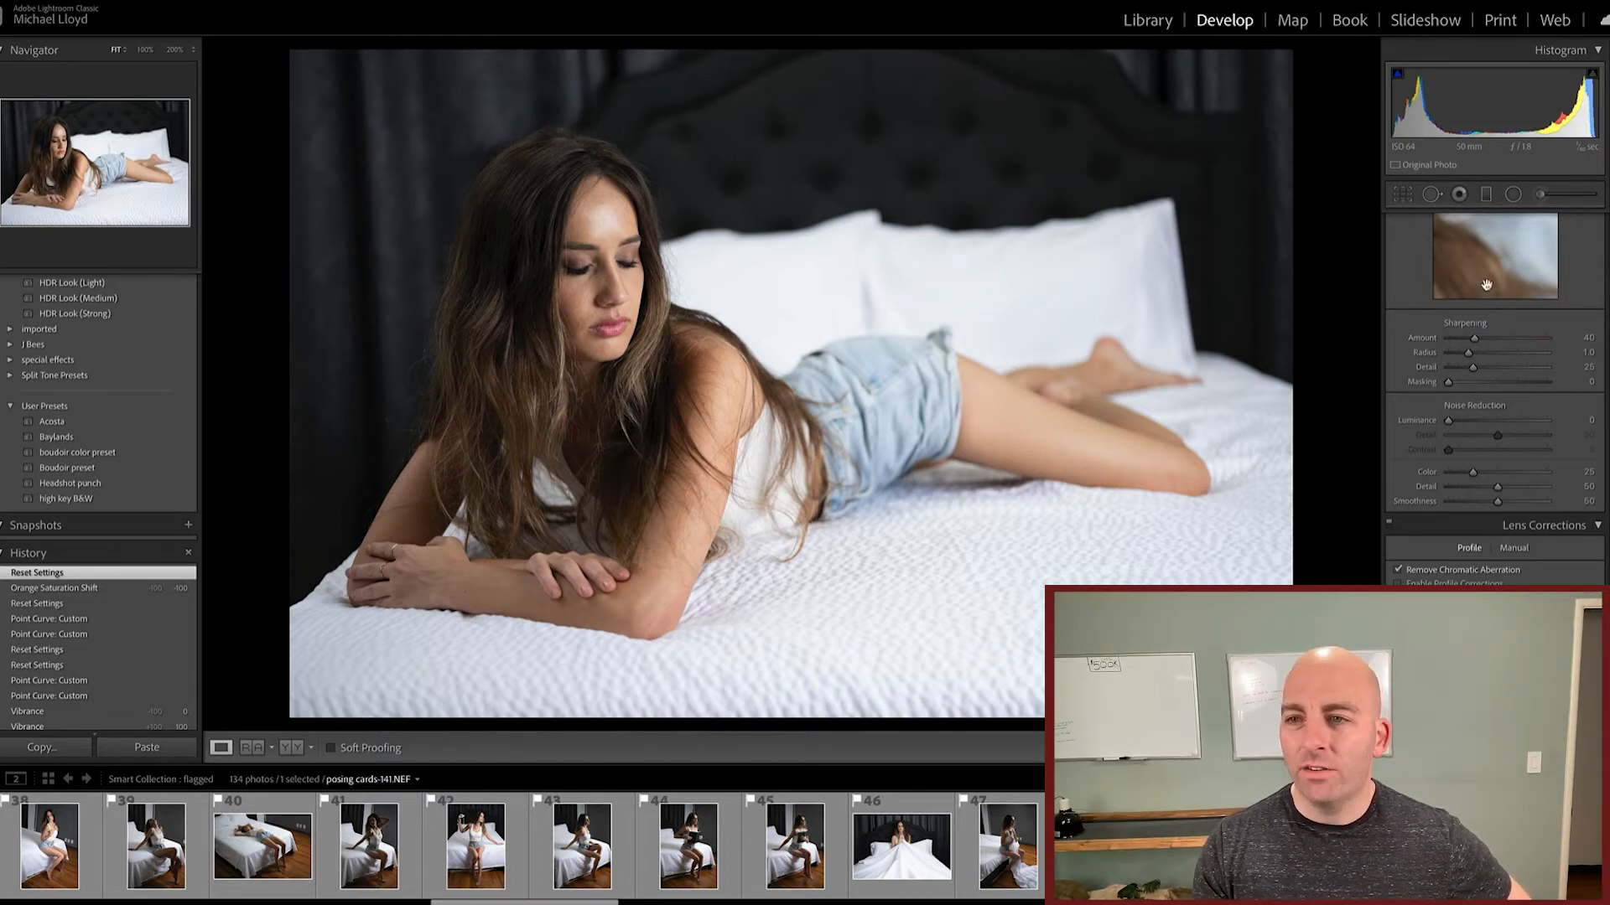
scroll(1509, 276, up, 2)
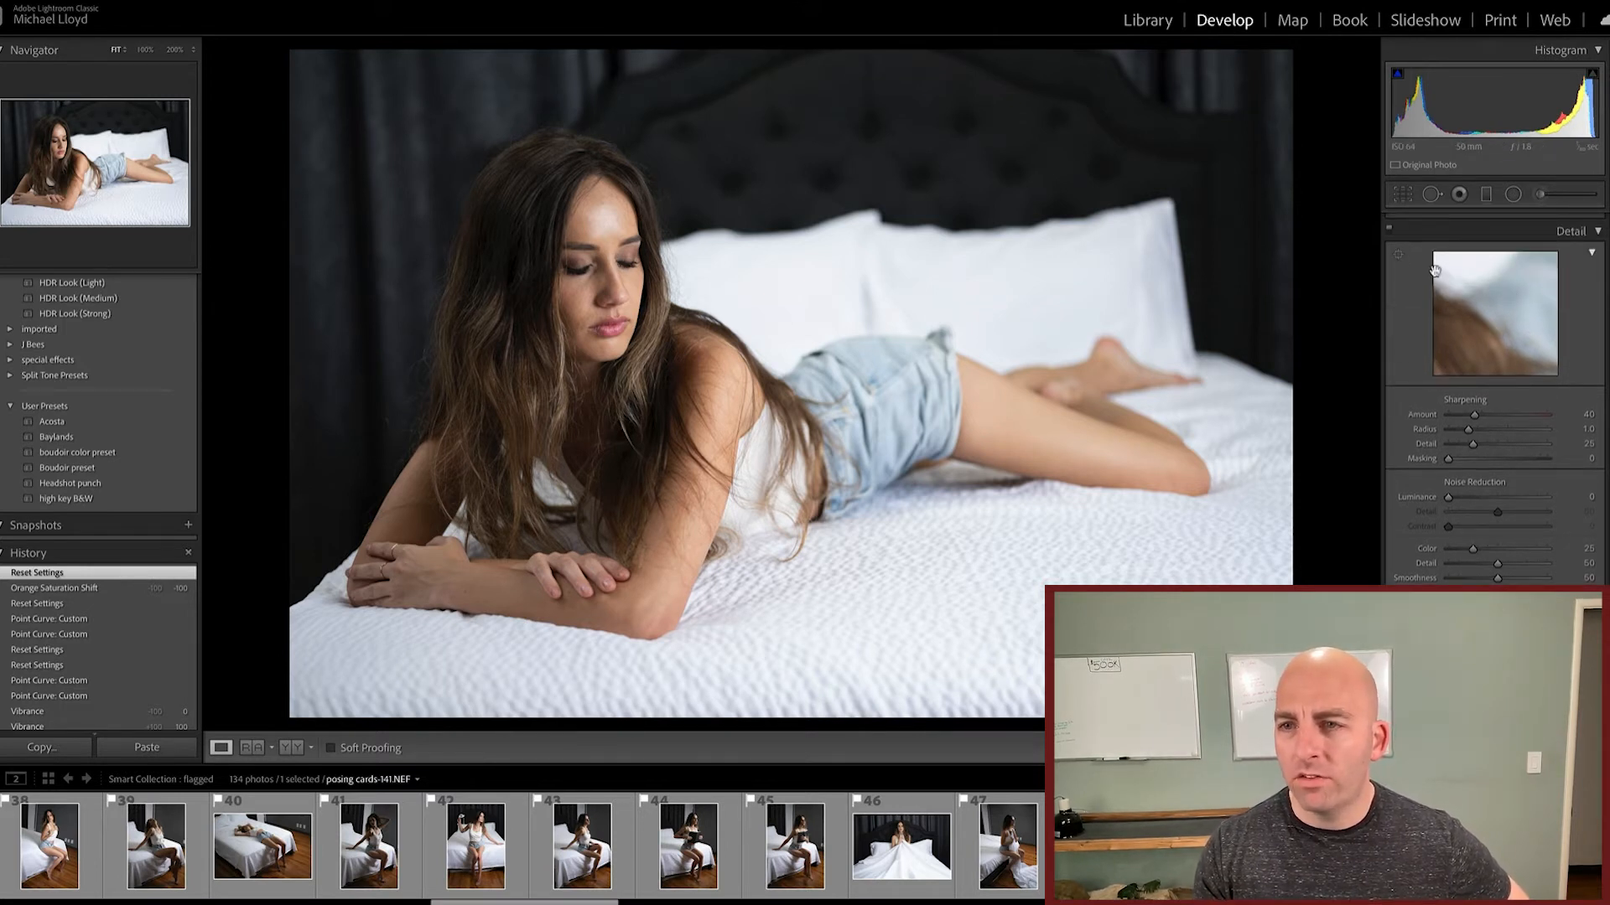
click(1397, 259)
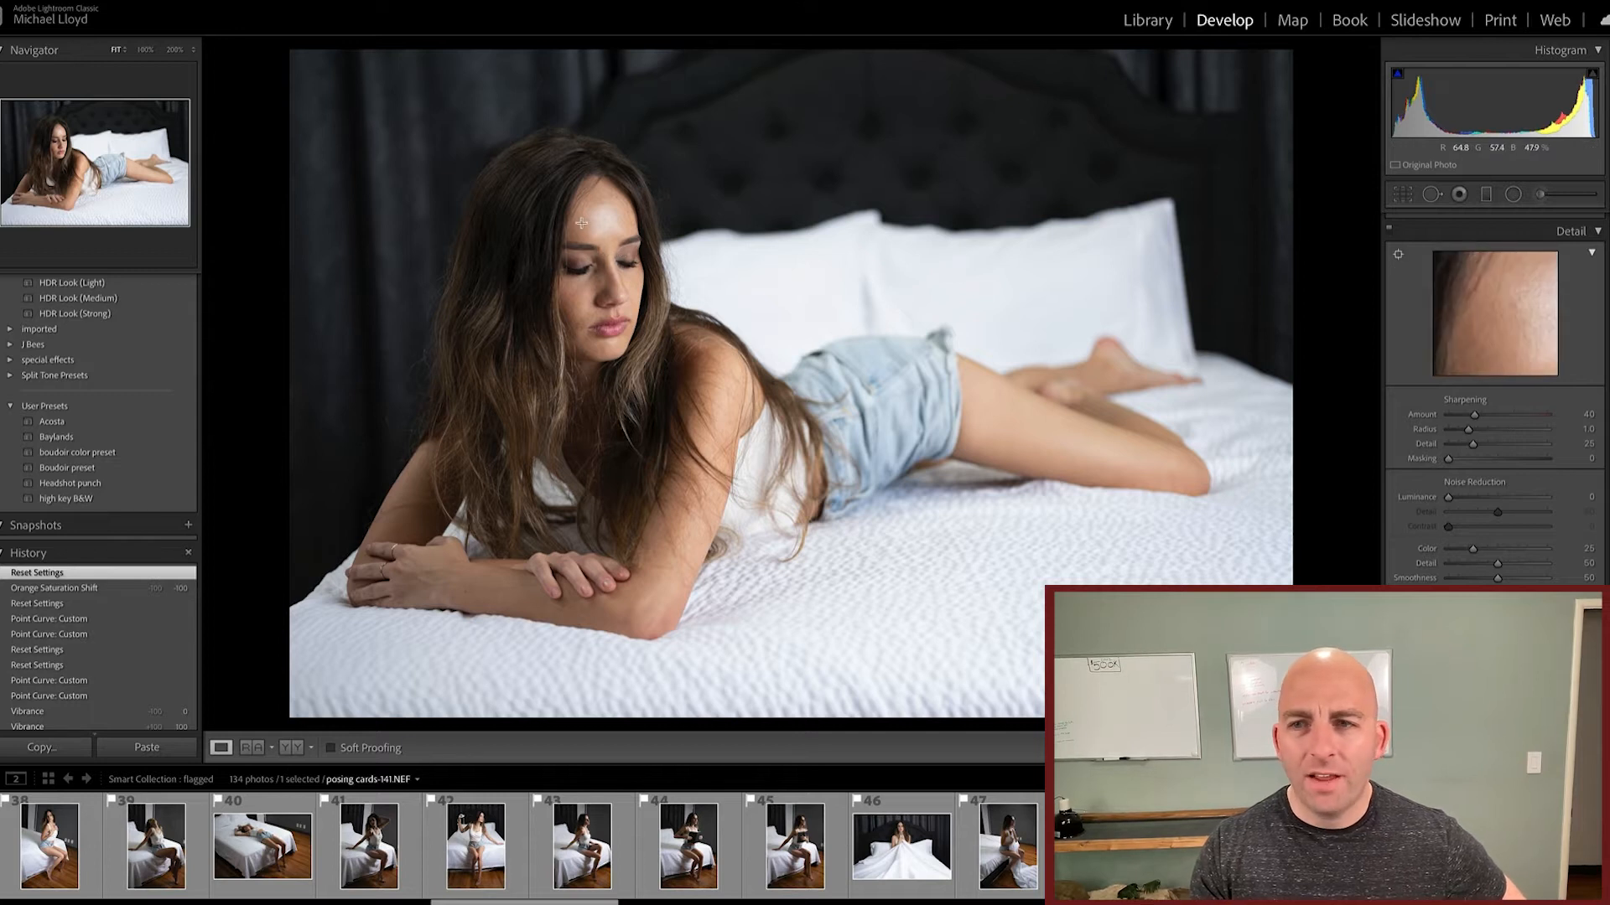
click(579, 272)
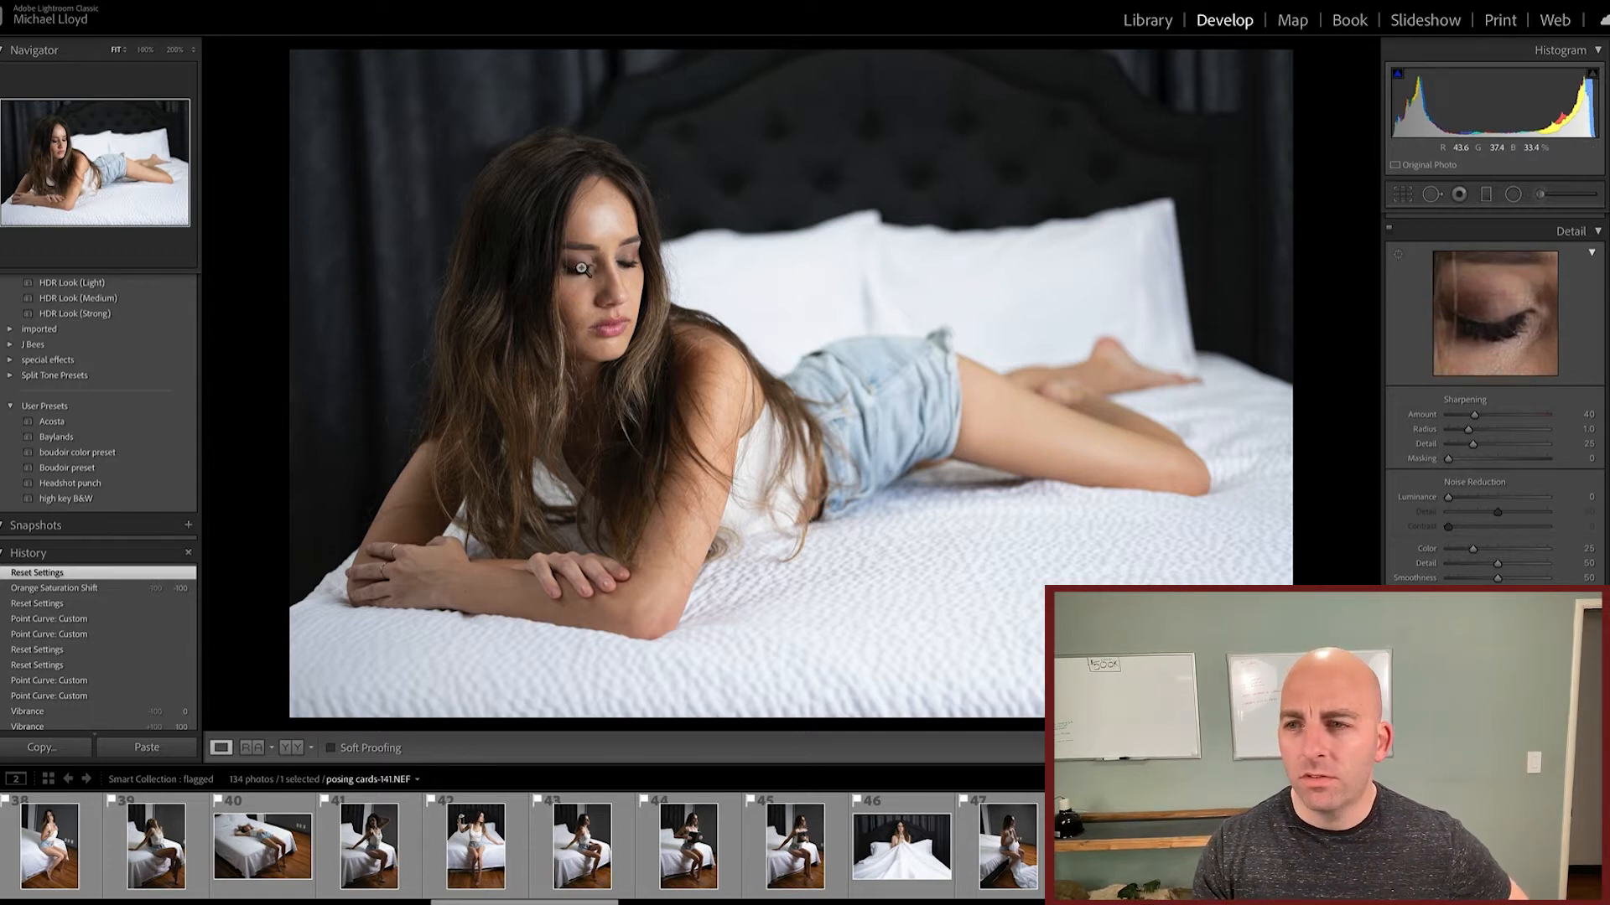
drag(1475, 416, 1564, 416)
drag(1463, 416, 1467, 417)
double_click(1429, 416)
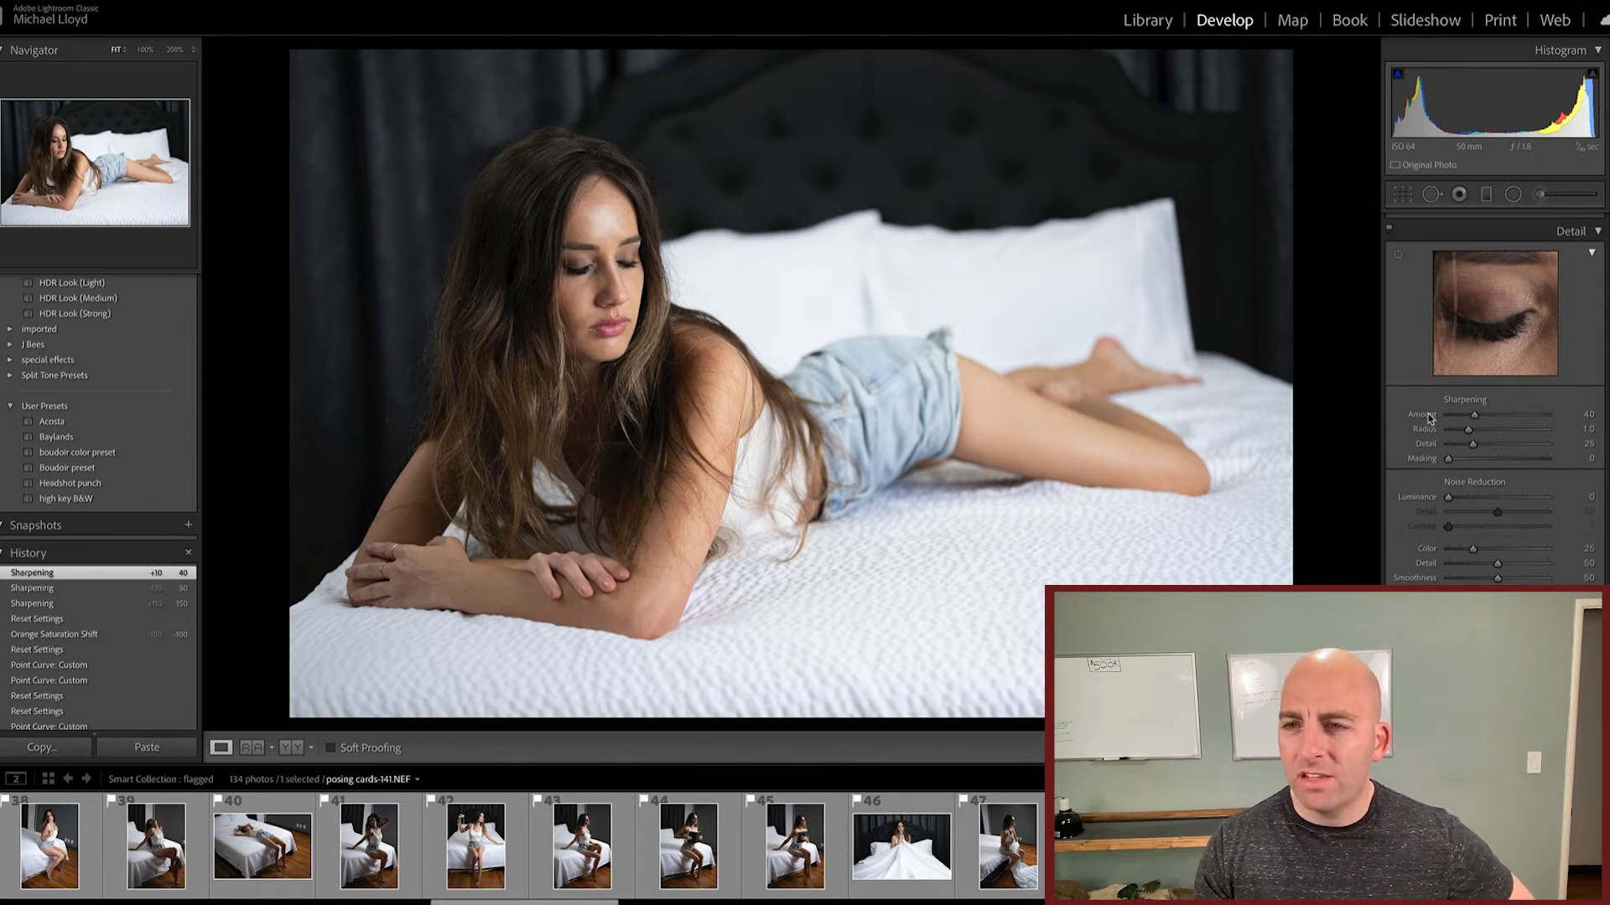
Step: Enable lens profile corrections and choose Nikon as the lens make
scroll(1402, 433, down, 5)
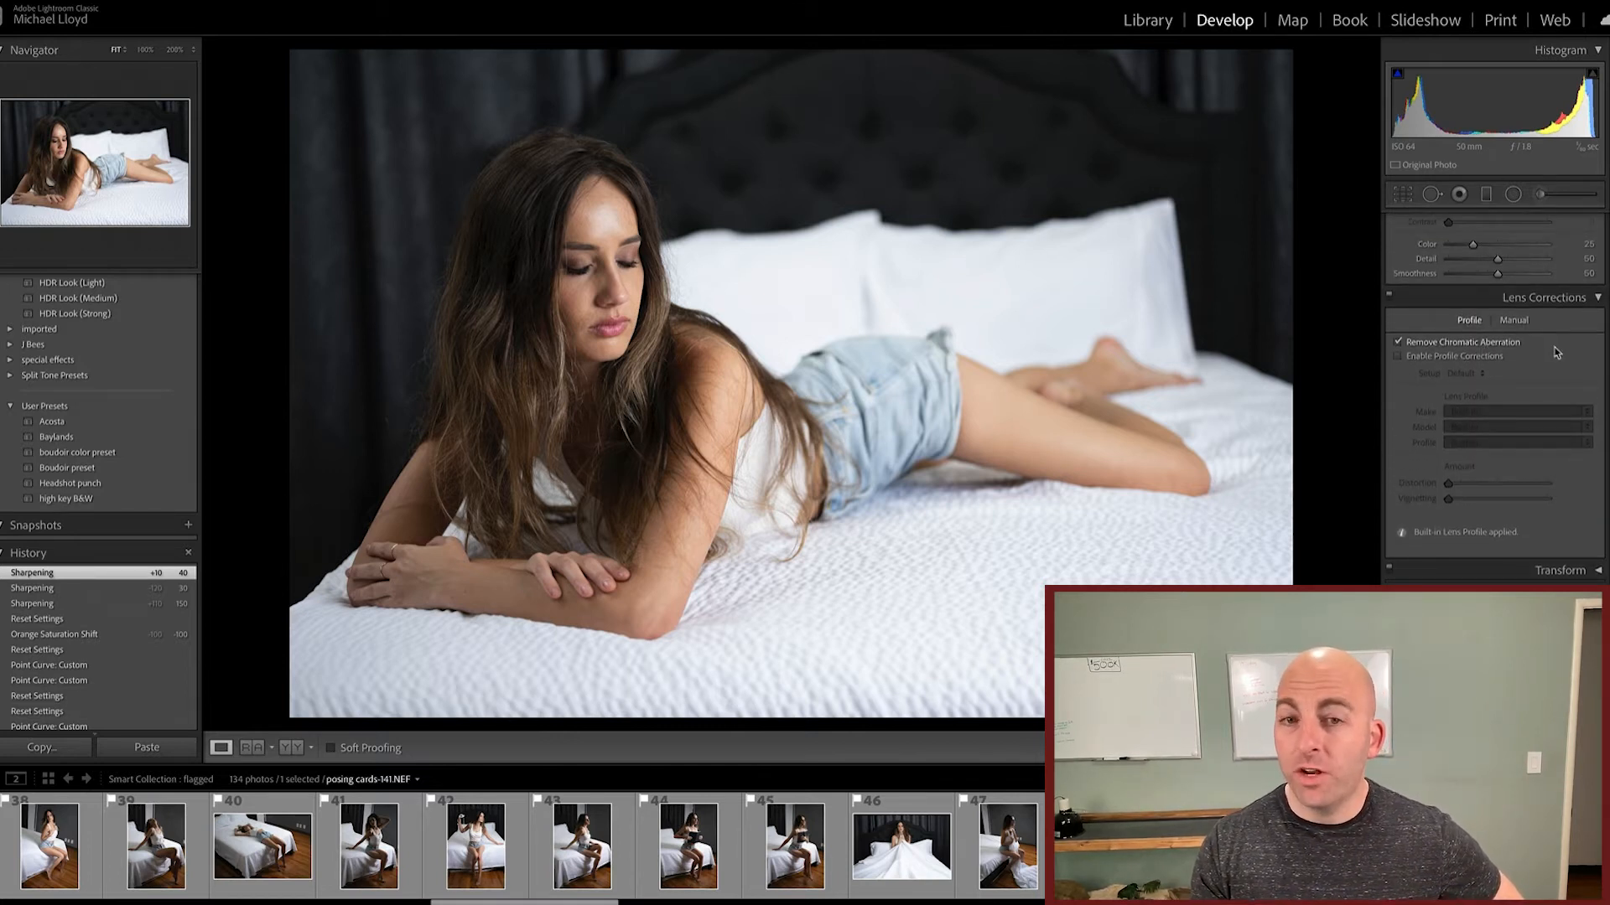
click(1497, 357)
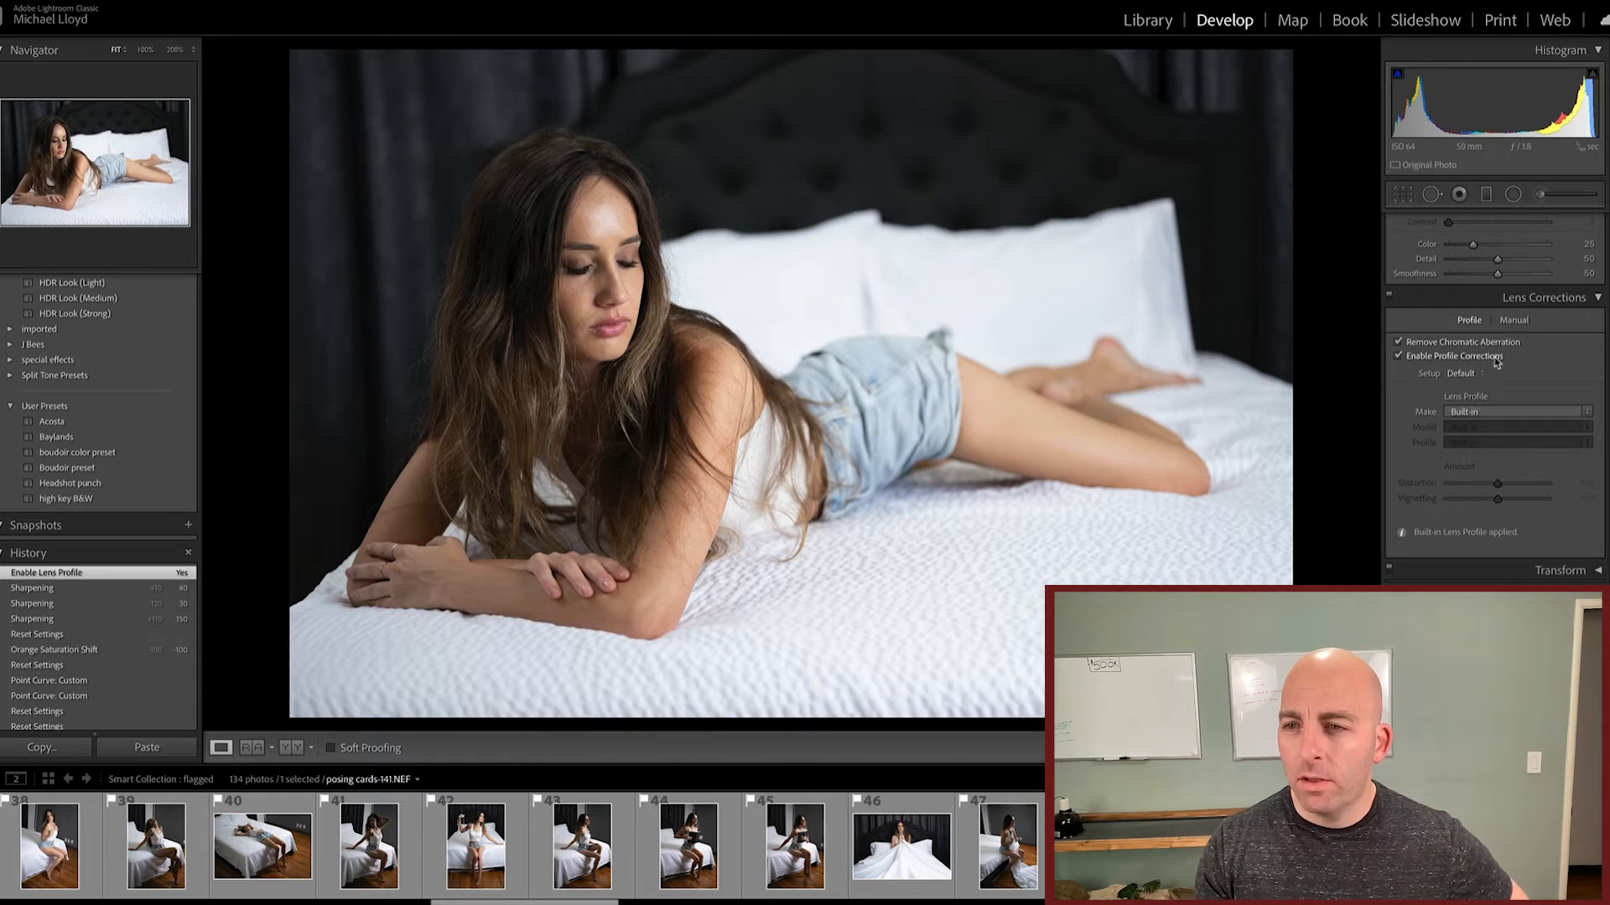
click(1519, 413)
scroll(1509, 470, down, 5)
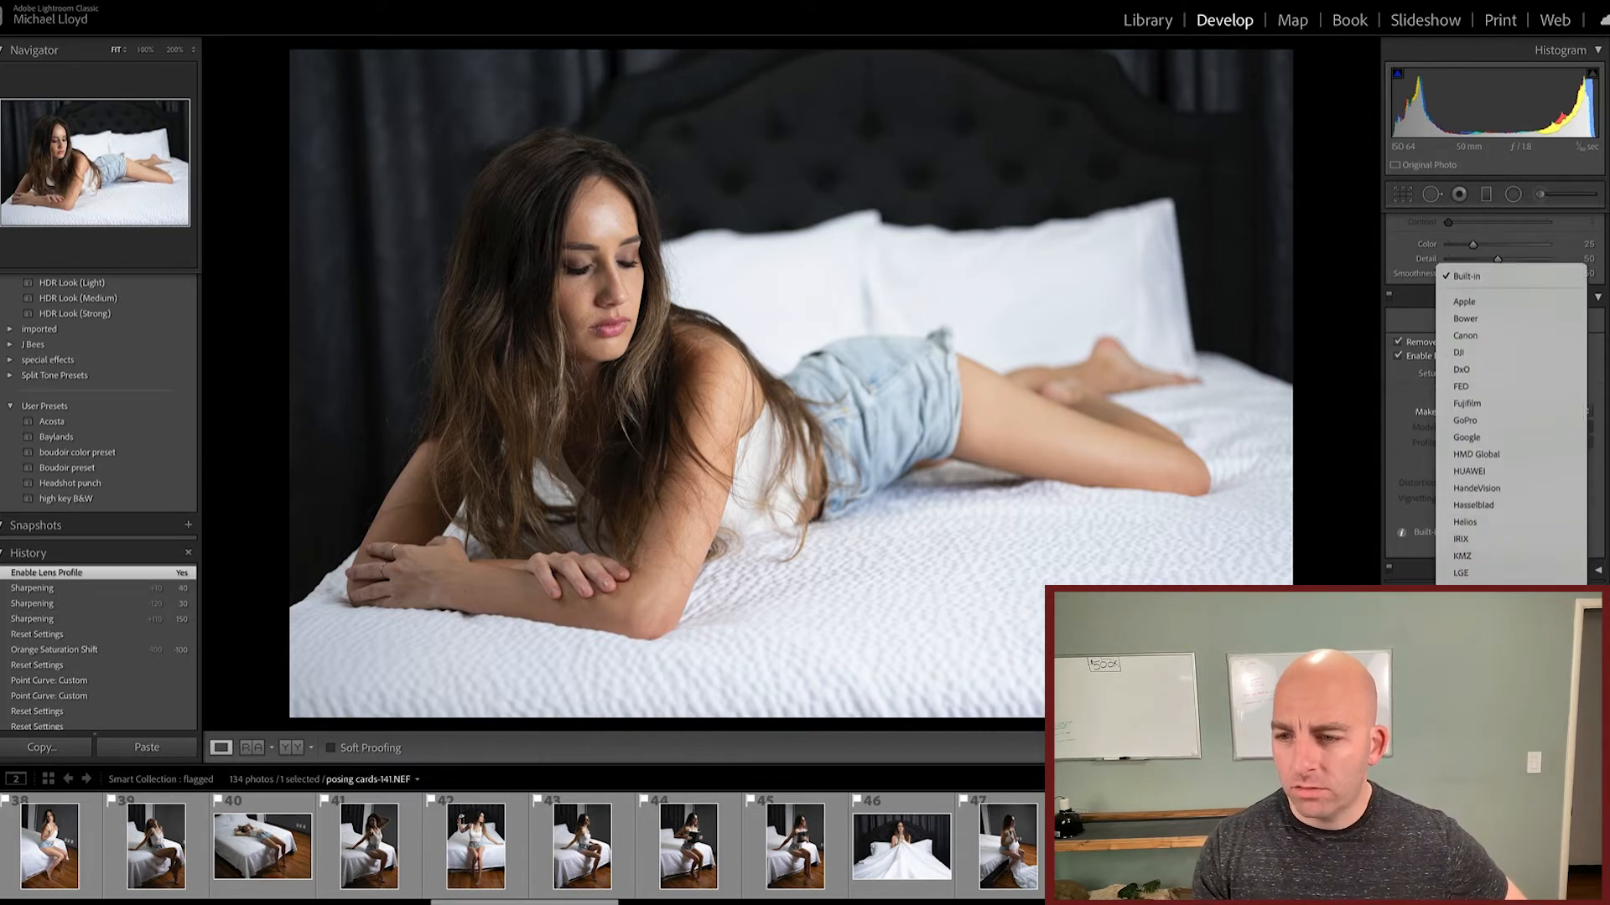
scroll(1489, 419, down, 5)
click(1488, 388)
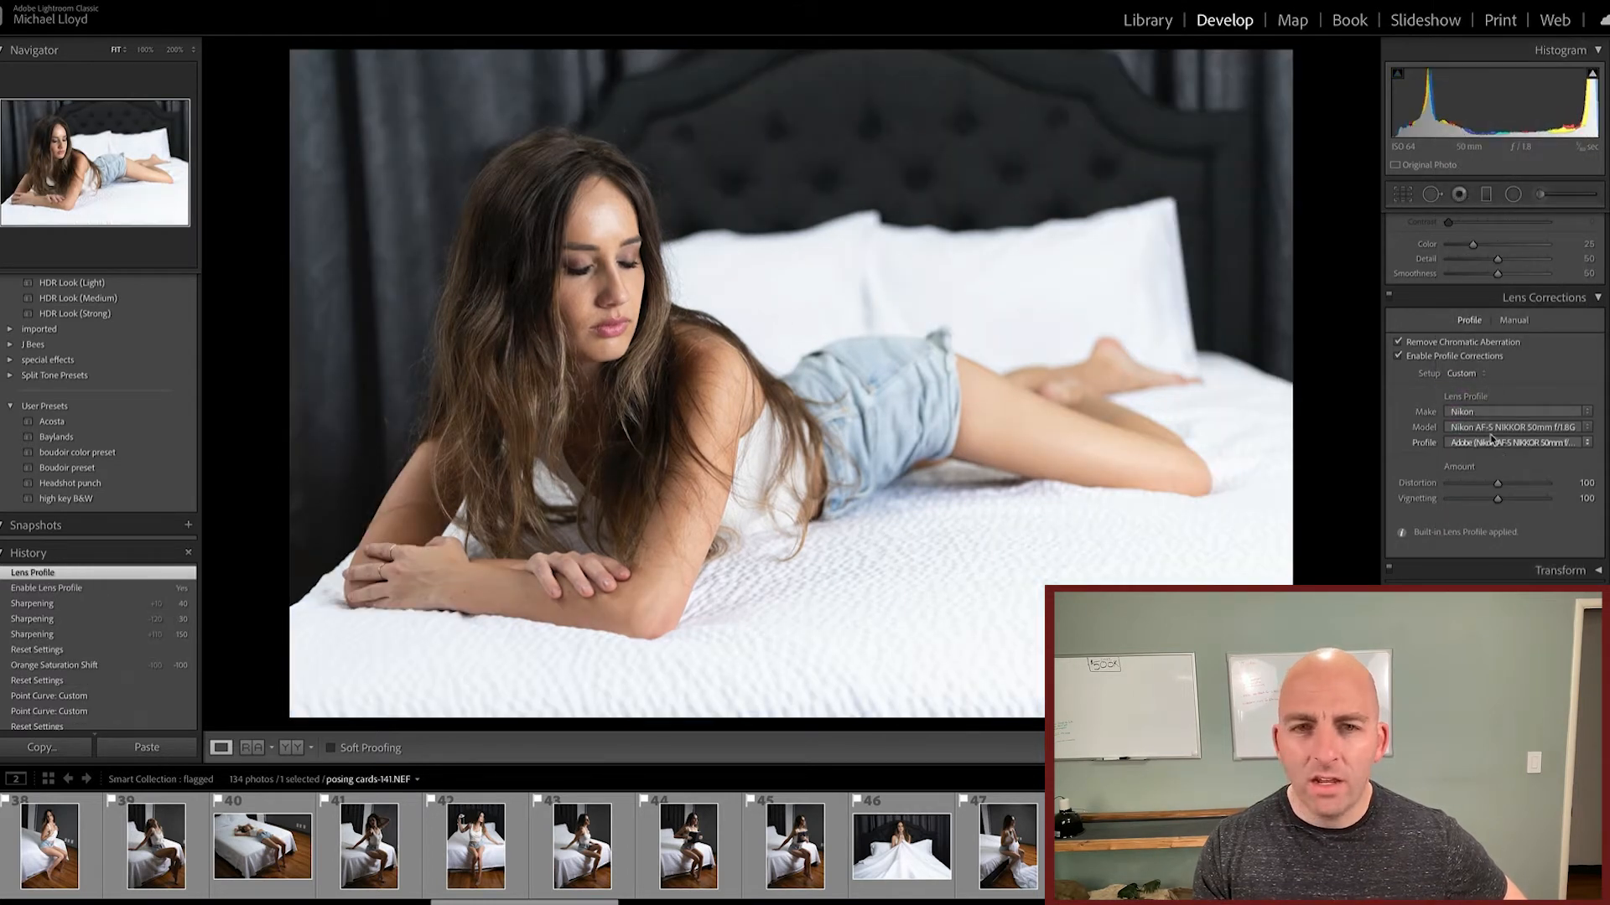
Step: Try the lens profile's Distortion at 200, restore its default, and disable profile corrections
drag(1497, 484, 1547, 484)
double_click(1416, 483)
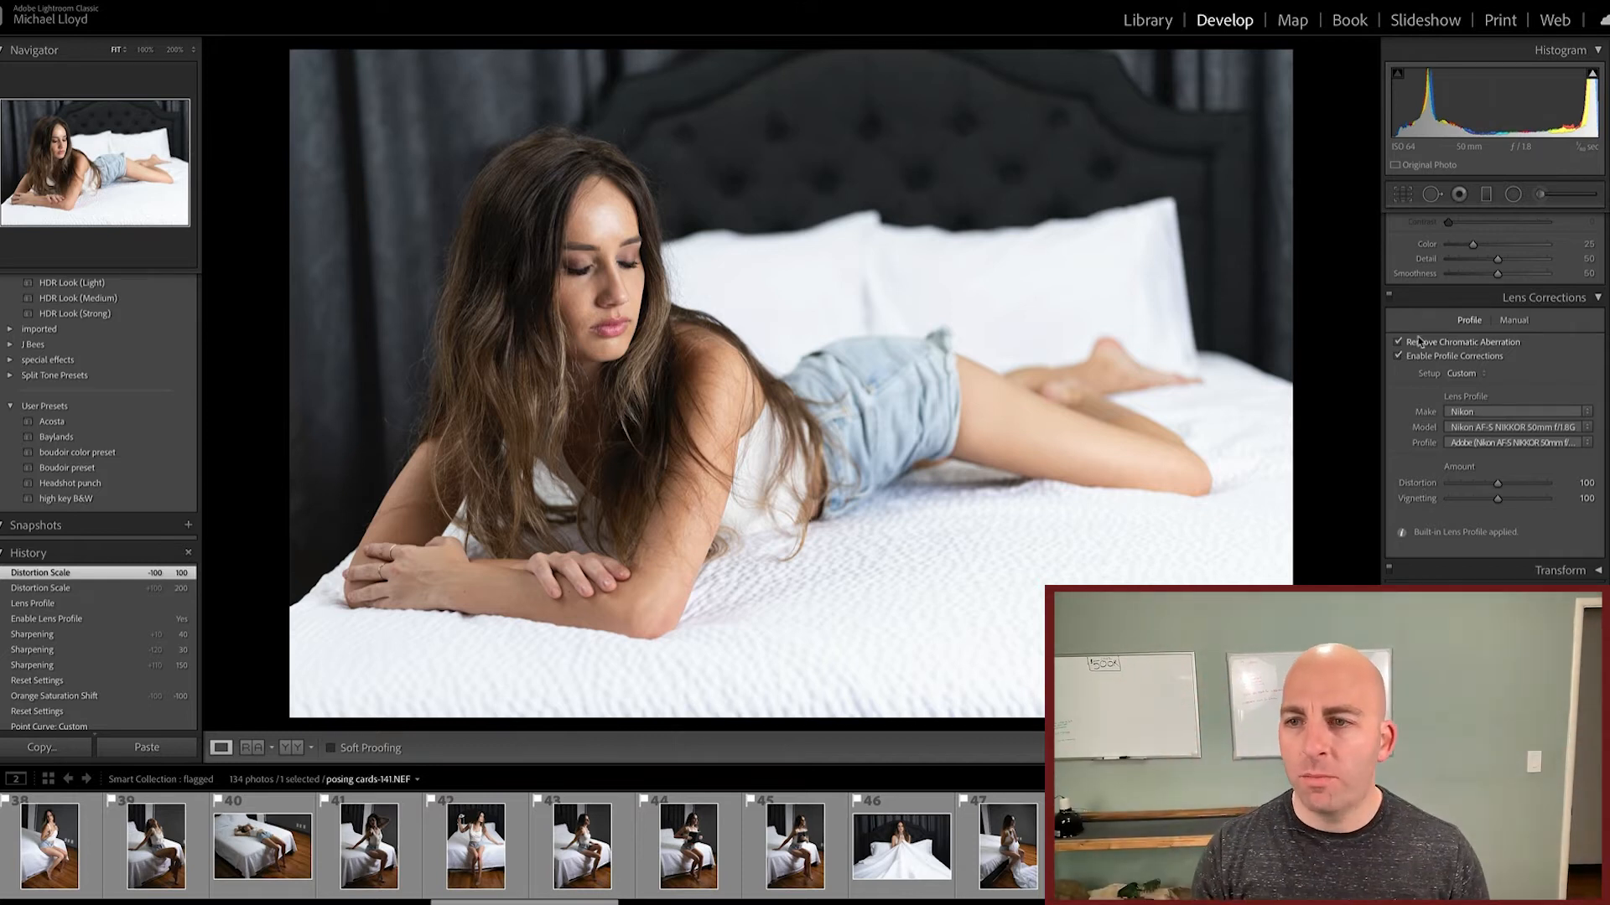
click(1397, 357)
Step: Check the Transform options, try post-crop vignette amounts of +32, -100 and -20, and reset the amount
scroll(1425, 470, down, 2)
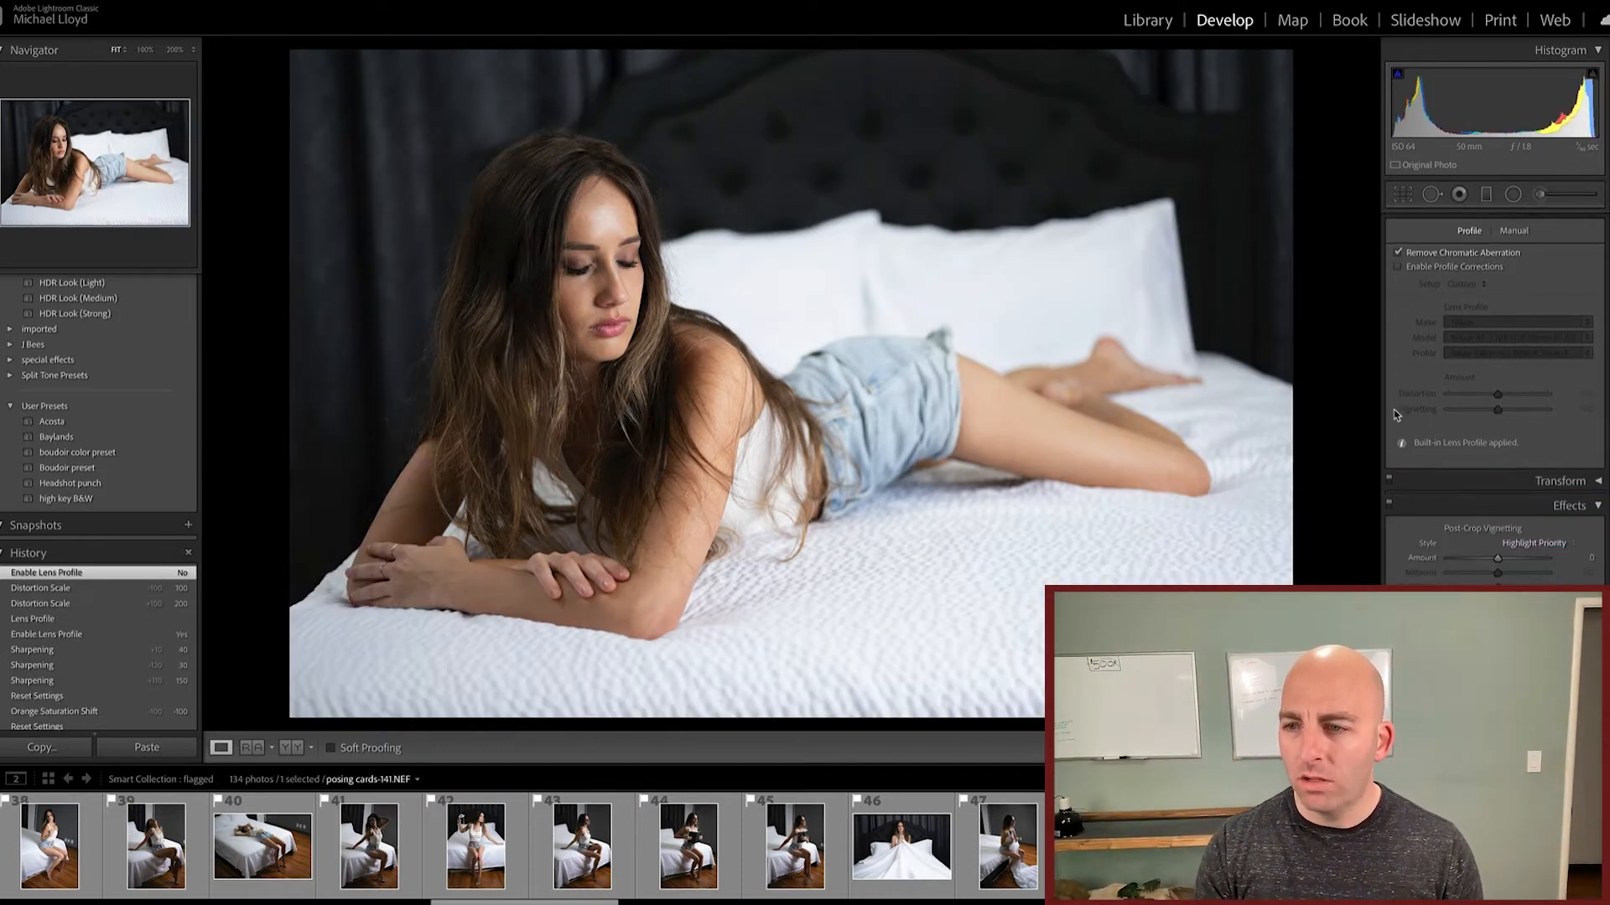
click(1597, 488)
scroll(1499, 548, down, 2)
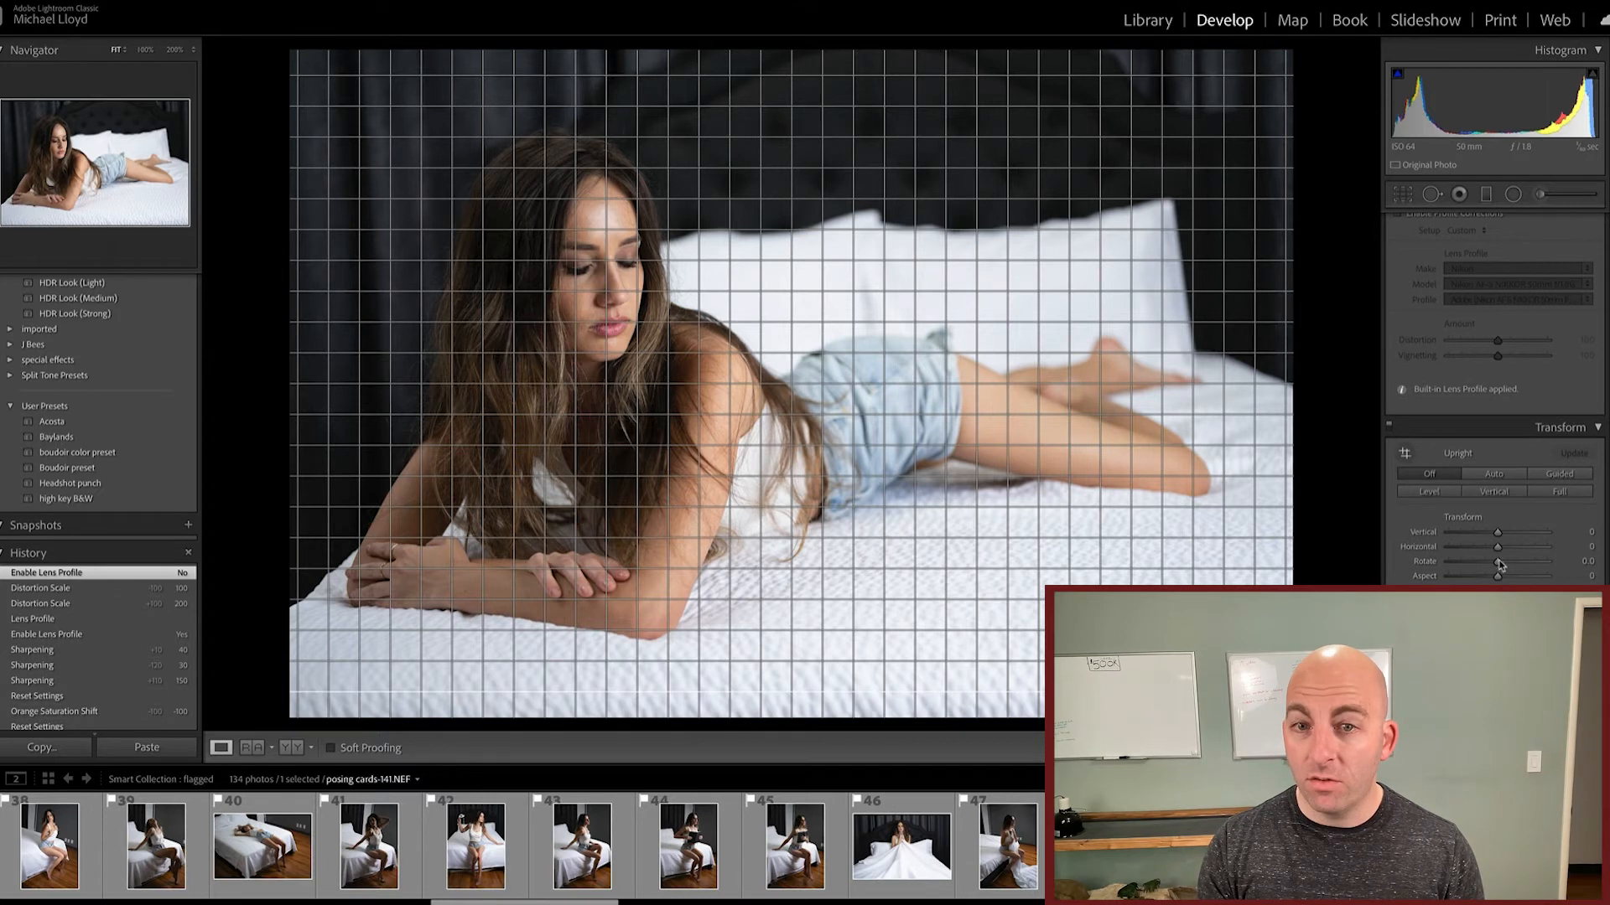
click(1598, 428)
mouse_move(1498, 563)
mouse_down()
mouse_move(1484, 566)
mouse_move(1514, 564)
mouse_up()
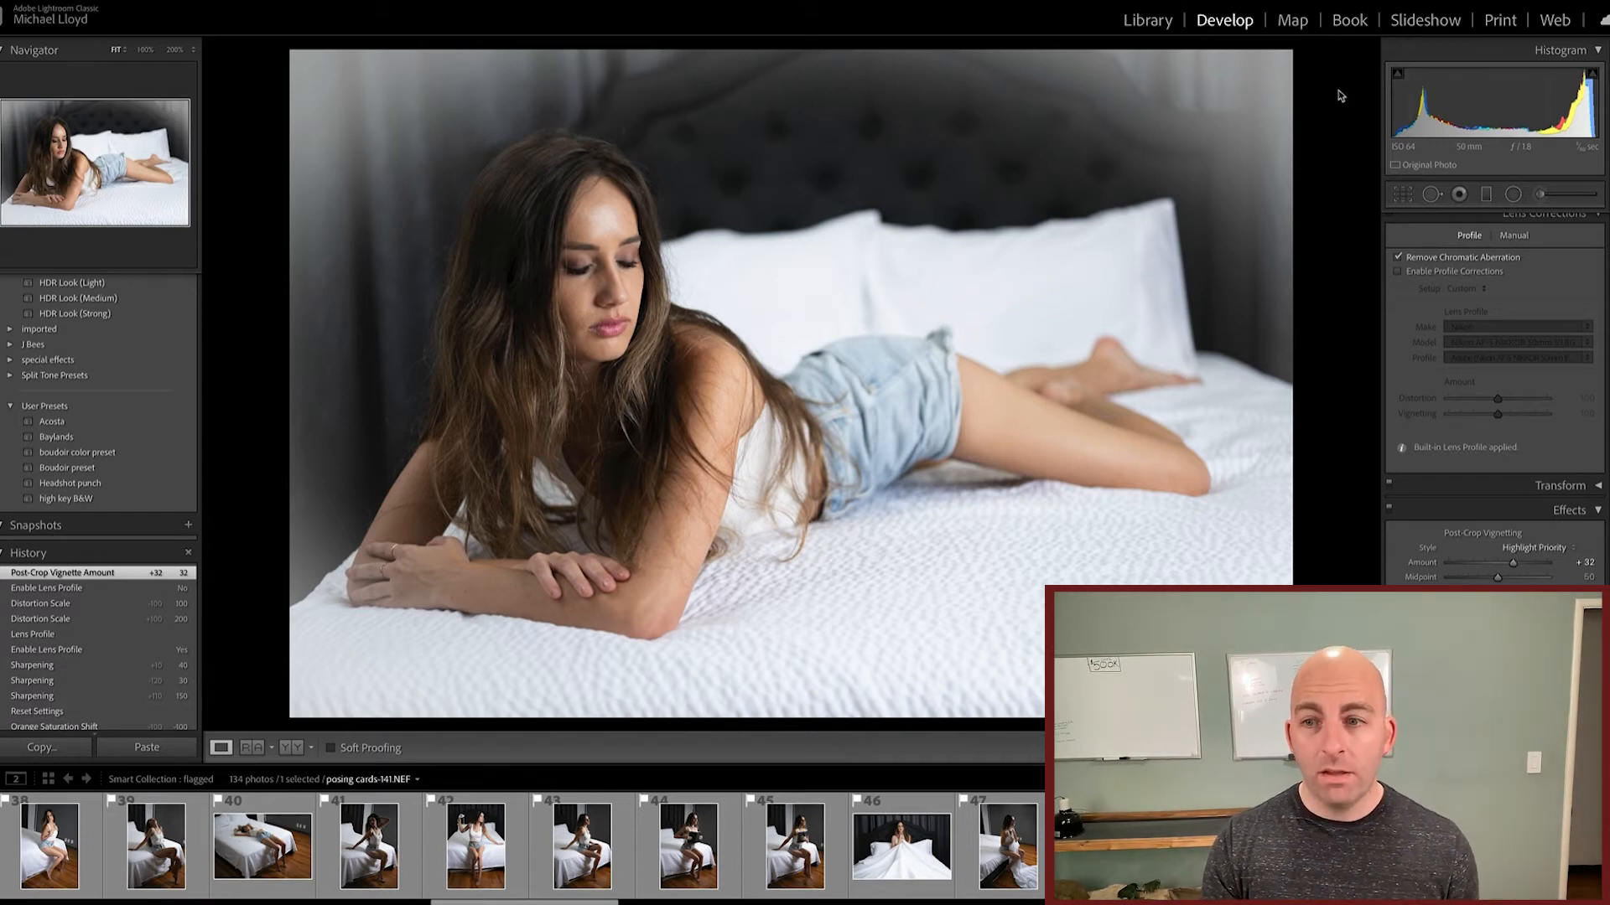
drag(1513, 563, 1388, 561)
double_click(1415, 564)
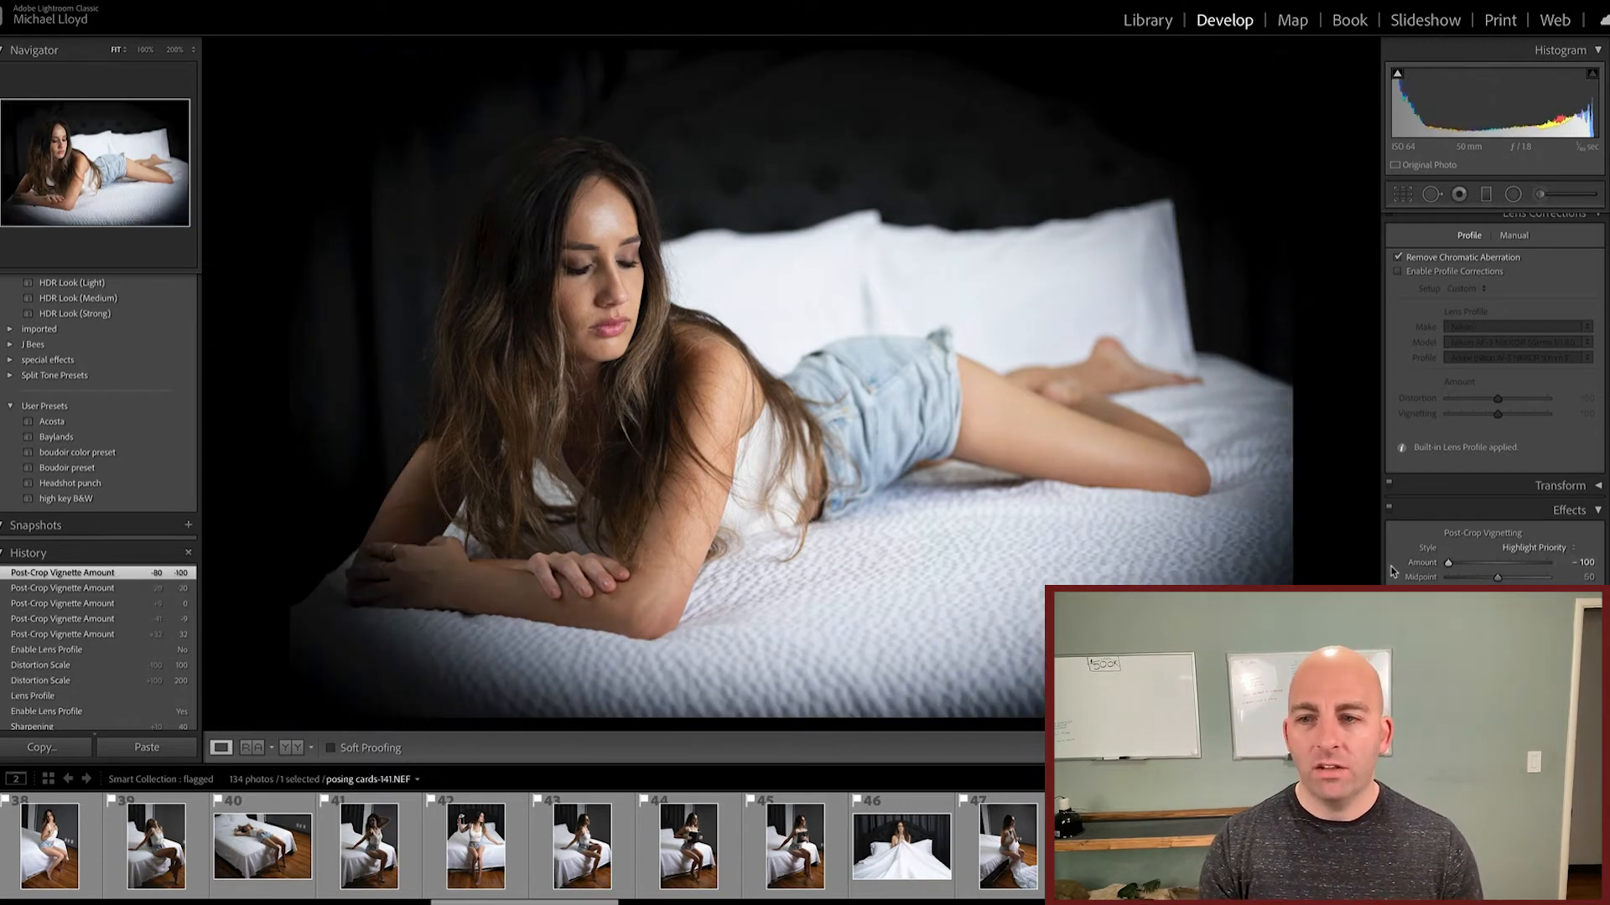
double_click(1422, 565)
drag(1496, 567, 1487, 564)
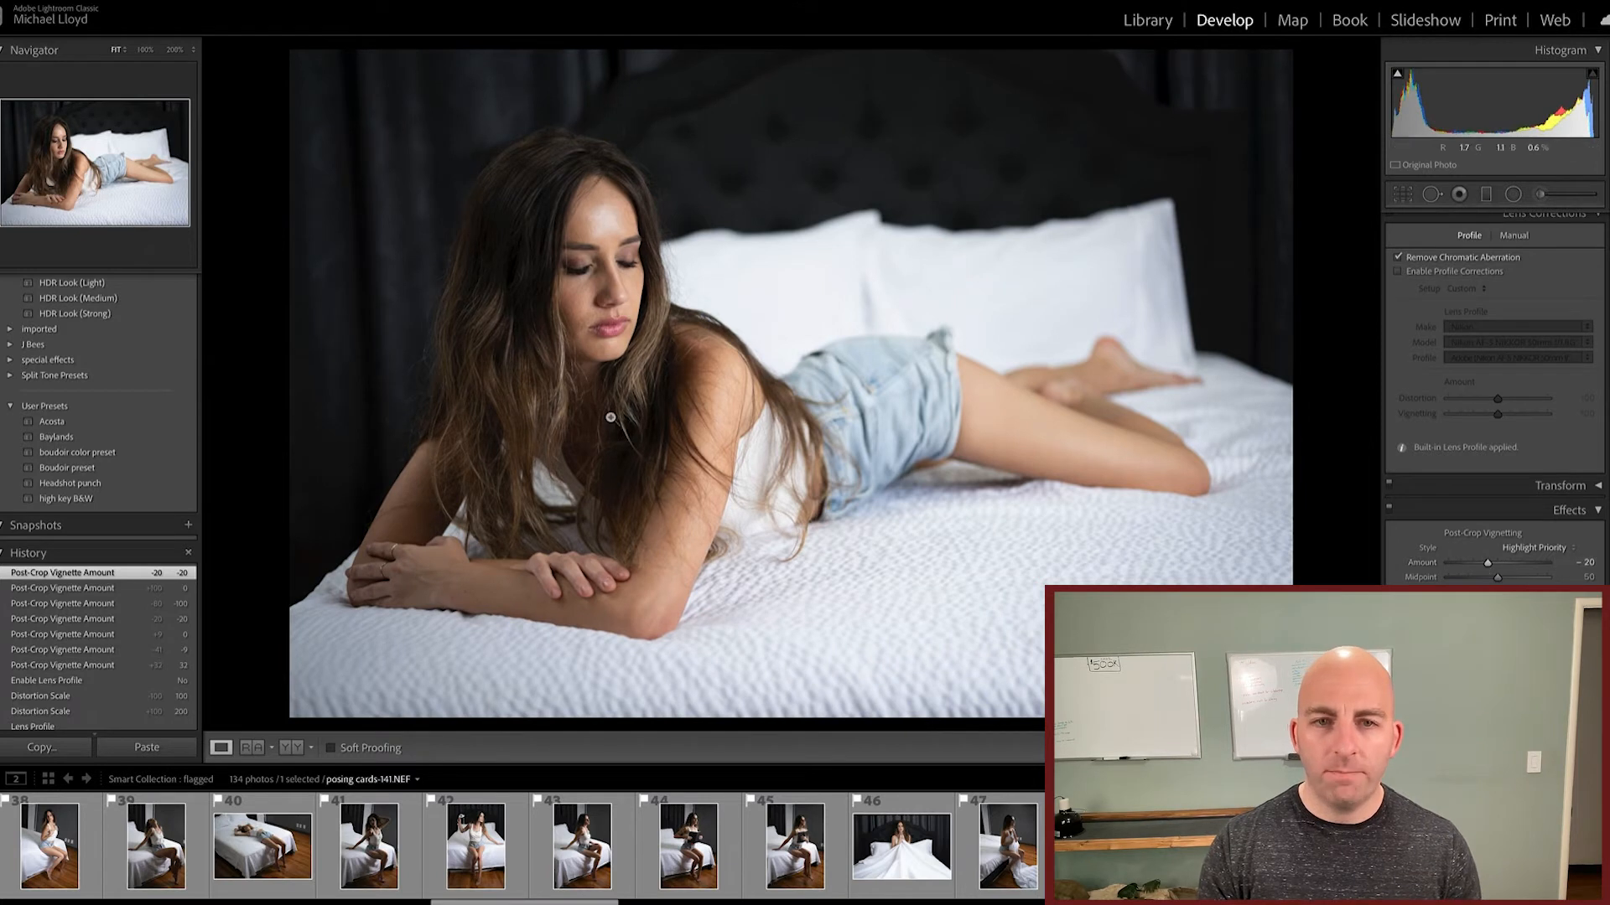
double_click(1422, 563)
Step: Heal the small blemishes on her left cheek at 200% zoom with size 20 spot removal, repositioning the first spot's sample source
scroll(1442, 377, up, 10)
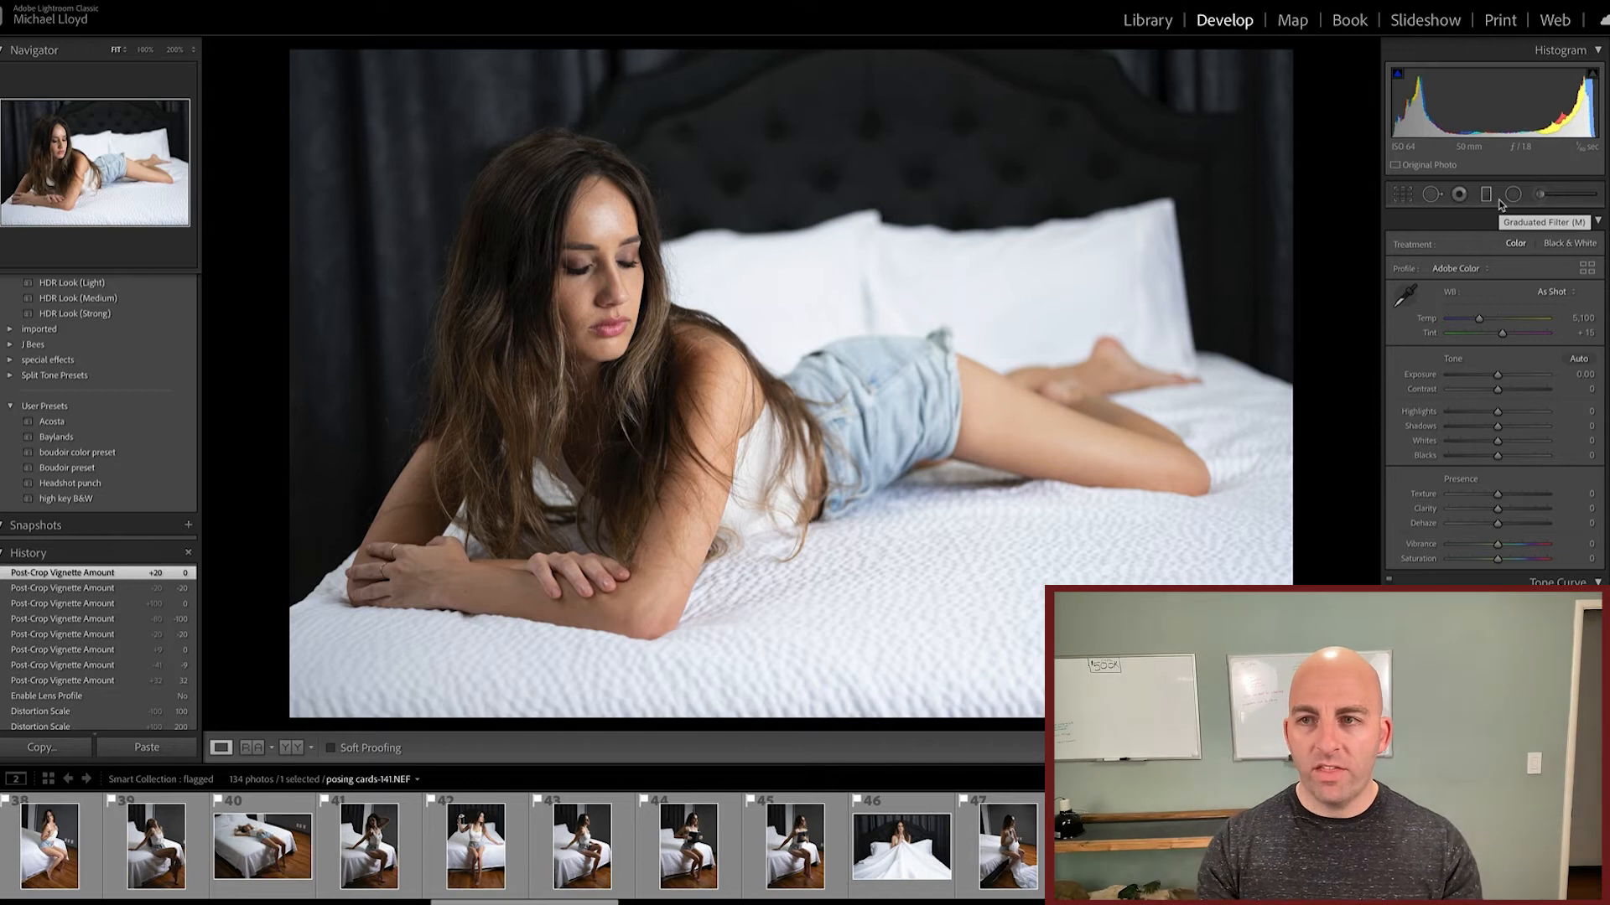
click(1403, 195)
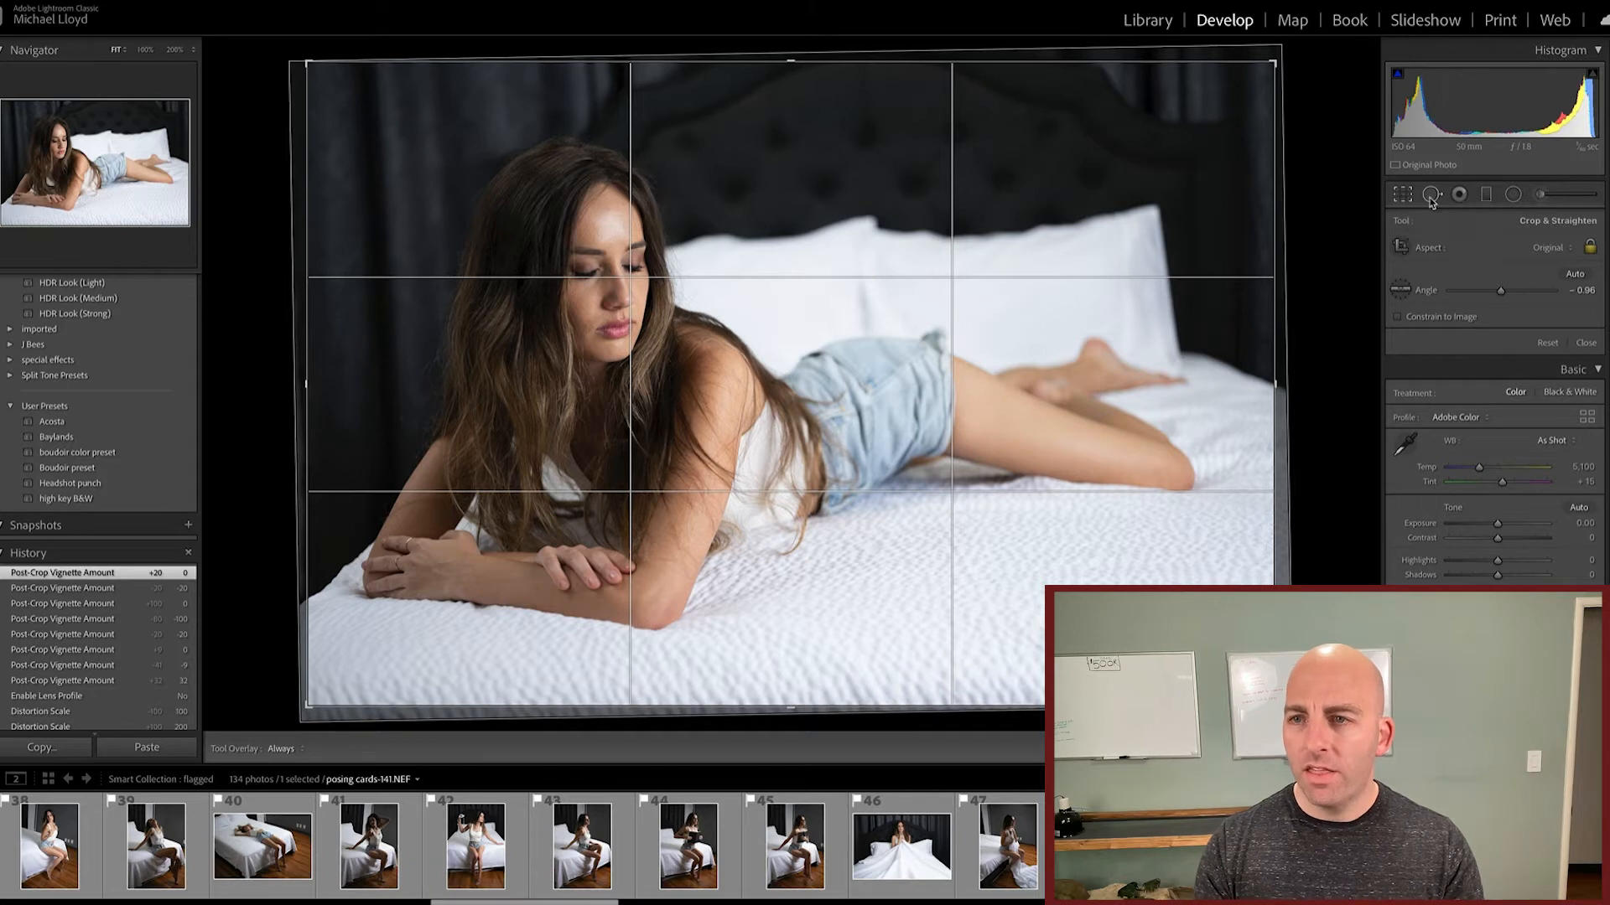
click(1431, 195)
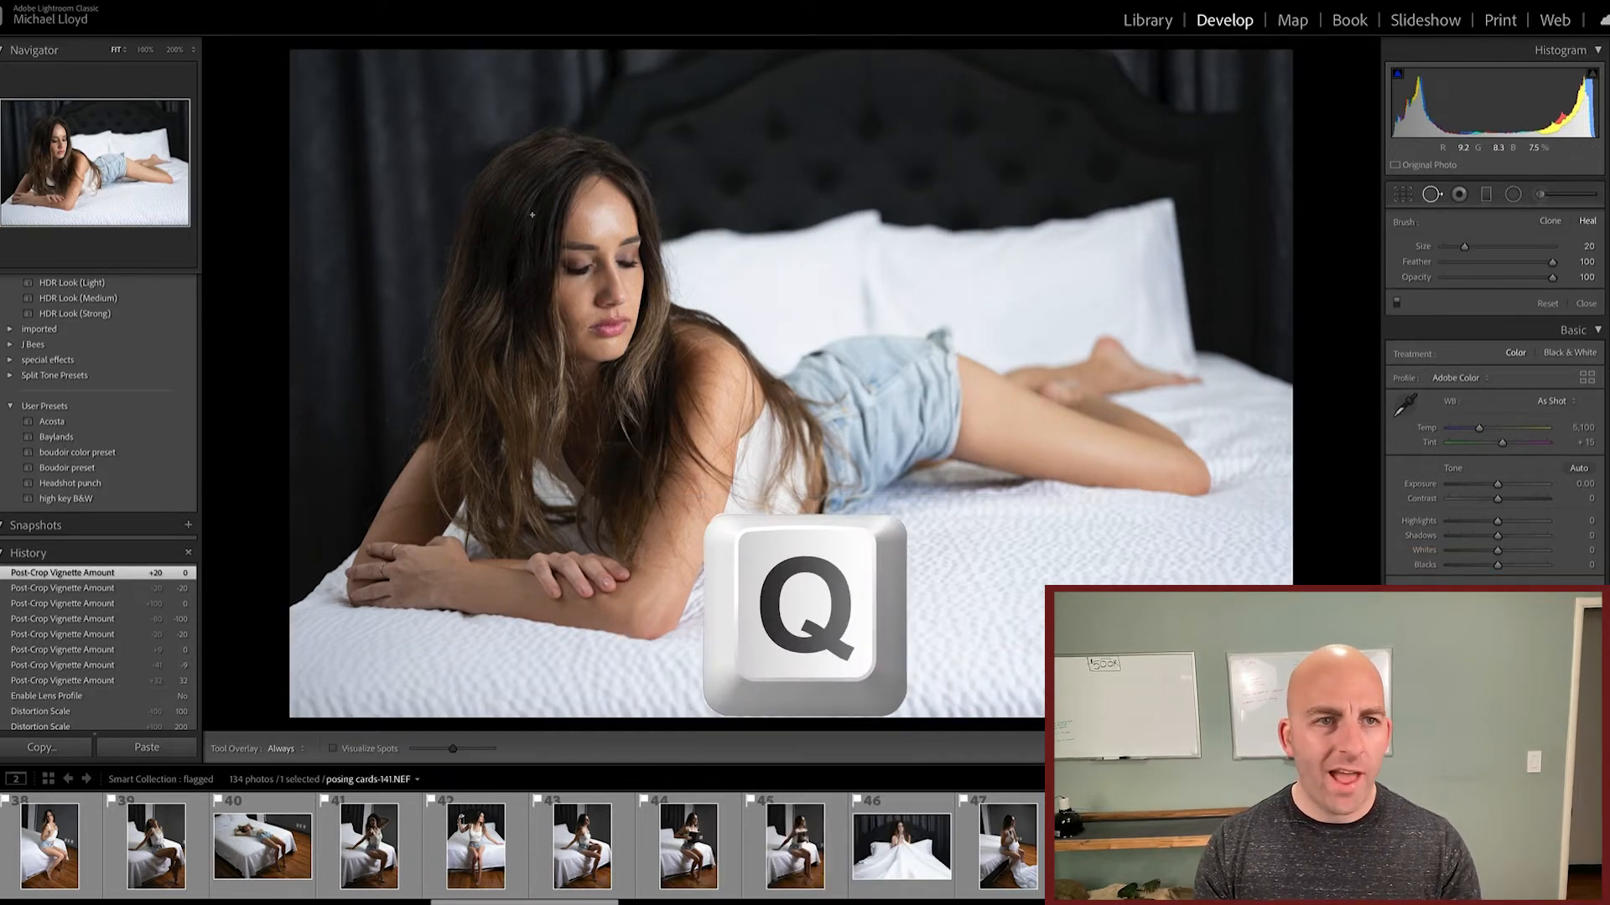
key(z)
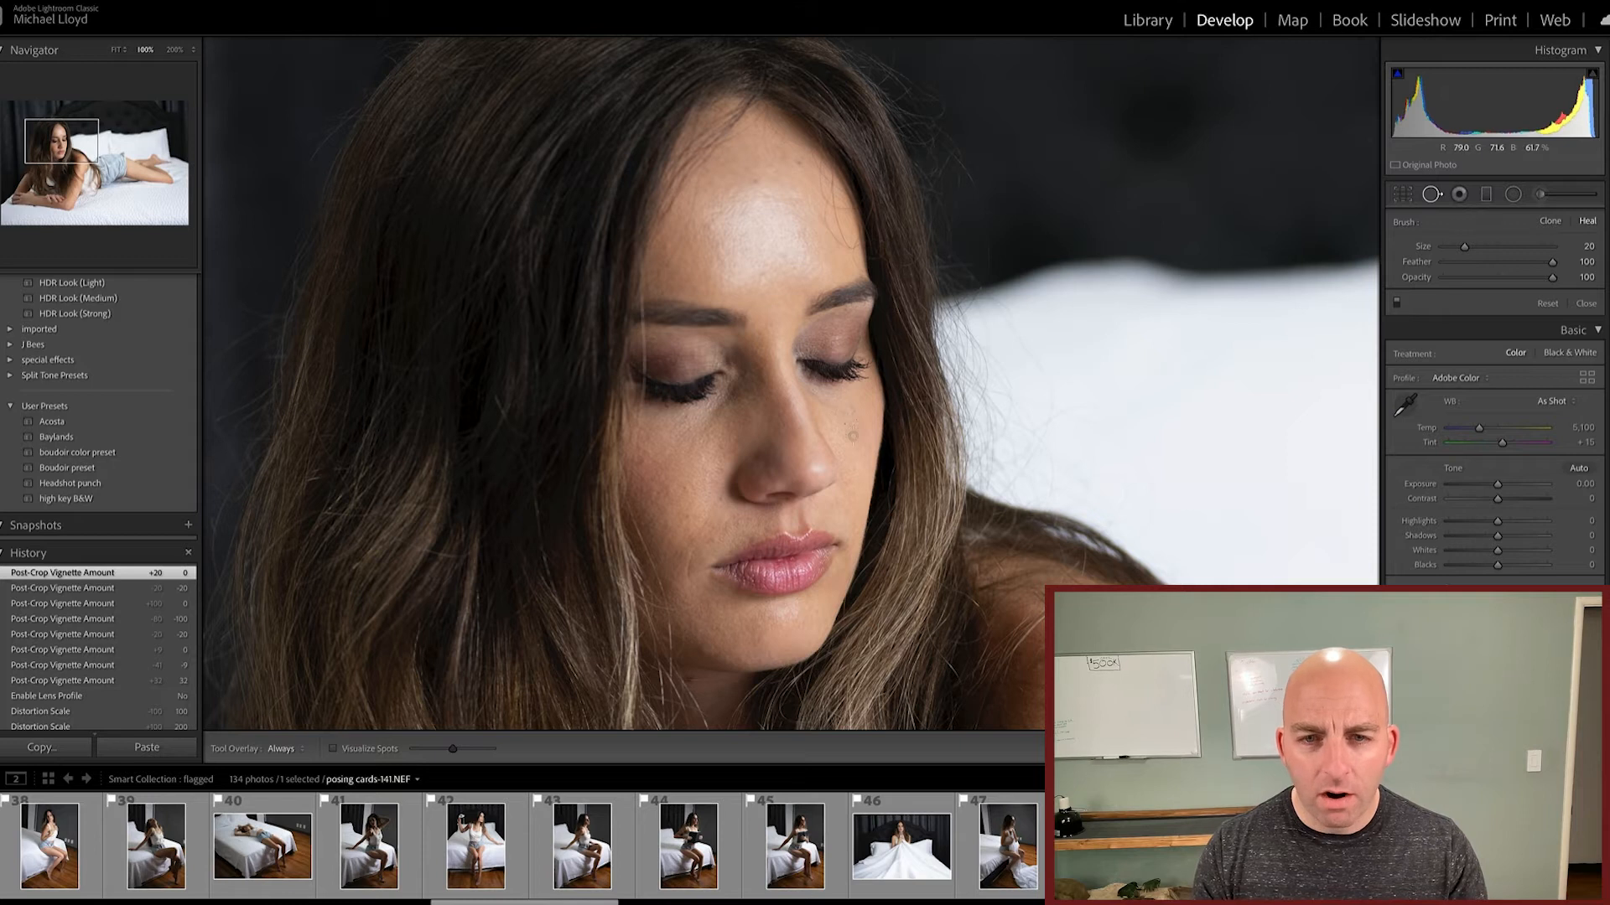
click(174, 51)
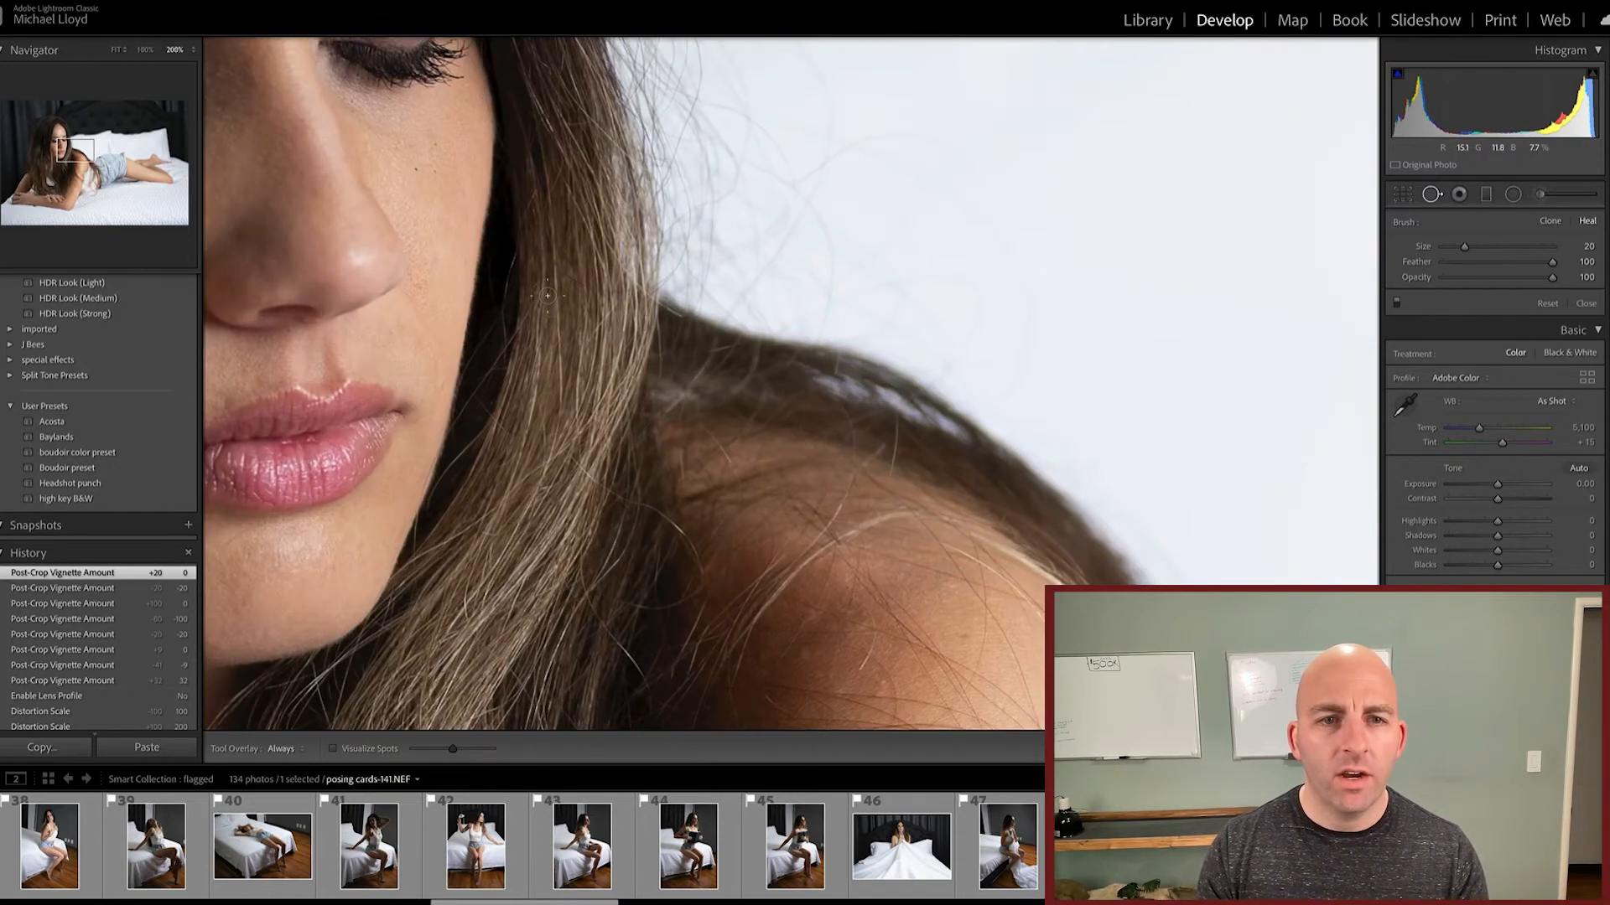
click(60, 143)
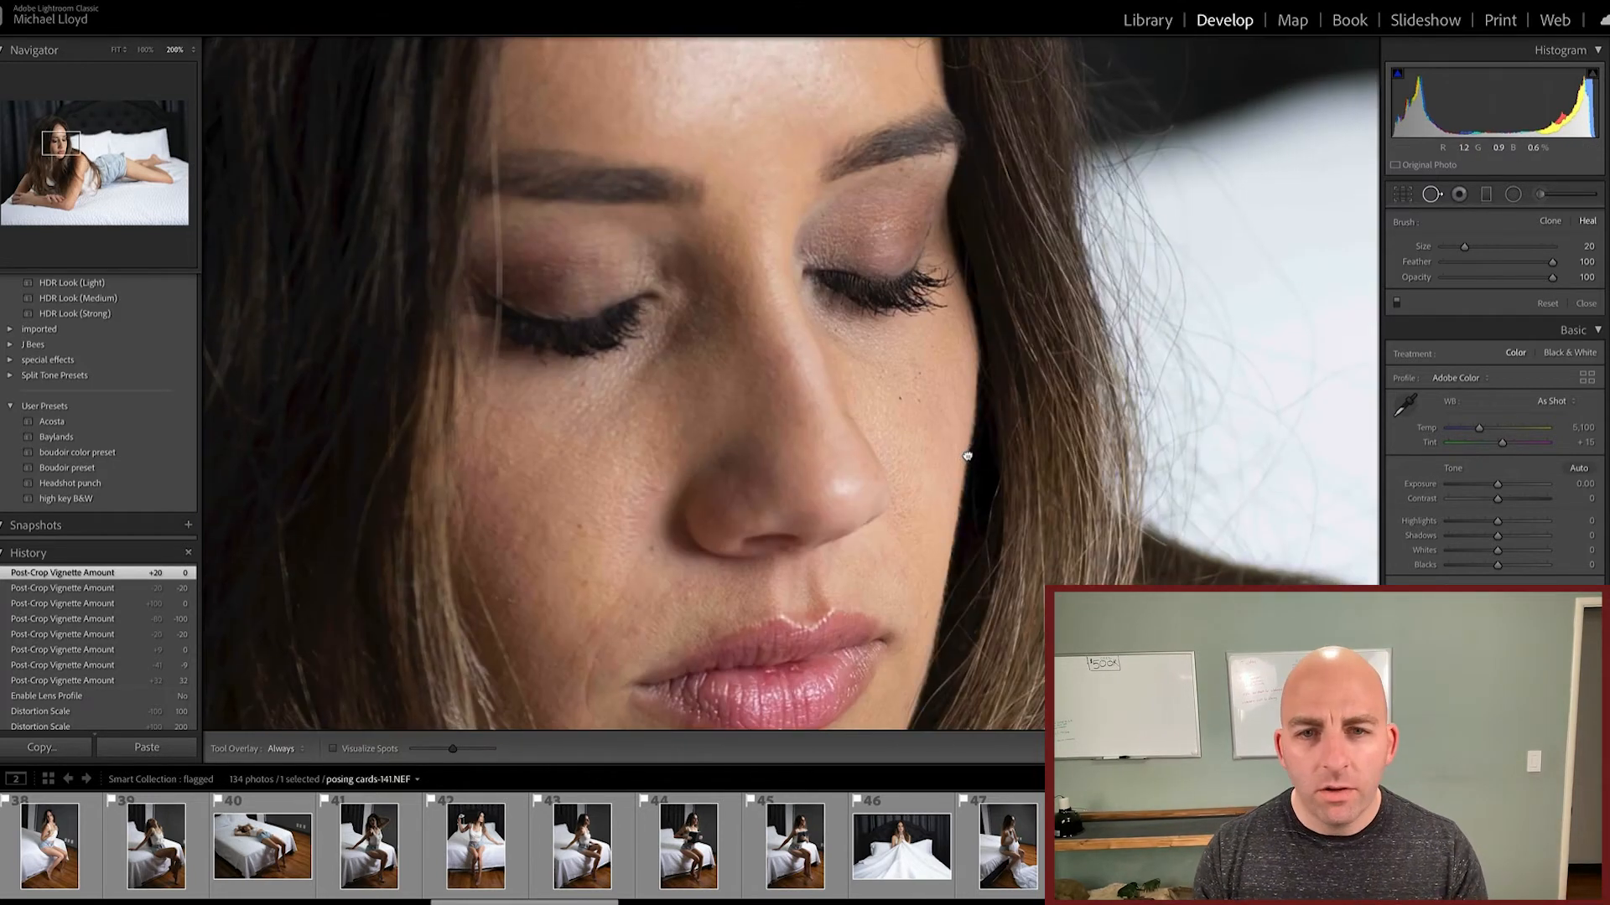
click(899, 397)
mouse_move(681, 394)
mouse_down()
mouse_move(765, 445)
mouse_move(889, 430)
mouse_up()
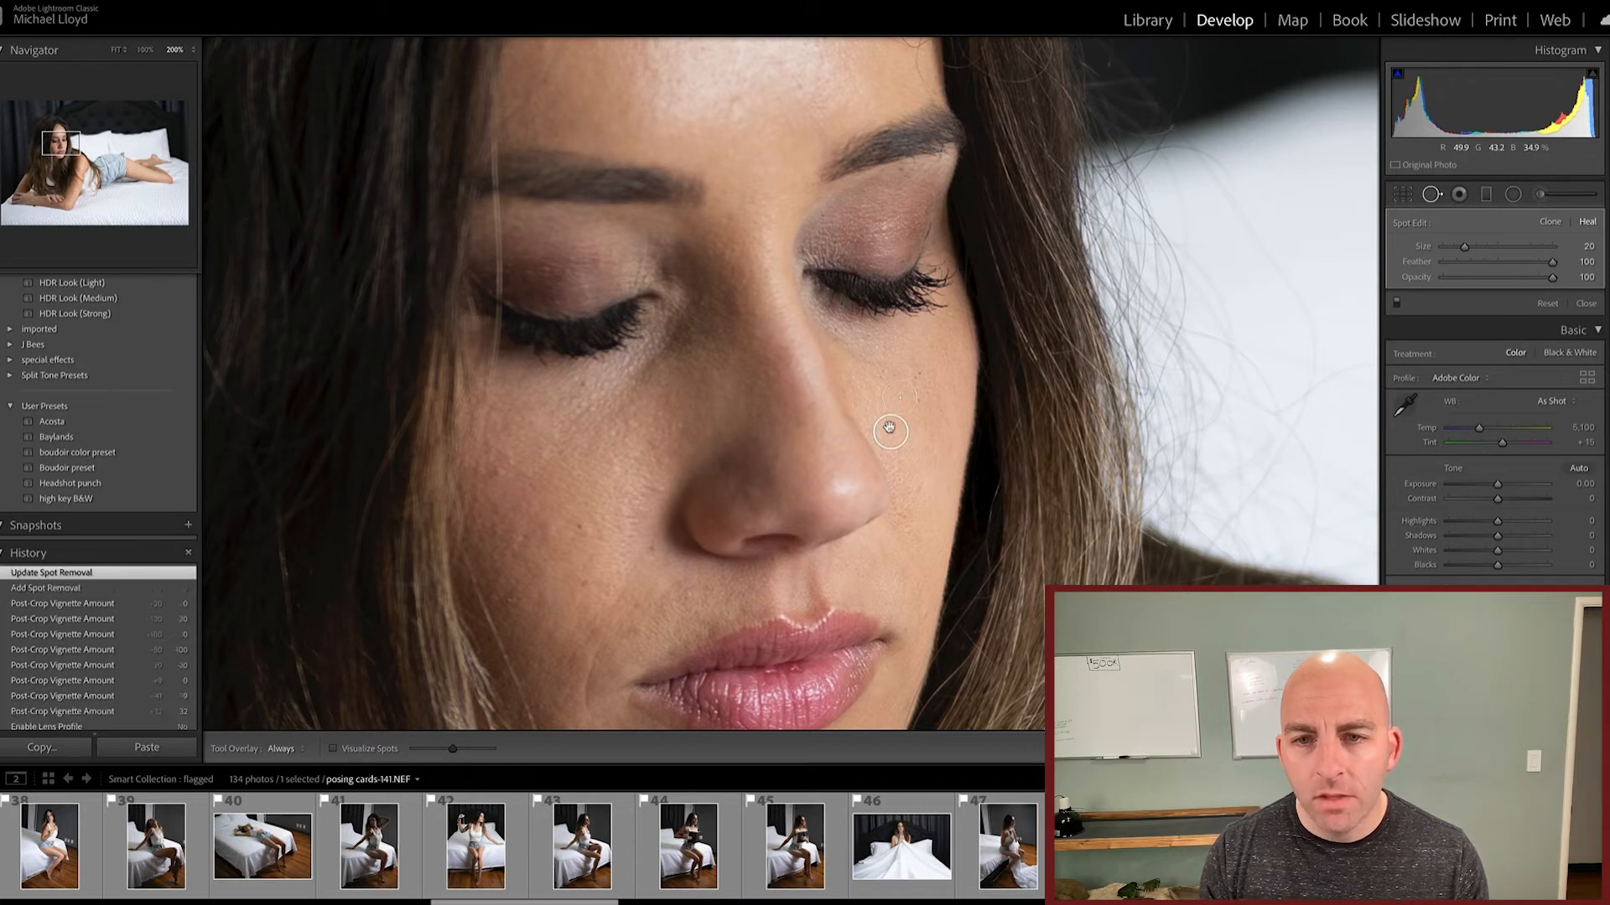
click(877, 370)
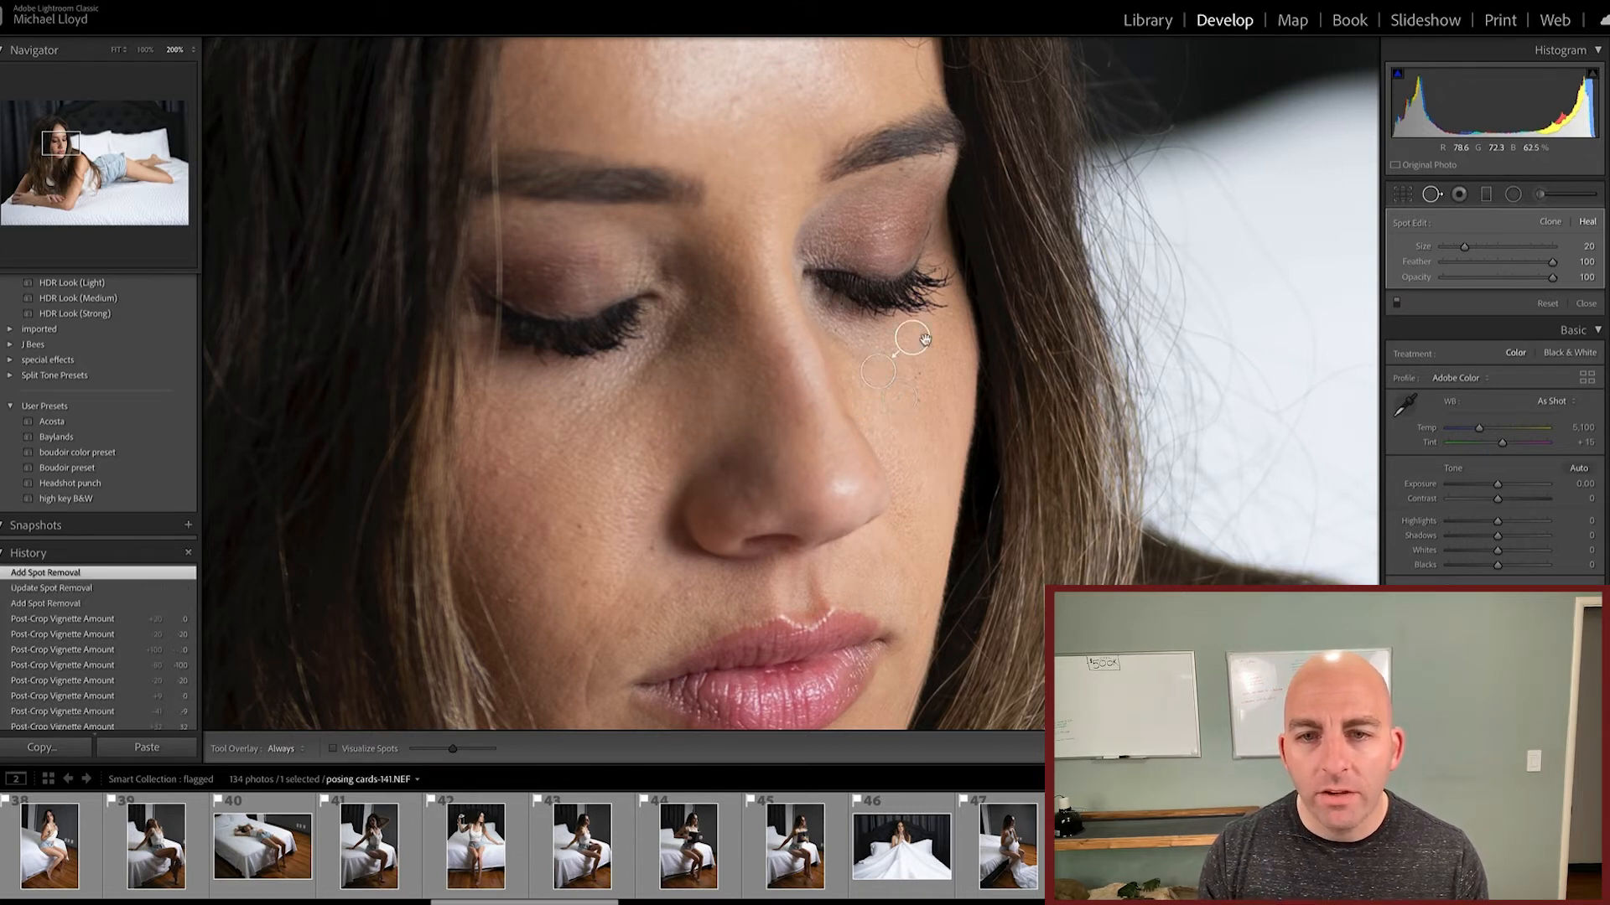
click(916, 374)
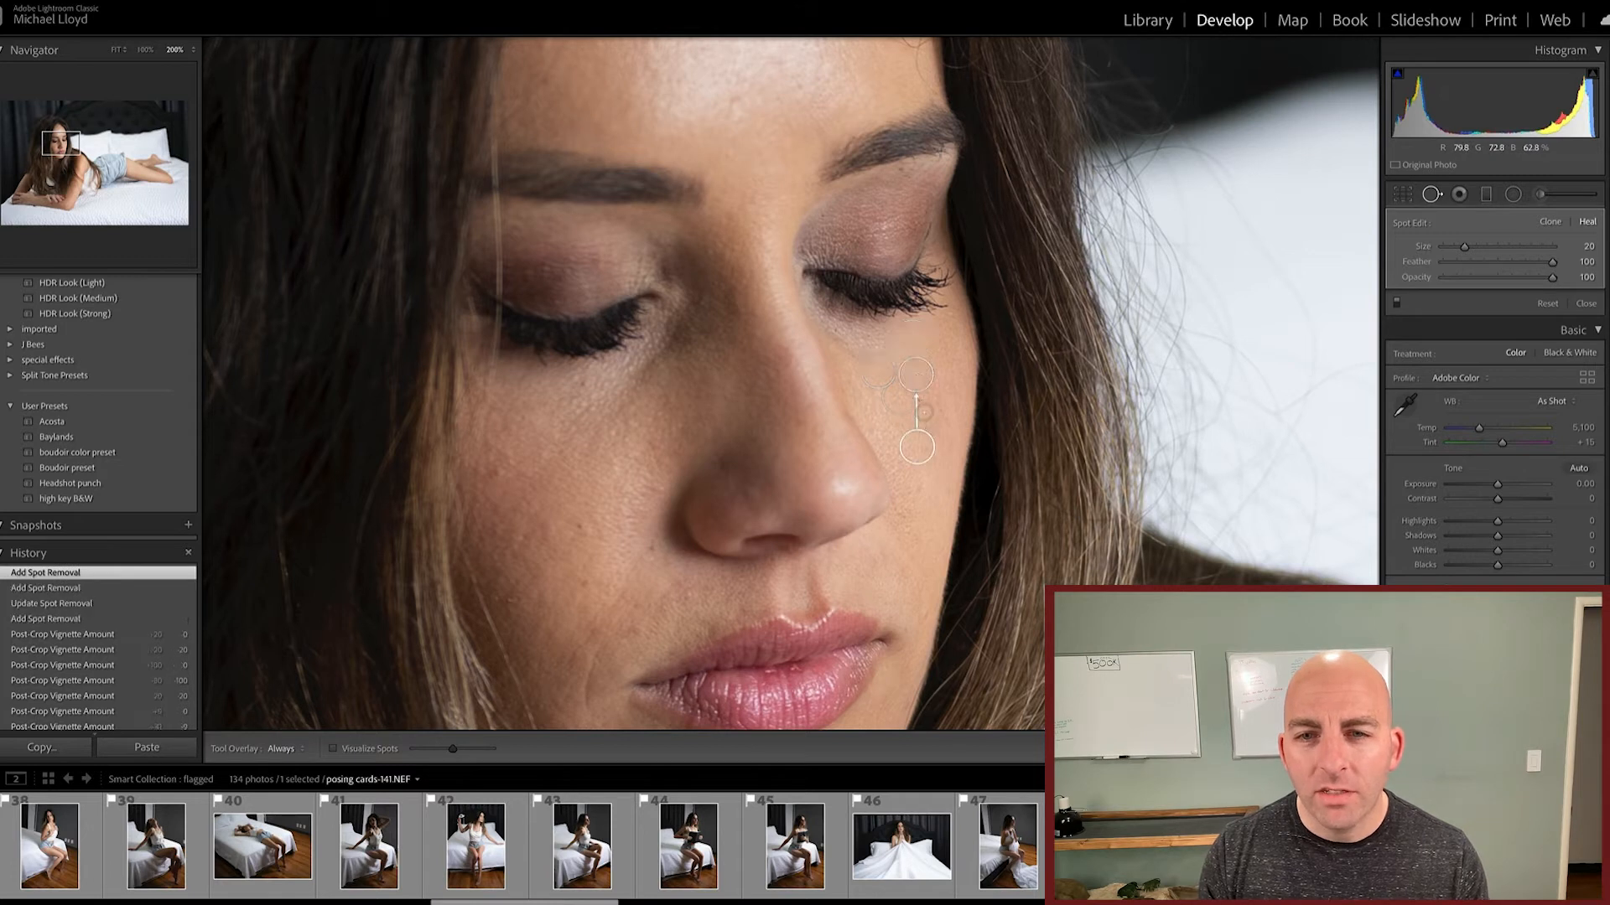
click(922, 403)
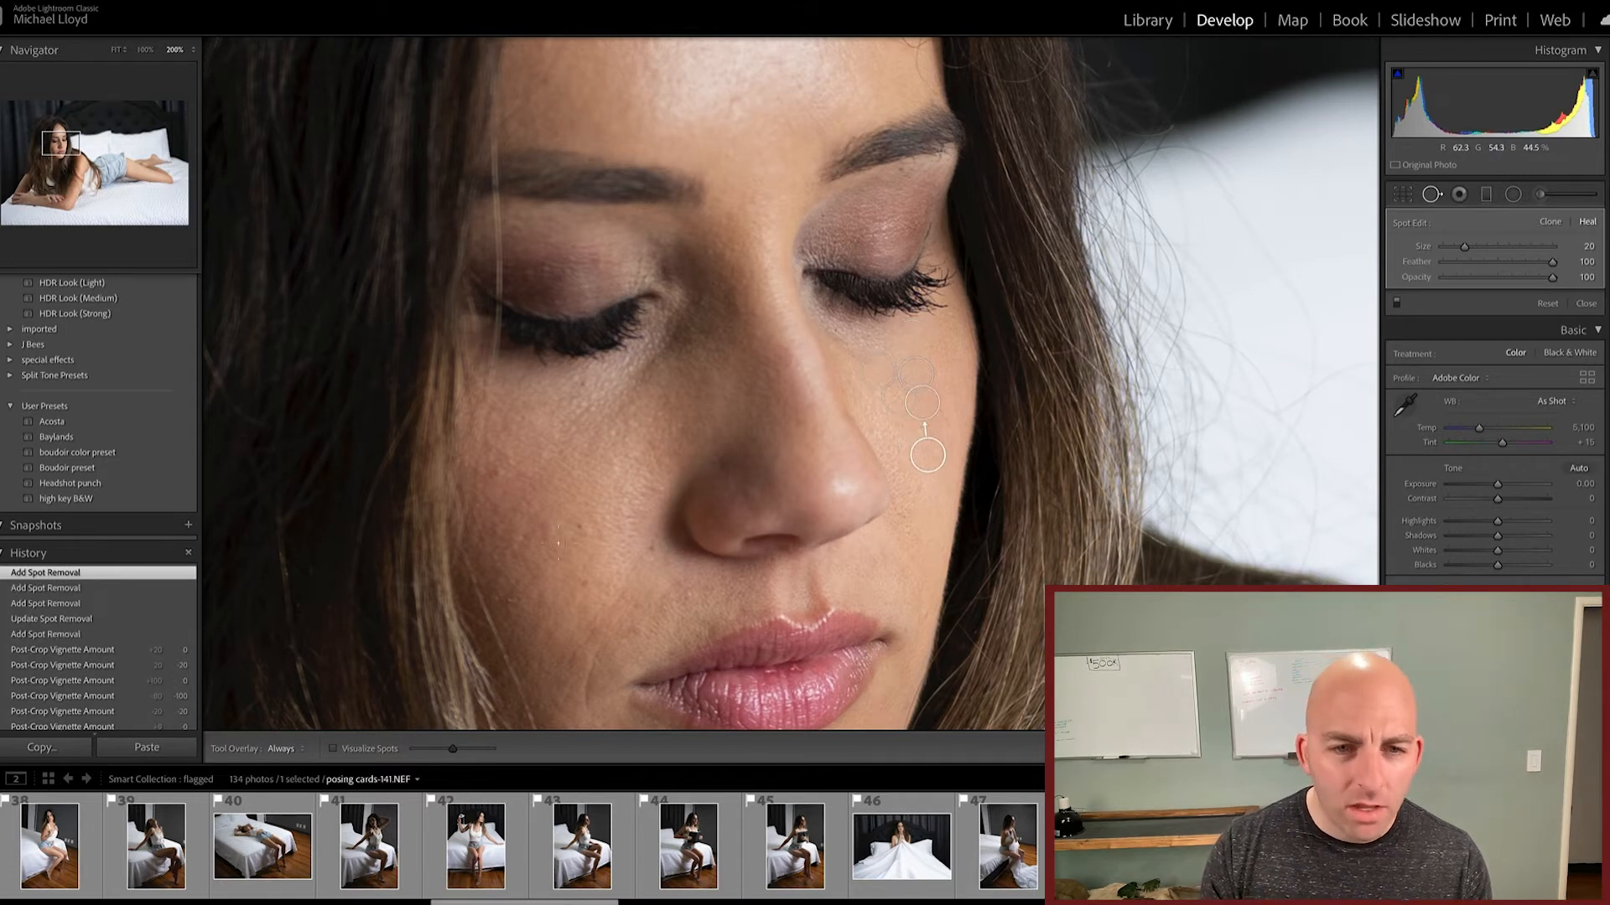
Step: Heal the blemishes on her right cheek and beside the nose, adjust a spot's sample source, and finish spot removal
click(581, 525)
click(584, 586)
click(655, 547)
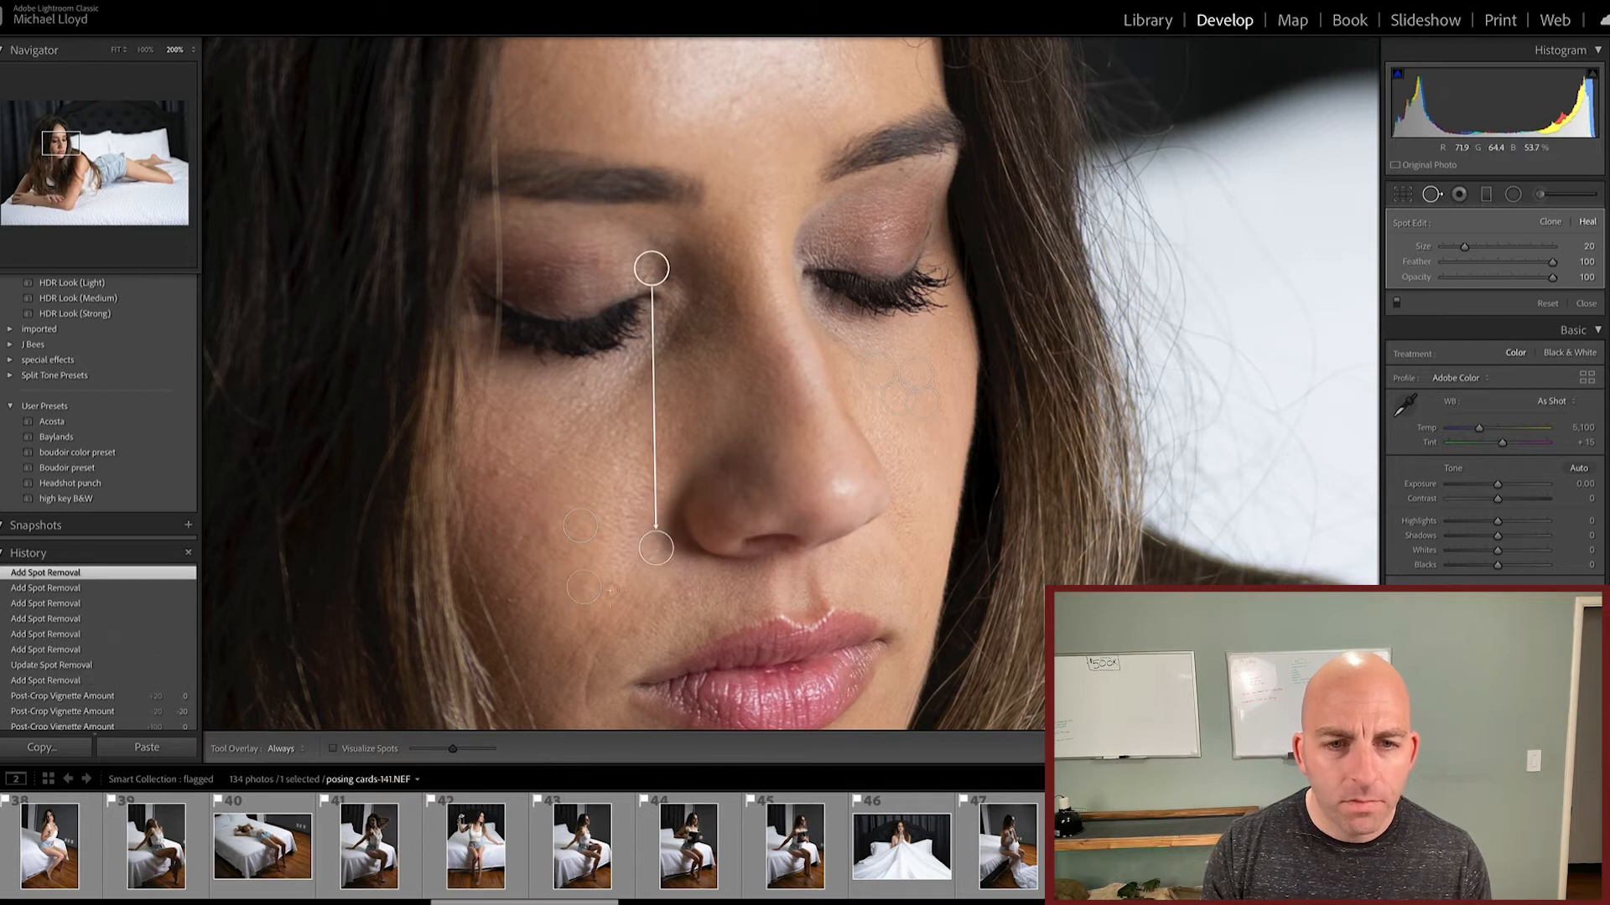
click(584, 586)
mouse_move(514, 539)
mouse_down()
mouse_move(625, 508)
mouse_move(549, 568)
mouse_up()
key(q)
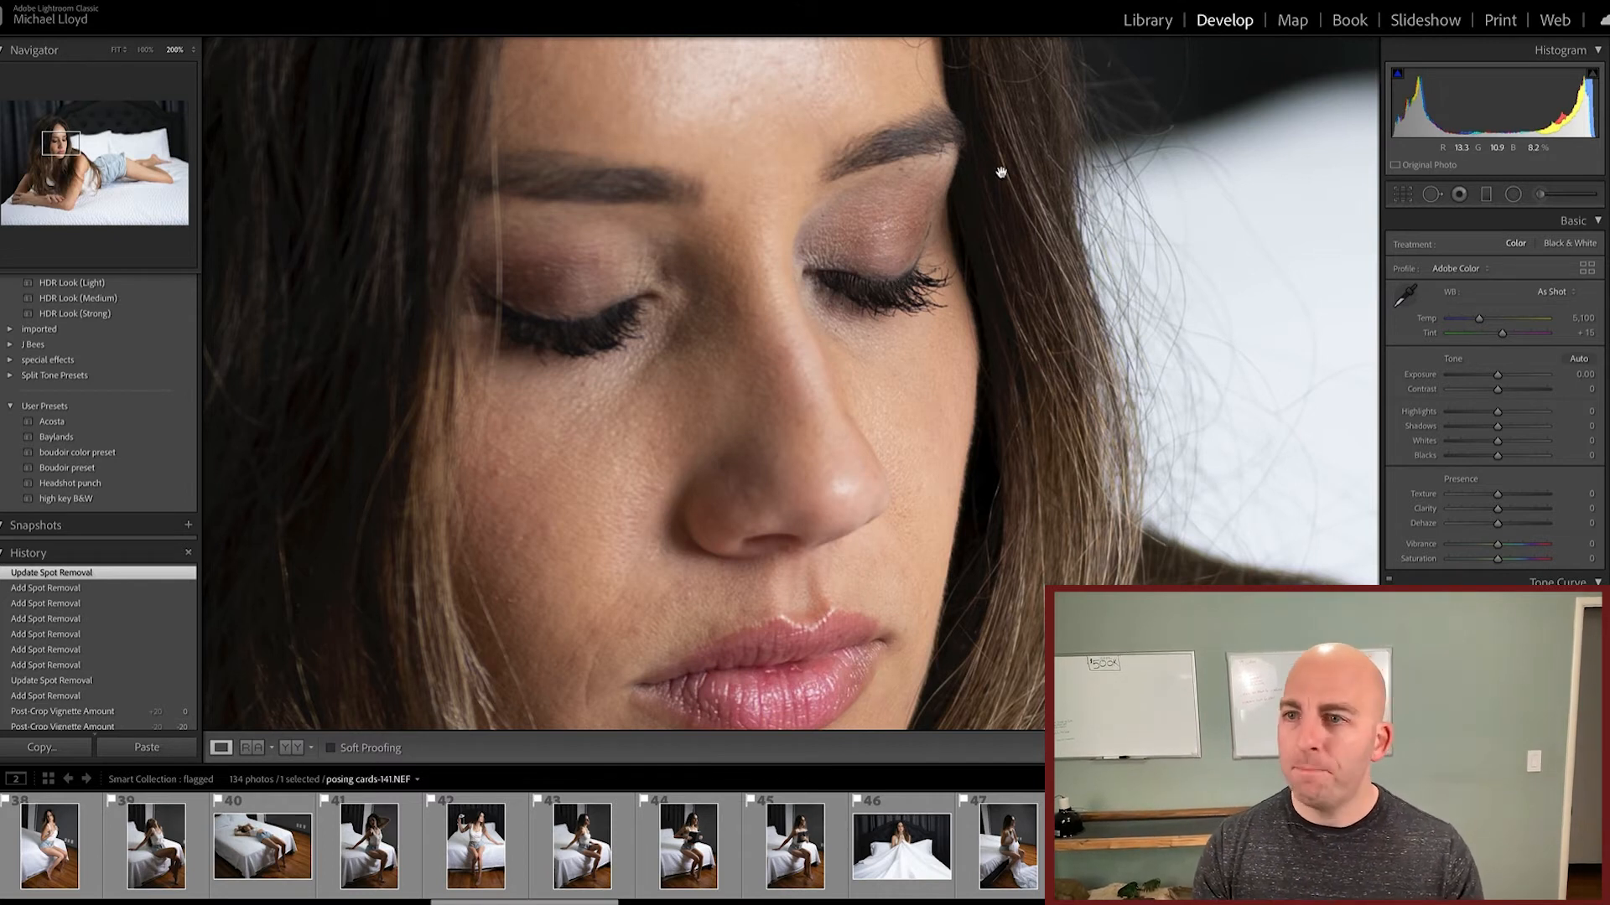
Step: Add a graduated filter darkening the upper part of the photo, using the Exposure effect with Exposure at -4.00
click(1460, 195)
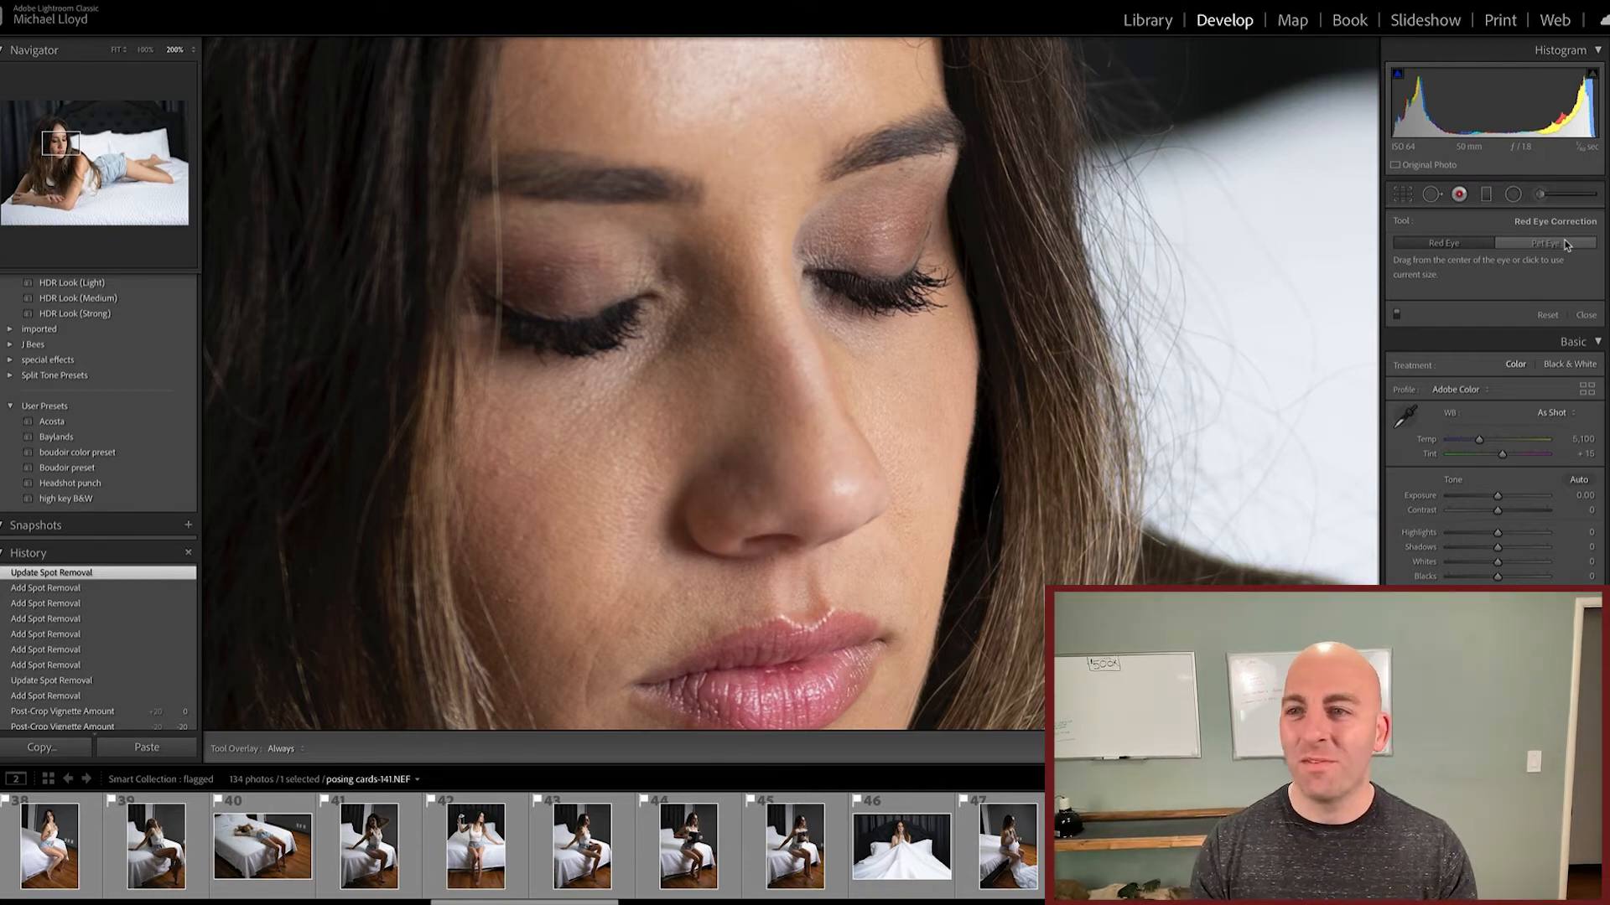
click(1490, 197)
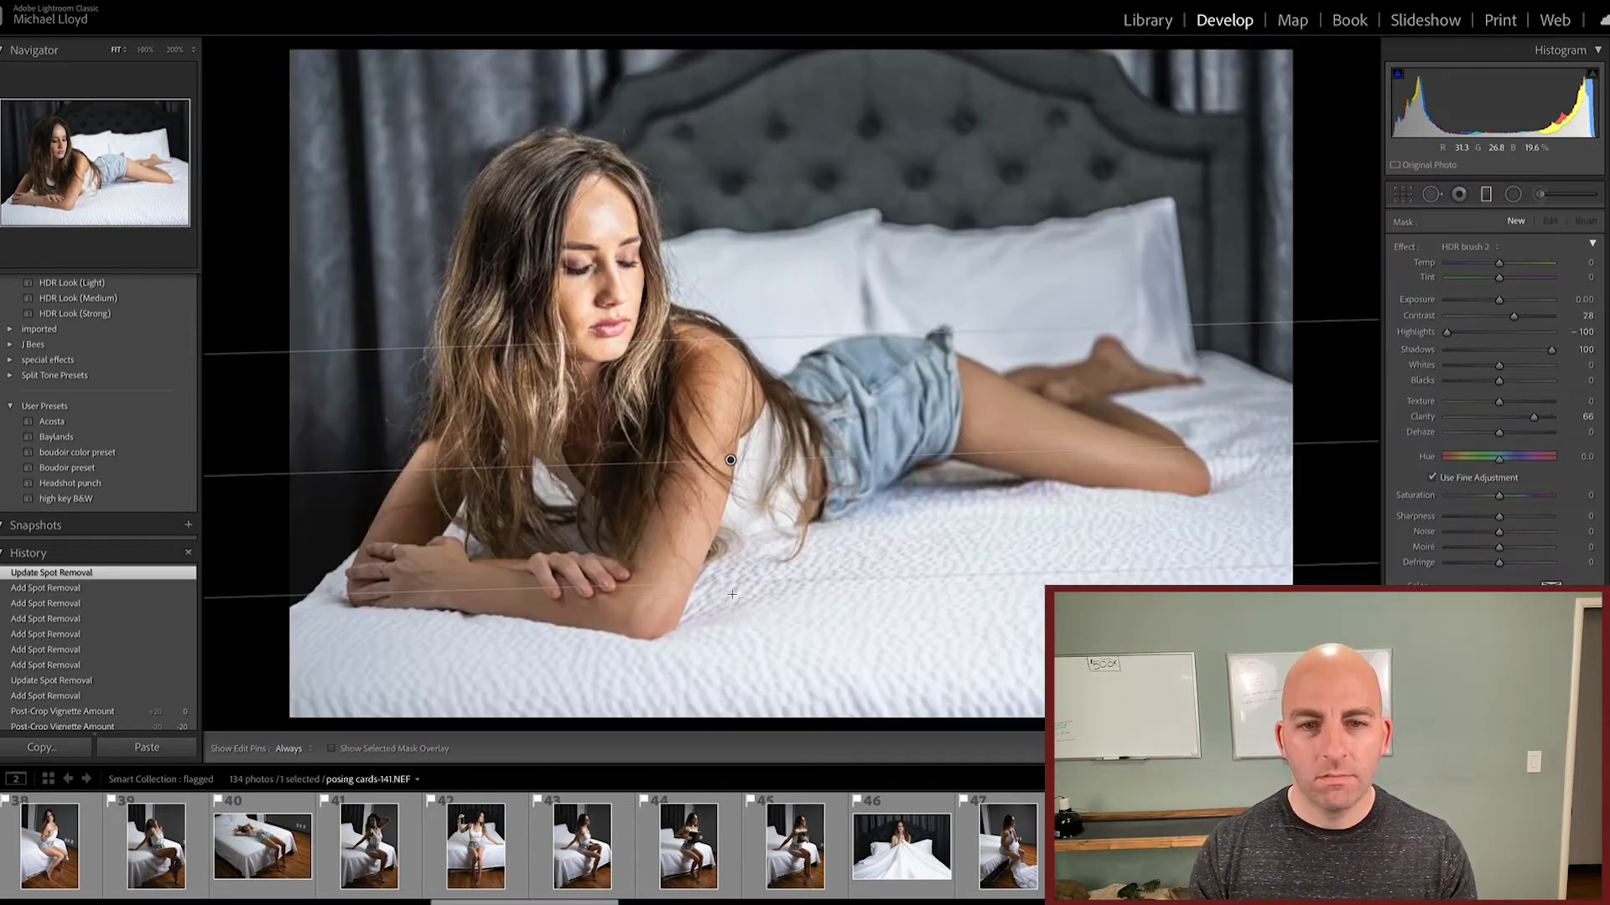
drag(723, 339, 737, 184)
click(1459, 245)
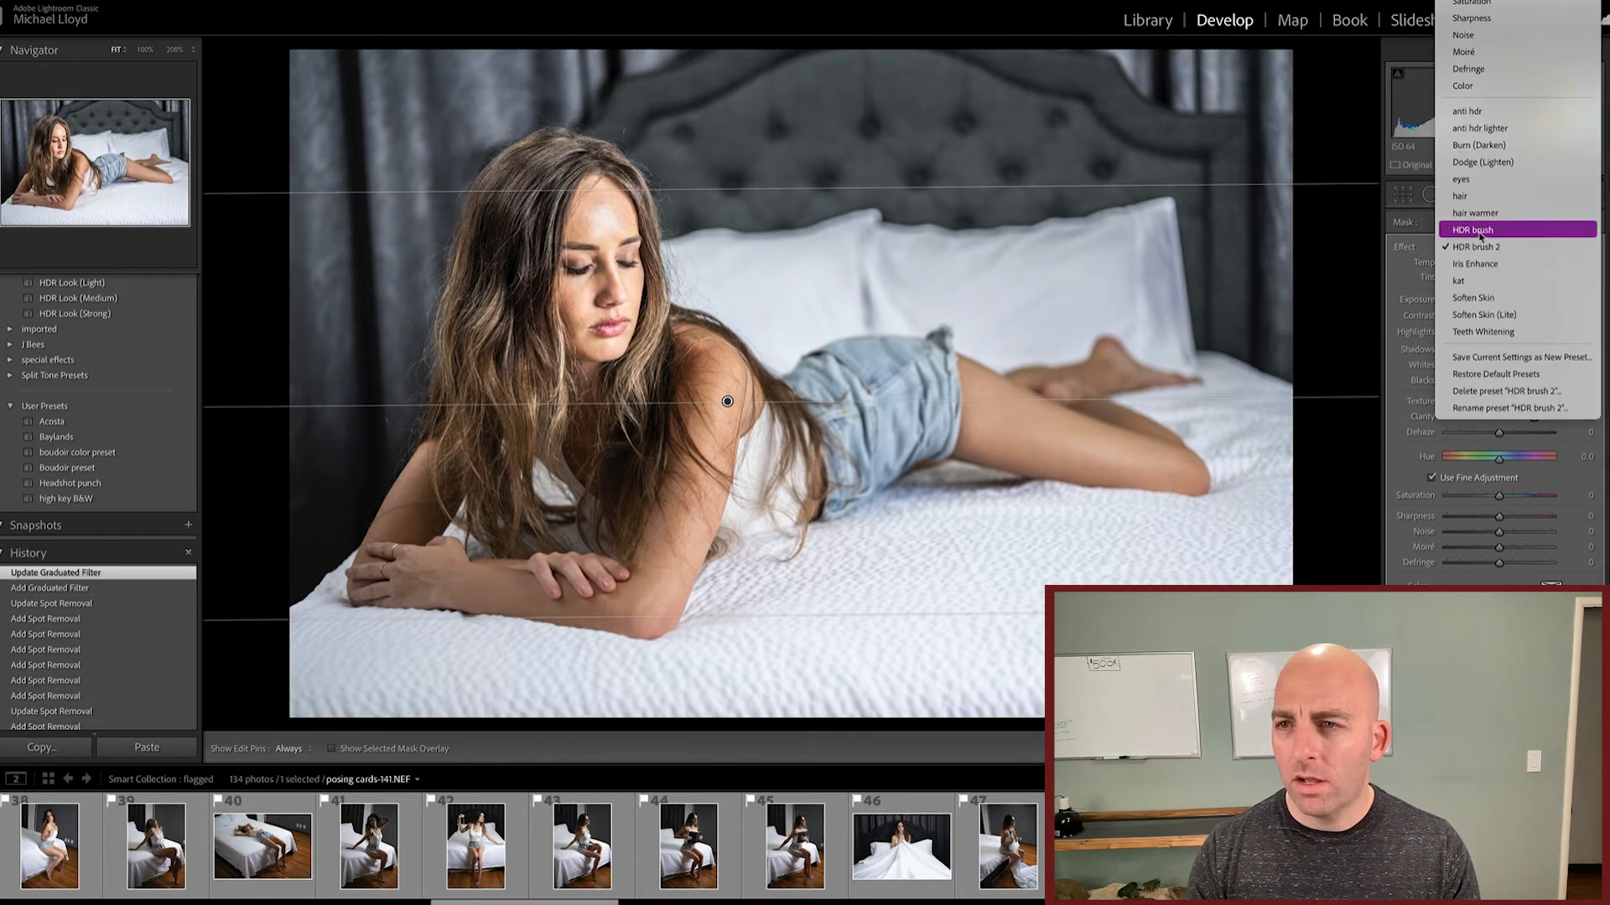
click(1519, 5)
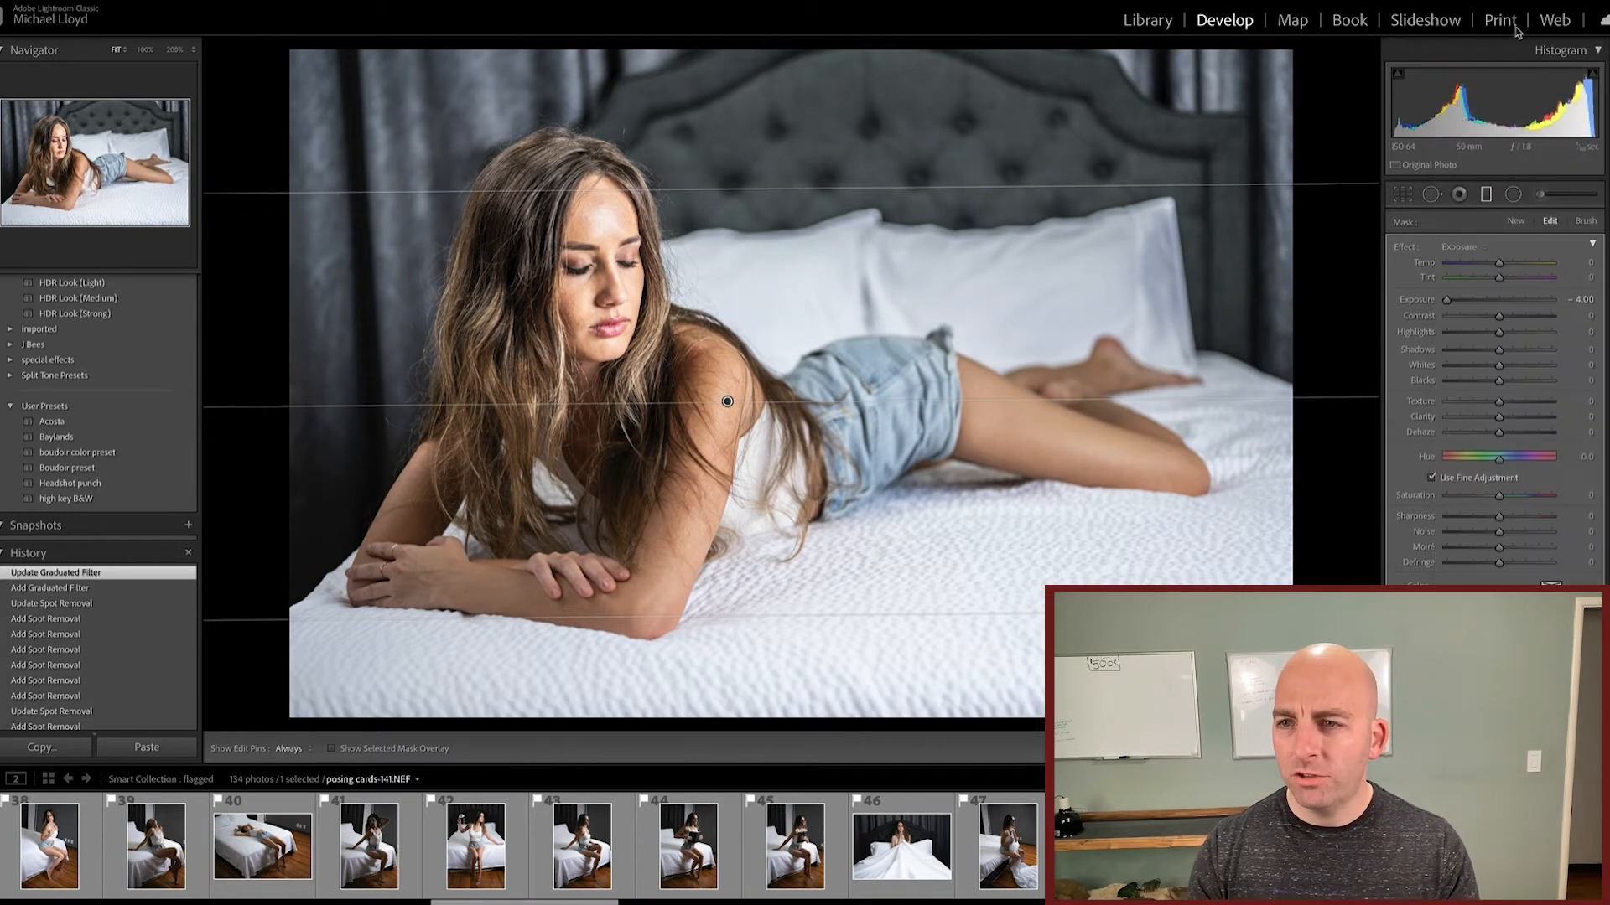
drag(1500, 300, 1446, 300)
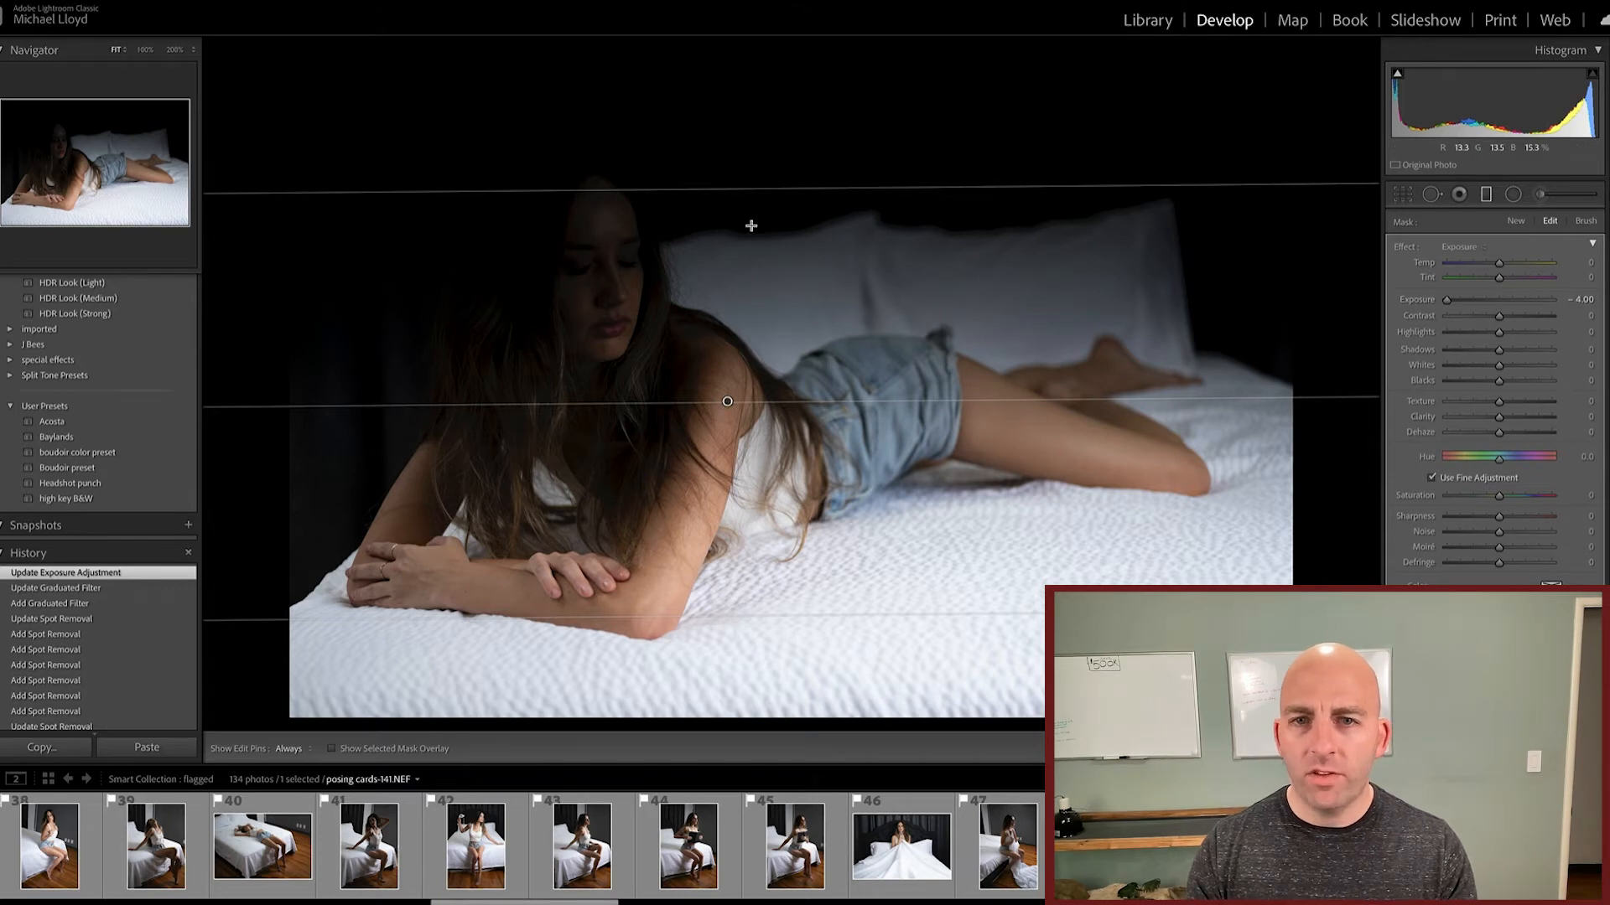
Step: Adjust the graduated filter's boundary lines, narrowing its transition and reversing it so the darkening covers the foreground bedding
mouse_move(749, 194)
mouse_down()
mouse_move(765, 122)
mouse_move(737, 259)
mouse_move(731, 435)
mouse_move(743, 262)
mouse_move(773, 182)
mouse_up()
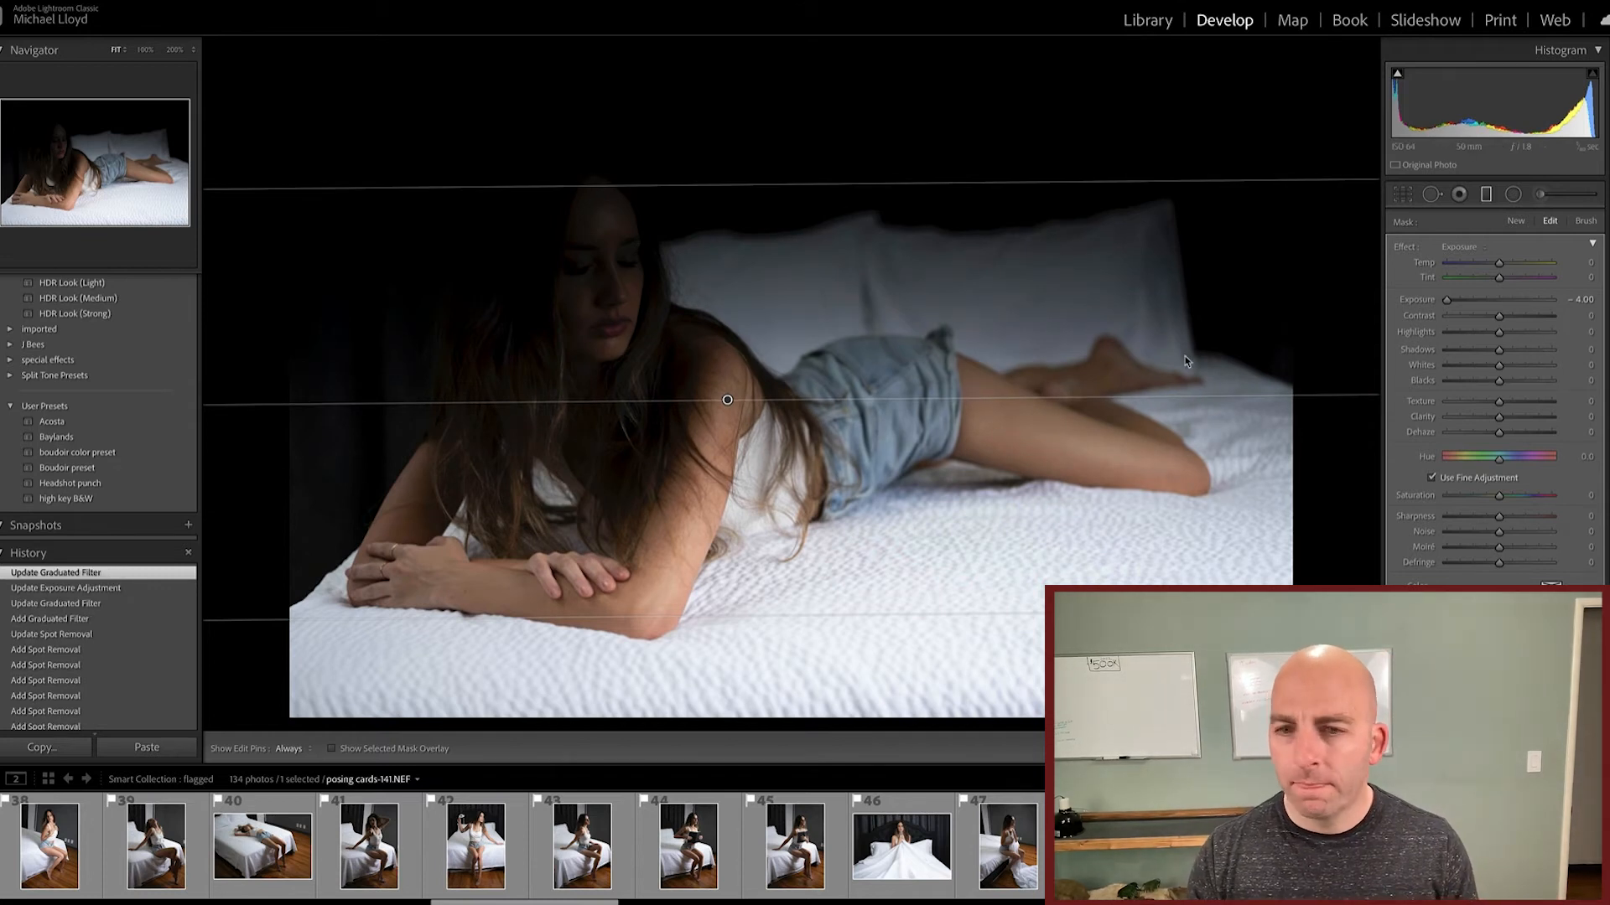
drag(815, 617, 772, 657)
drag(772, 569, 749, 535)
drag(733, 184, 722, 621)
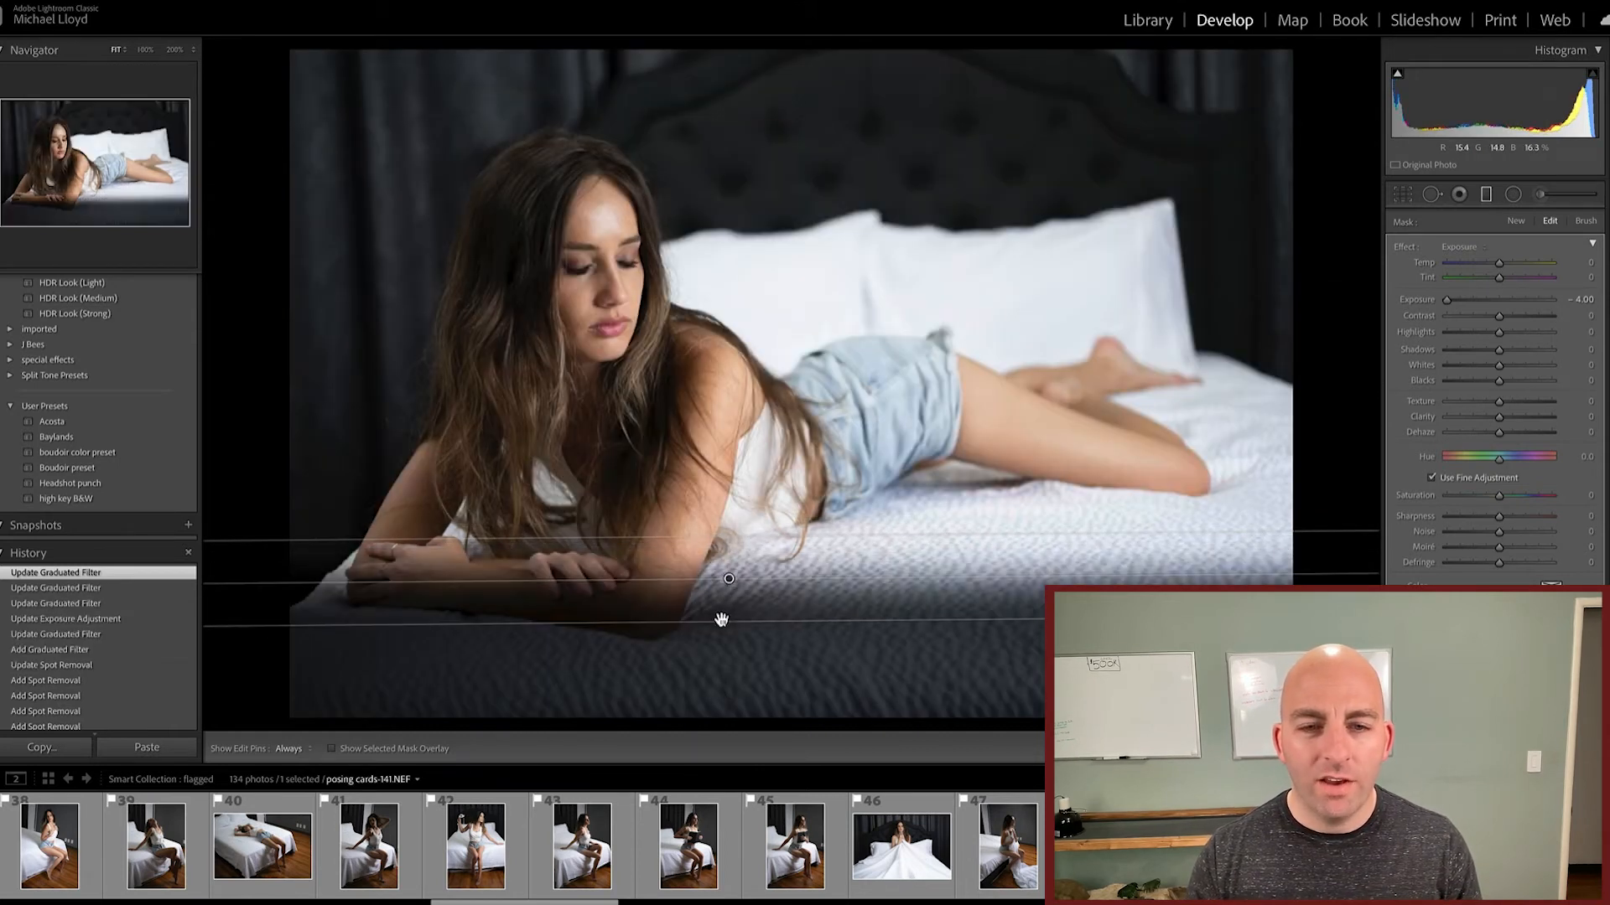
Step: Delete the accidental extra graduated filter and lower the remaining filter's boundaries so only the bed's front edge is darkened
drag(723, 539, 1098, 389)
key(Delete)
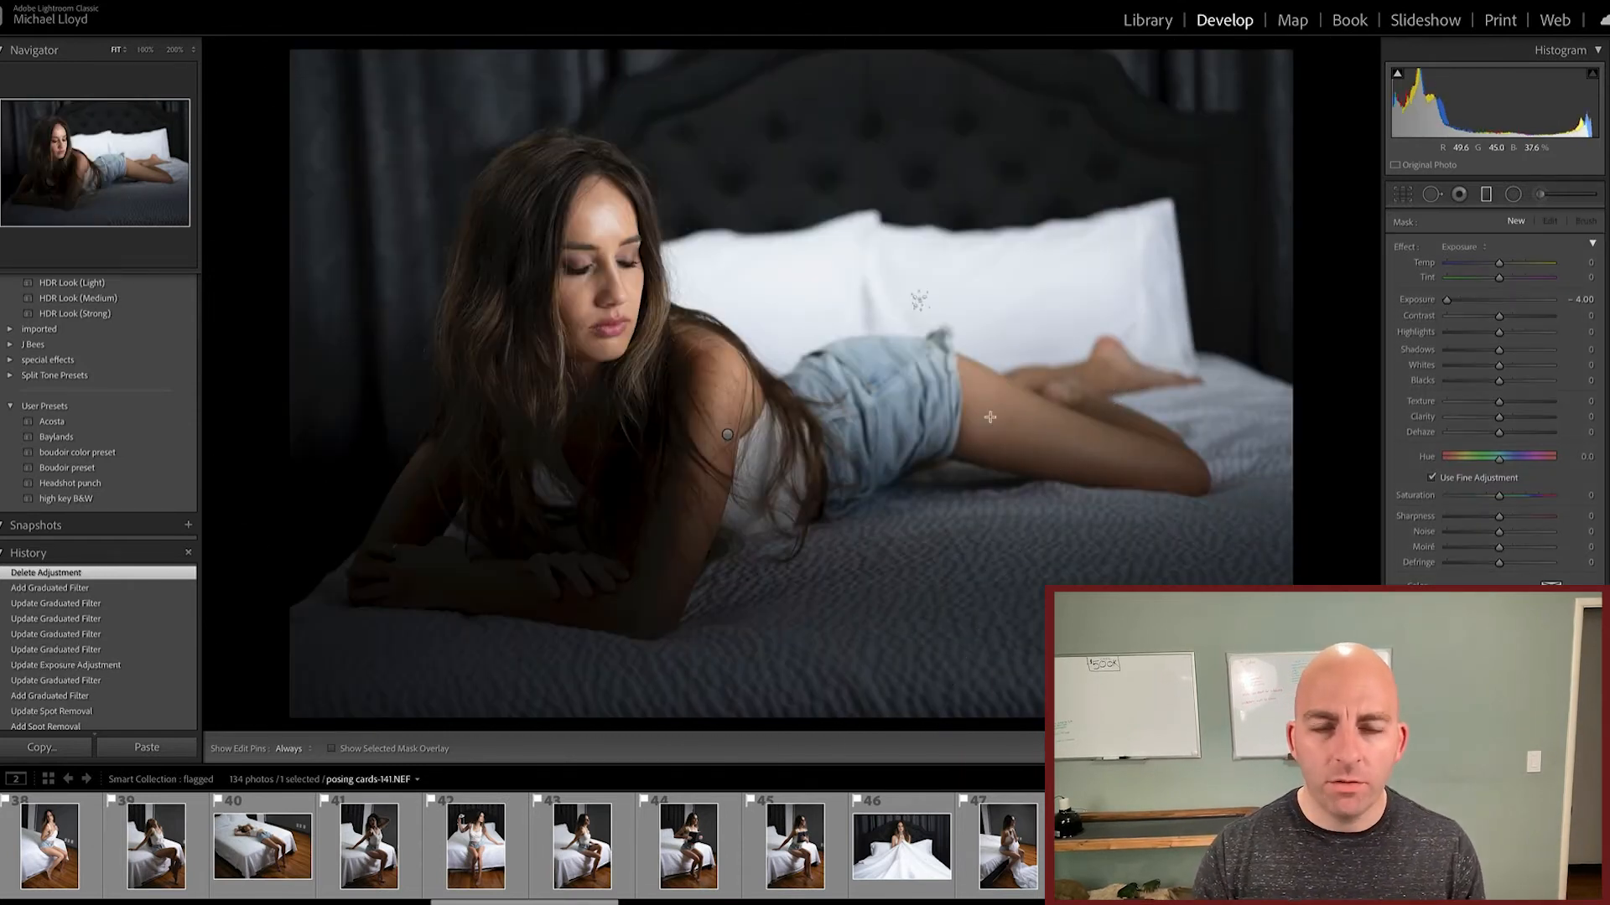
click(727, 435)
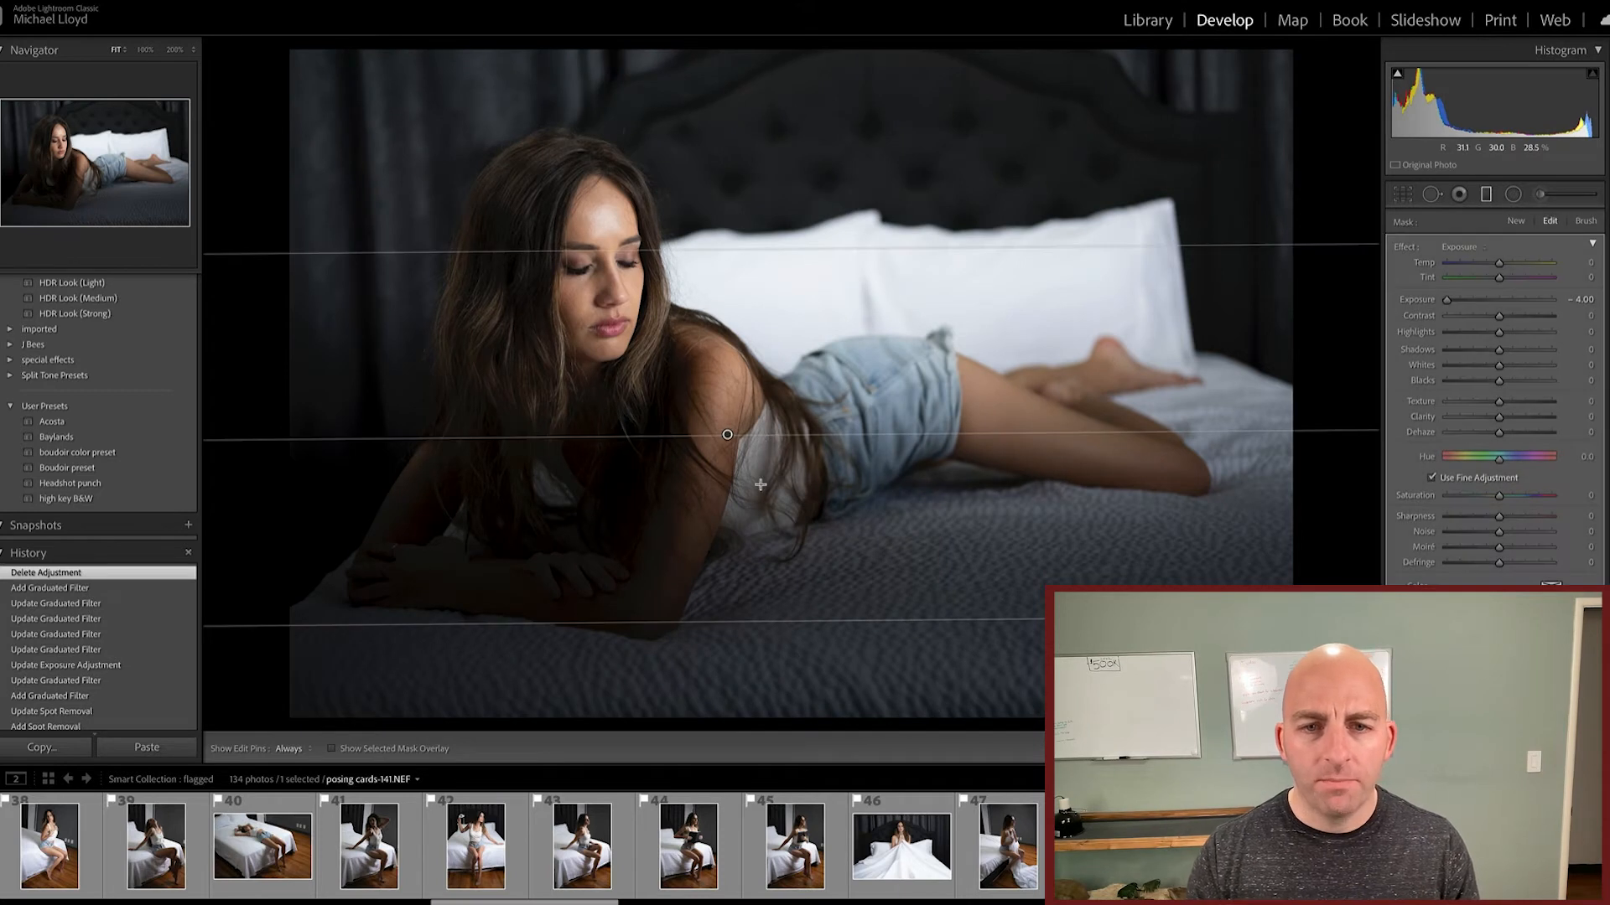
drag(717, 622, 715, 748)
drag(722, 250, 710, 576)
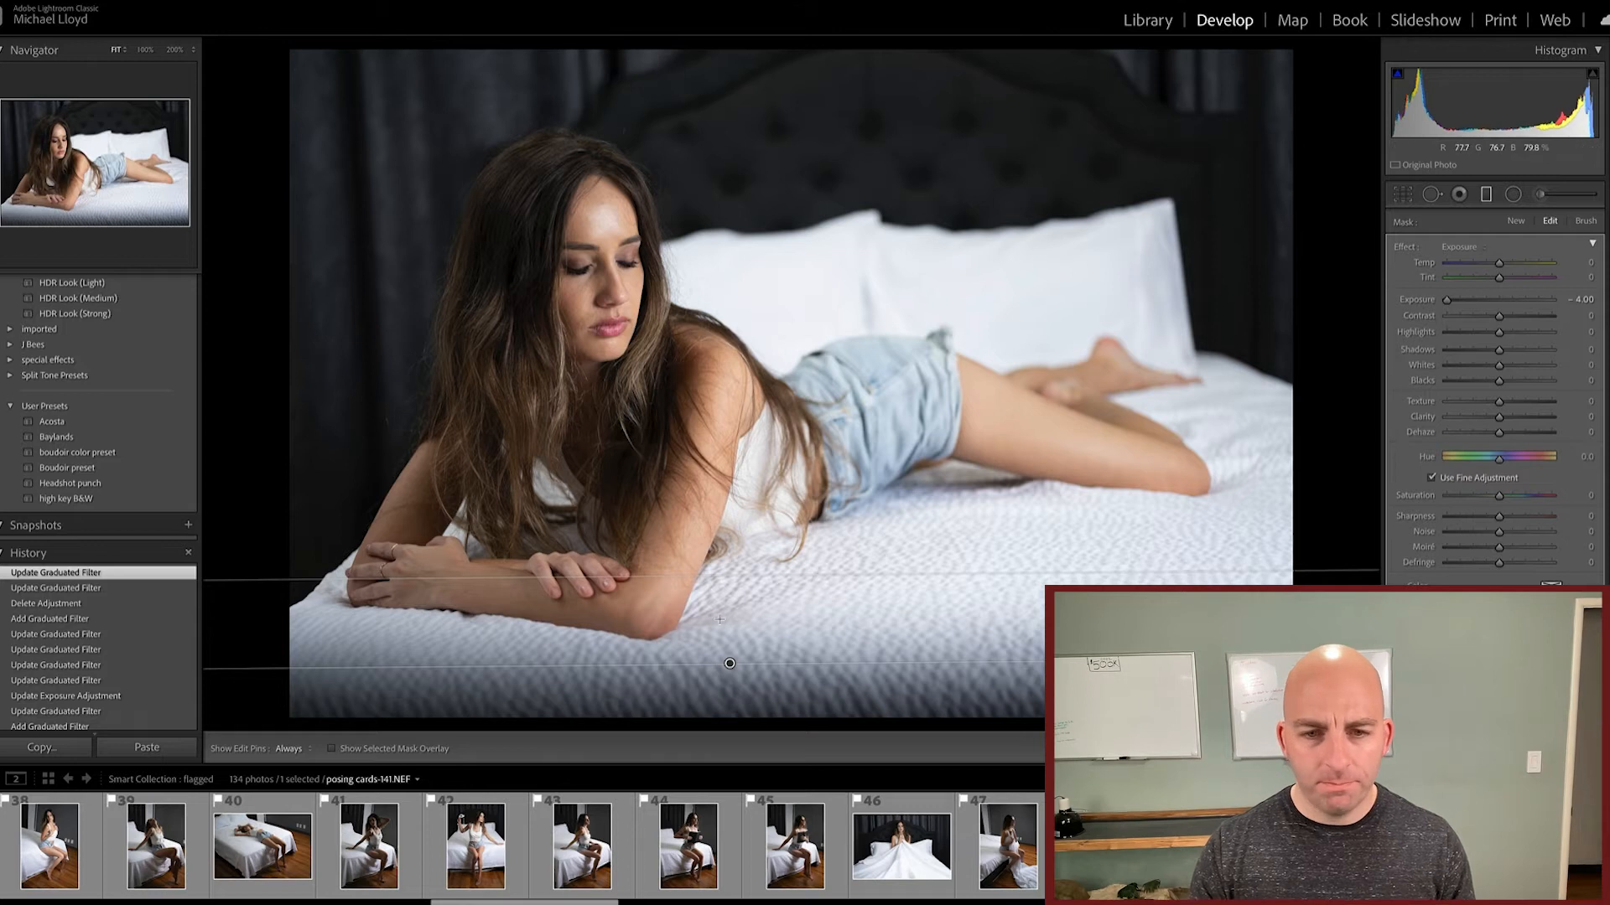
click(1485, 193)
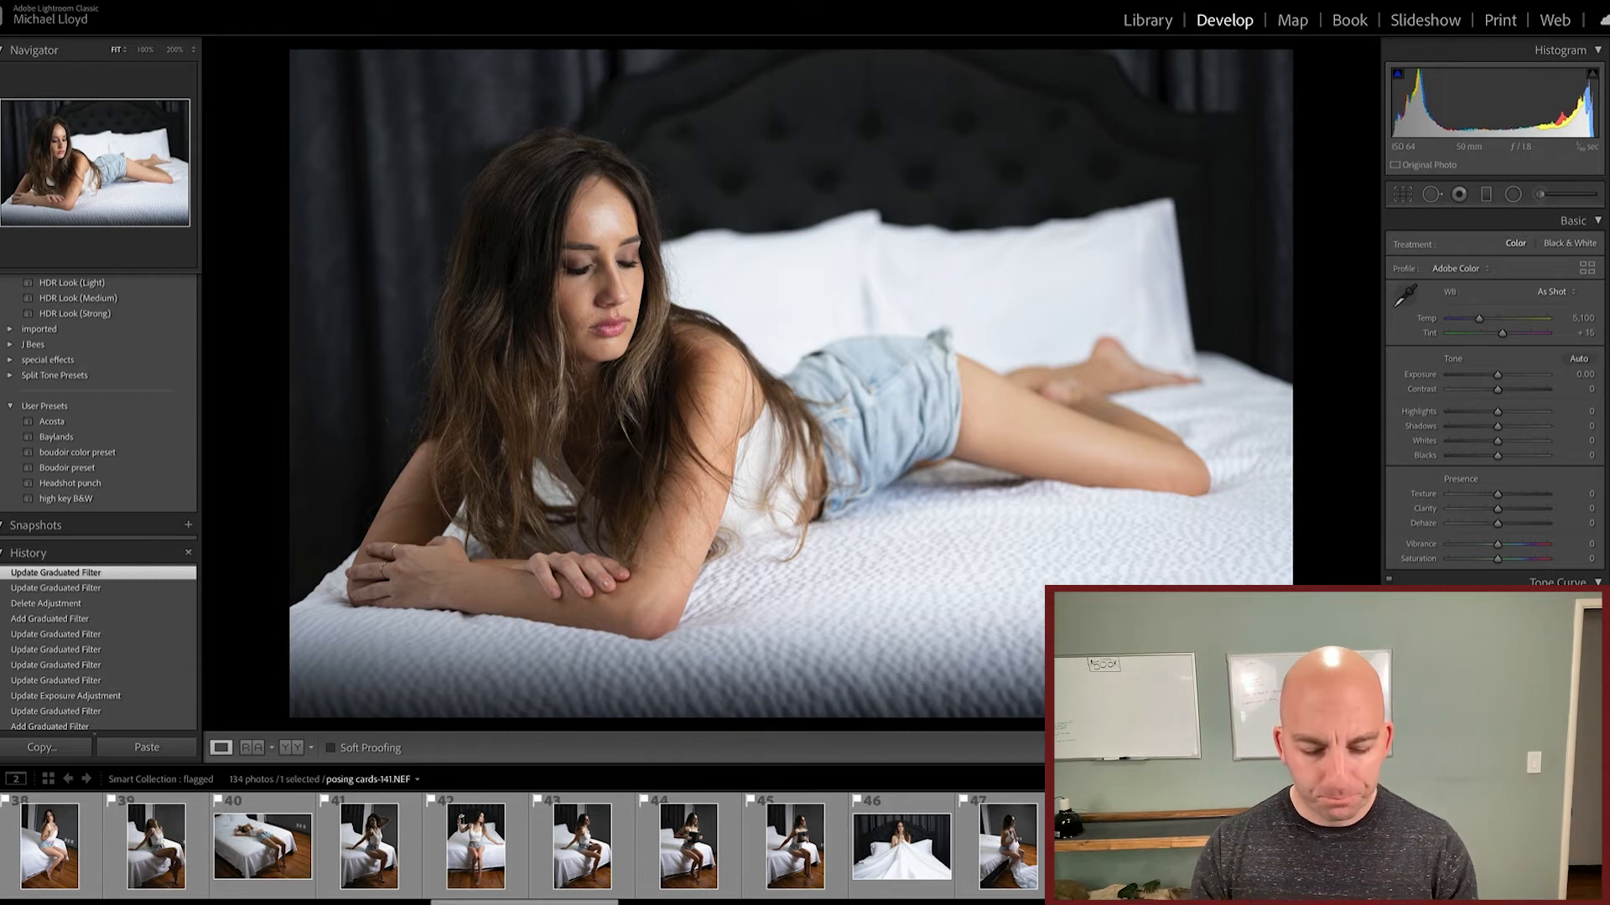
Step: Stack three more graduated filters at -4.00 Exposure over the bedding, her shoulder level and the headboard area to darken everything above
key(m)
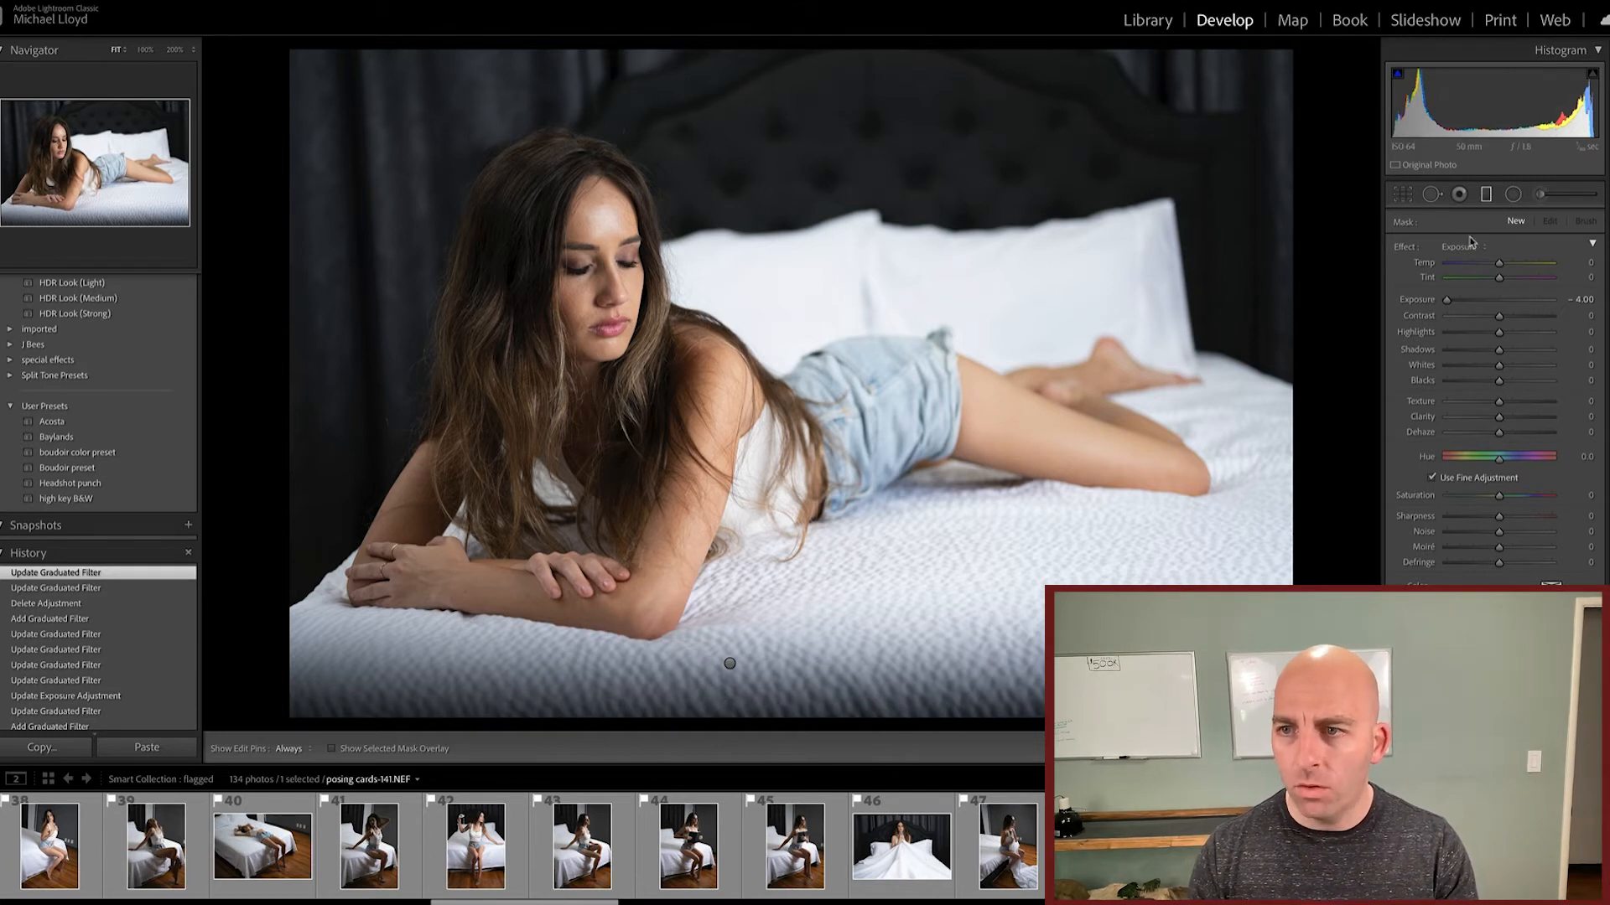
click(1432, 195)
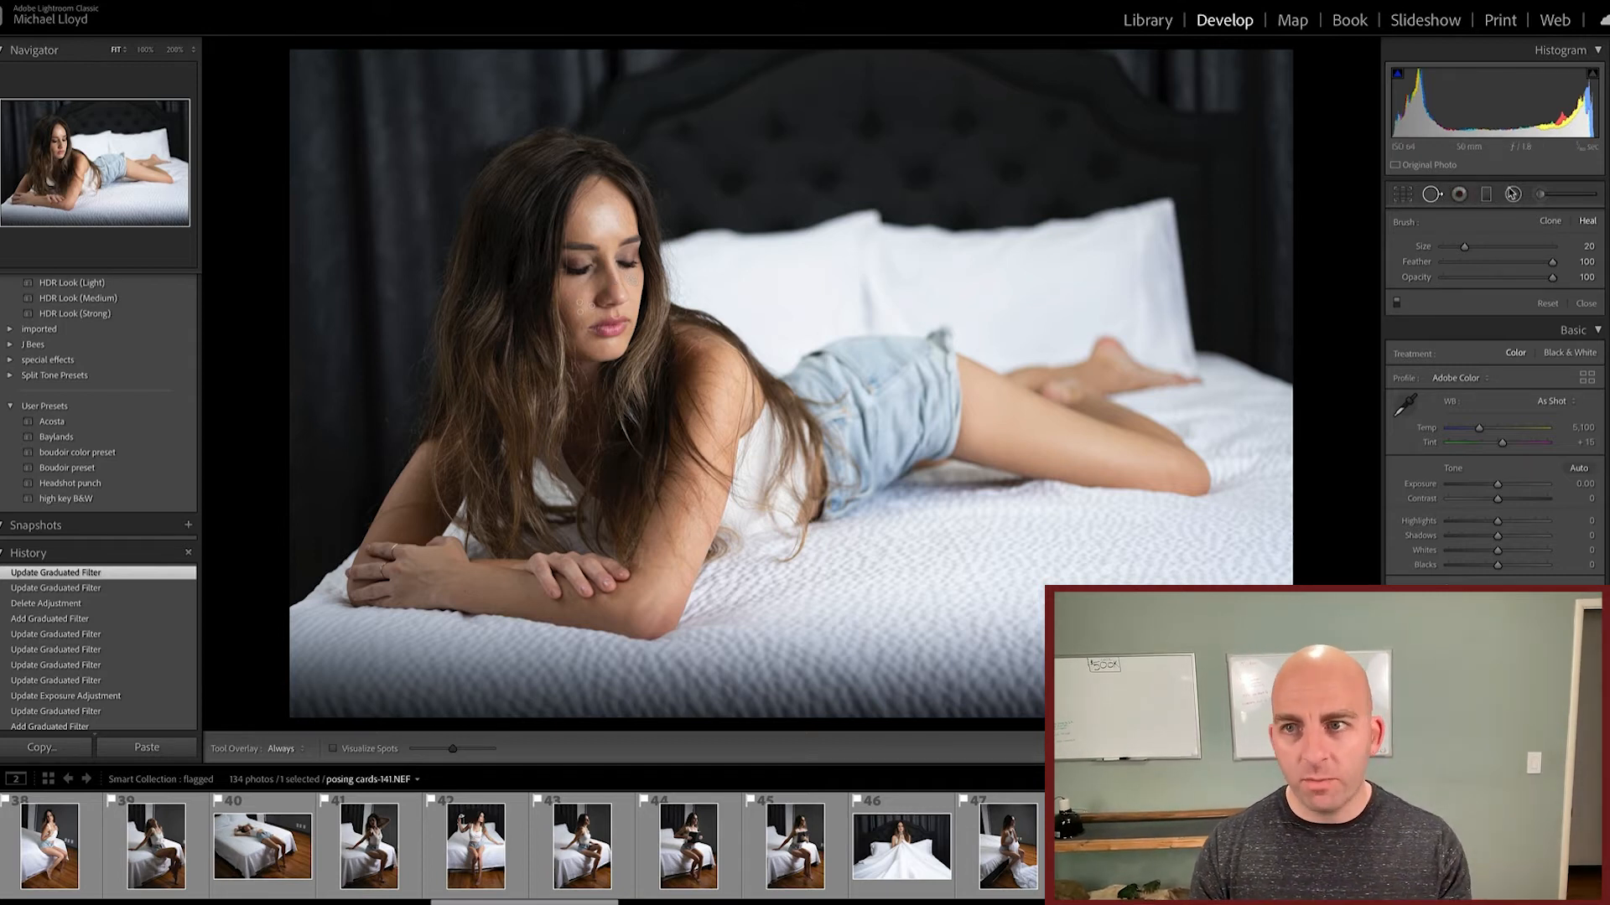
click(1486, 195)
drag(848, 498, 848, 560)
drag(845, 315, 844, 341)
key(m)
key(m)
drag(857, 201, 856, 236)
key(m)
key(m)
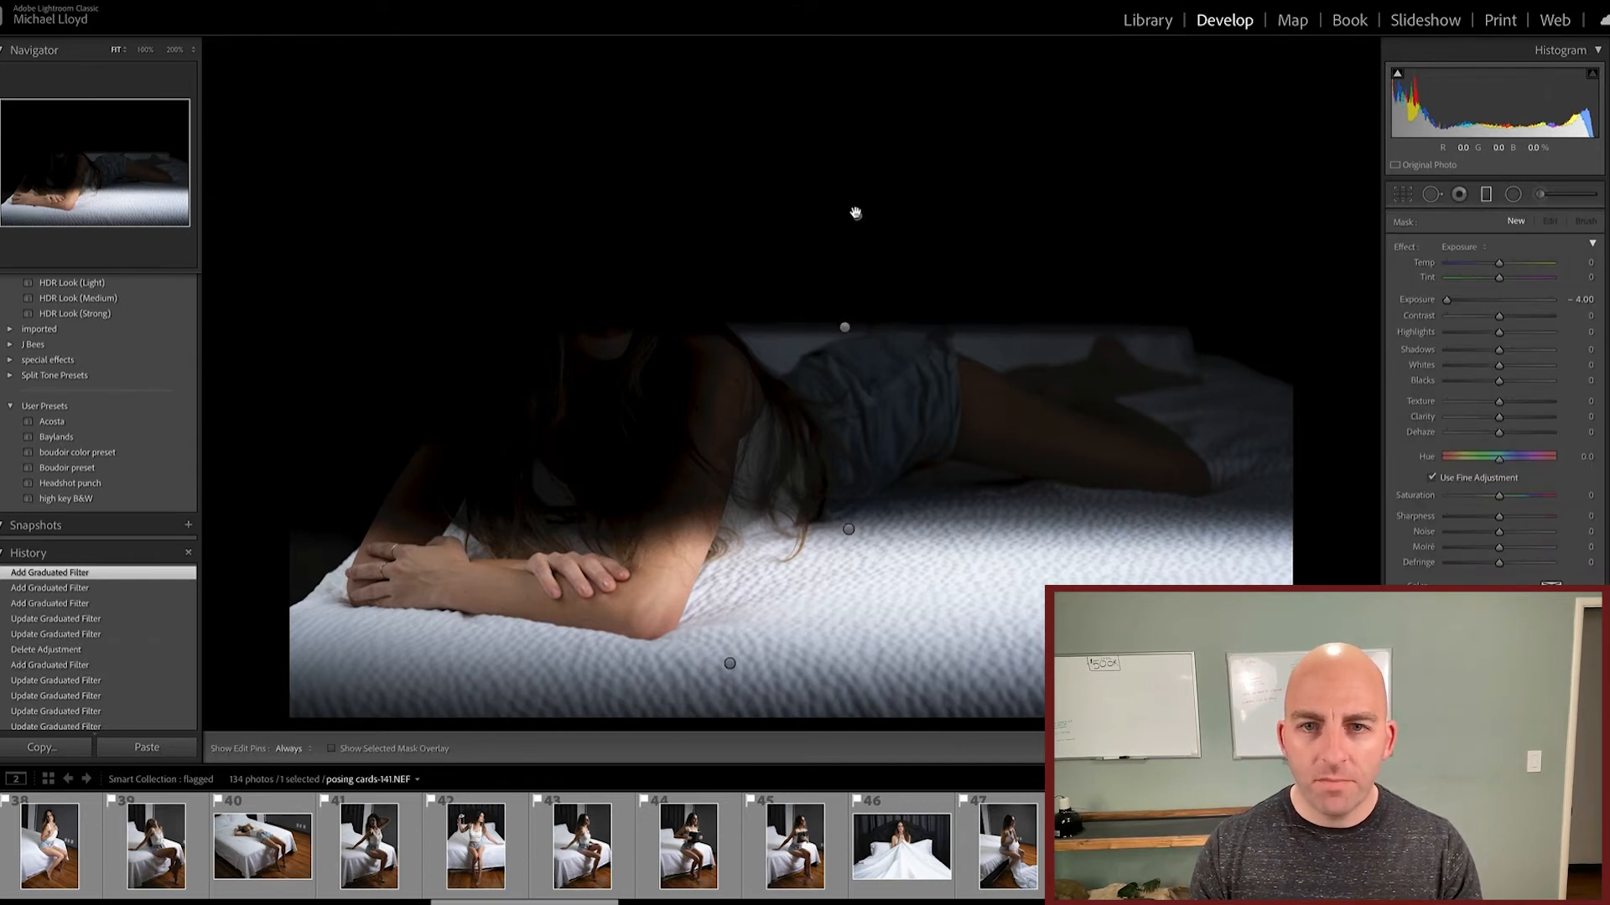
Step: Try an Exposure of 4.00 on the uppermost graduated filter, and delete all three stacked filters one by one
click(857, 216)
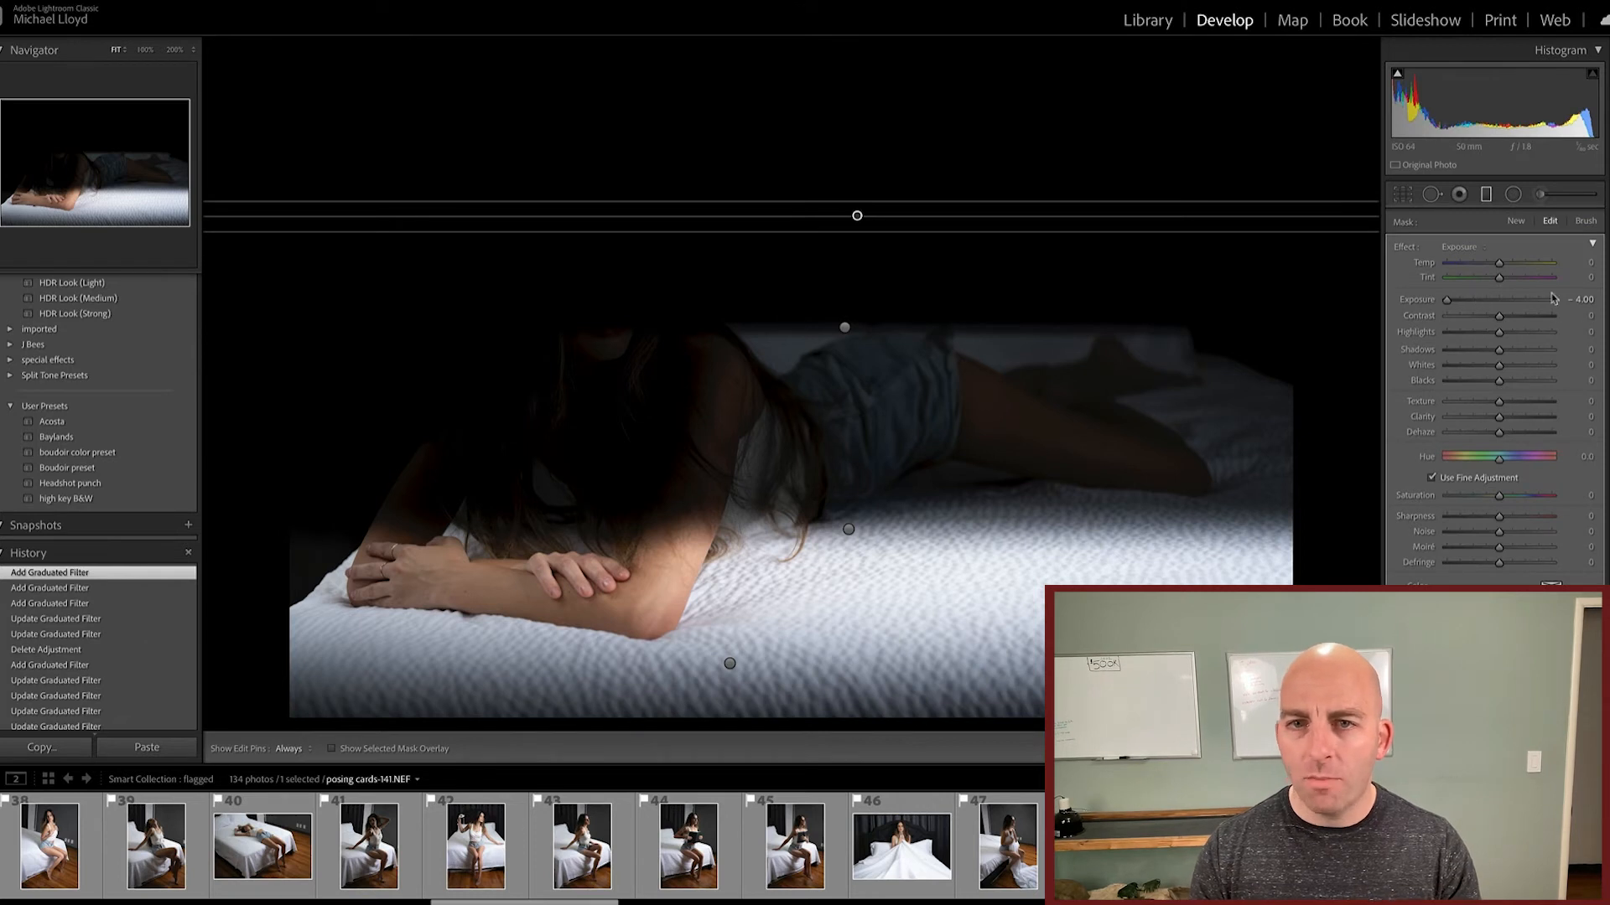
drag(1519, 301, 1553, 302)
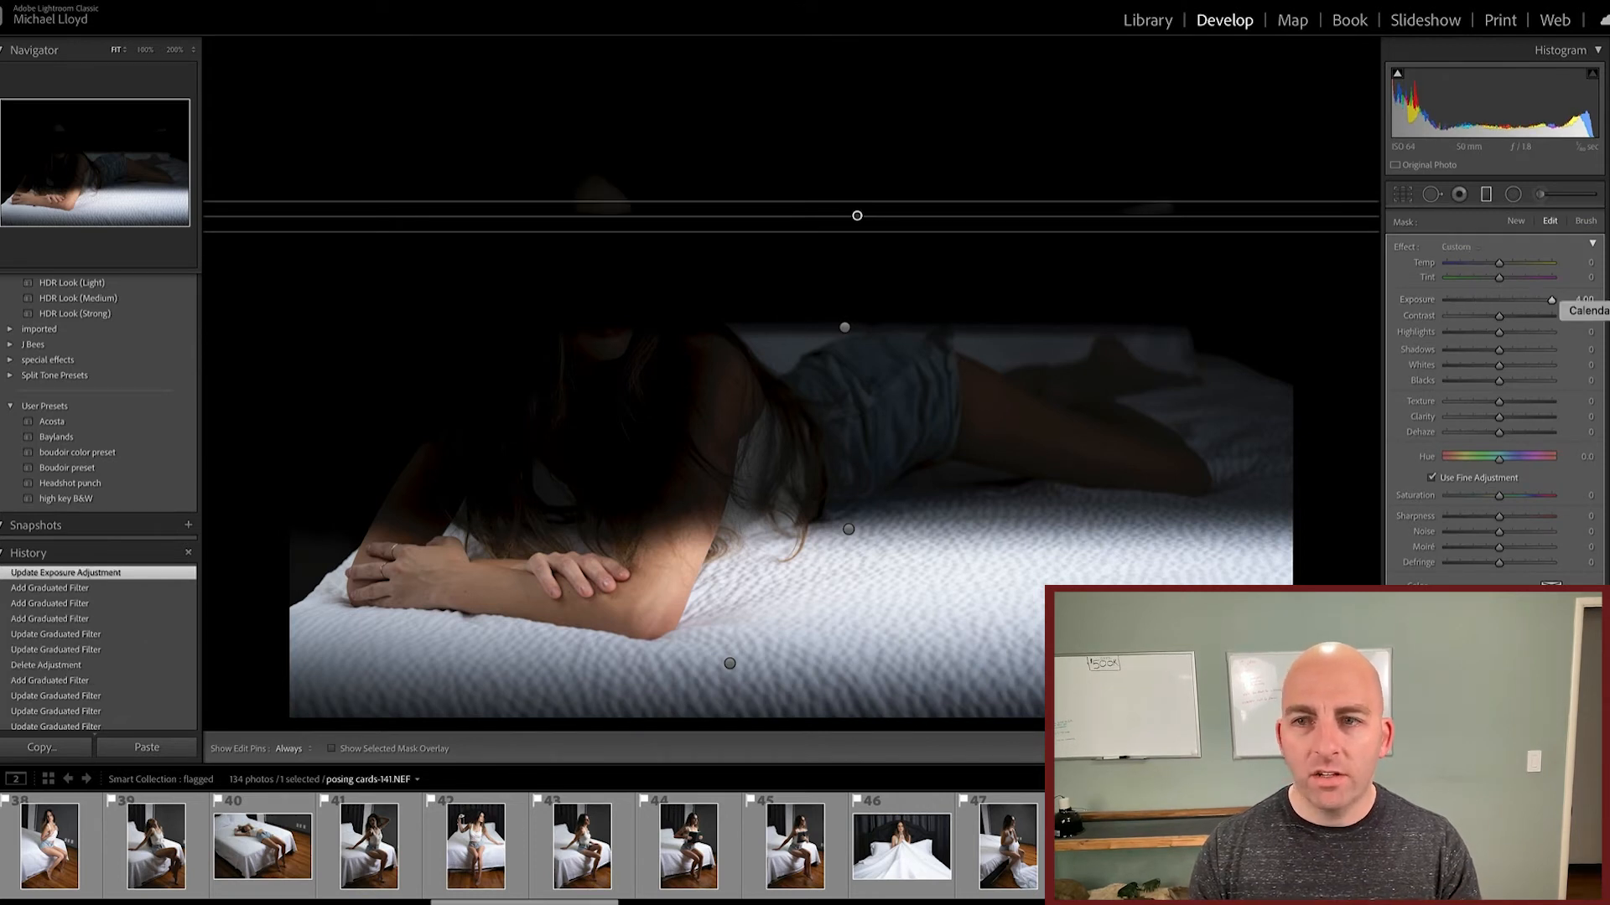
key(Delete)
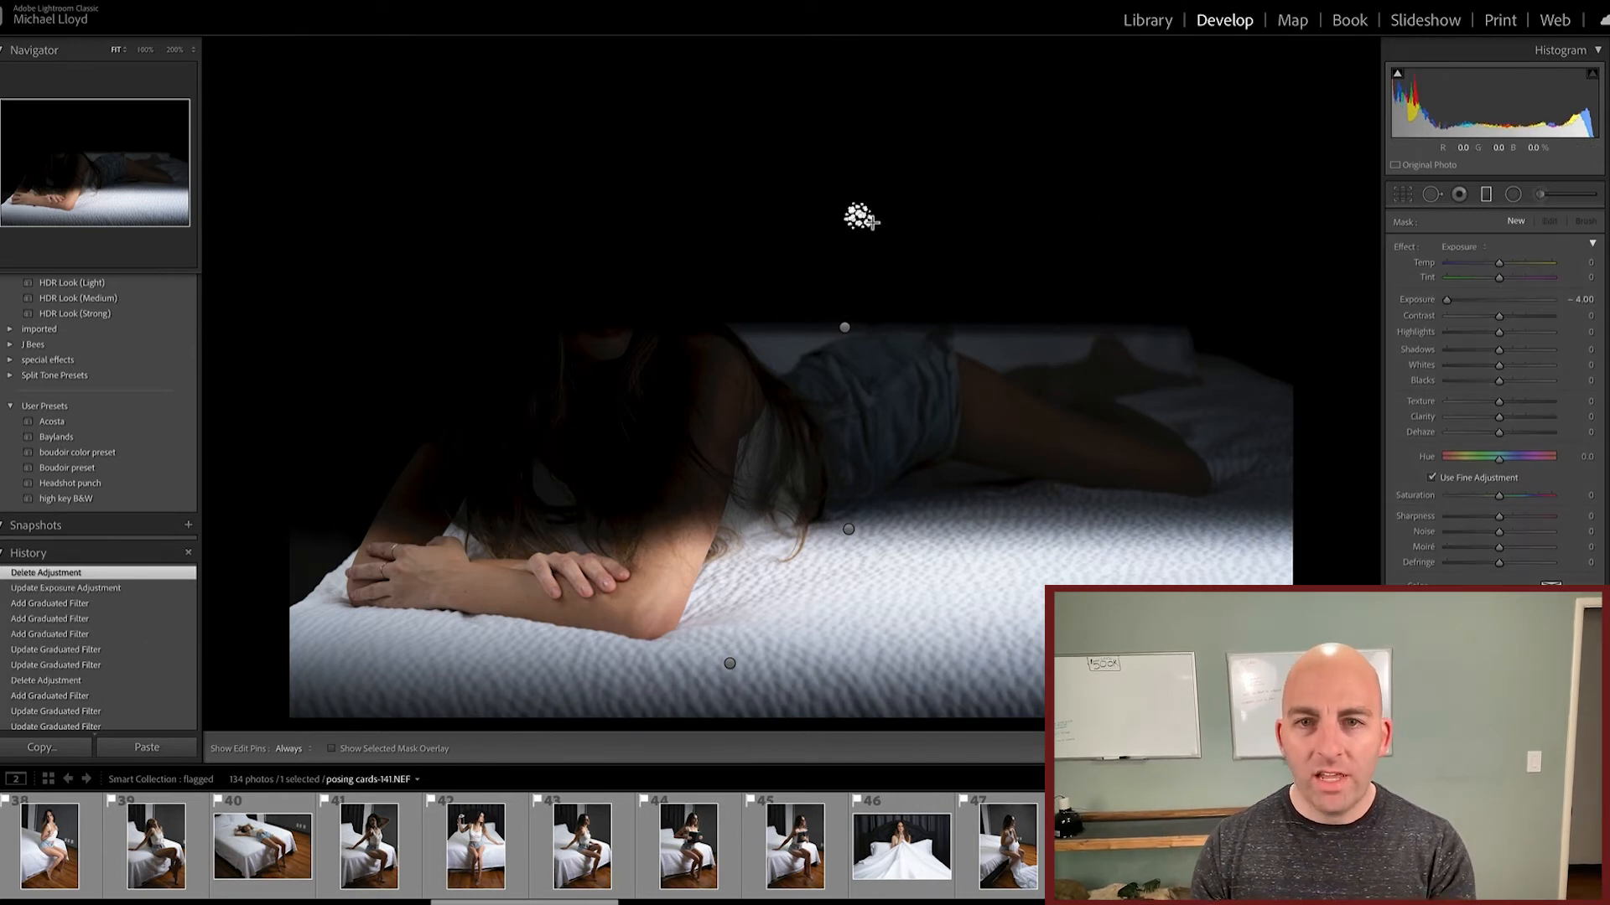
click(846, 327)
key(Delete)
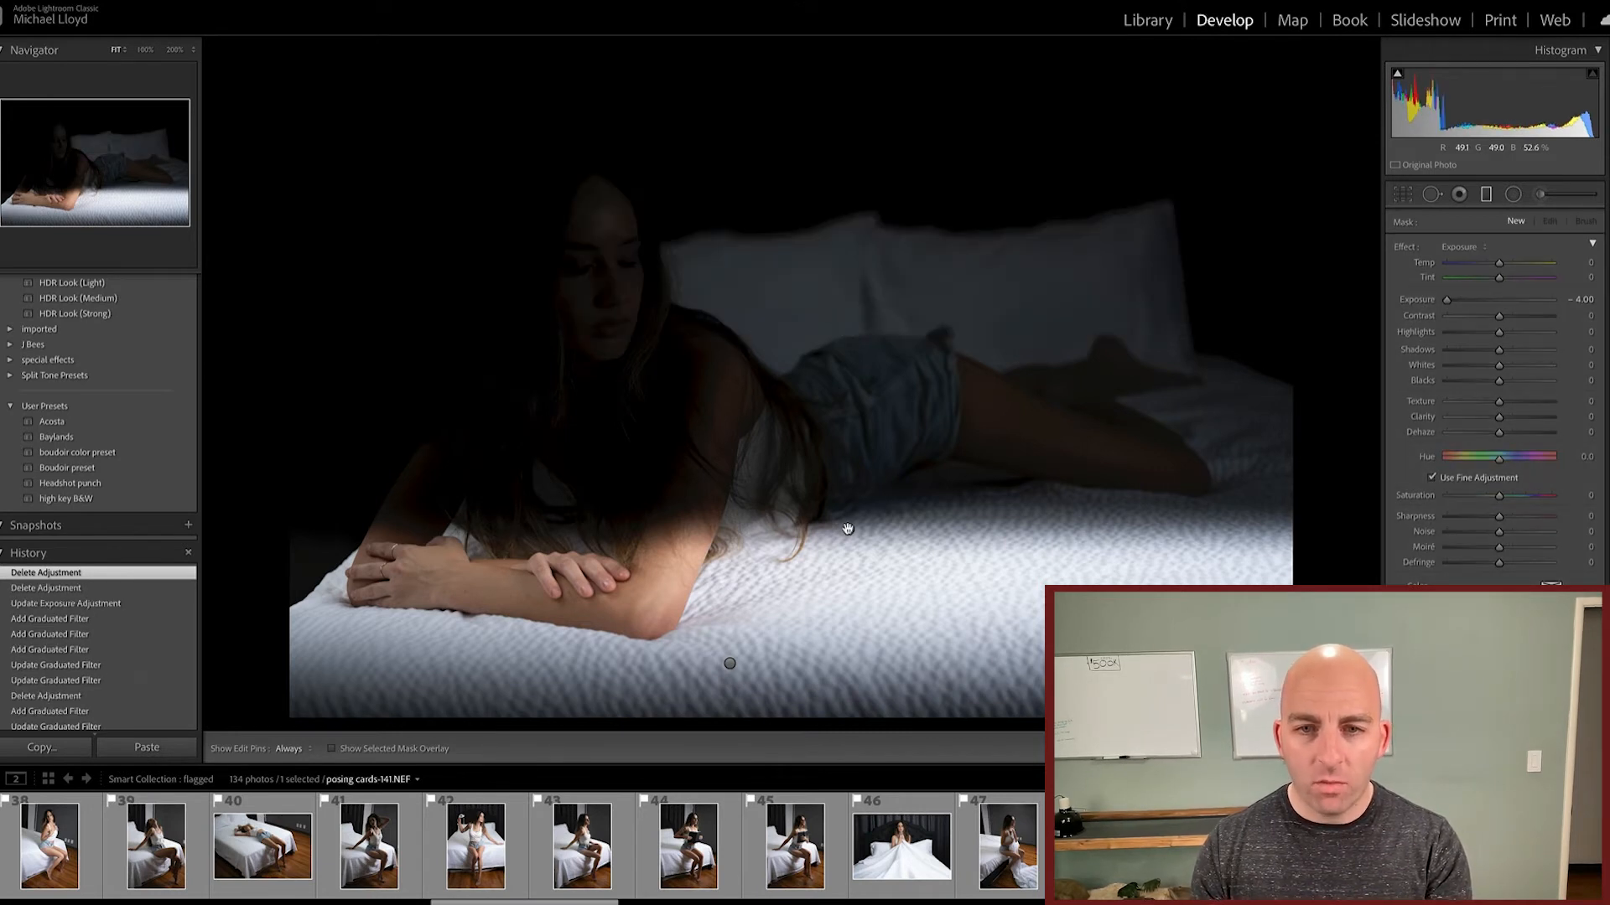
mouse_move(848, 529)
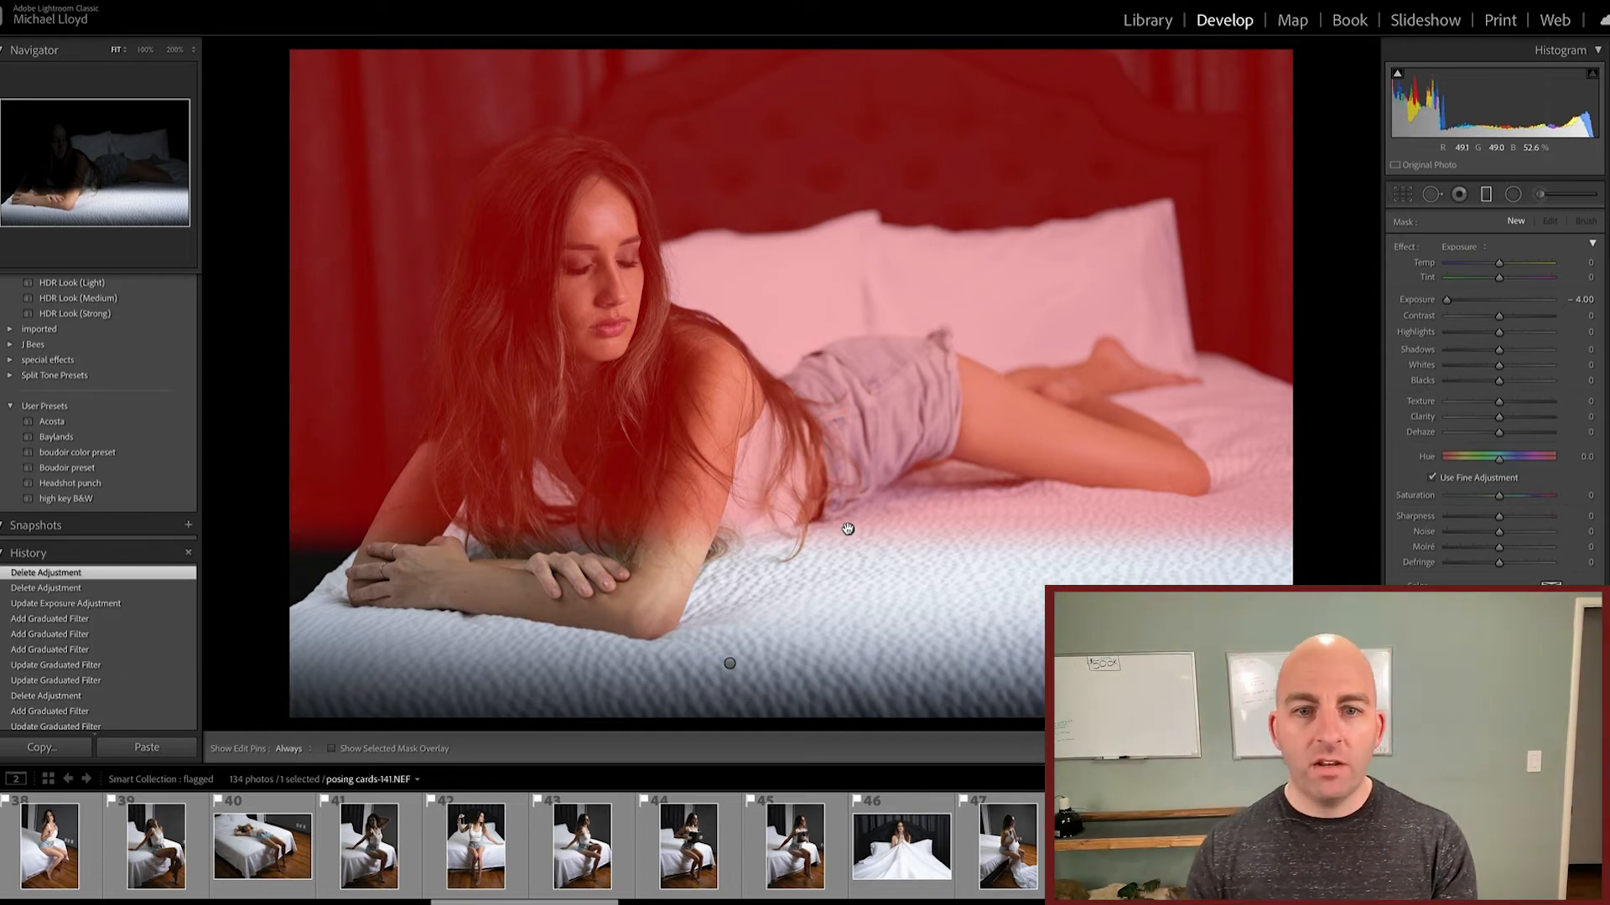
click(848, 529)
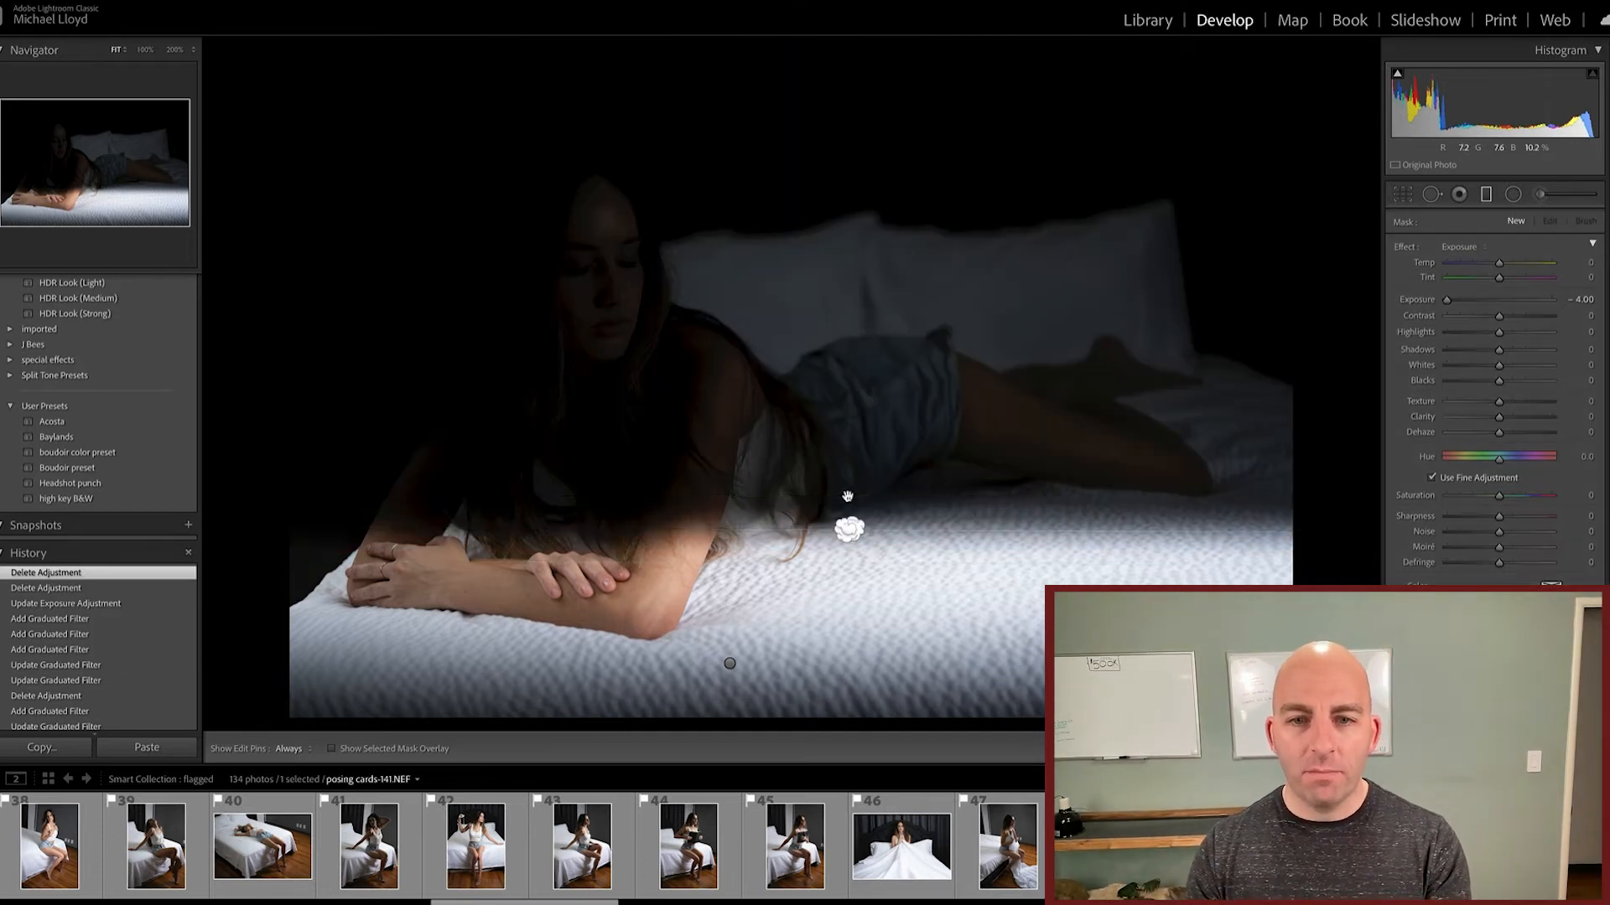
key(Delete)
Step: Shift the remaining graduated filter's darkening up over her forearms, and delete that filter
click(730, 663)
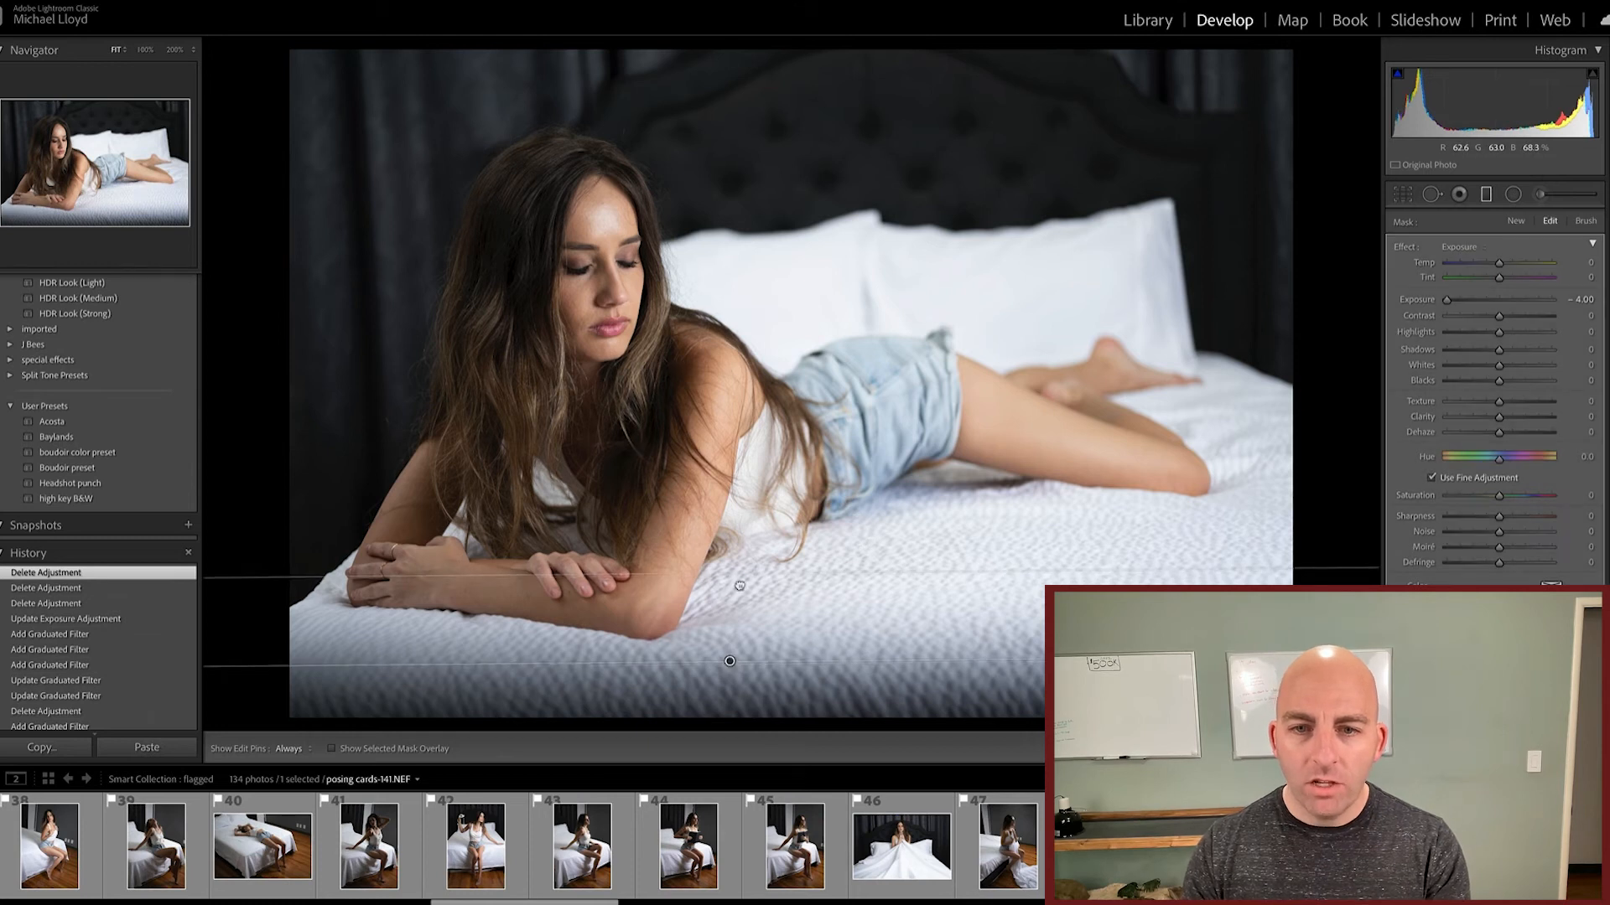
drag(732, 632, 742, 543)
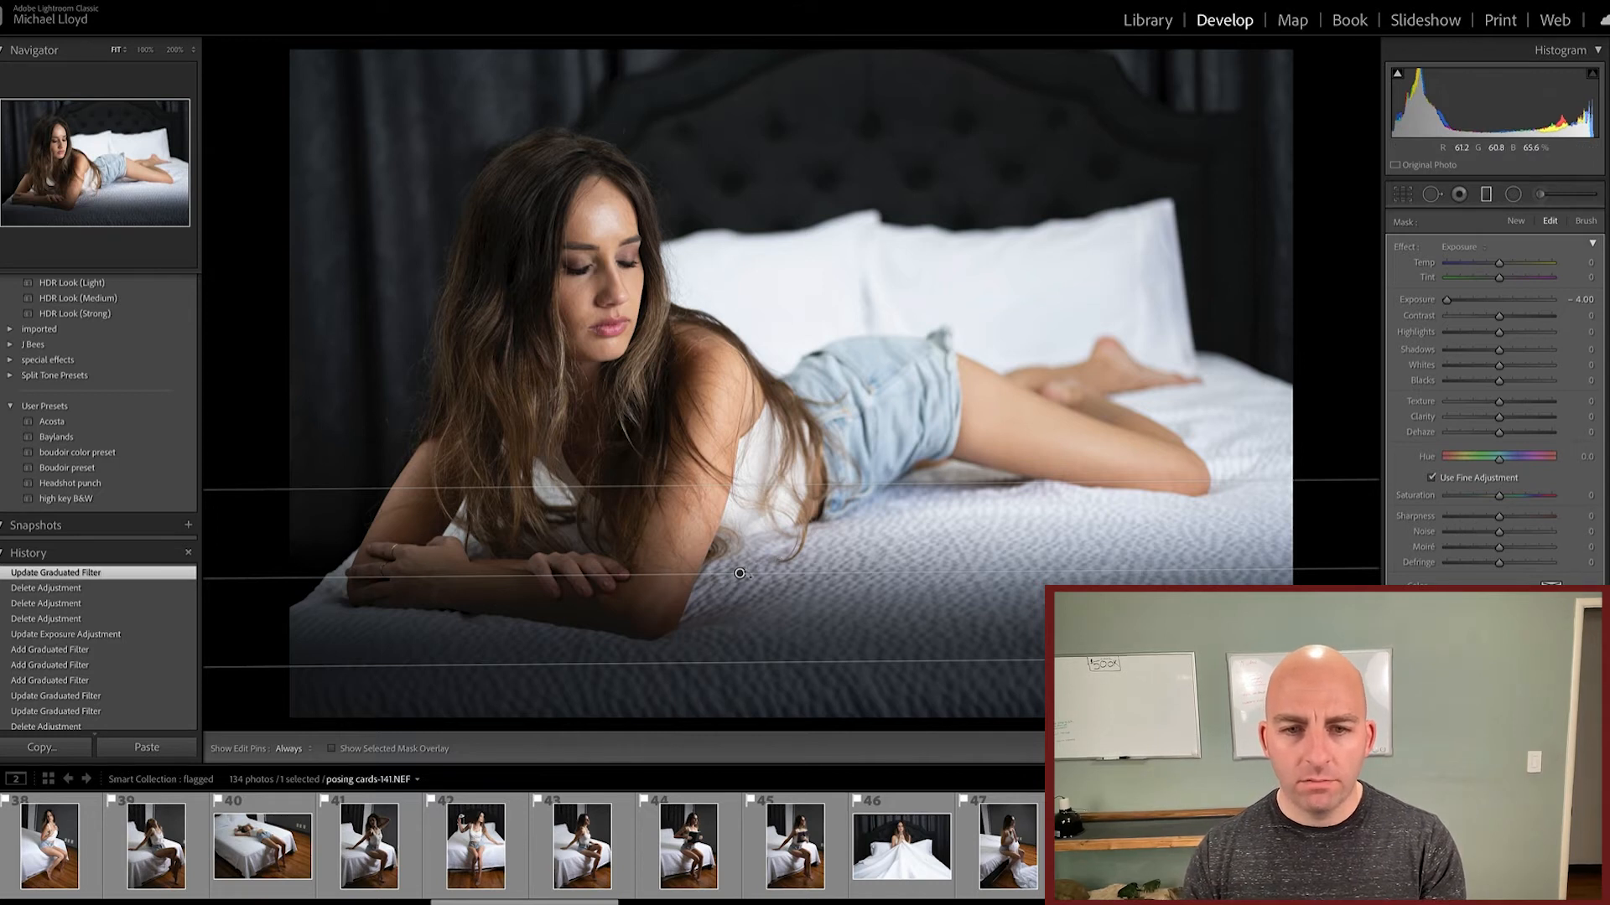
mouse_move(740, 574)
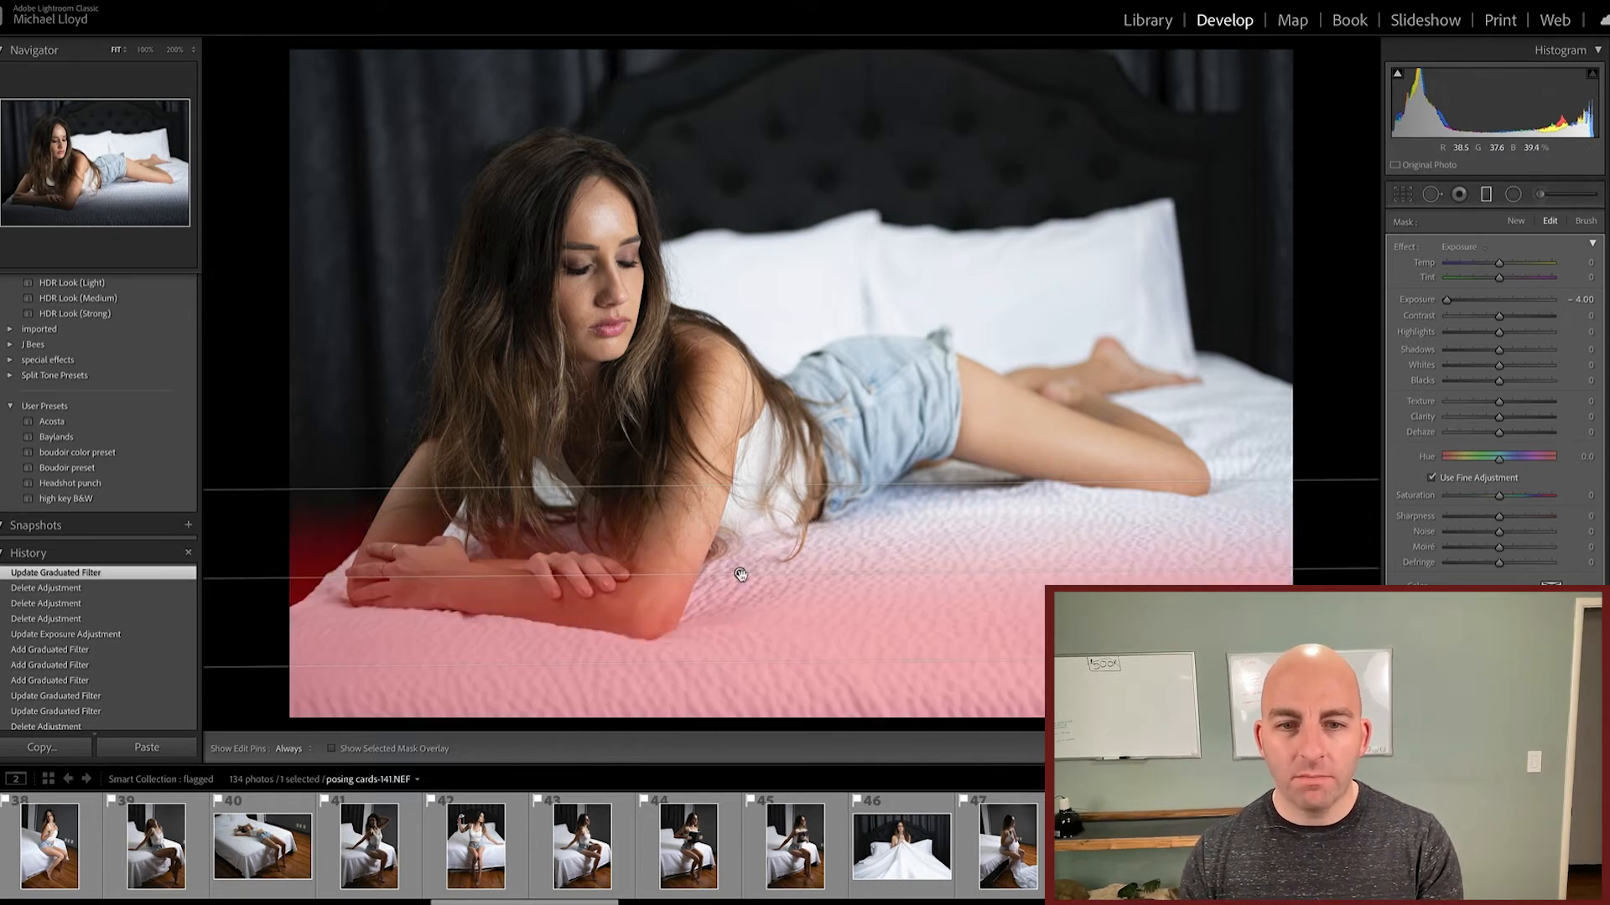
key(Delete)
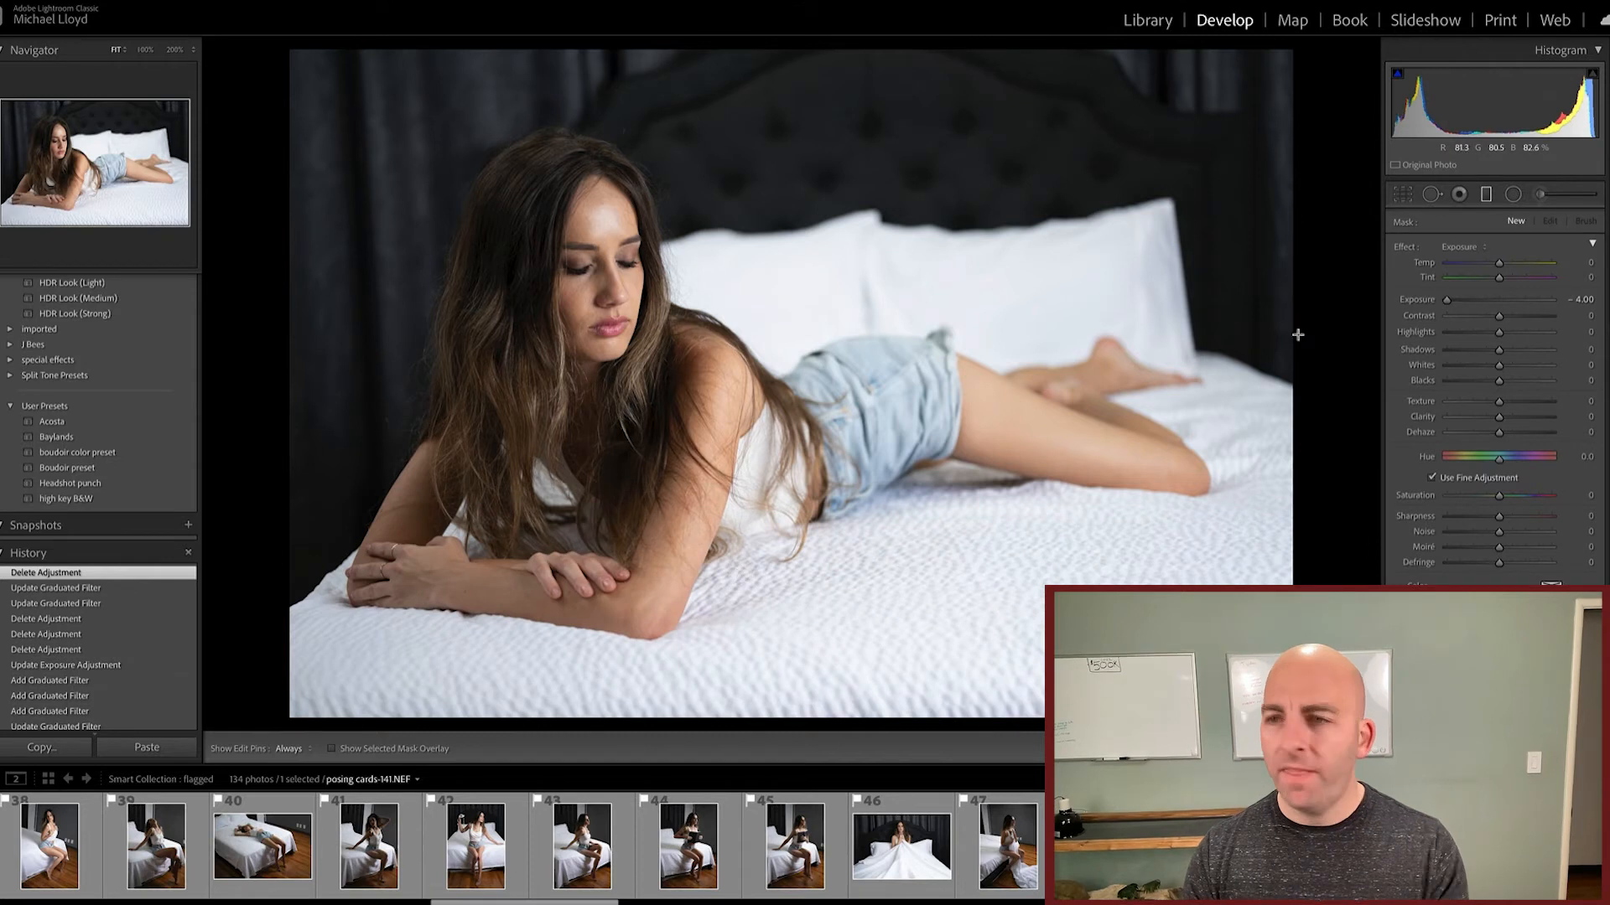
Step: Add a radial filter with Exposure at -4.00 that darkens the surroundings, and center its ellipse on her face
click(1514, 195)
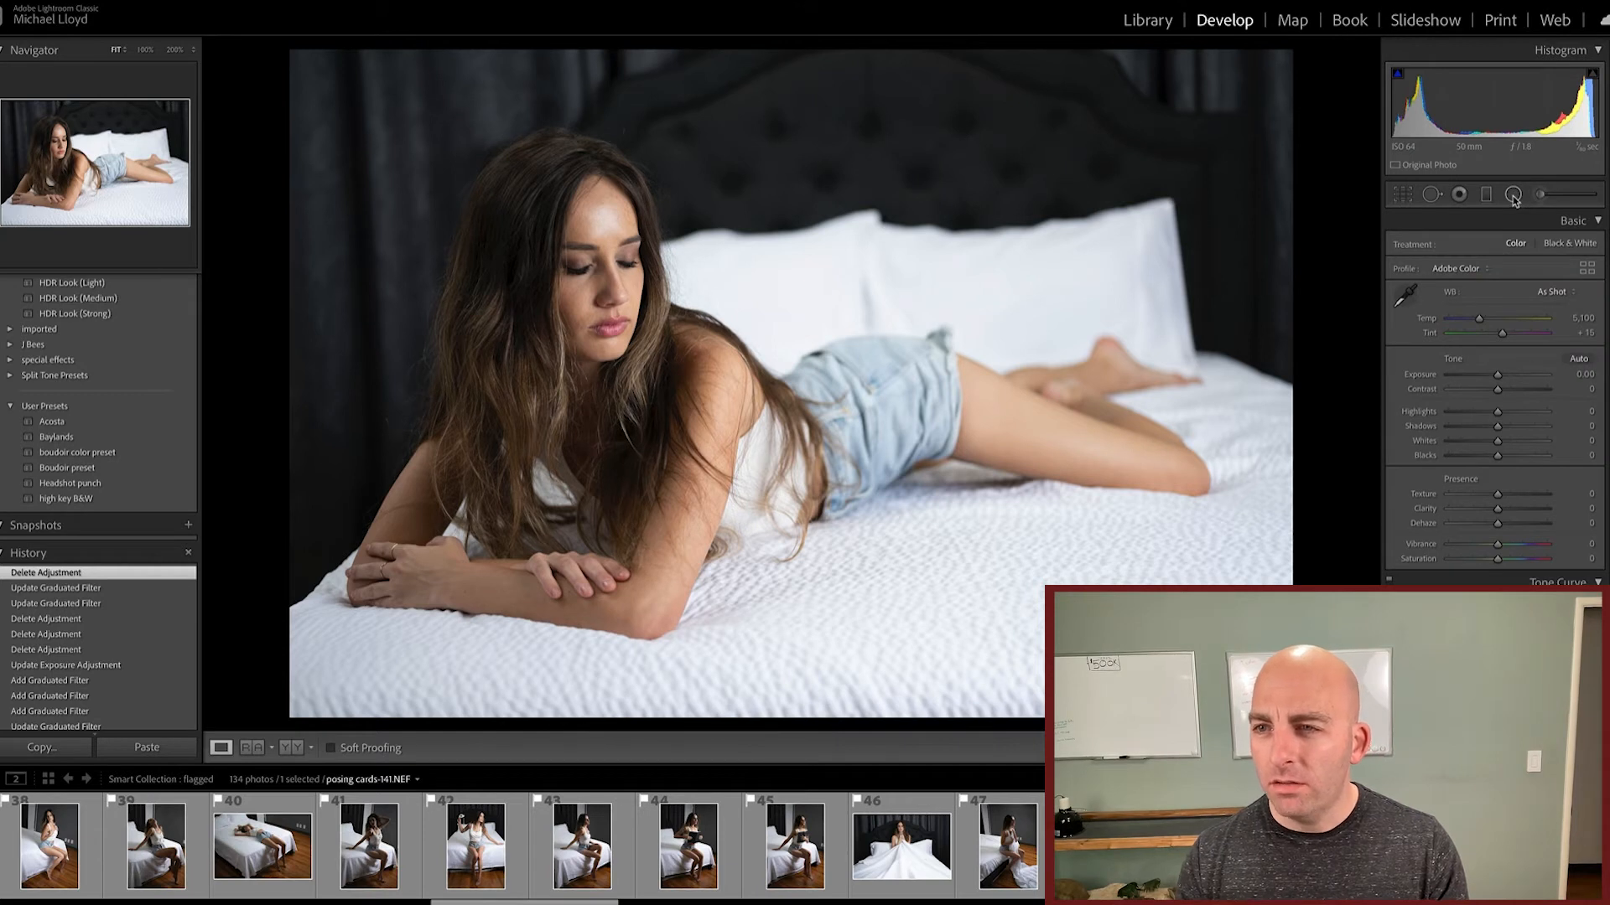
click(1513, 195)
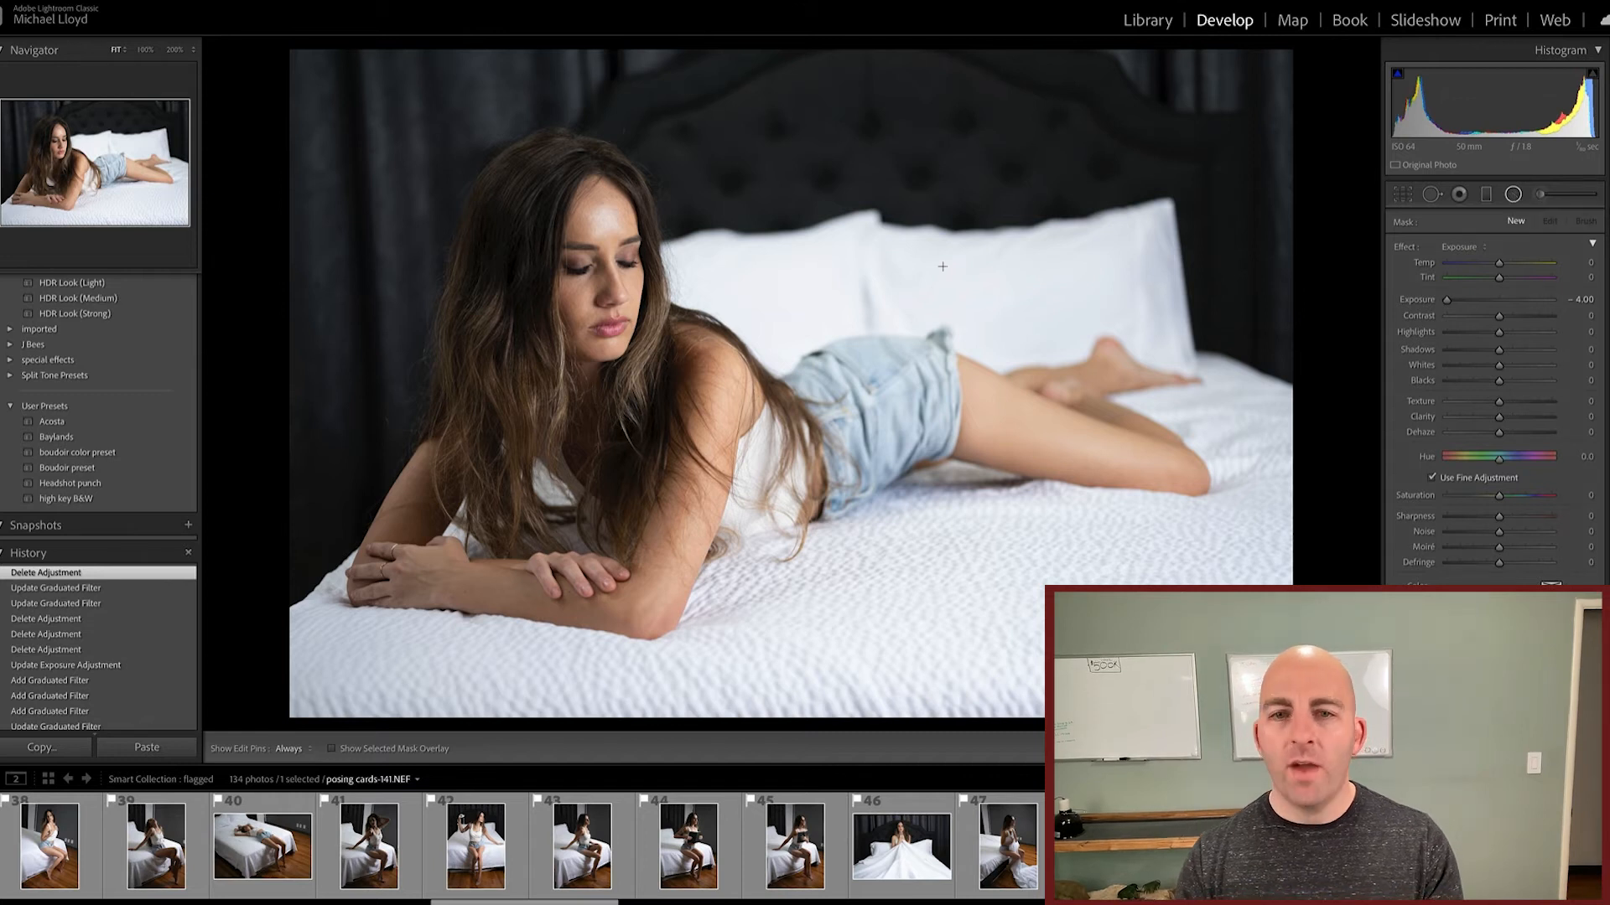
drag(756, 255, 1027, 500)
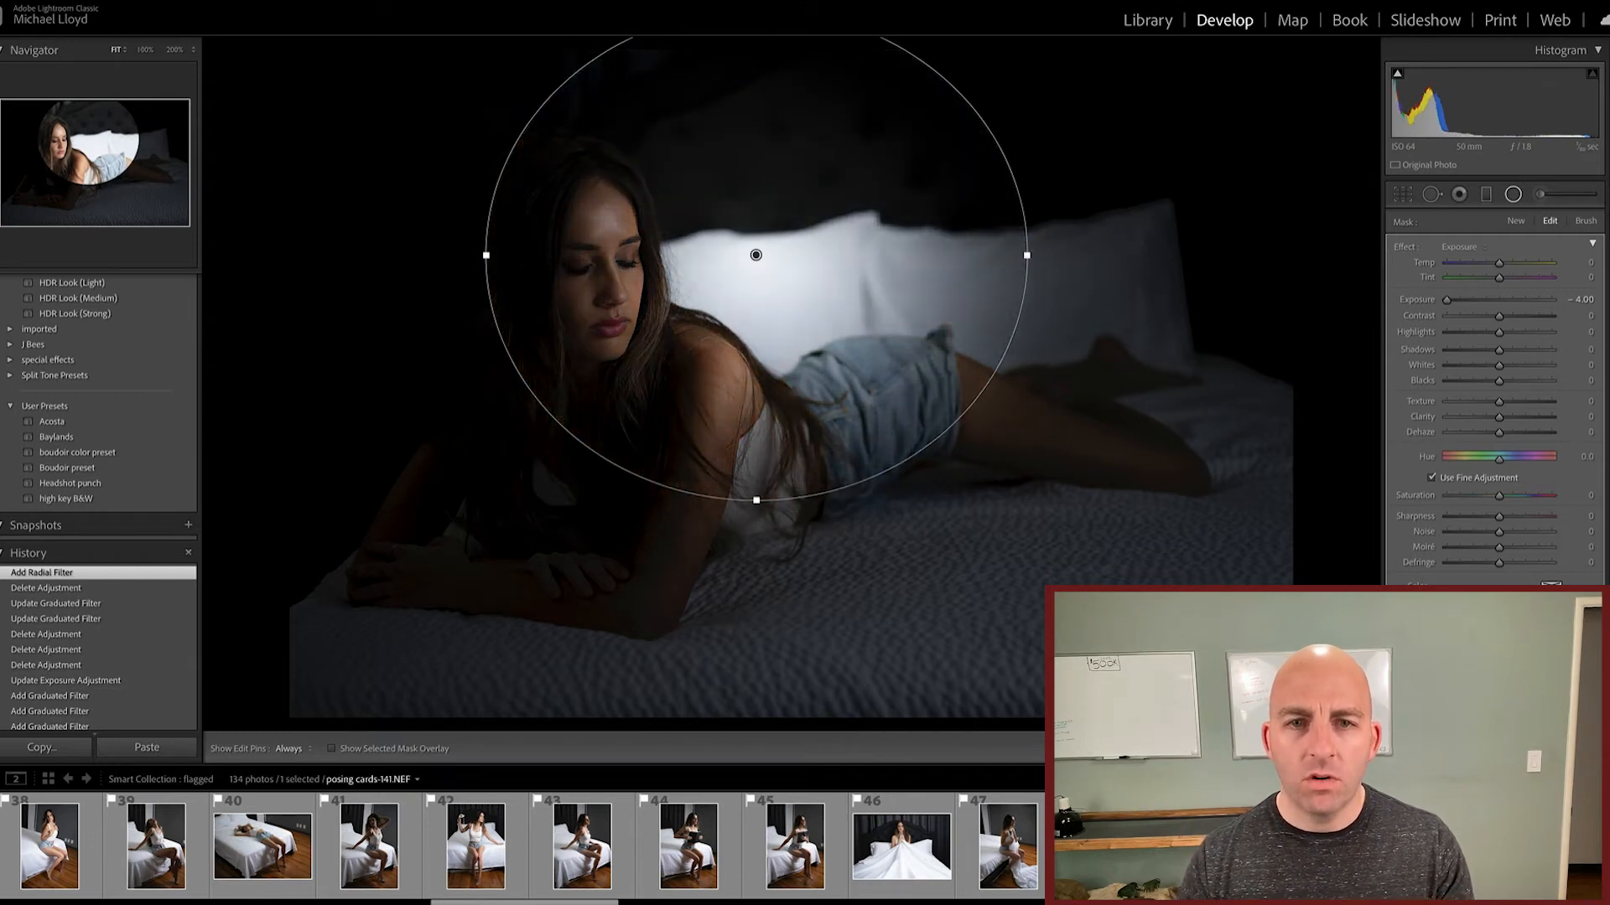
drag(755, 254, 605, 277)
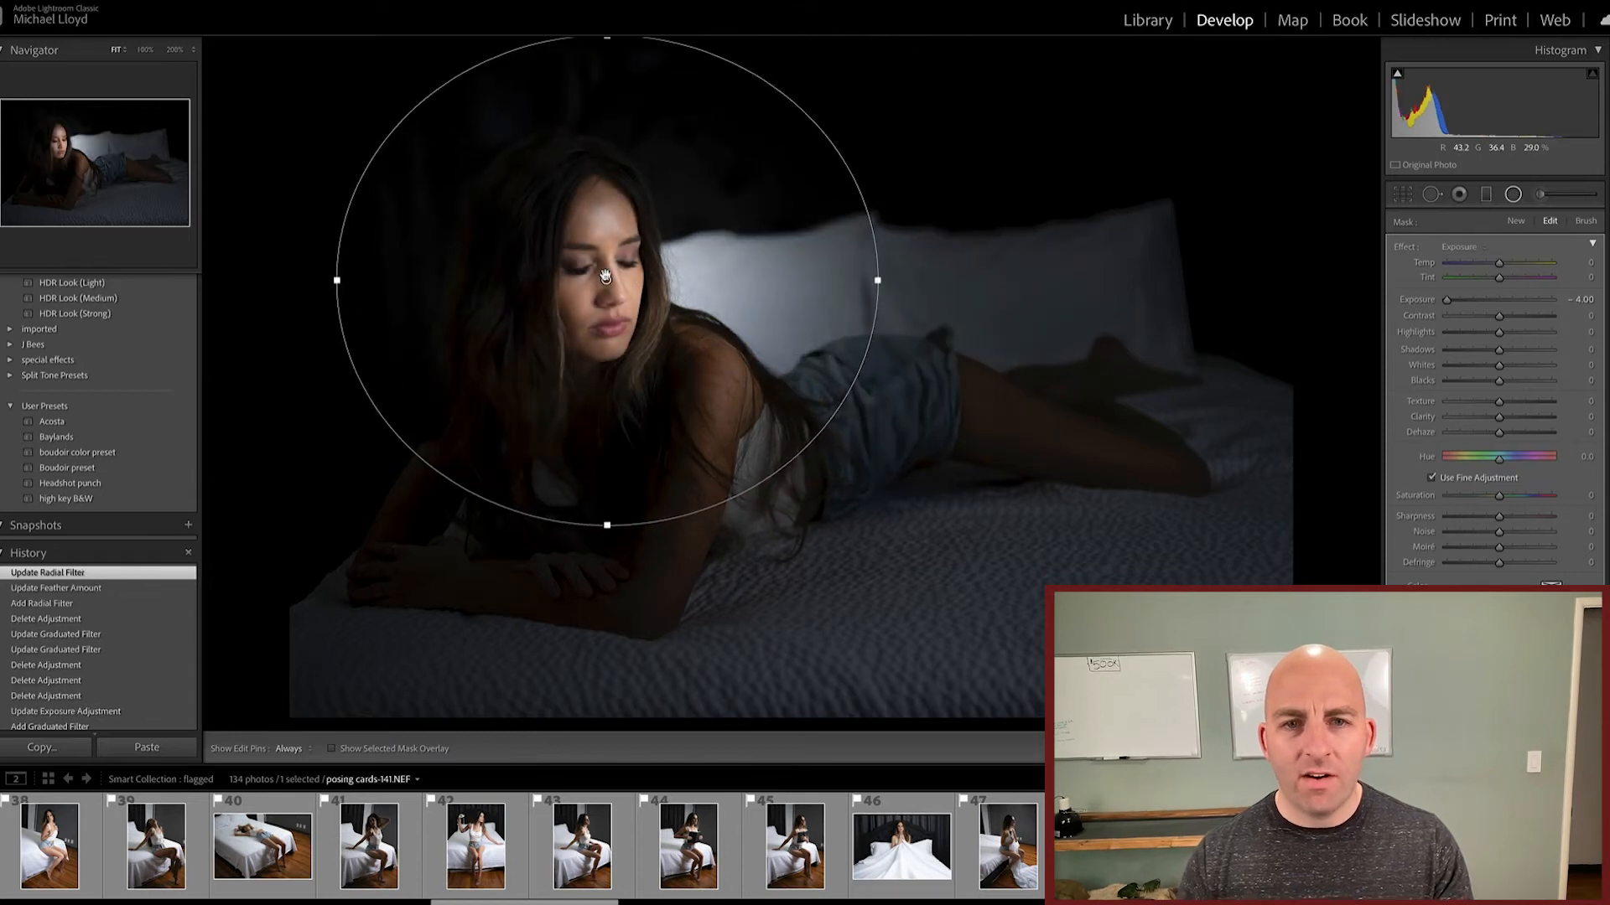
Step: Reset the radial filter's Exposure and raise it to 2.44, brightening everything outside the ellipse
double_click(1405, 303)
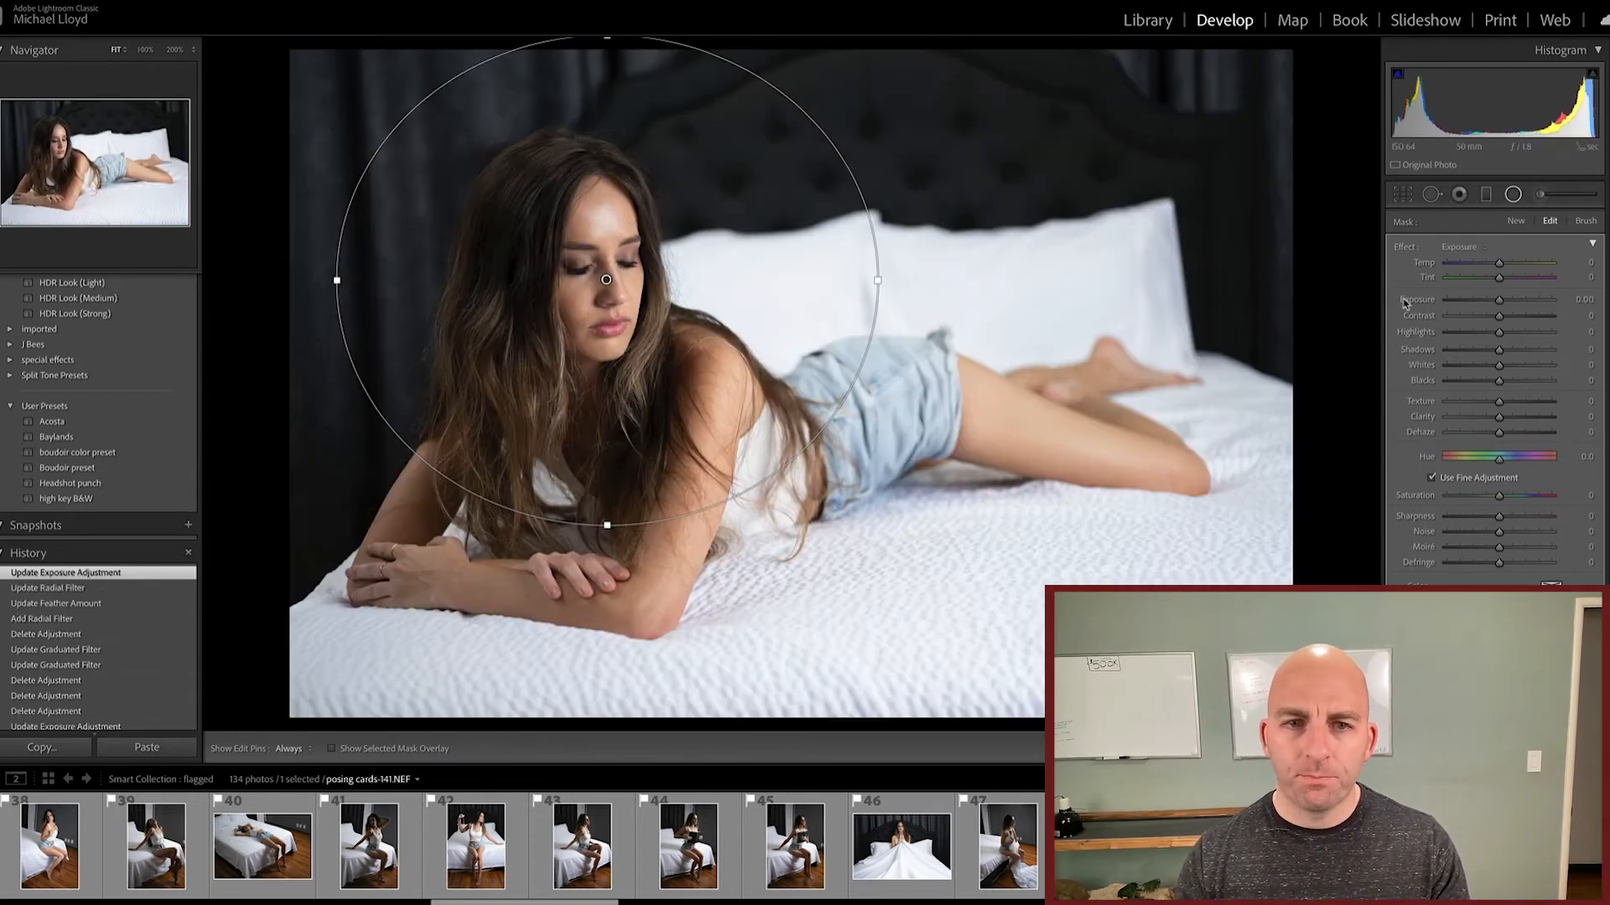
click(1516, 306)
drag(1516, 306, 1532, 302)
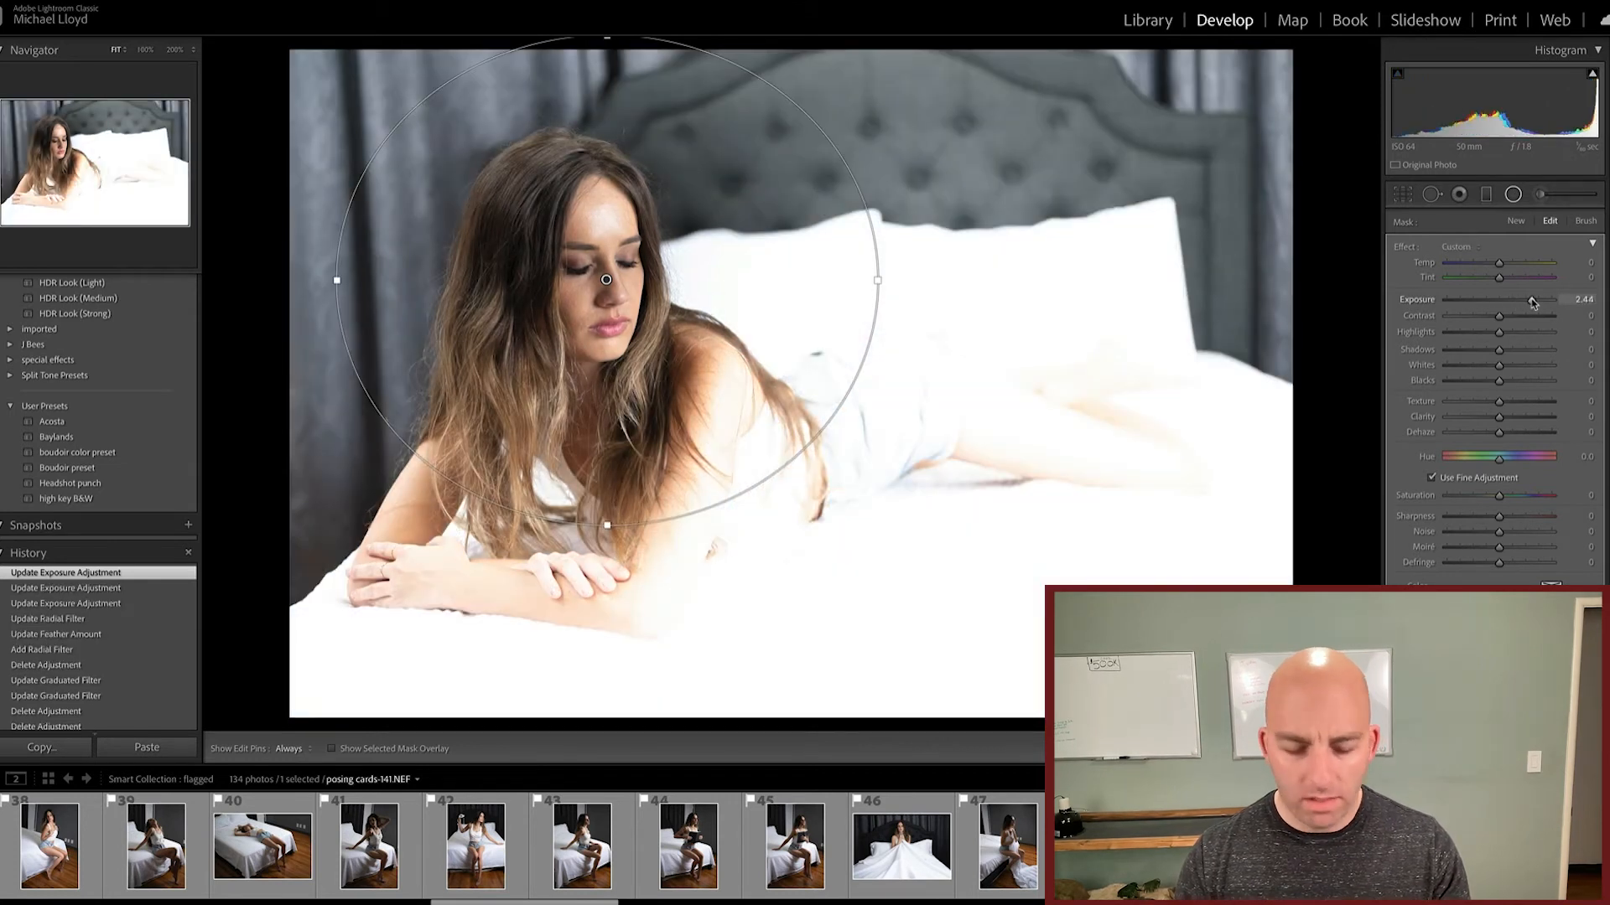
click(1514, 197)
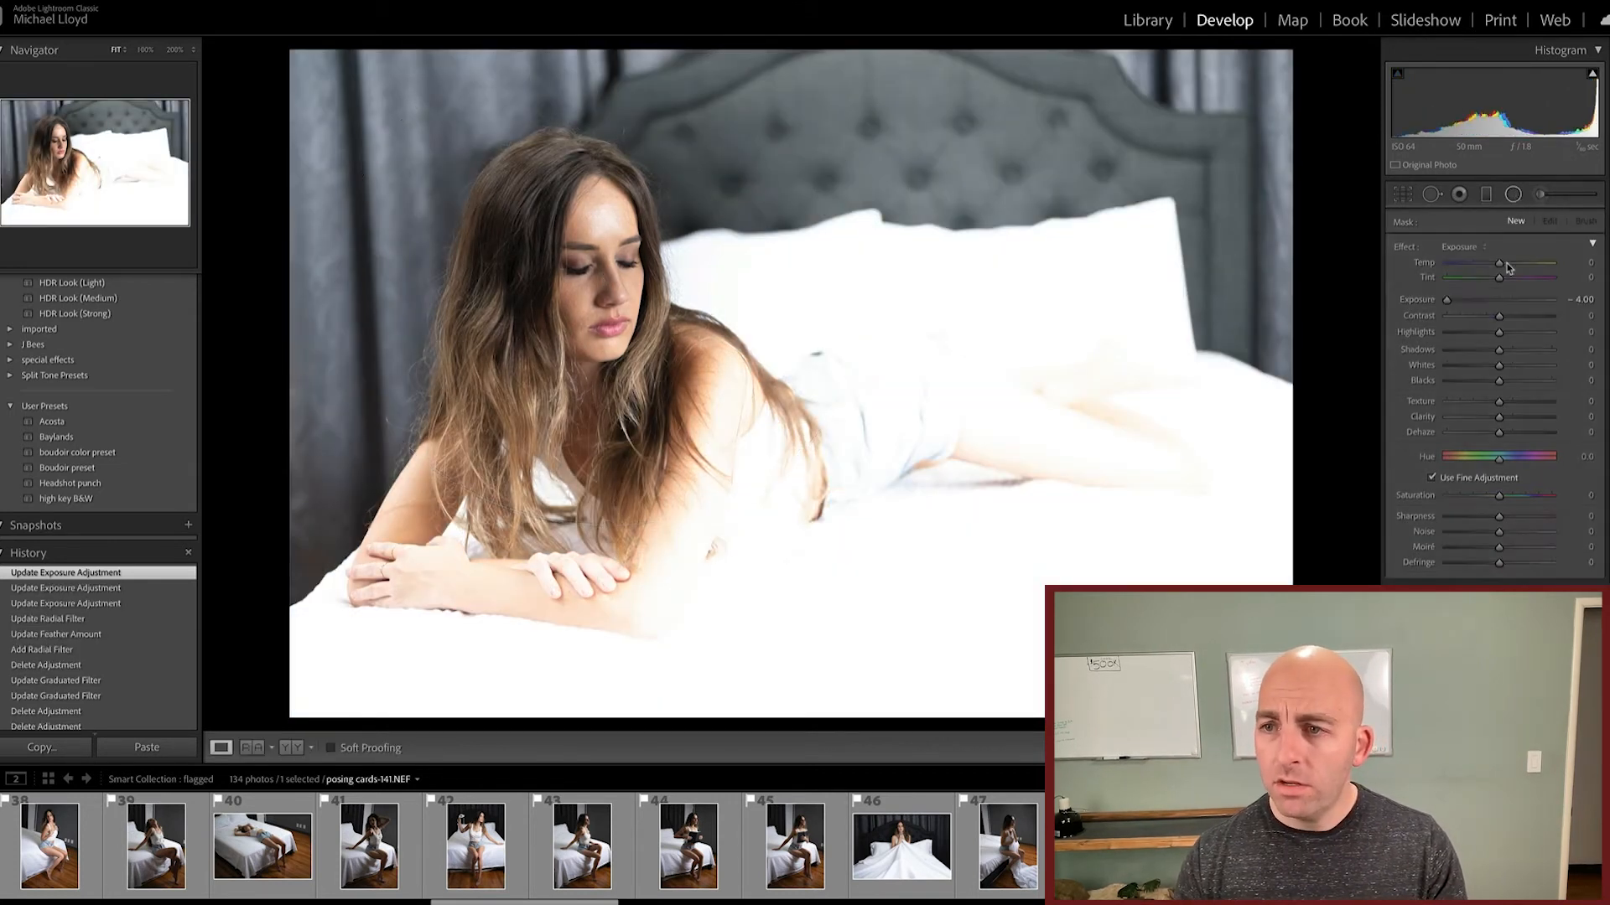
Step: Set the photo's overall Exposure to -1.20 and add a radial filter with Exposure at -1.02 around her head
click(1466, 376)
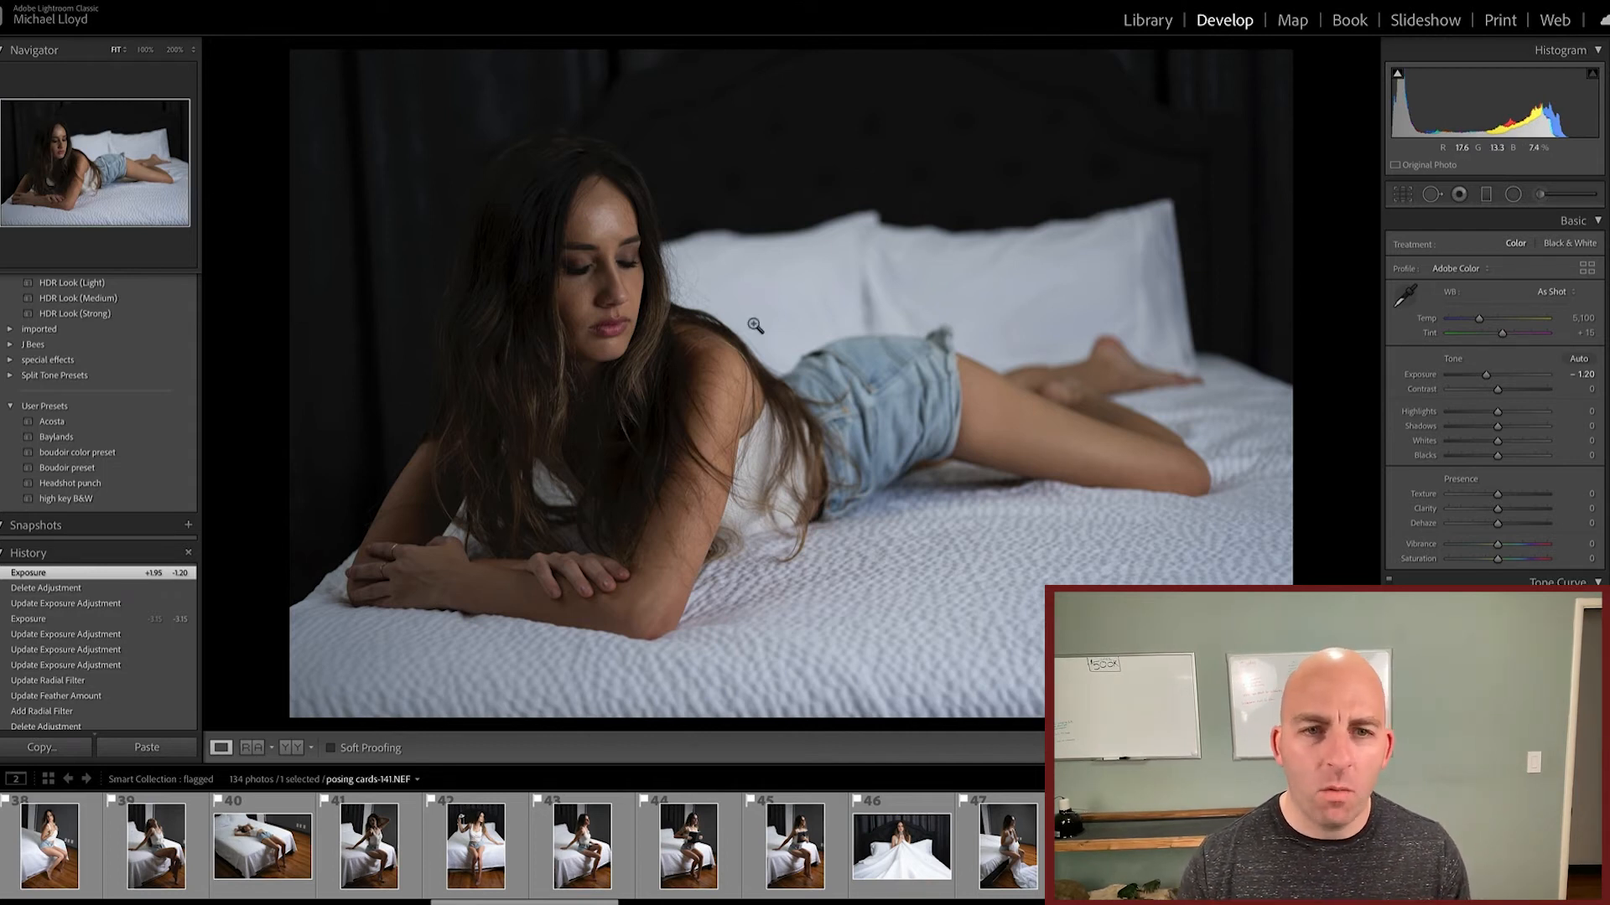
click(1512, 194)
mouse_move(558, 237)
mouse_down()
mouse_move(735, 387)
mouse_move(591, 279)
mouse_up()
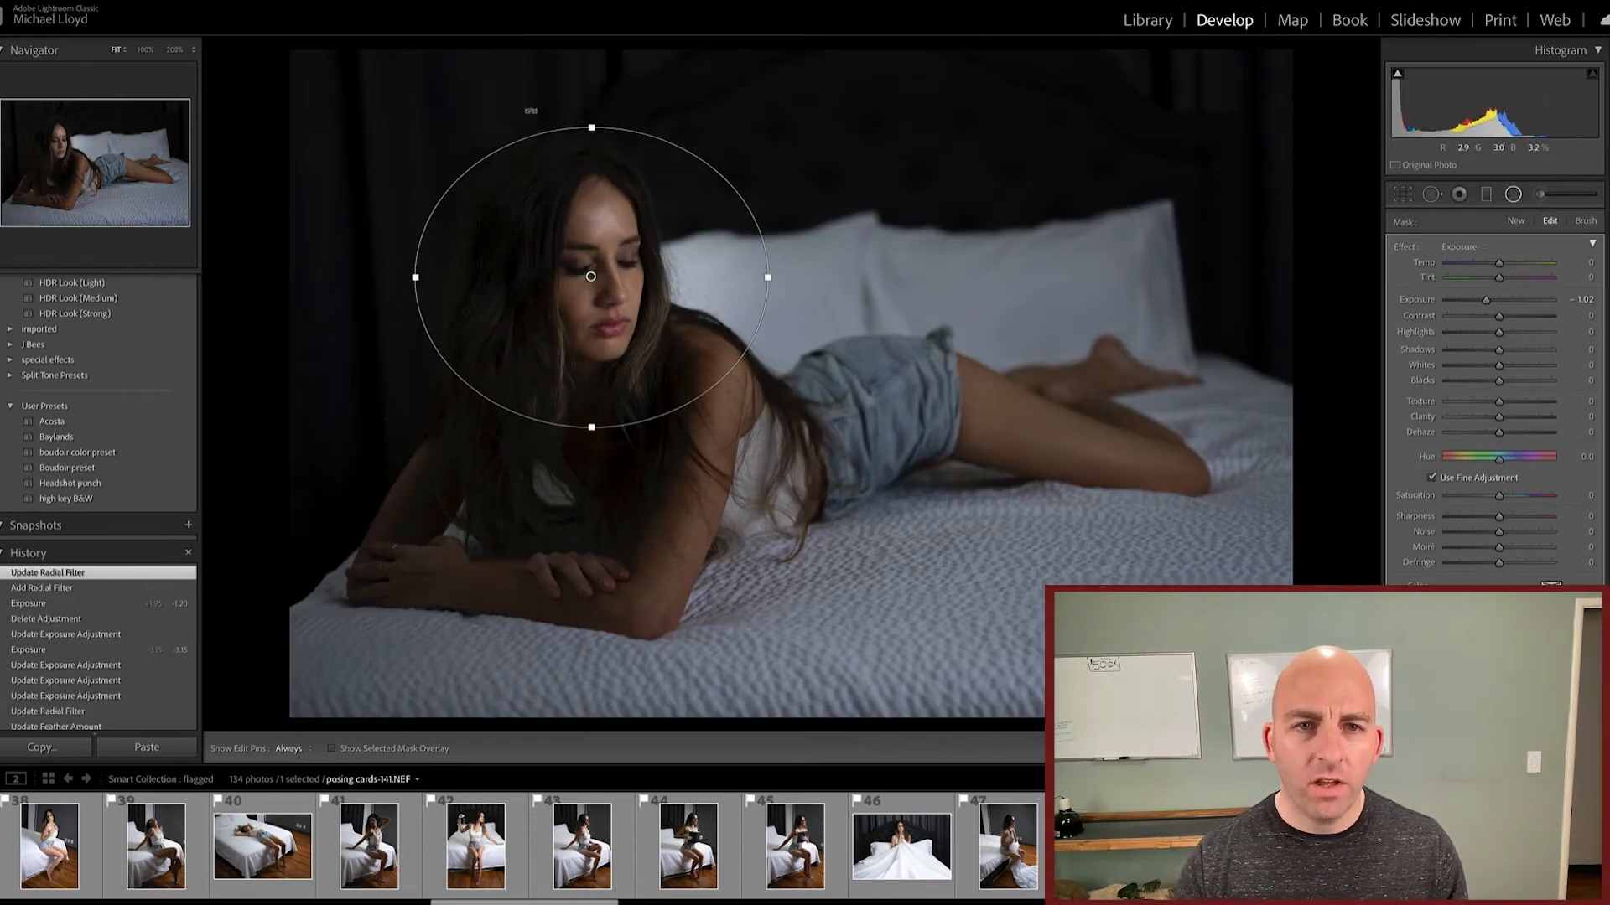
Step: Reshape the radial filter into a narrow upright oval and center it over her face
drag(590, 128, 573, 99)
drag(768, 277, 652, 276)
drag(587, 460, 590, 405)
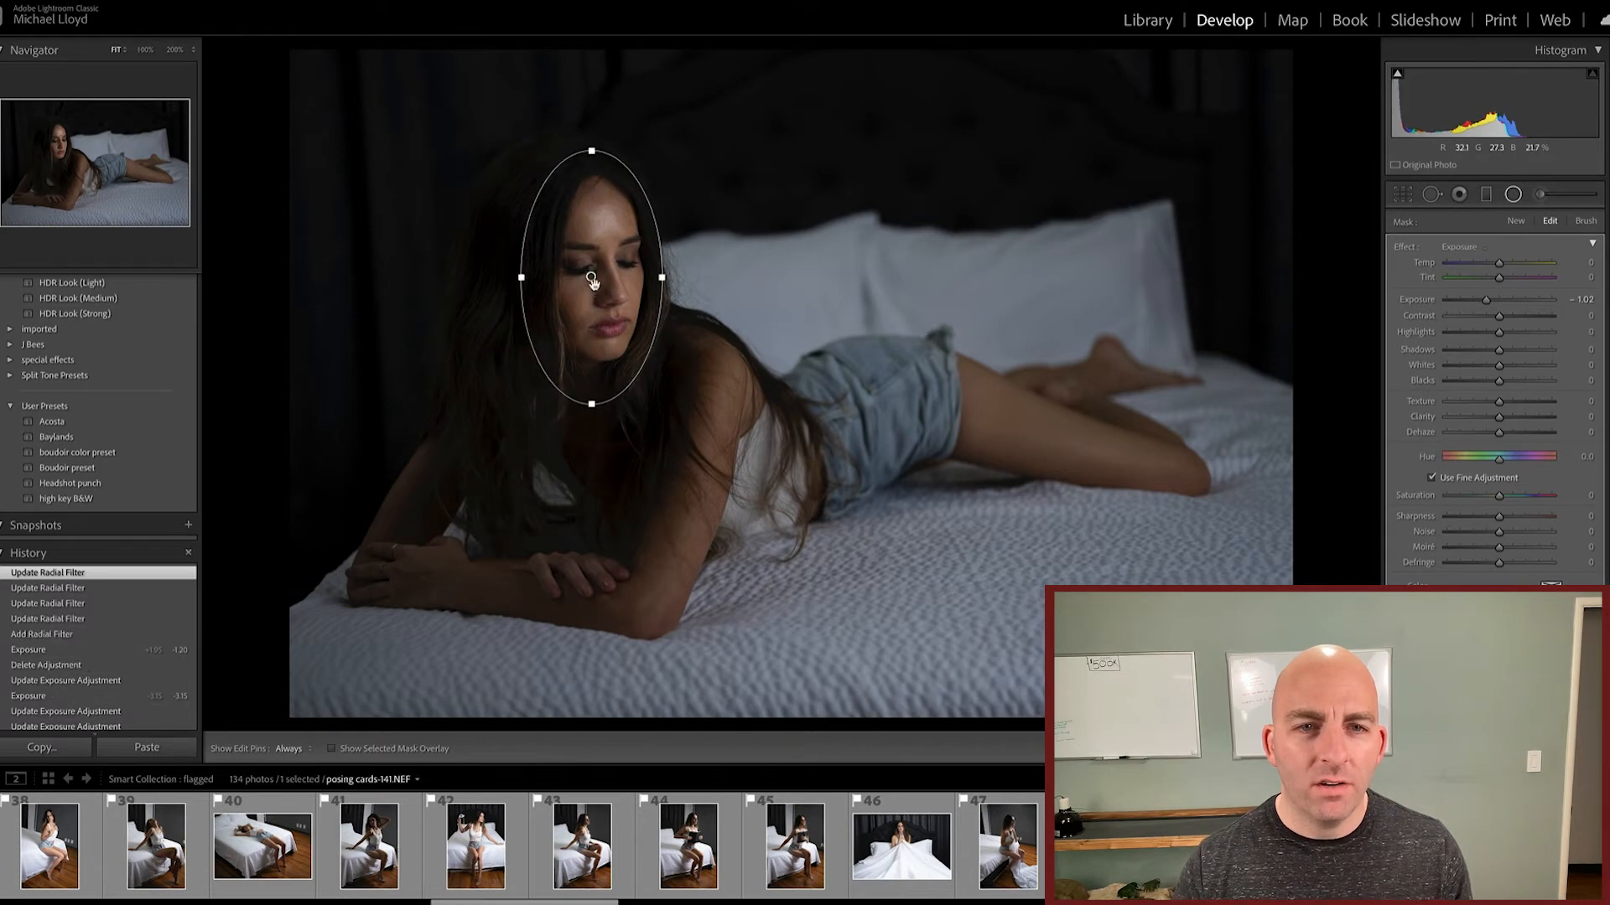
drag(594, 274, 599, 267)
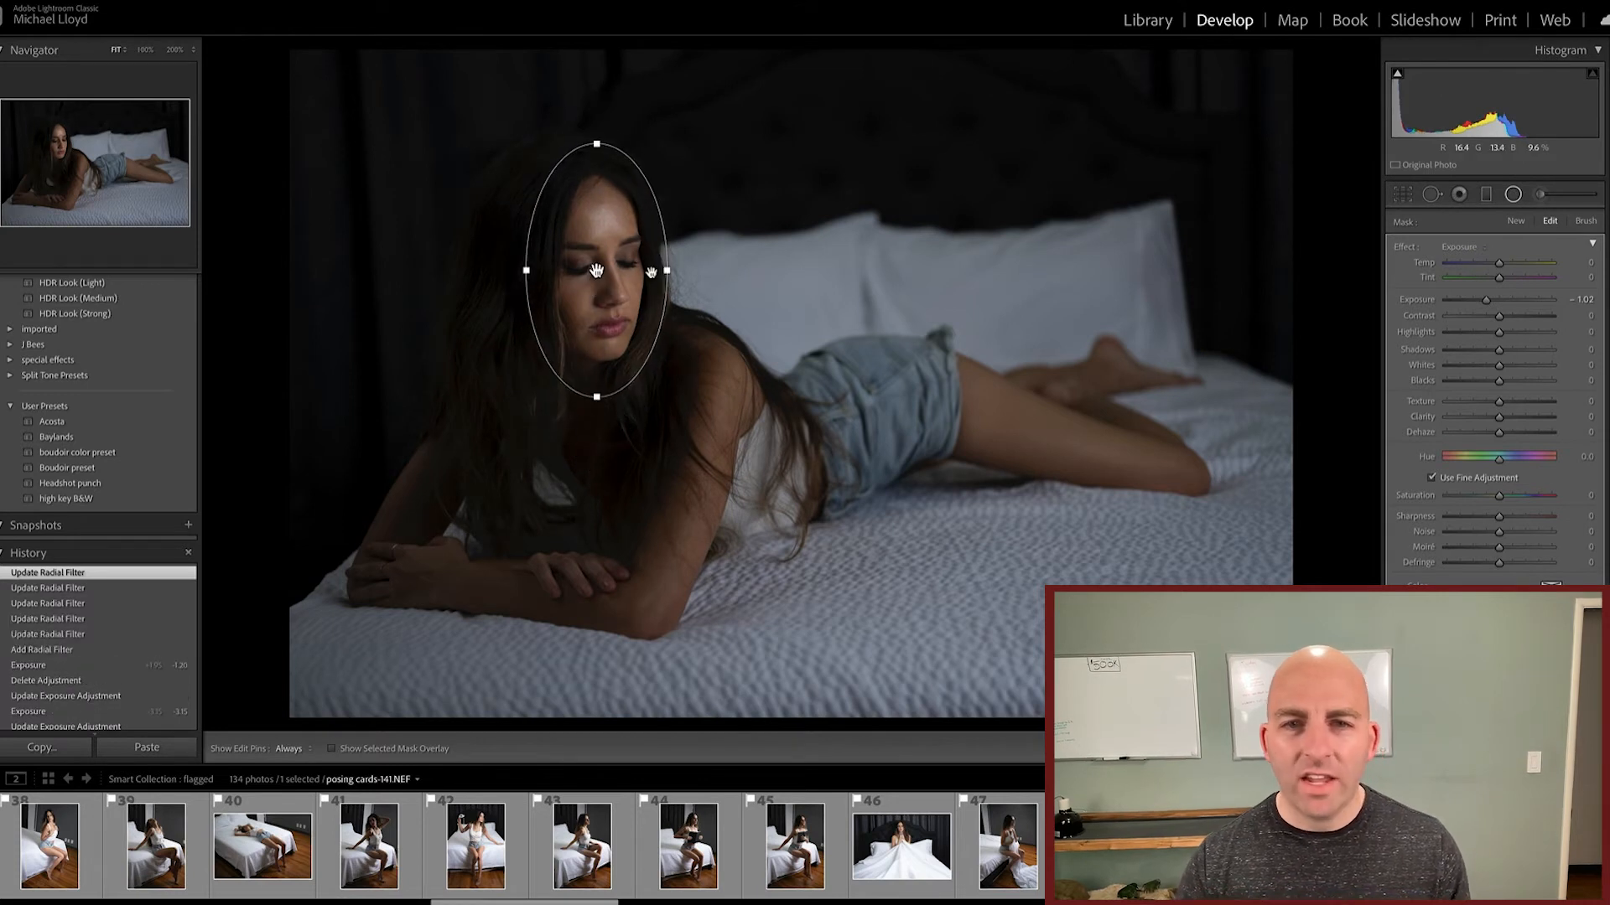
Step: Raise the radial filter's Exposure to 3.30, invert its mask so only the face is brightened, and reduce the brightening
click(1510, 300)
drag(1513, 300, 1541, 304)
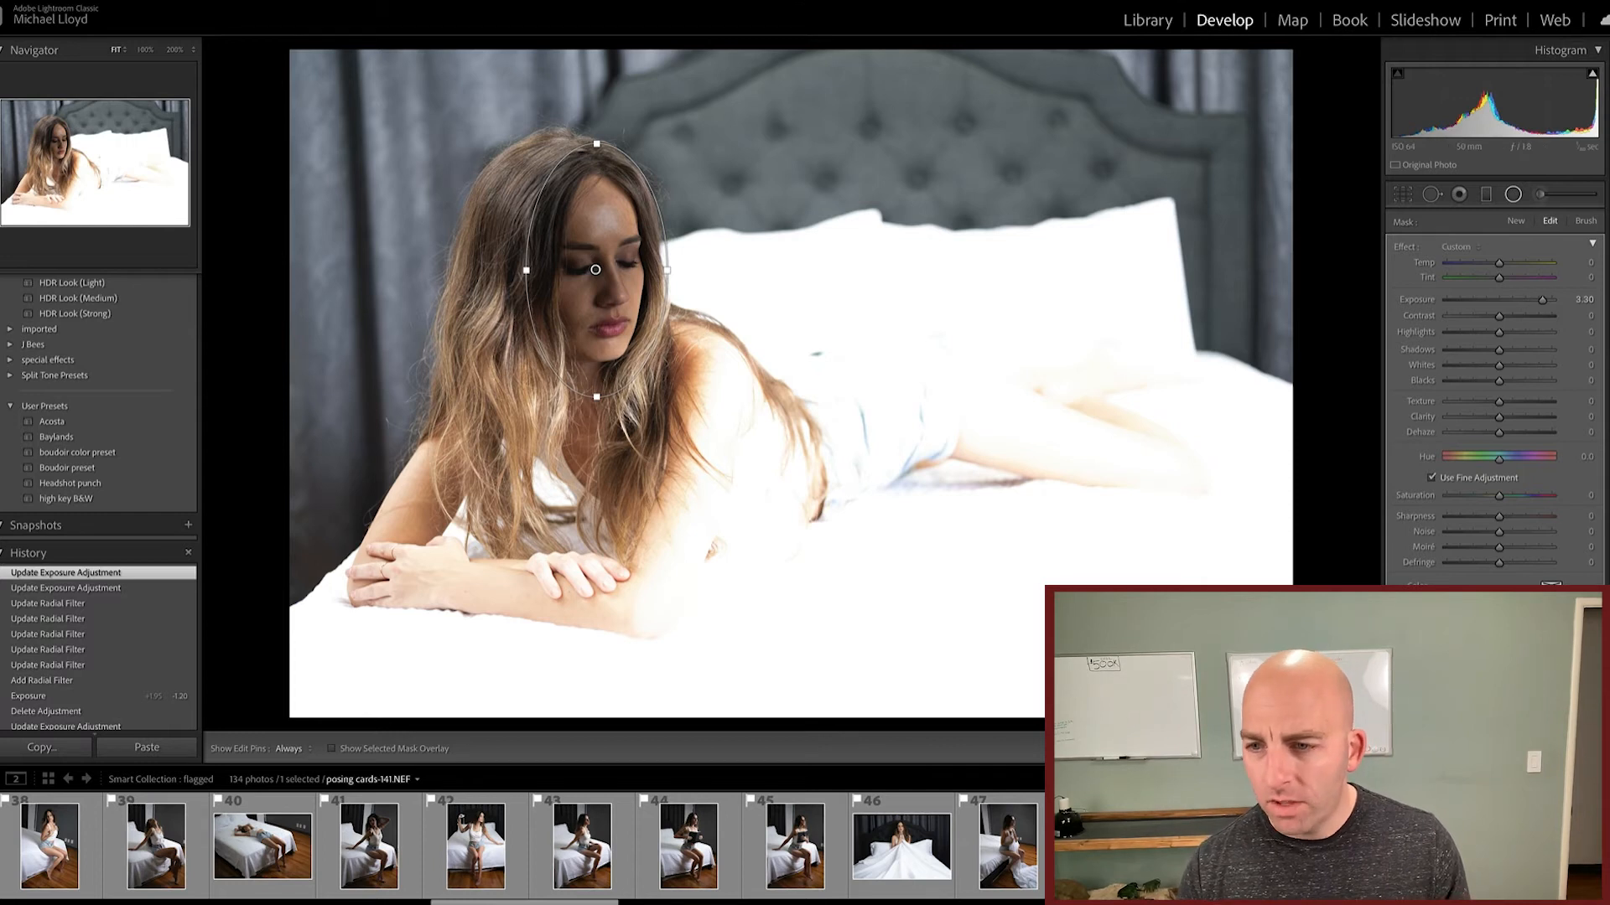
key(apostrophe)
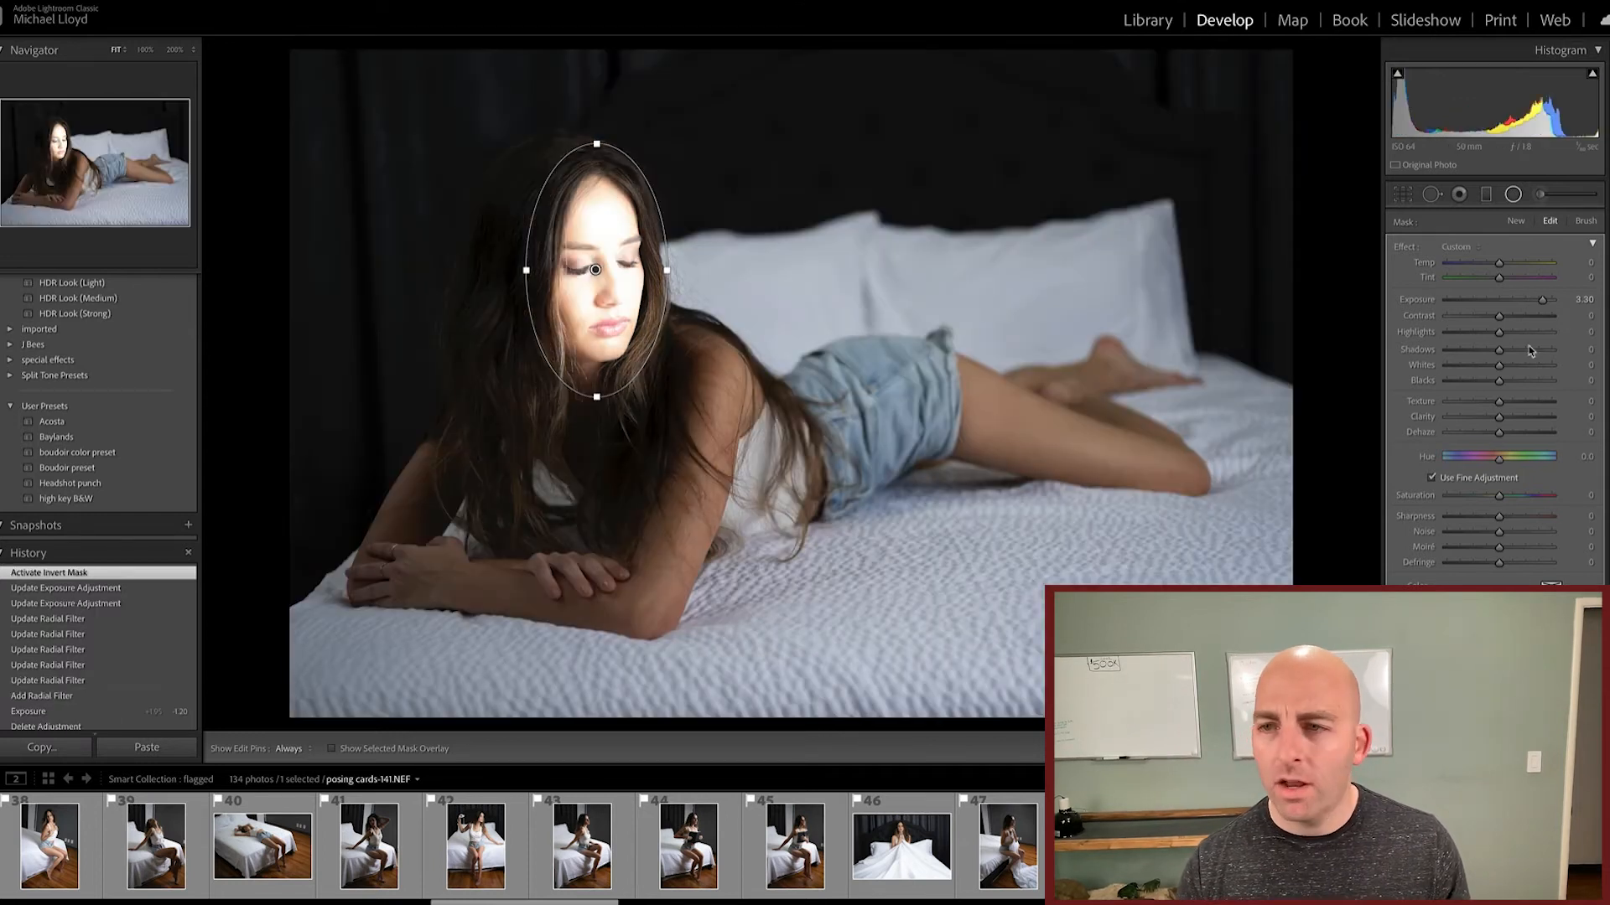
drag(1543, 304, 1514, 304)
Step: Delete the face radial filter and reset the photo's overall Exposure to 0.00
key(shift+m)
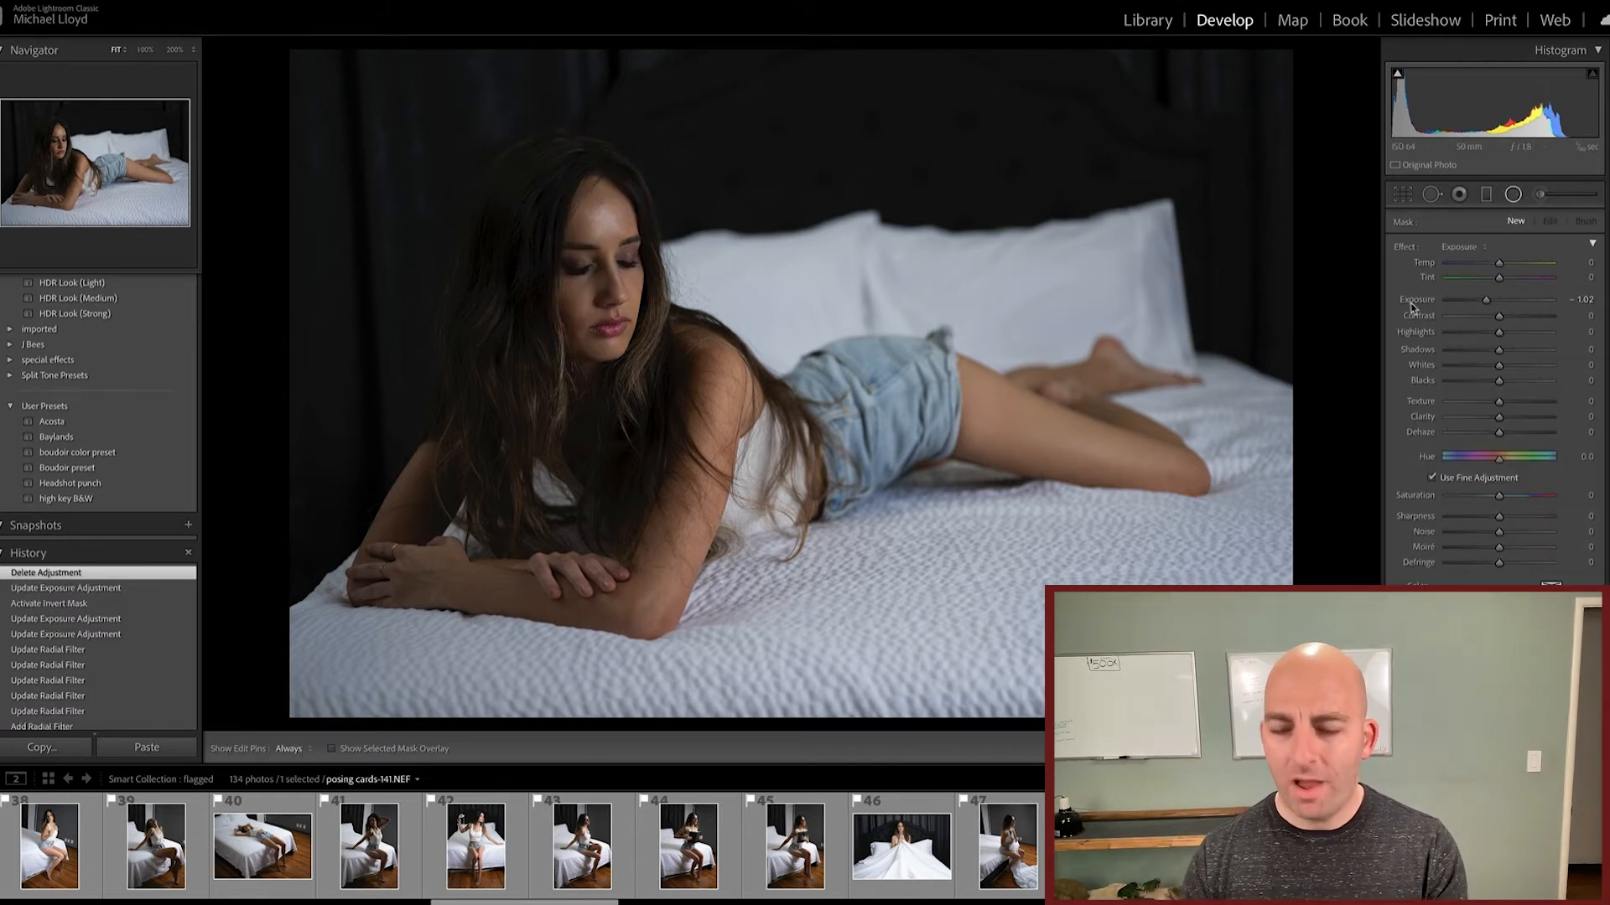
click(1514, 195)
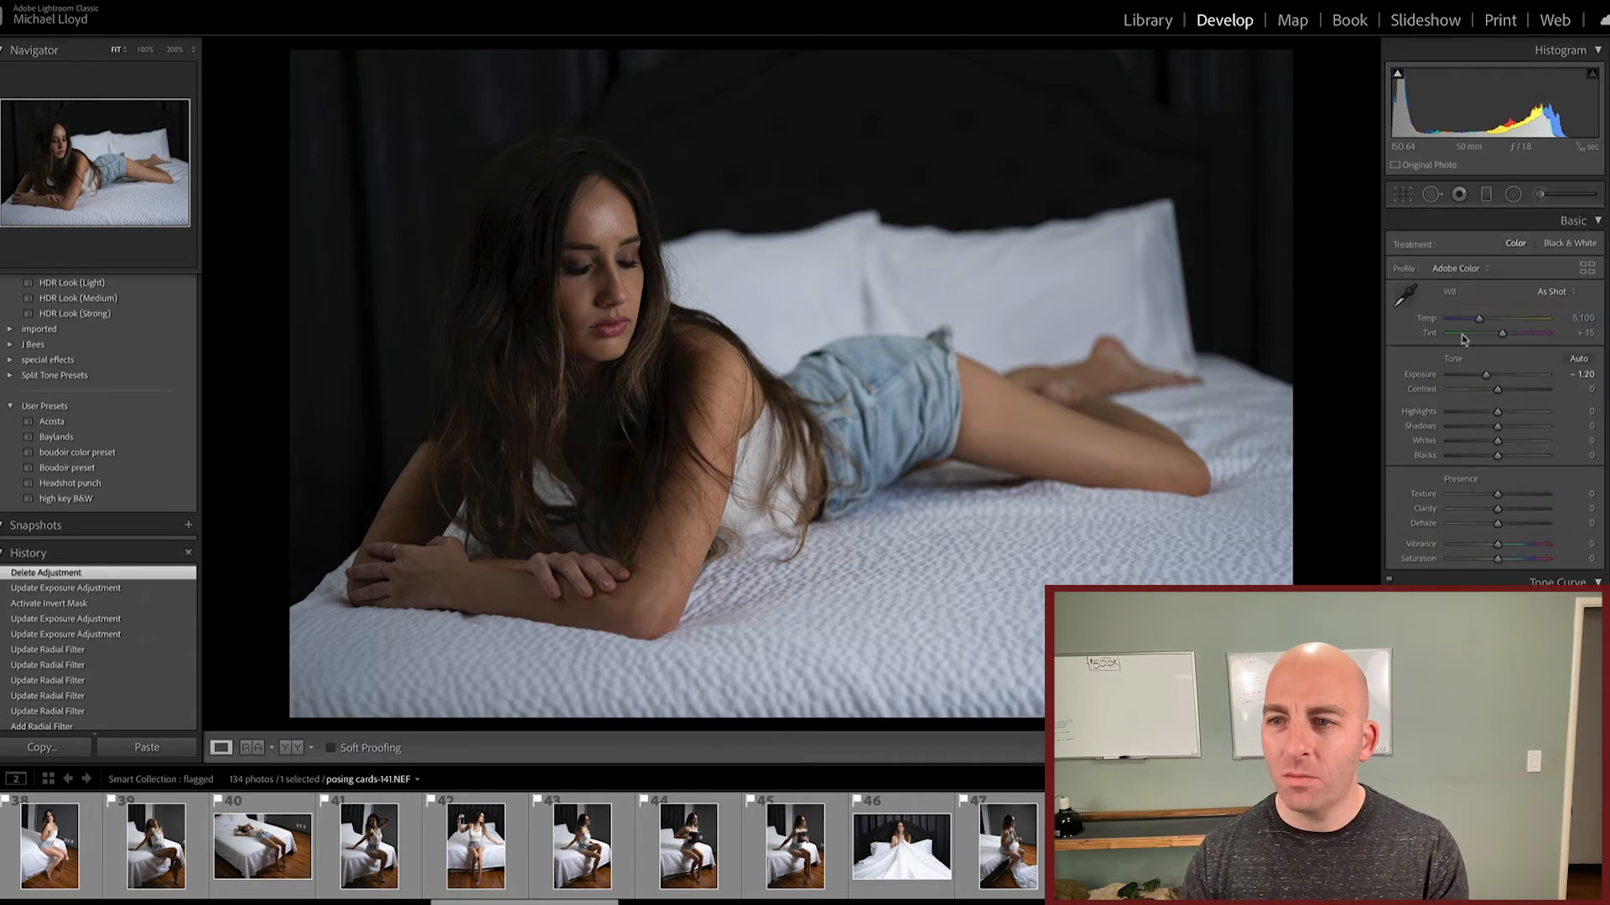
double_click(1412, 377)
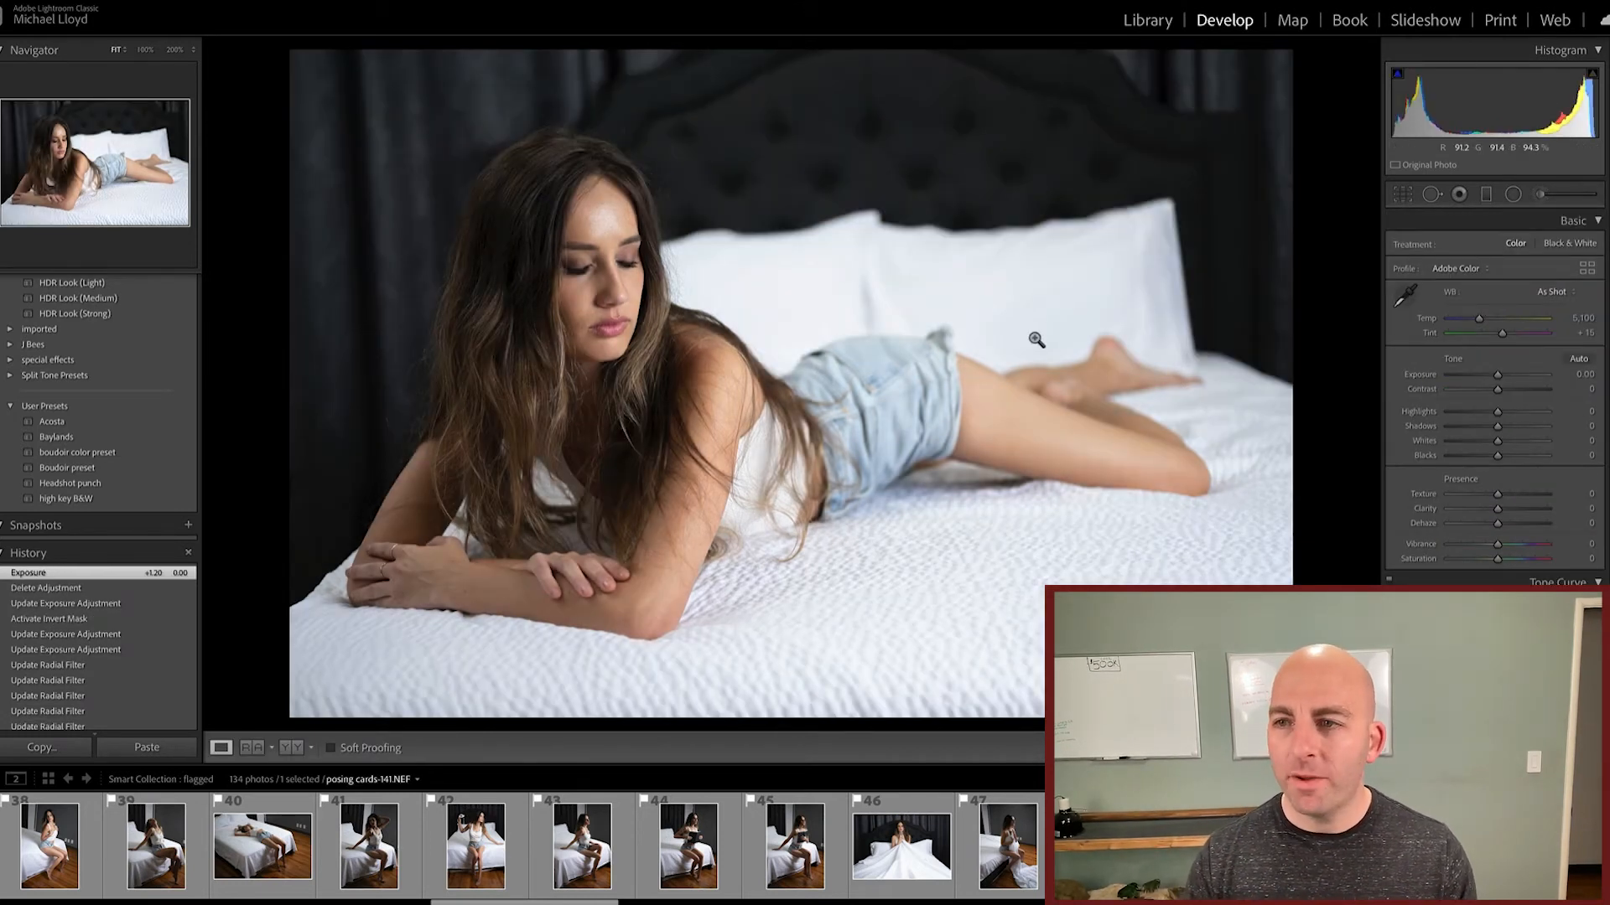
Step: Paint an adjustment brush stroke with Exposure at -1.02 over the white pillows and bedding
click(1540, 195)
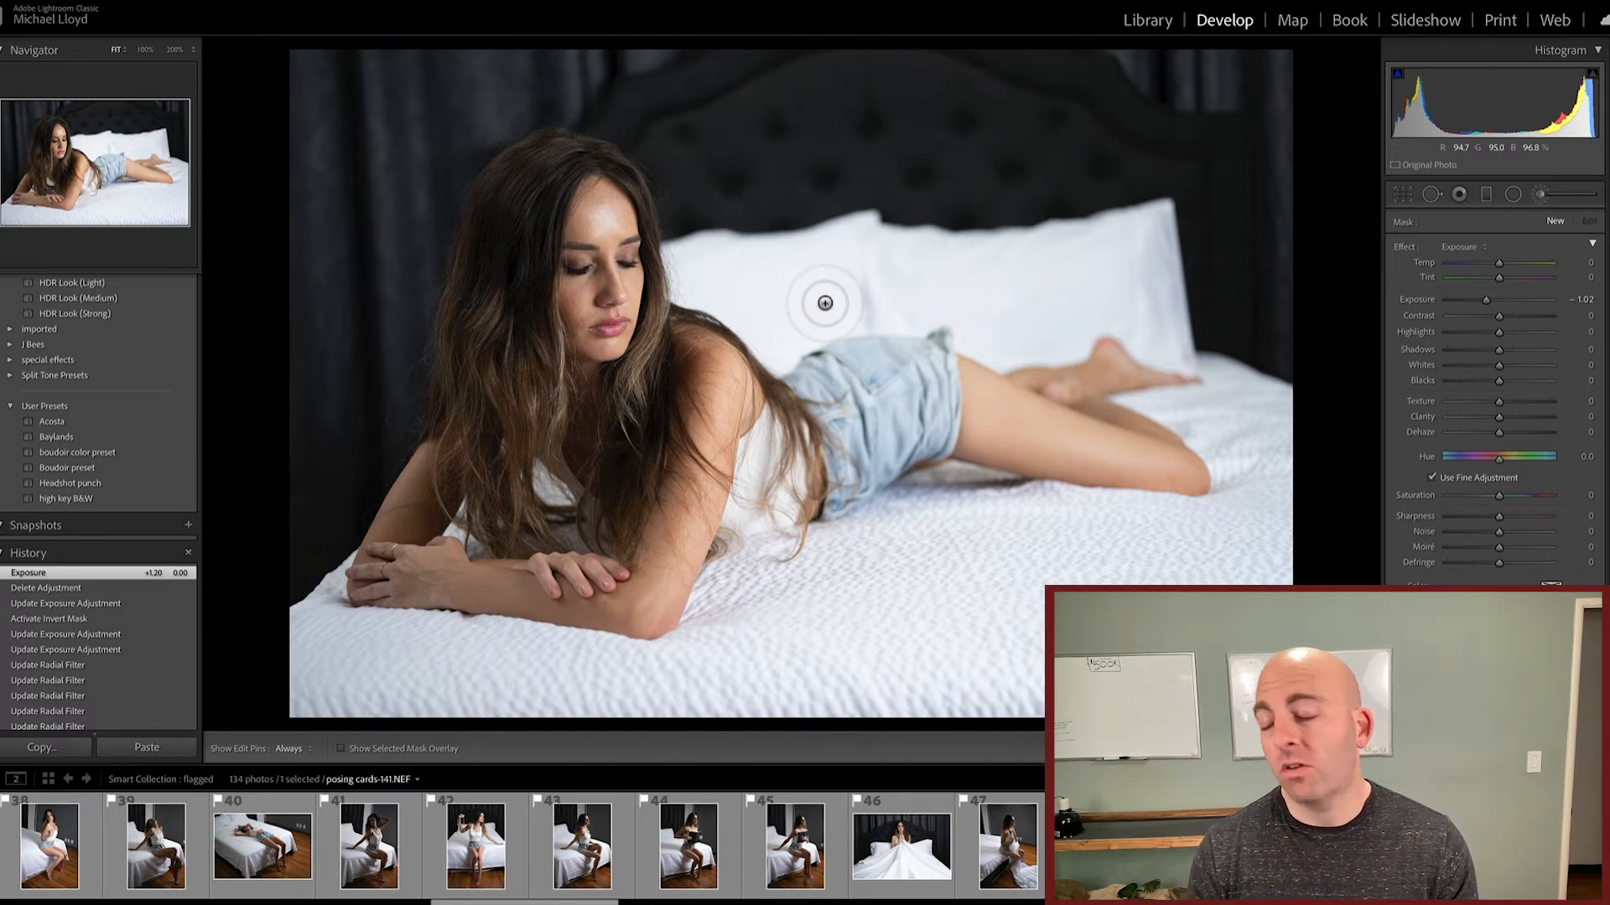
key(ctrl+super+space)
mouse_move(847, 294)
mouse_down()
mouse_move(897, 394)
mouse_move(1045, 484)
mouse_move(1118, 553)
mouse_up()
key(Escape)
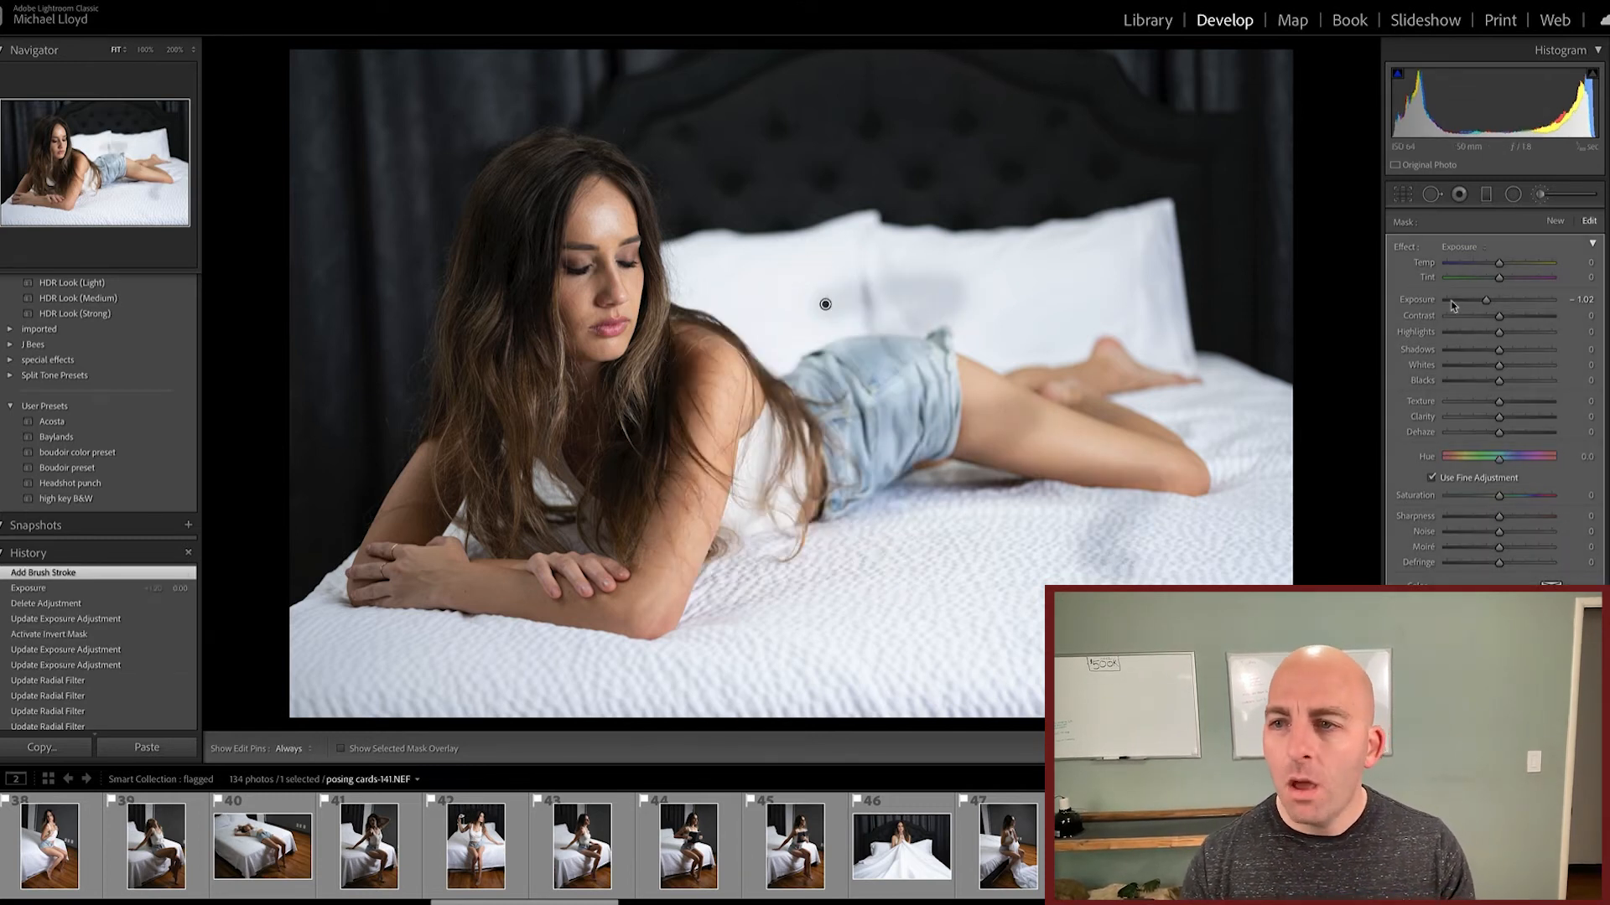
Step: Try the brush adjustment's Exposure at 2.98, set it to -4.00, and paint over the far pillow, legs and bedding
drag(1490, 302, 1543, 305)
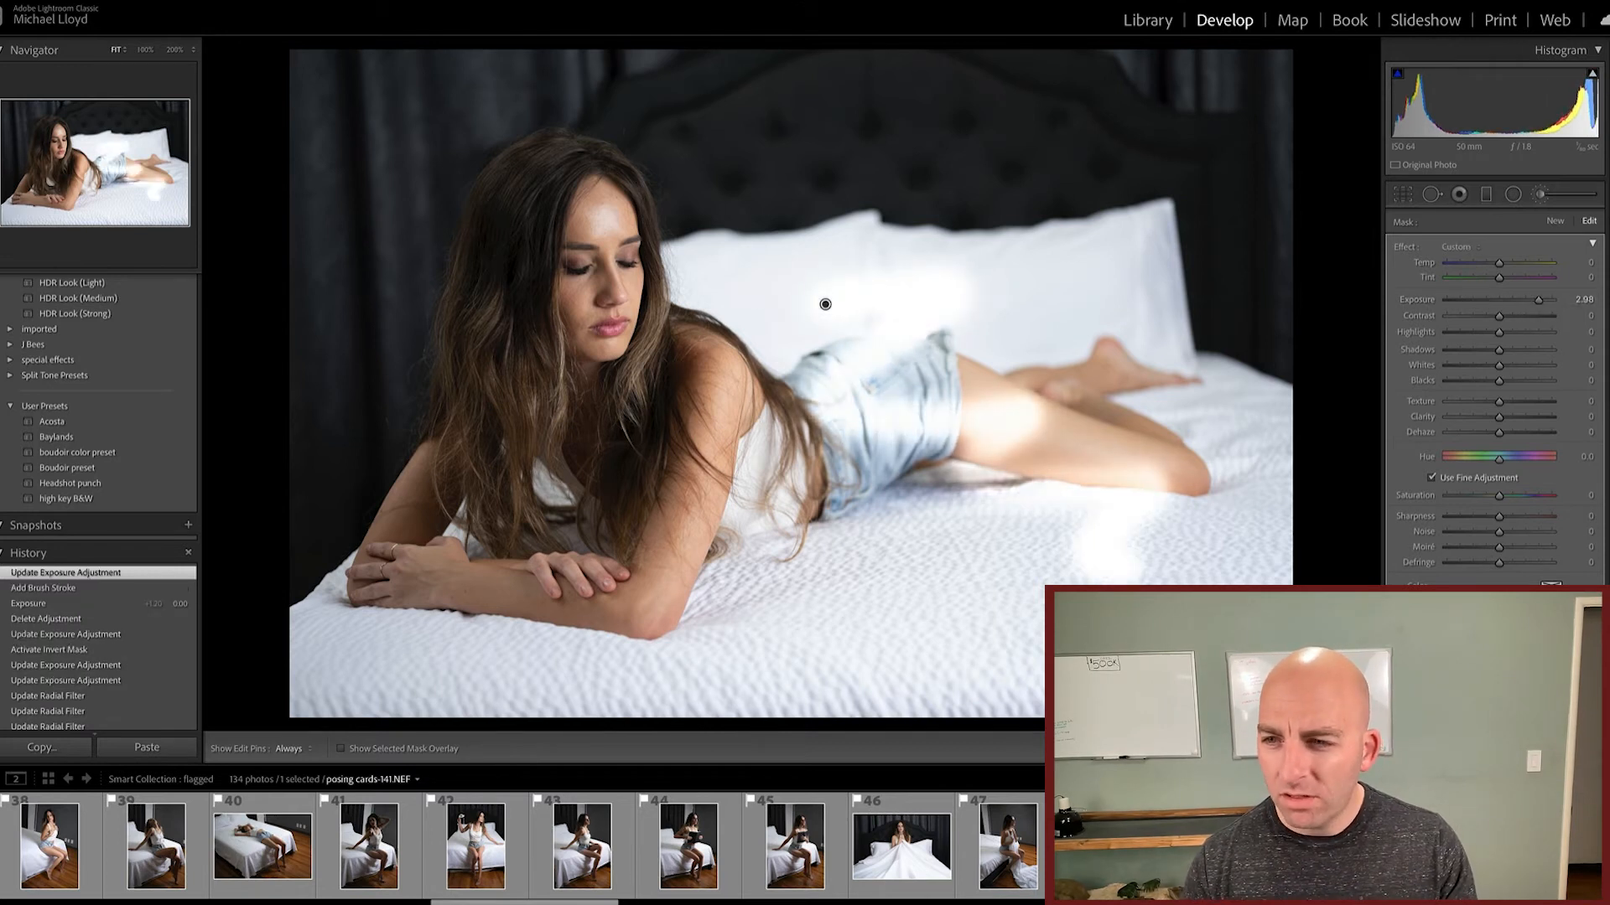
drag(1500, 307, 1315, 313)
mouse_move(1018, 292)
mouse_down()
mouse_move(1103, 352)
mouse_move(923, 600)
mouse_up()
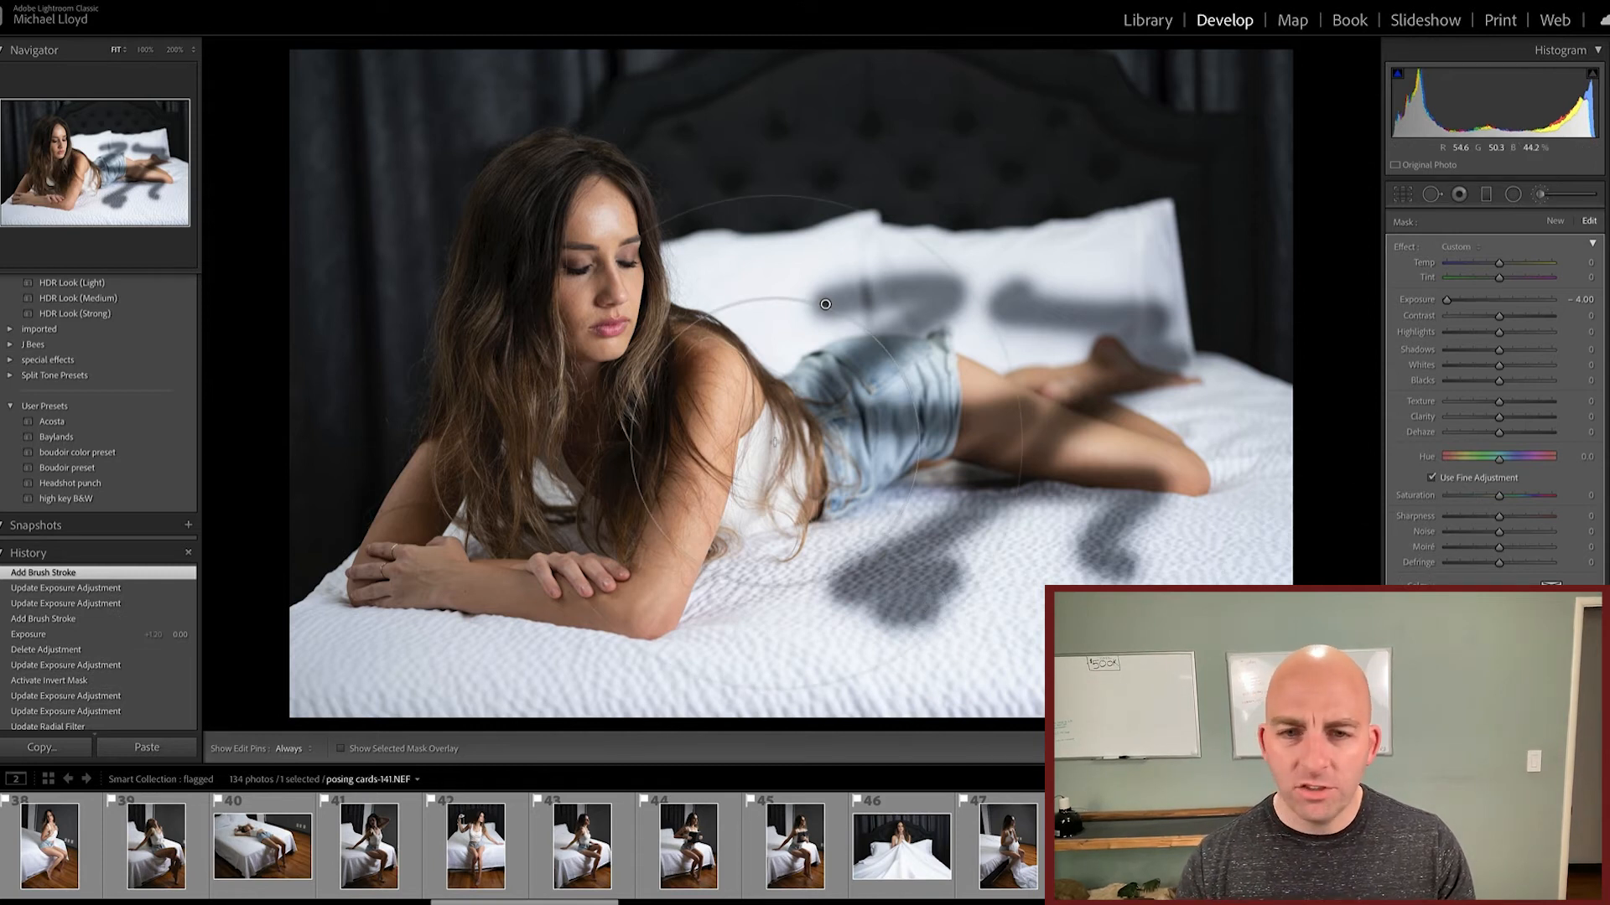
Step: Adjust the brush size and paint another -4.00 Exposure stroke from her shoulder across the bedding
scroll(663, 381, down, 10)
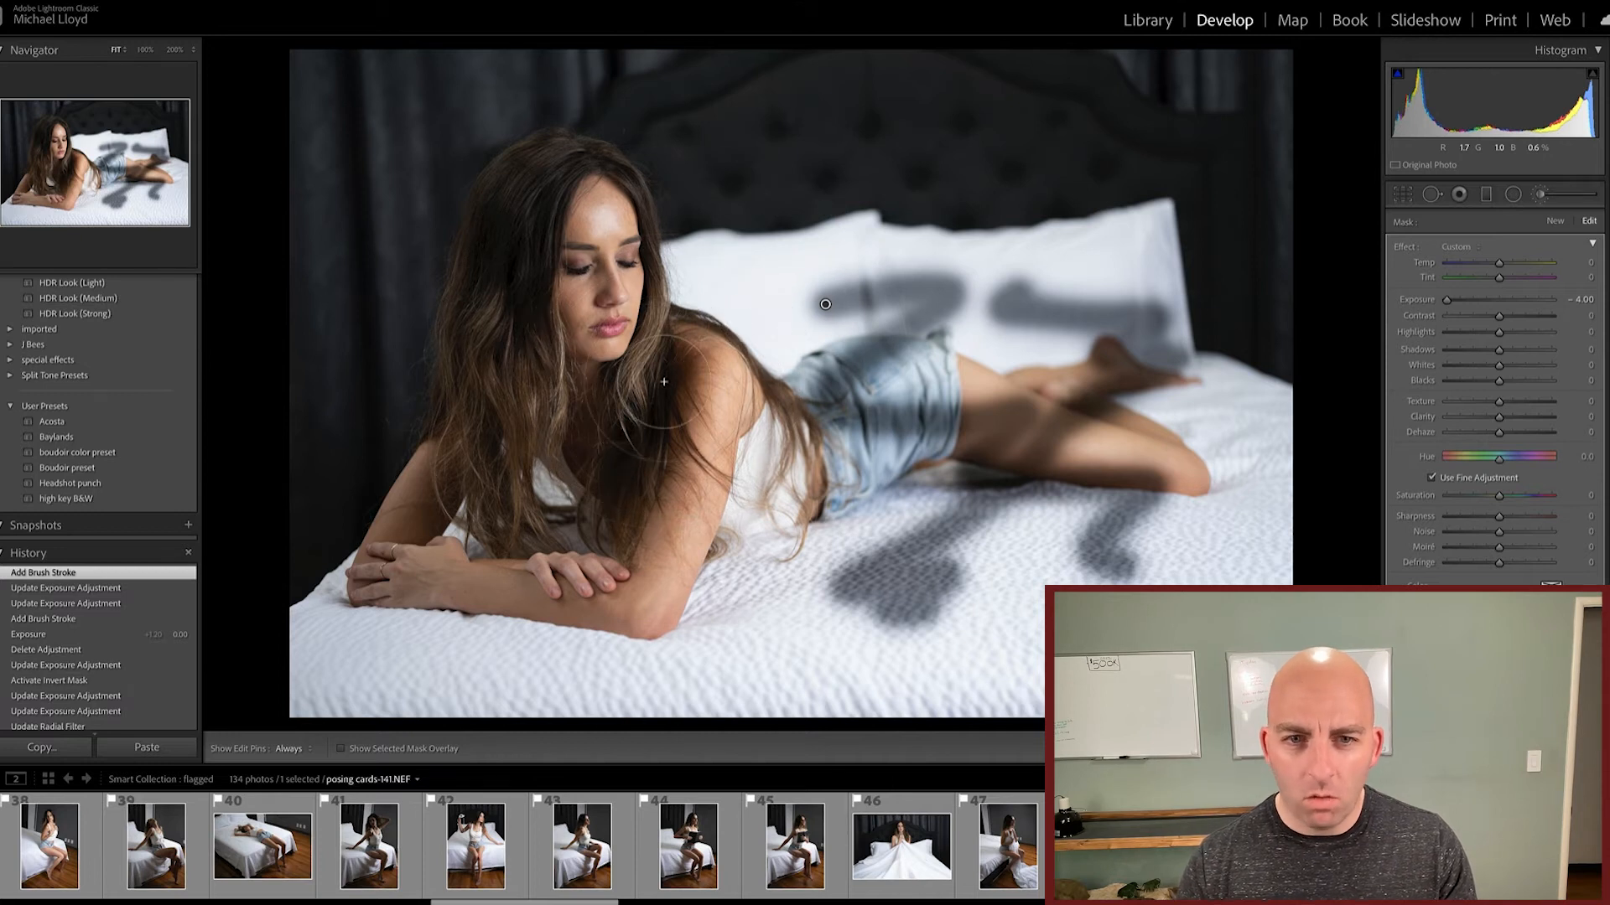
scroll(663, 381, up, 5)
scroll(663, 382, down, 2)
scroll(663, 381, down, 2)
scroll(663, 381, up, 3)
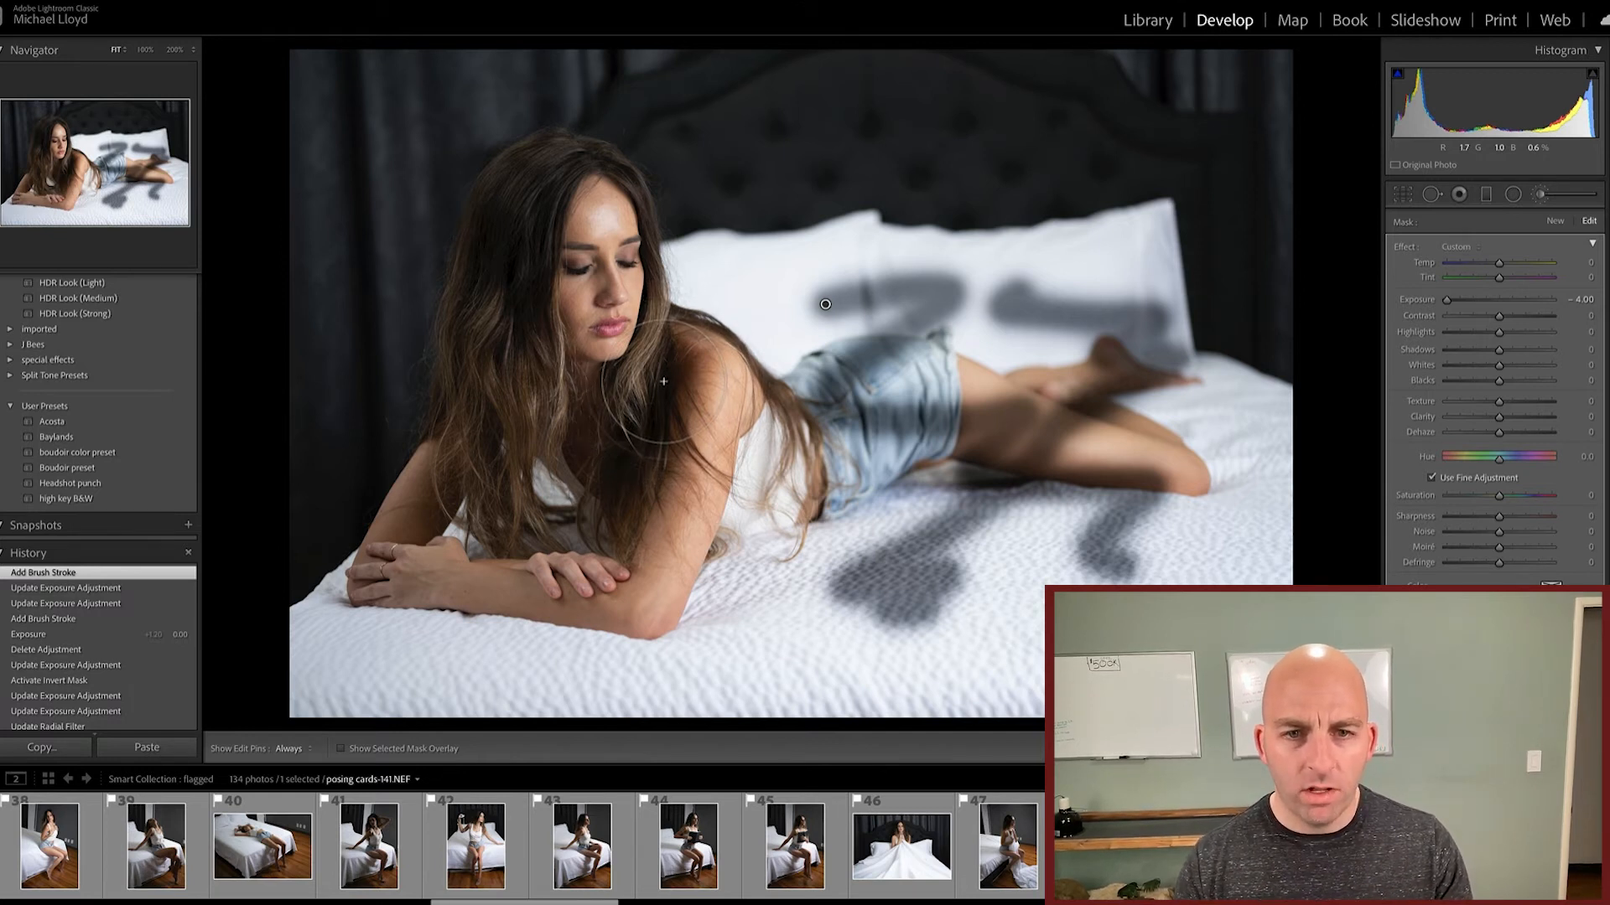
mouse_move(663, 382)
mouse_down()
mouse_move(667, 457)
mouse_move(736, 610)
mouse_move(654, 645)
mouse_move(1132, 553)
mouse_up()
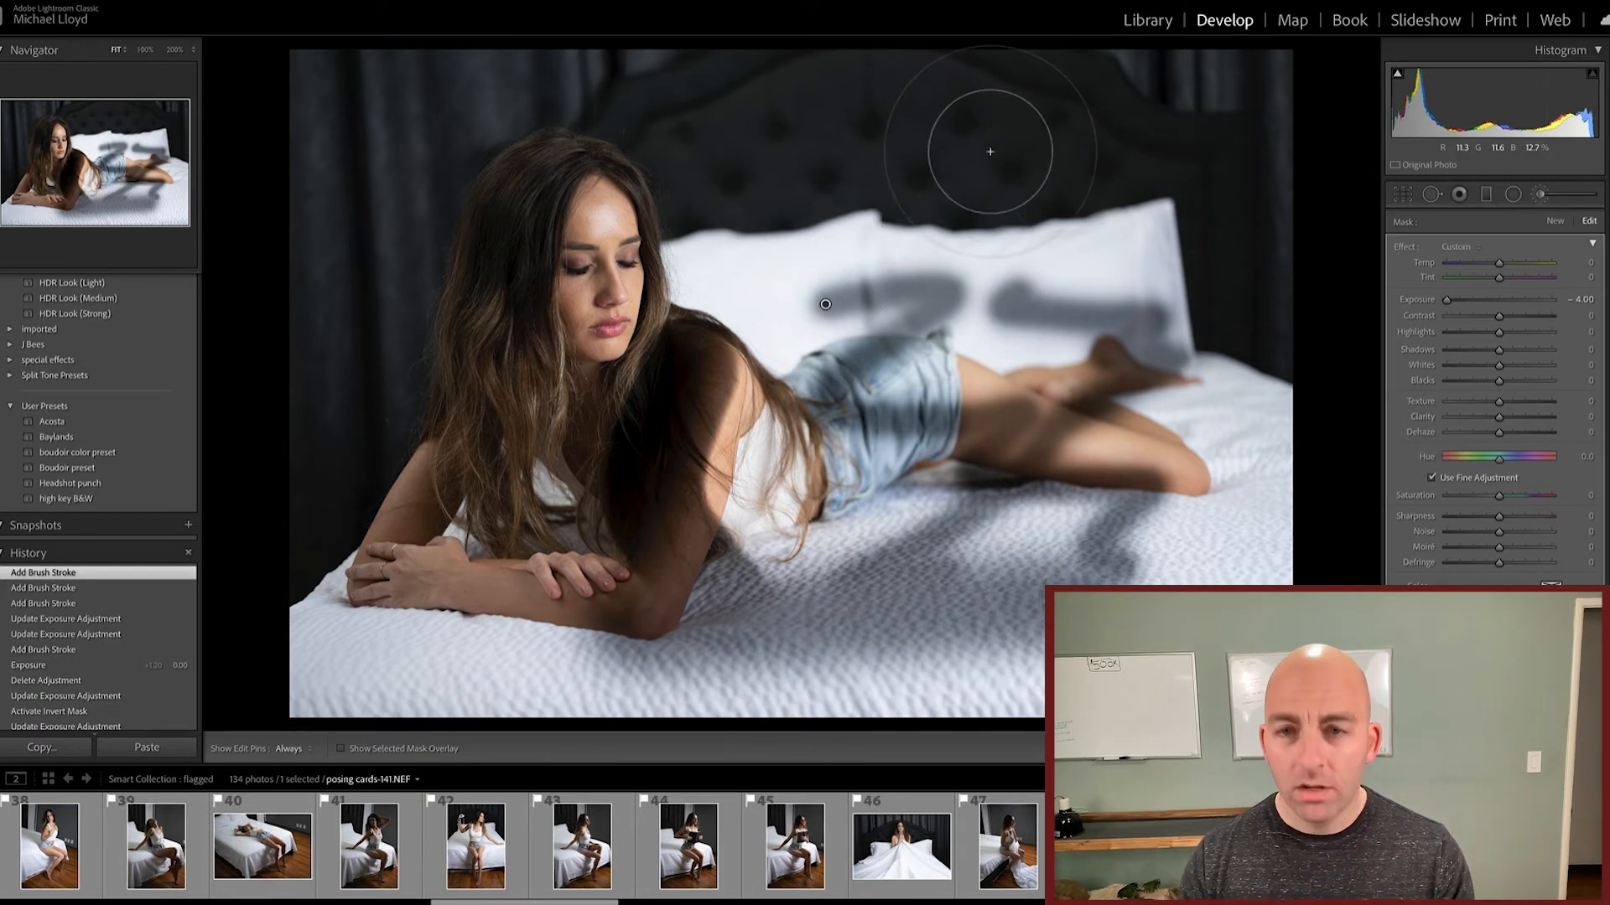
Step: Paint new separate brush adjustments on the dark headboard and over the side of her head
key(k)
key(k)
mouse_move(991, 154)
mouse_down()
mouse_move(1069, 258)
mouse_move(740, 129)
mouse_up()
key(k)
click(589, 272)
key(k)
key(k)
click(591, 274)
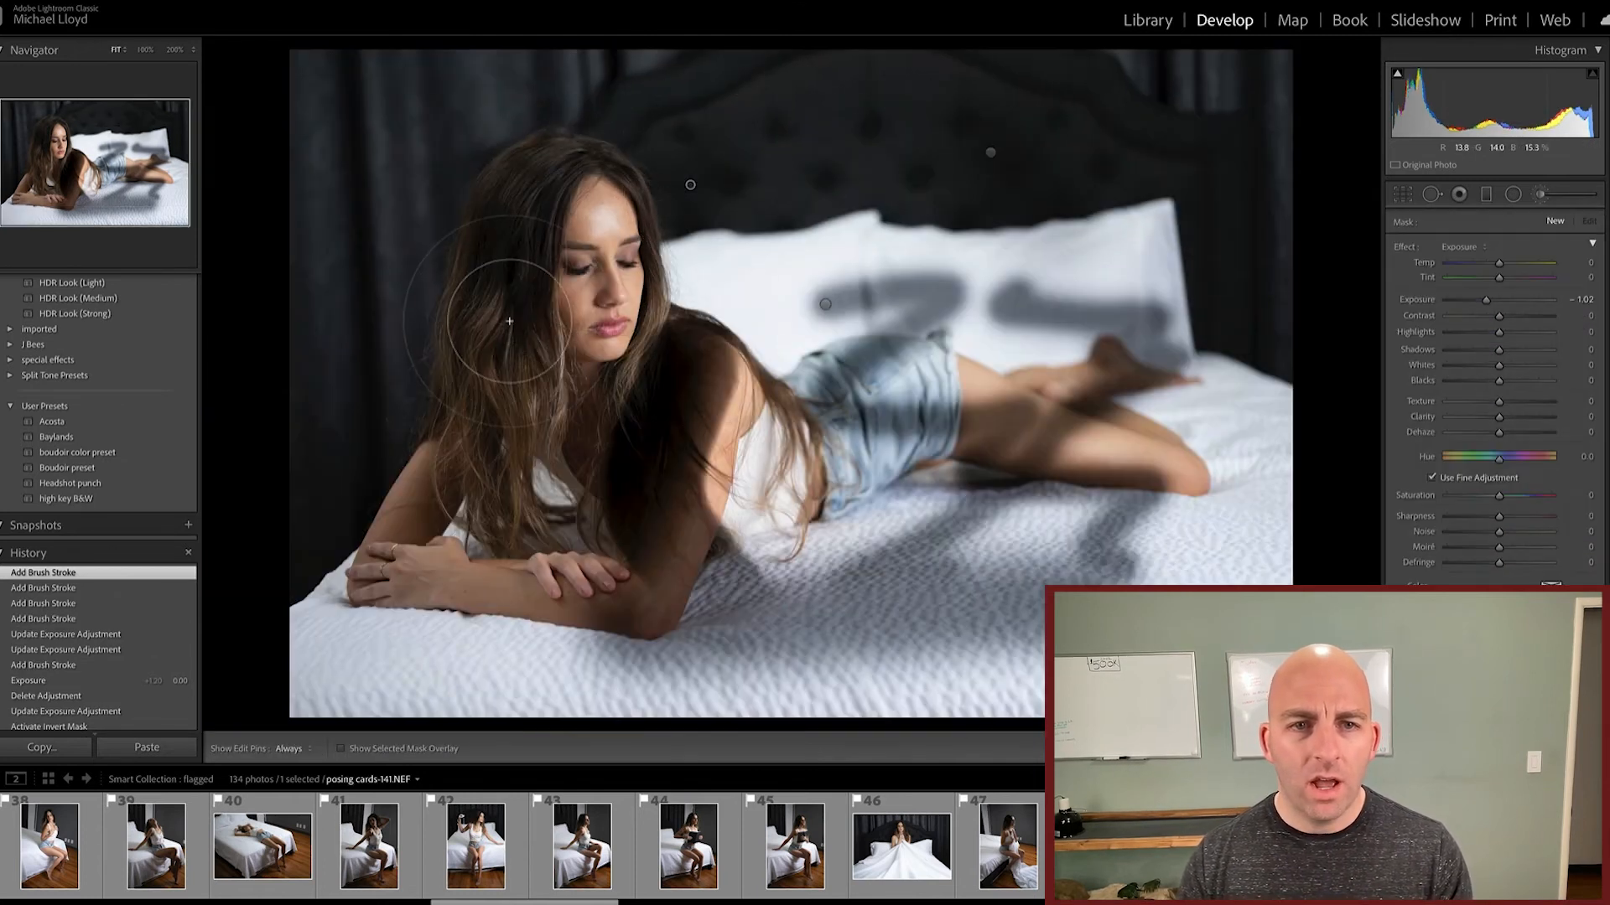
Step: Add two more separate brush adjustments, one beginning beside her hair and arm and one on the bedding beyond her knee
key(k)
mouse_move(421, 422)
mouse_down()
mouse_move(629, 539)
mouse_move(610, 555)
mouse_up()
key(k)
key(k)
drag(1245, 663, 1251, 649)
key(k)
key(k)
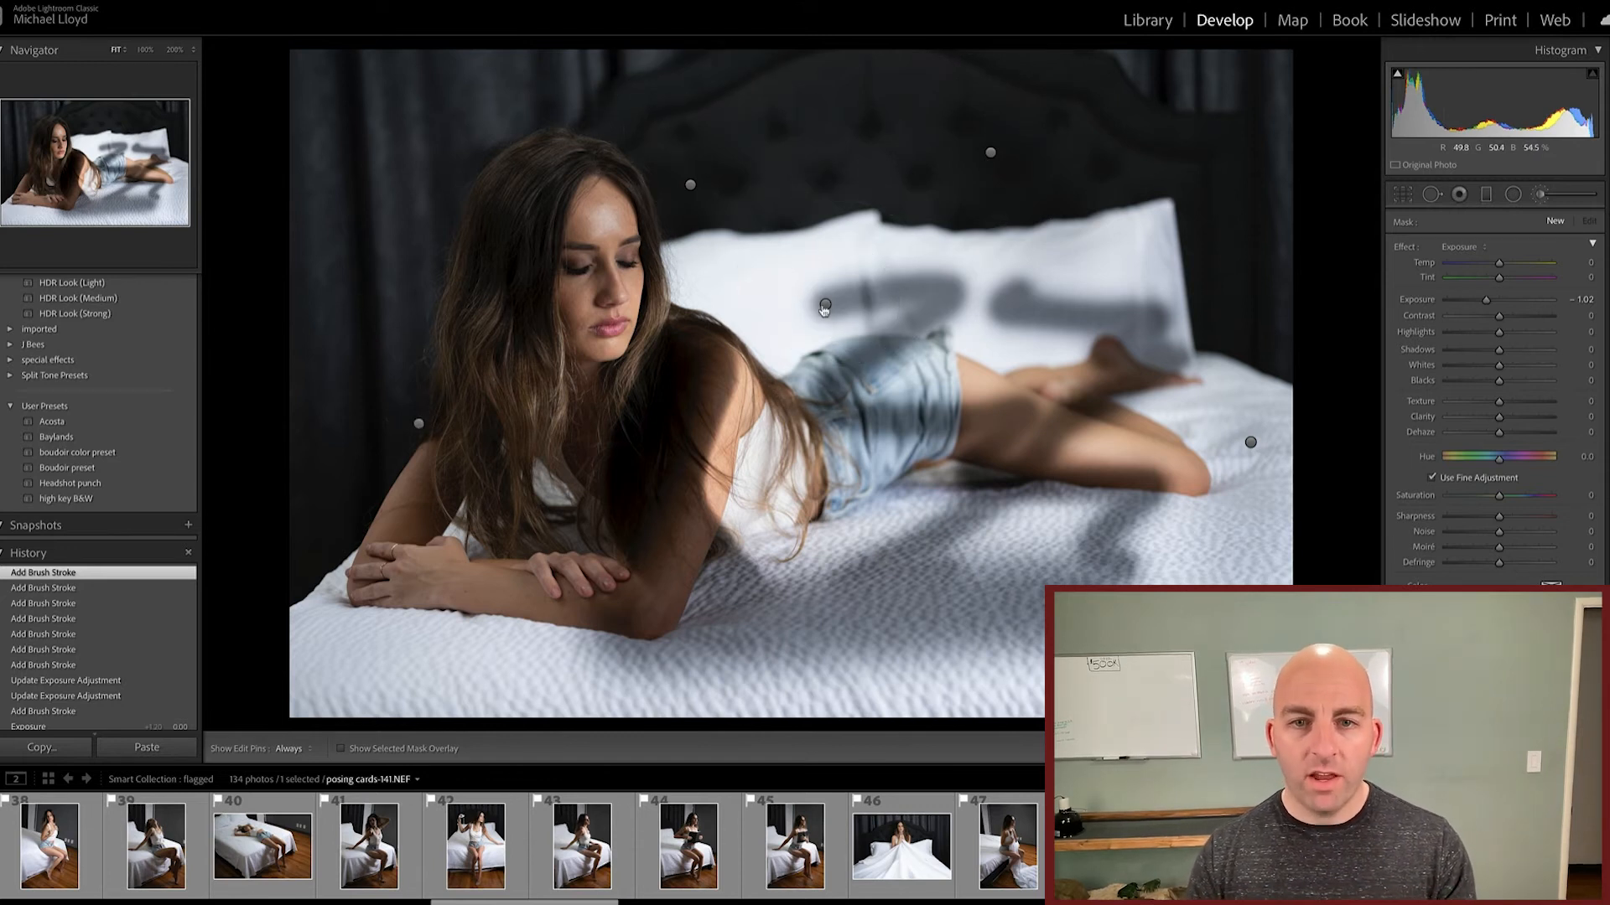
Step: Delete all the brush adjustments on the headboard, pillows, bedding and beside her arm
mouse_move(825, 308)
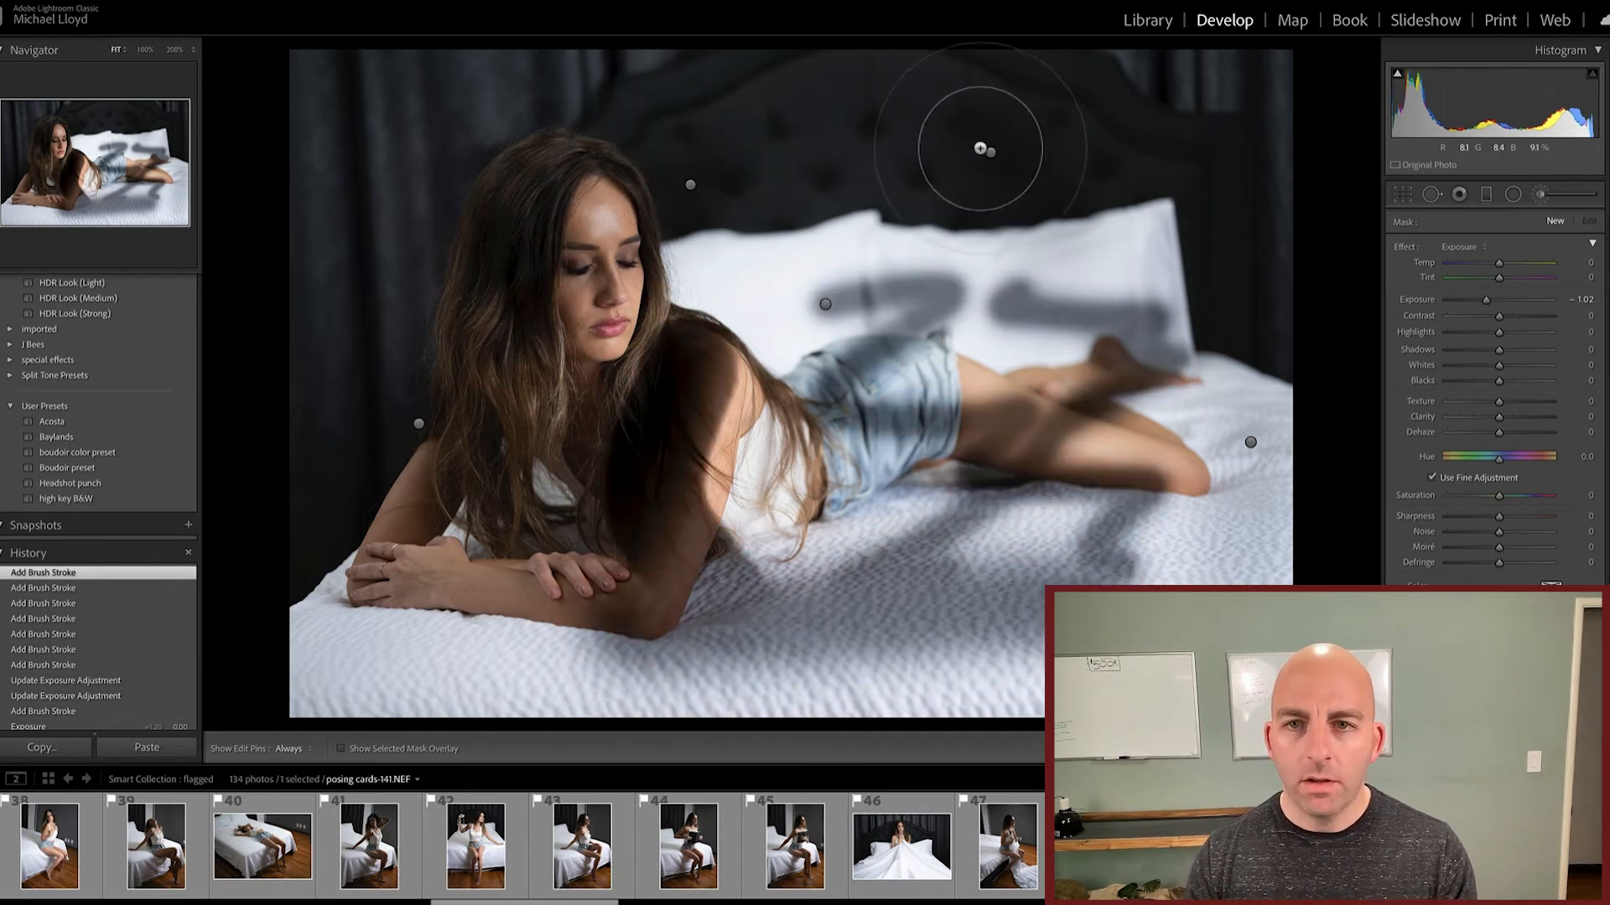
click(989, 151)
key(Delete)
click(1255, 437)
key(Delete)
click(825, 304)
key(Delete)
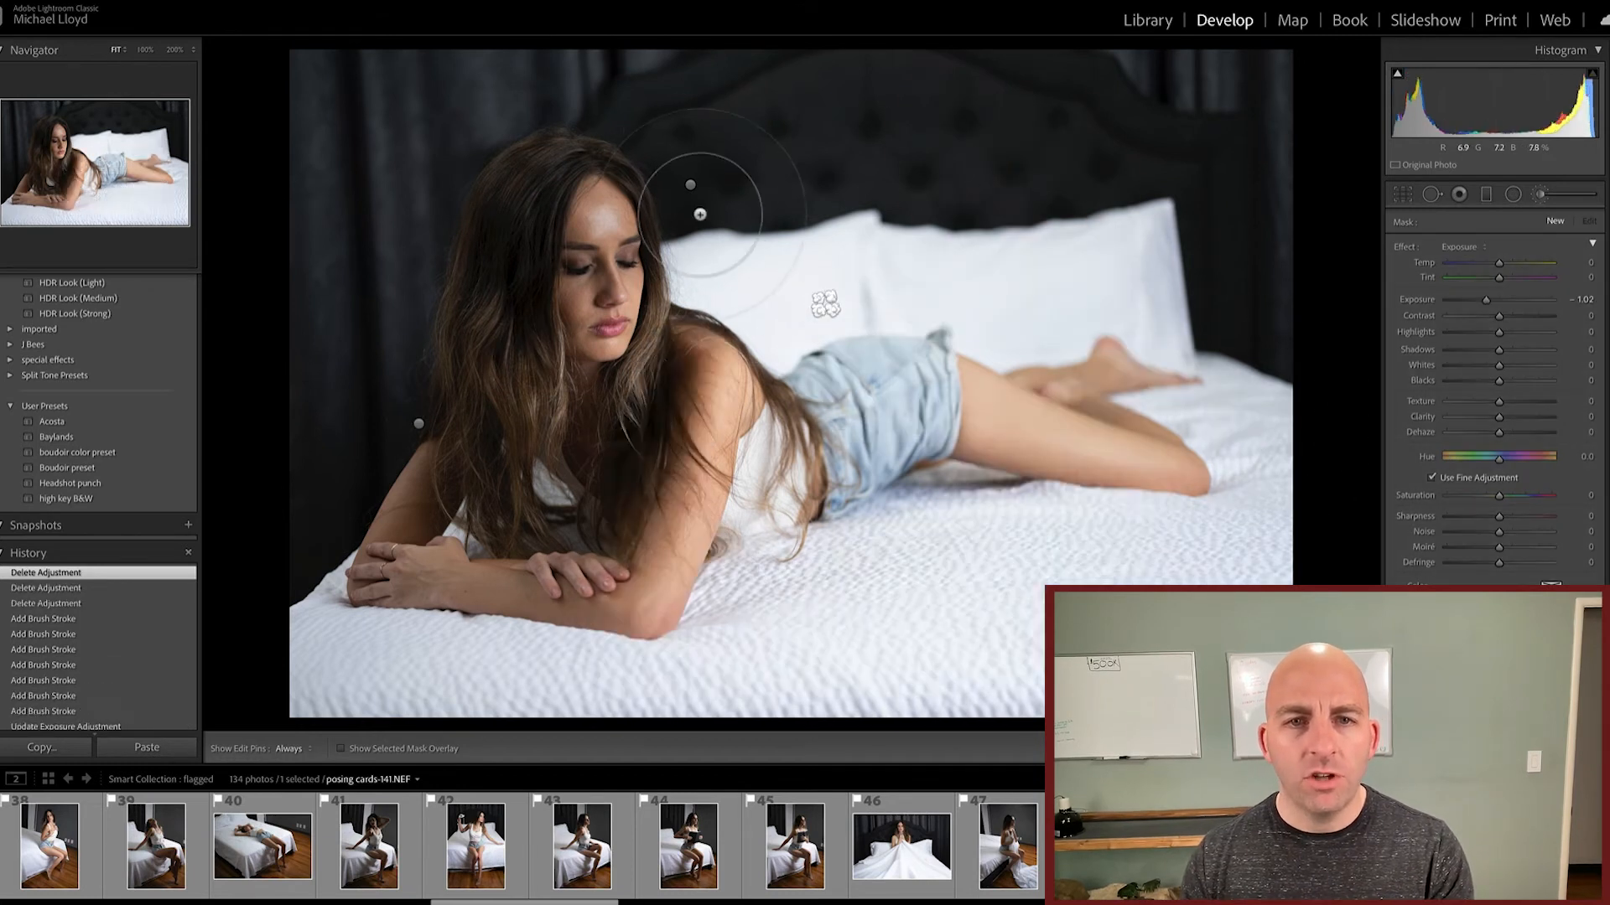
click(690, 185)
key(Delete)
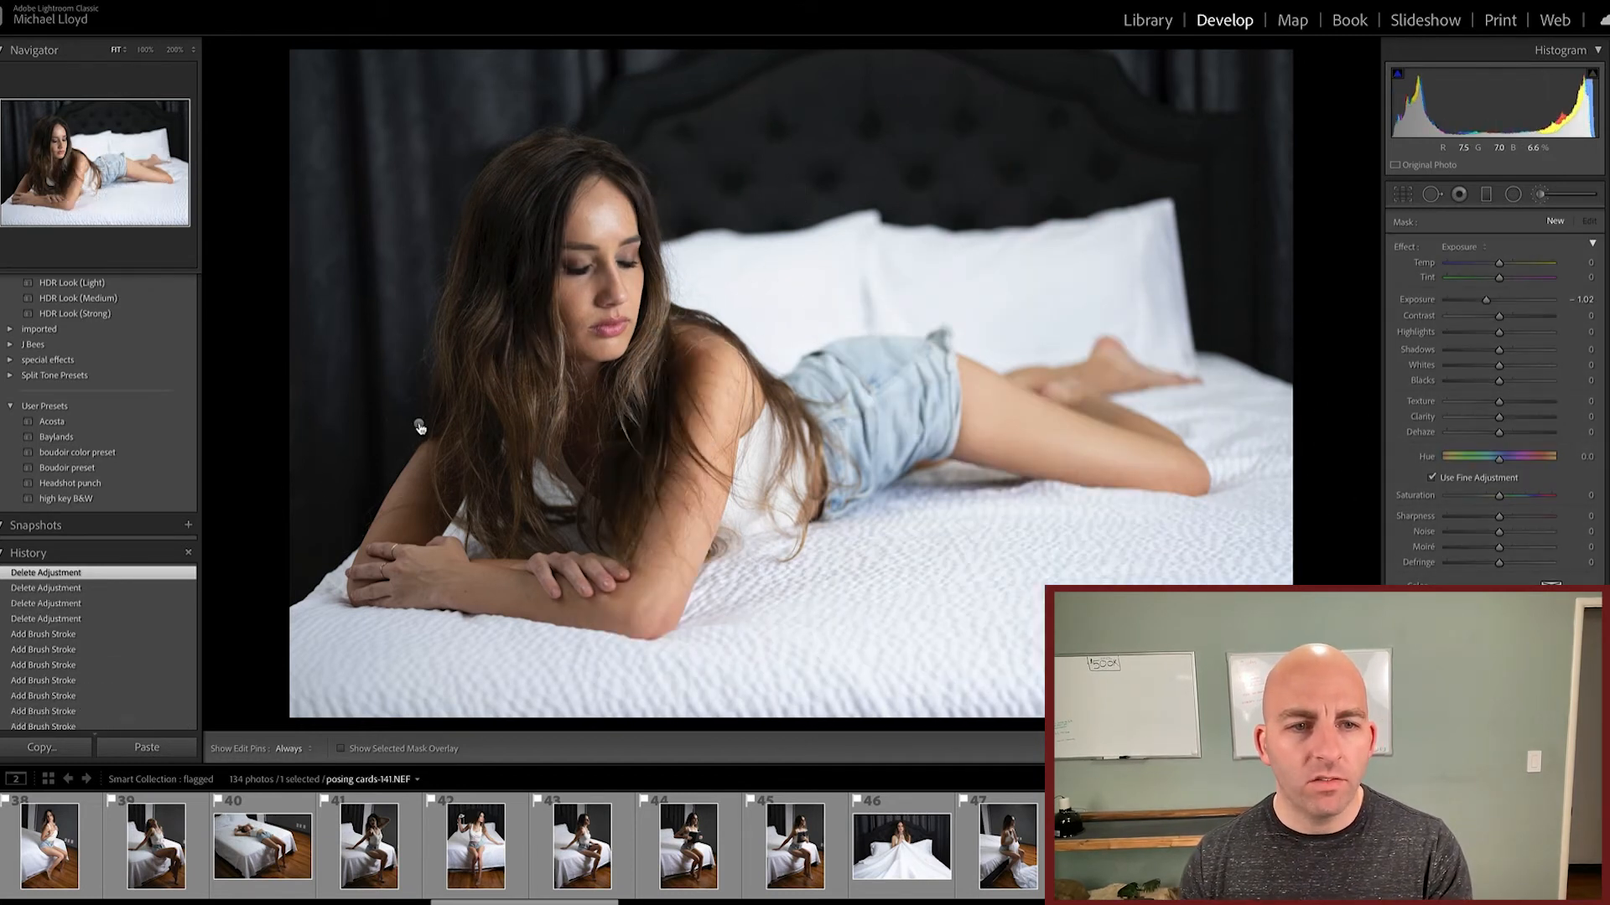
click(419, 428)
key(Delete)
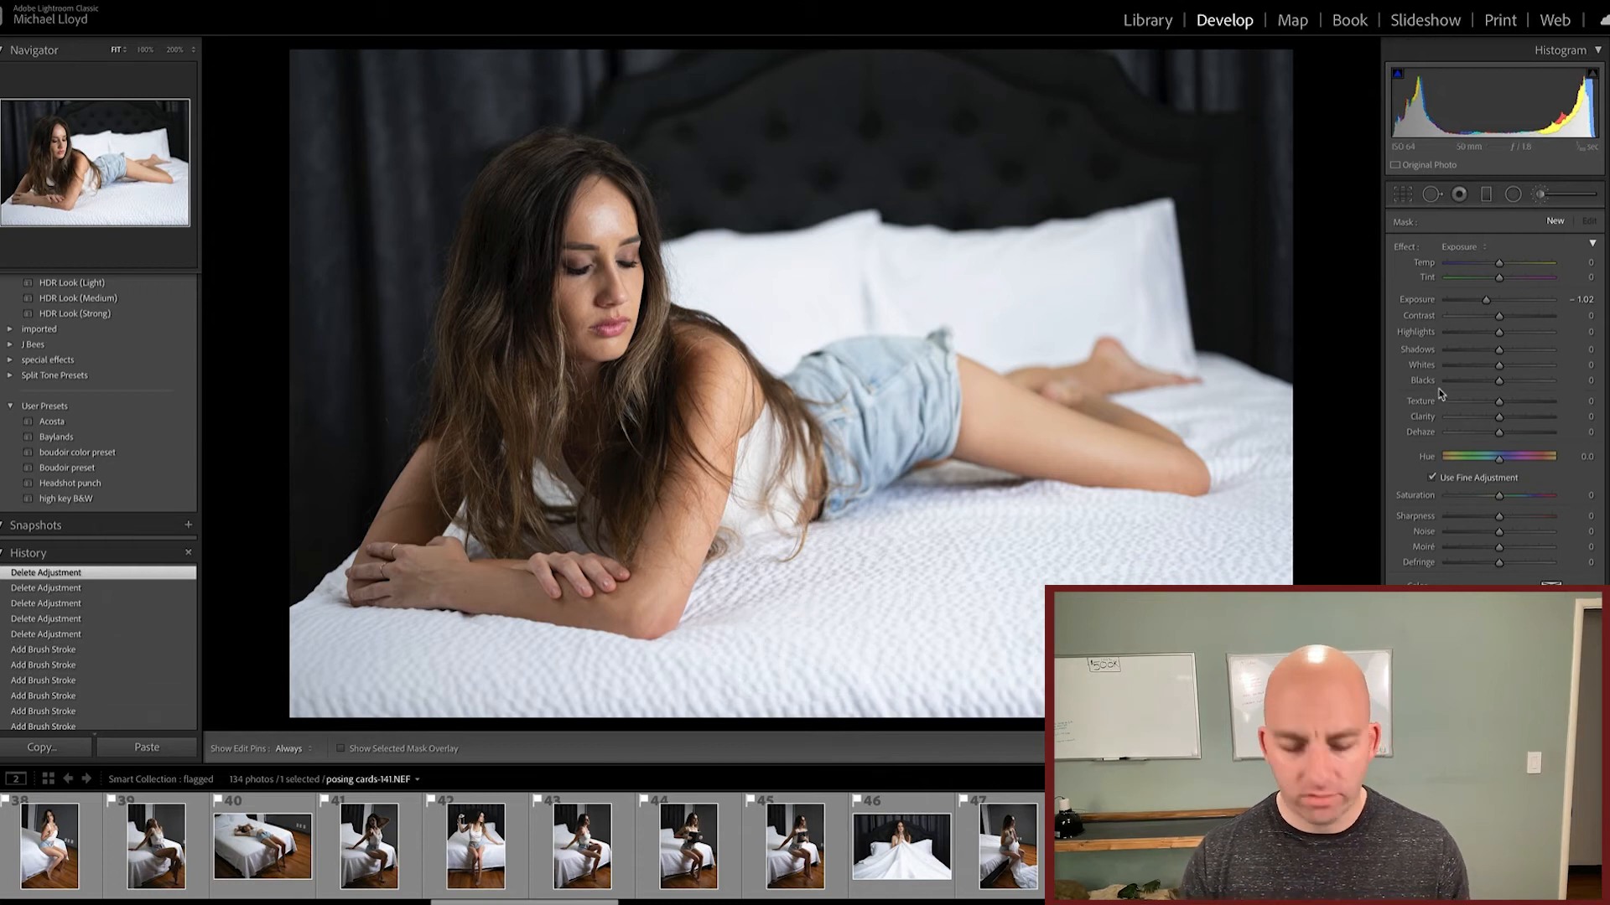
Step: Lower the whole photo's Highlights to -100 for comparison, and reset them to 0
key(k)
scroll(1471, 394, down, 2)
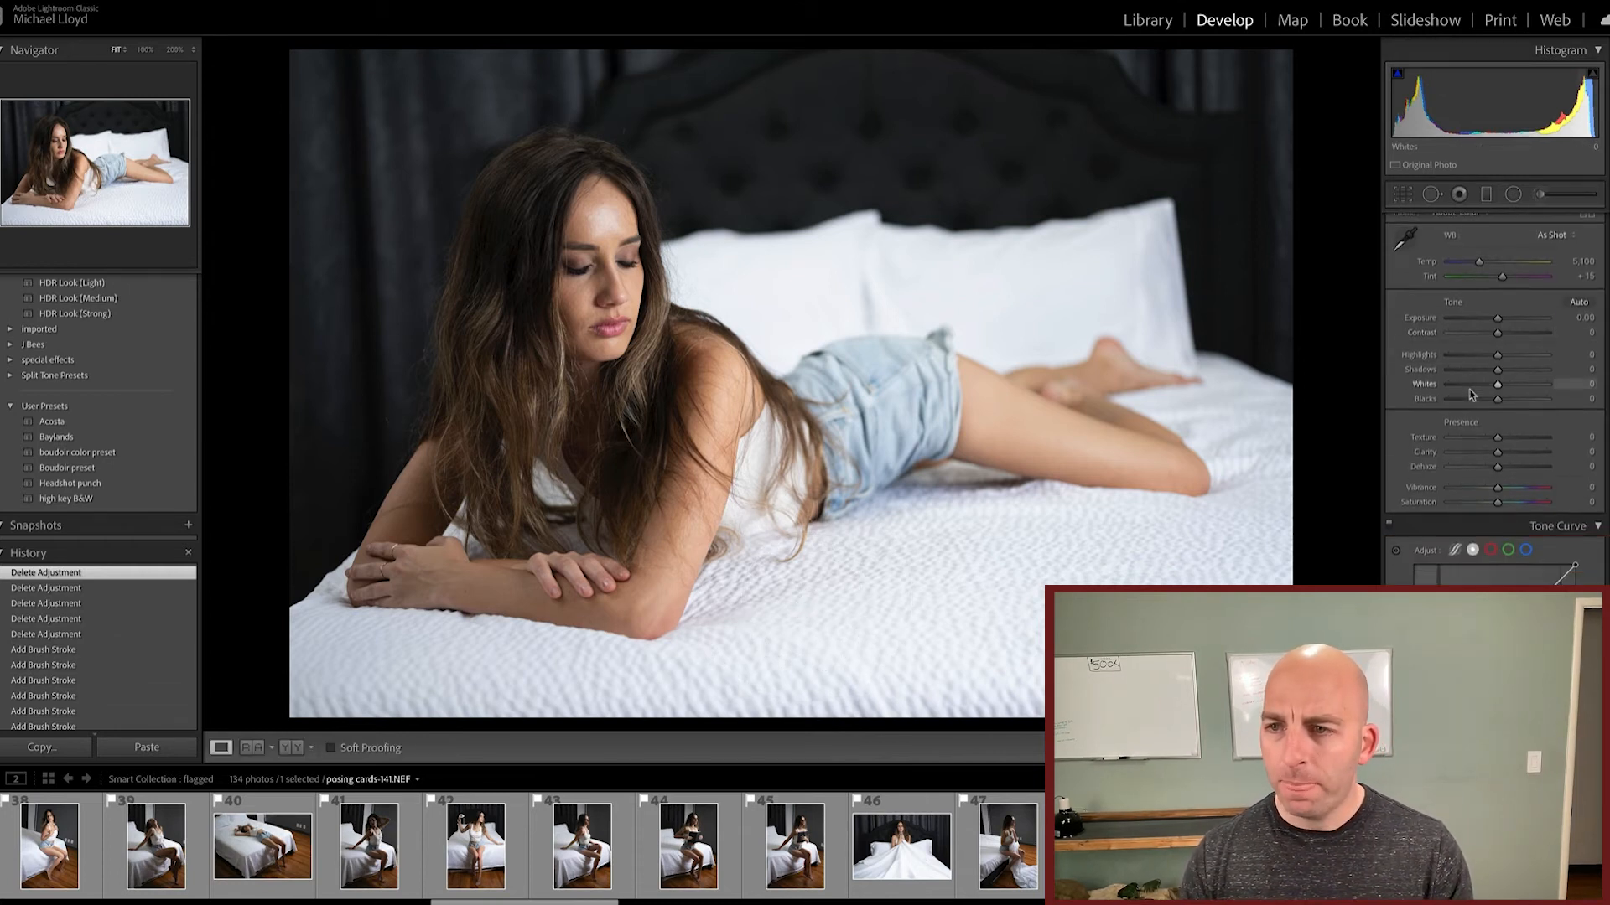
drag(1476, 357, 1411, 367)
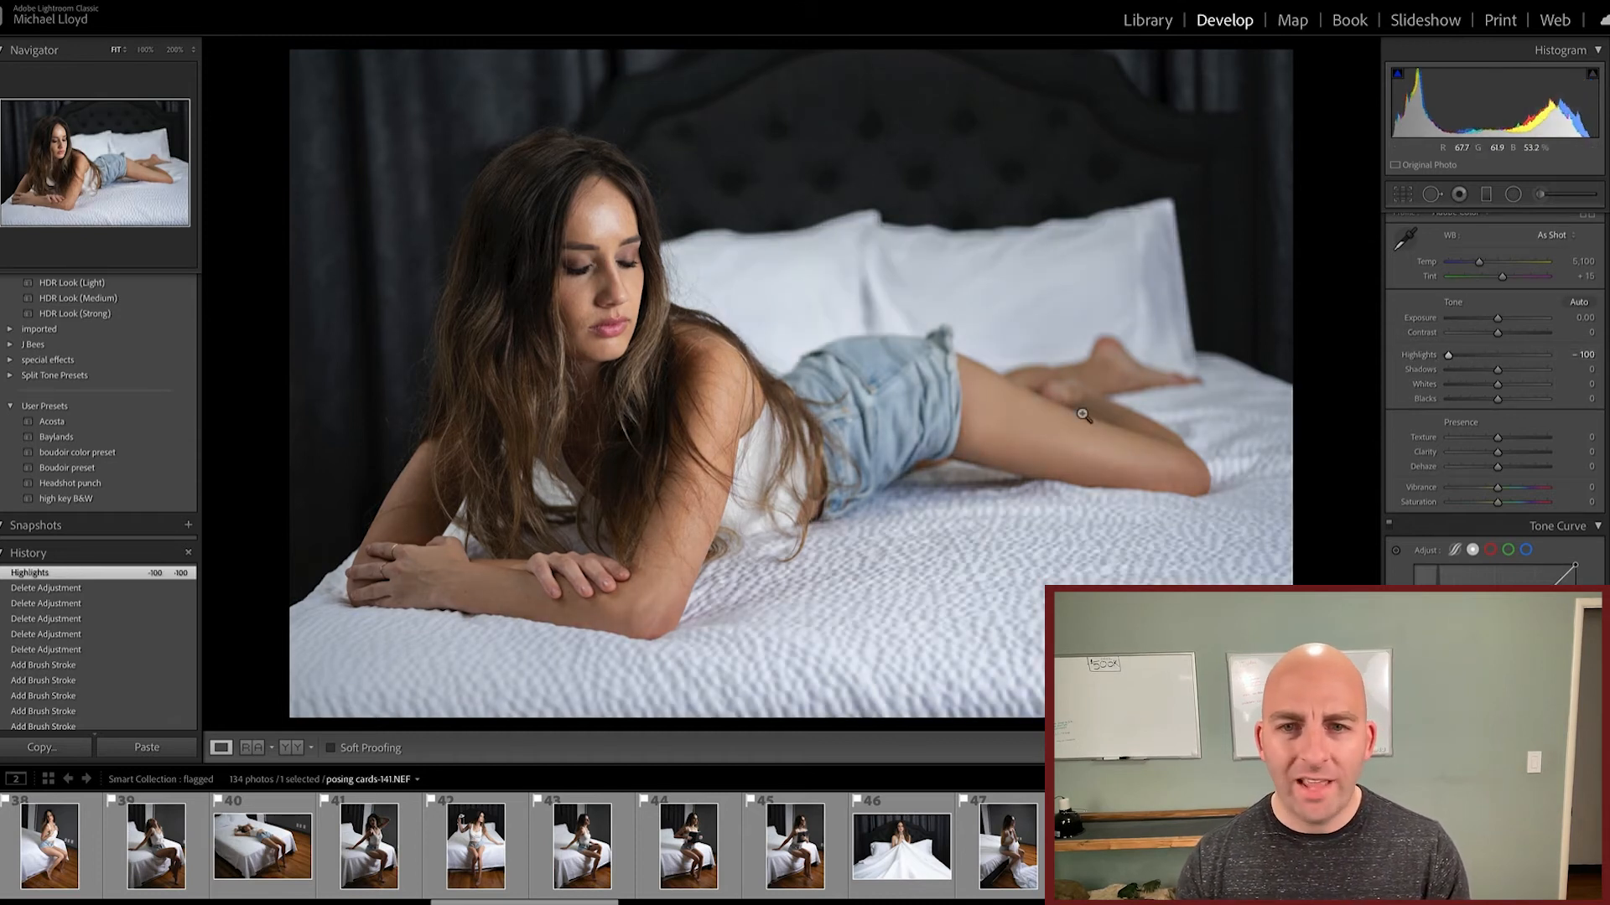
double_click(1443, 356)
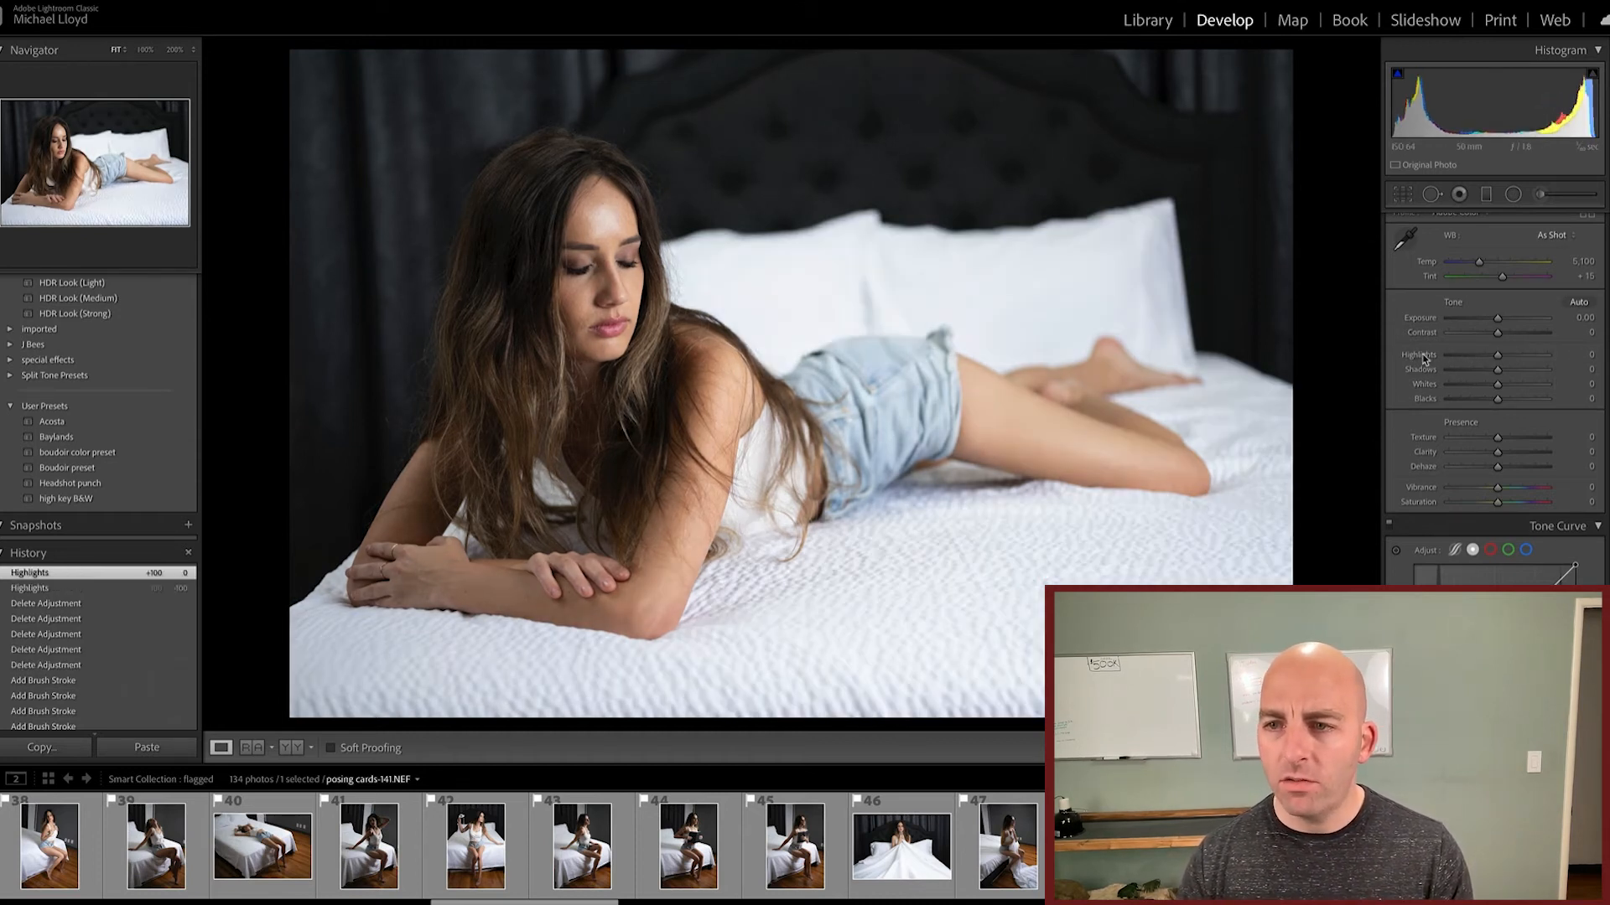
Step: Toggle the edit pin display and paint a new adjustment brush with Exposure at -1.02 over the white pillows and bedding
key(k)
key(h)
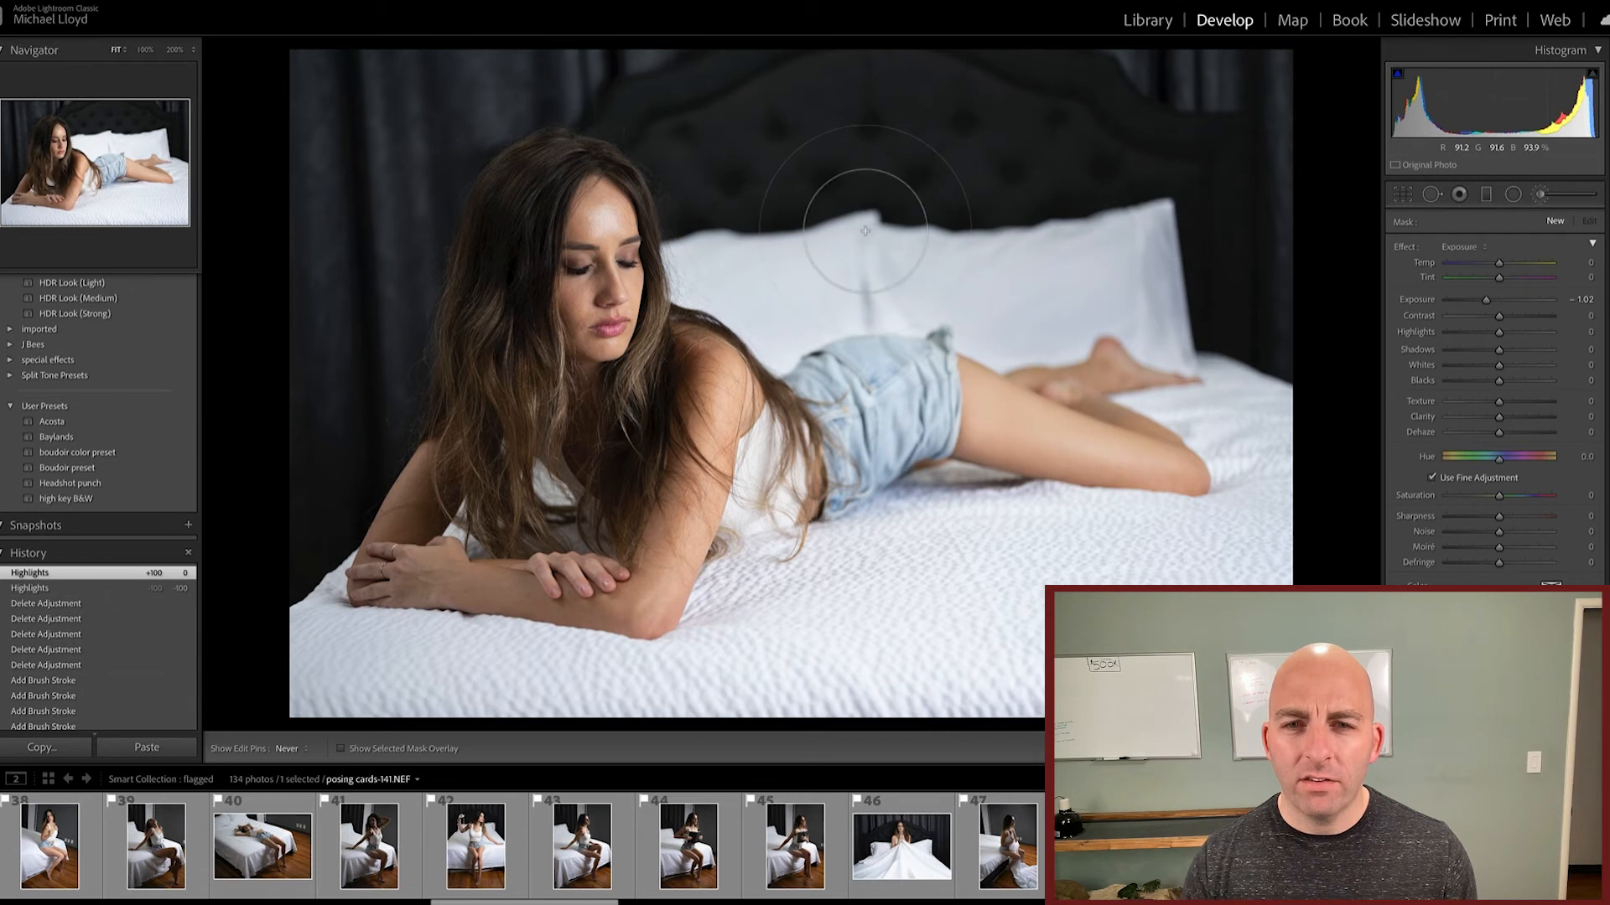
key(h)
mouse_move(1302, 243)
mouse_down()
mouse_move(1250, 341)
mouse_move(1240, 413)
mouse_move(1275, 394)
mouse_move(1239, 567)
mouse_up()
mouse_move(956, 583)
mouse_down()
mouse_move(1148, 650)
mouse_move(1173, 629)
mouse_up()
click(851, 652)
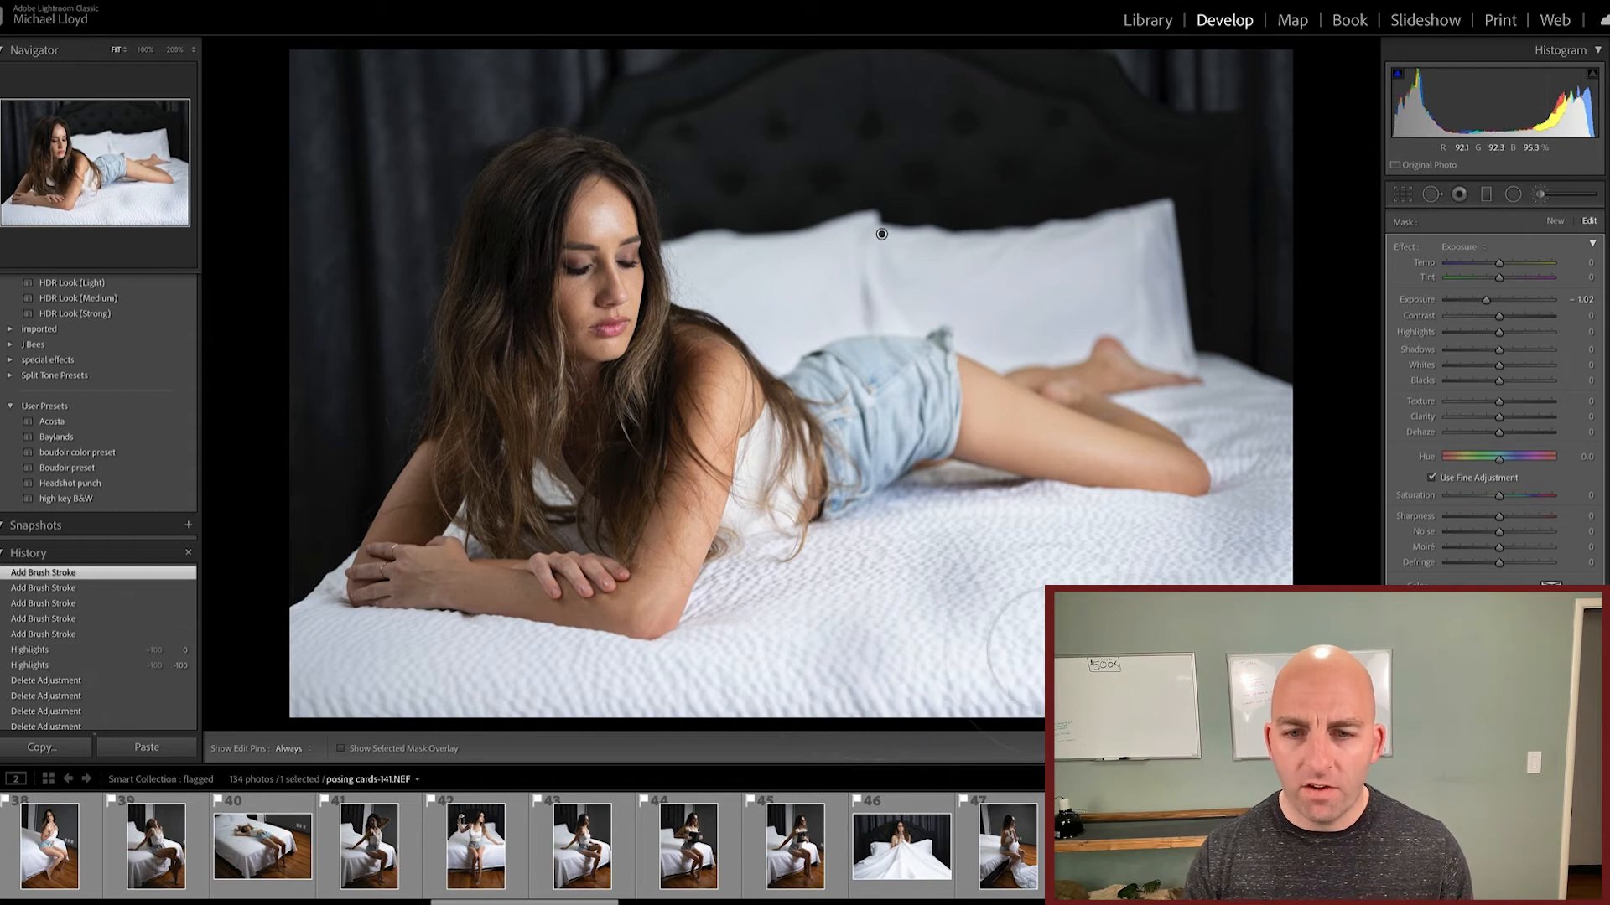
Step: Extend the darkening brush strokes over the foreground bedding and around her legs
click(1051, 651)
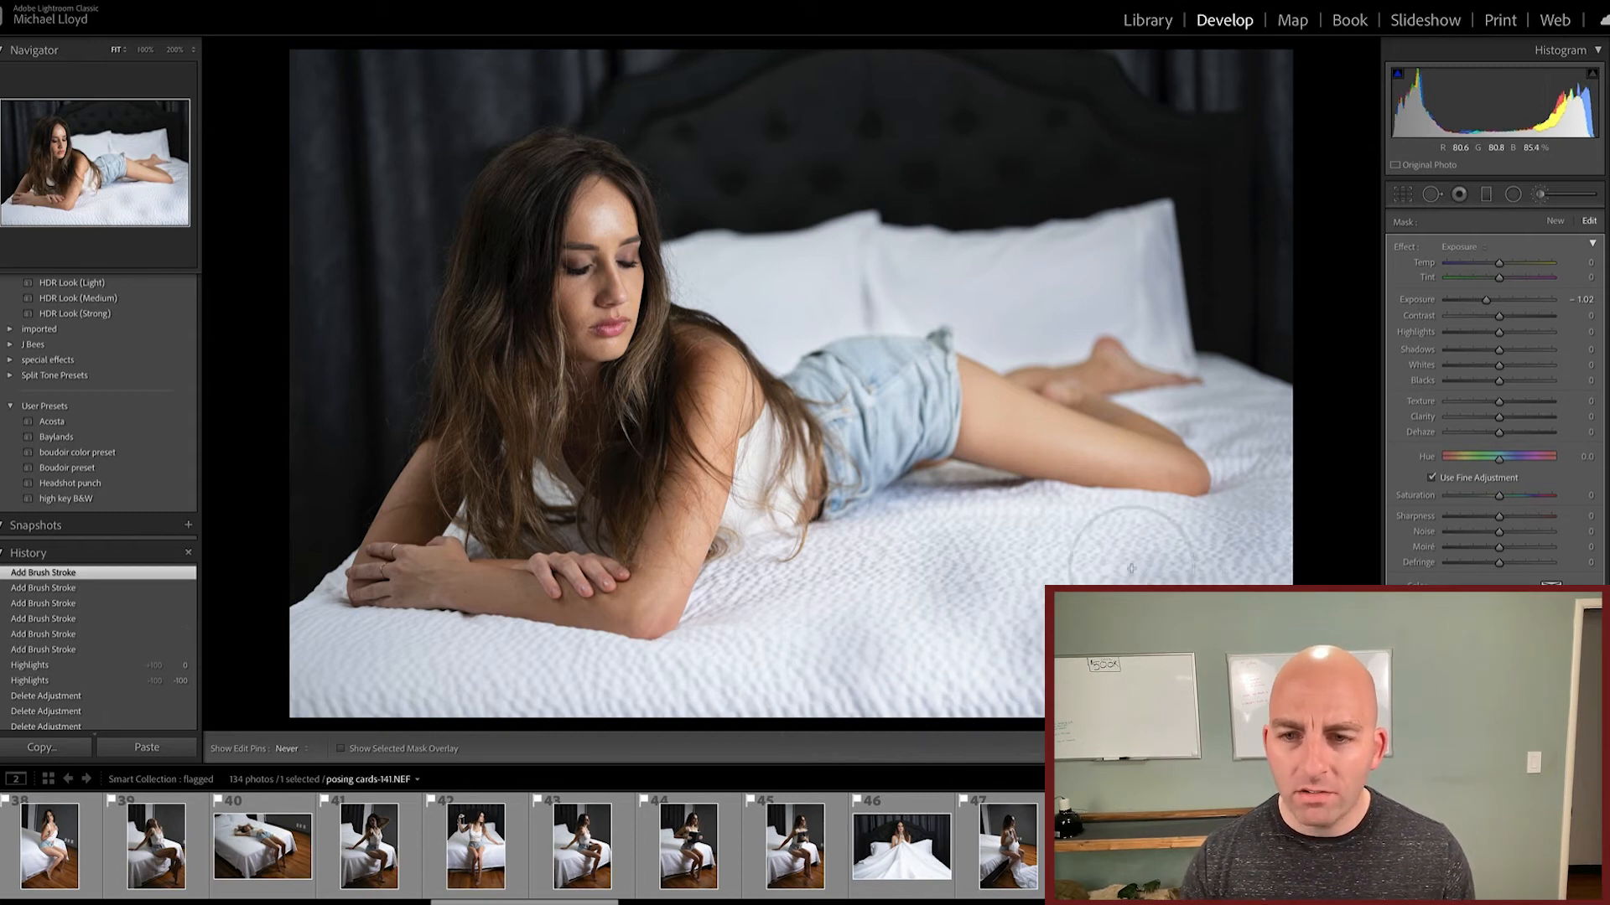
mouse_move(867, 569)
mouse_down()
mouse_move(826, 634)
mouse_move(939, 669)
mouse_up()
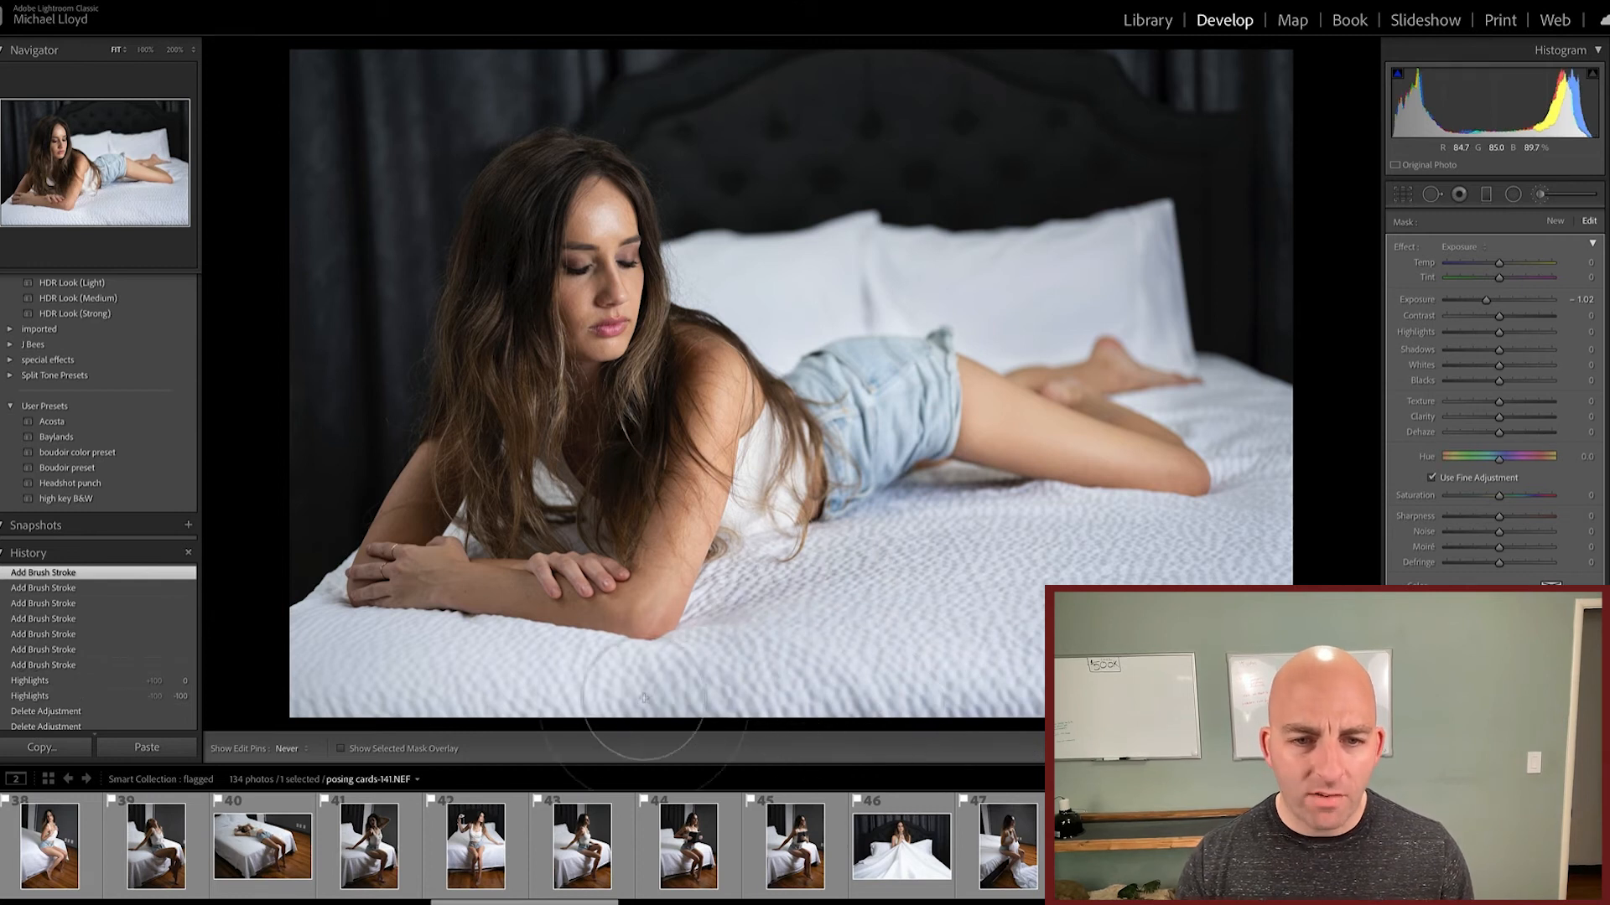
drag(541, 692, 838, 637)
drag(1076, 535, 1146, 450)
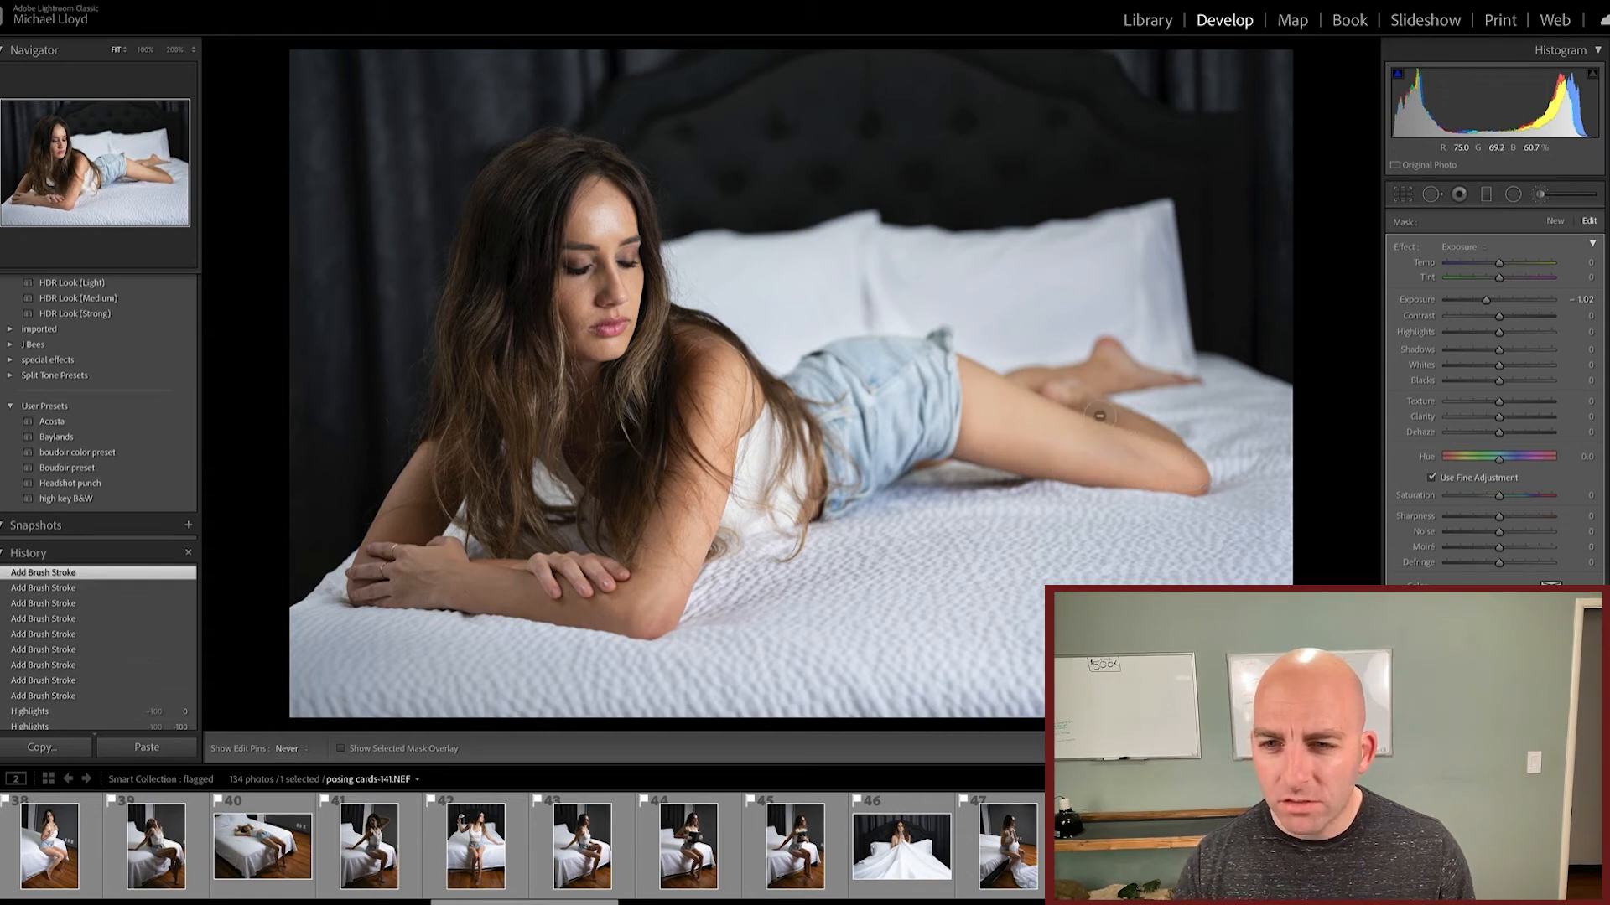
drag(1053, 418, 1055, 419)
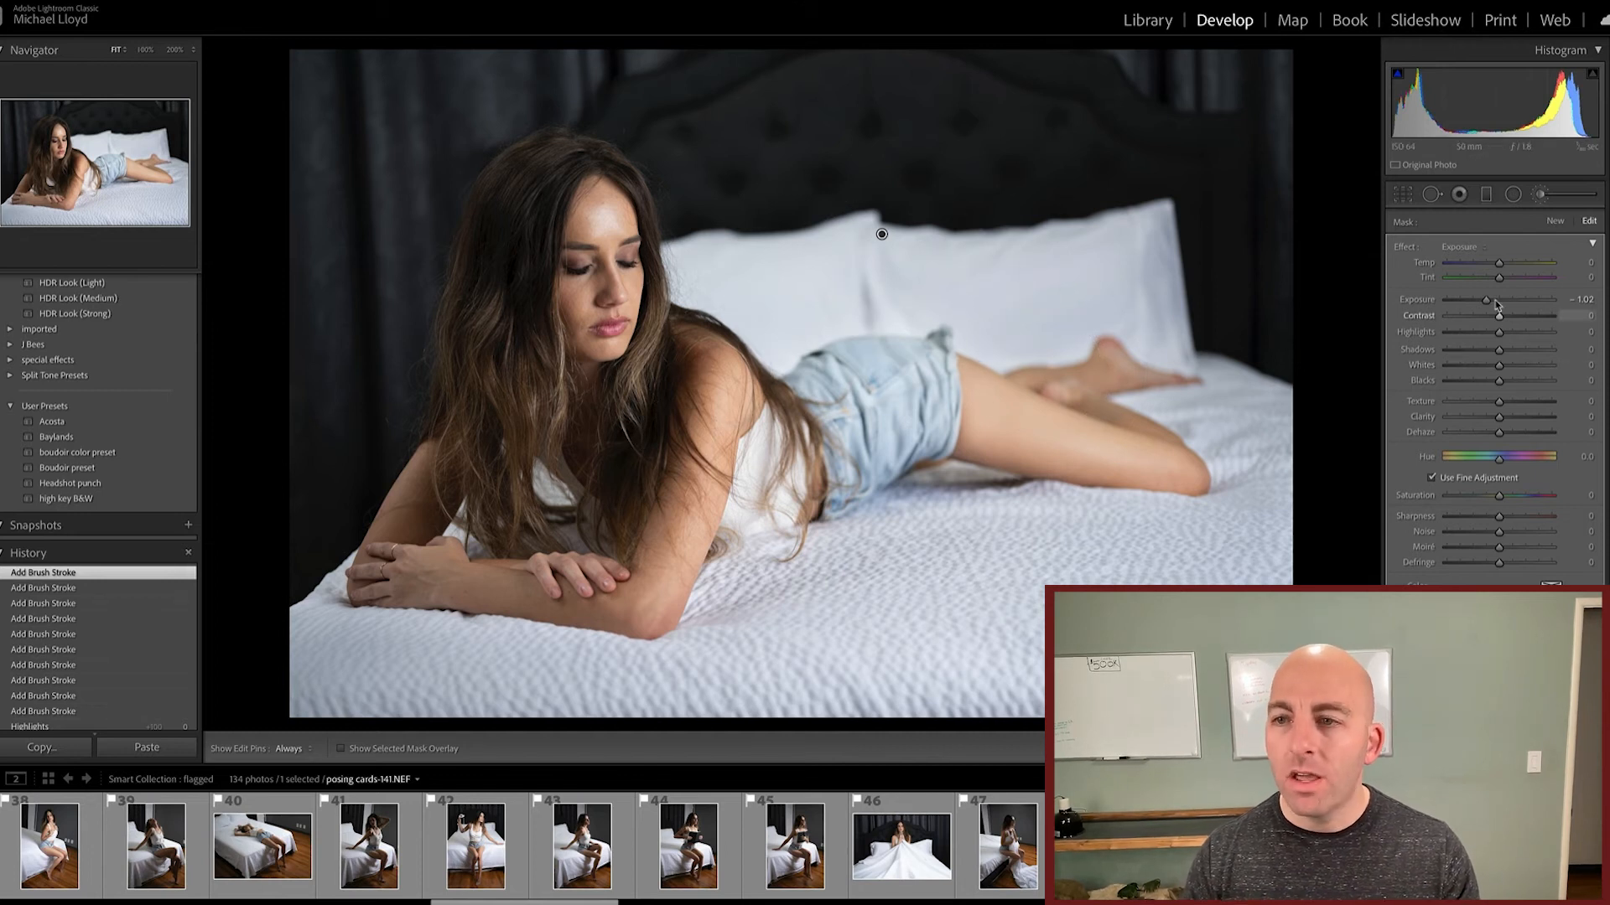
Step: Fine-tune the bedding brush adjustment's Exposure to -1.14 and close the adjustment brush
mouse_move(1486, 299)
mouse_down()
mouse_move(1360, 321)
mouse_move(1499, 305)
mouse_up()
mouse_move(1513, 307)
mouse_down()
mouse_move(1533, 302)
mouse_move(1490, 308)
mouse_up()
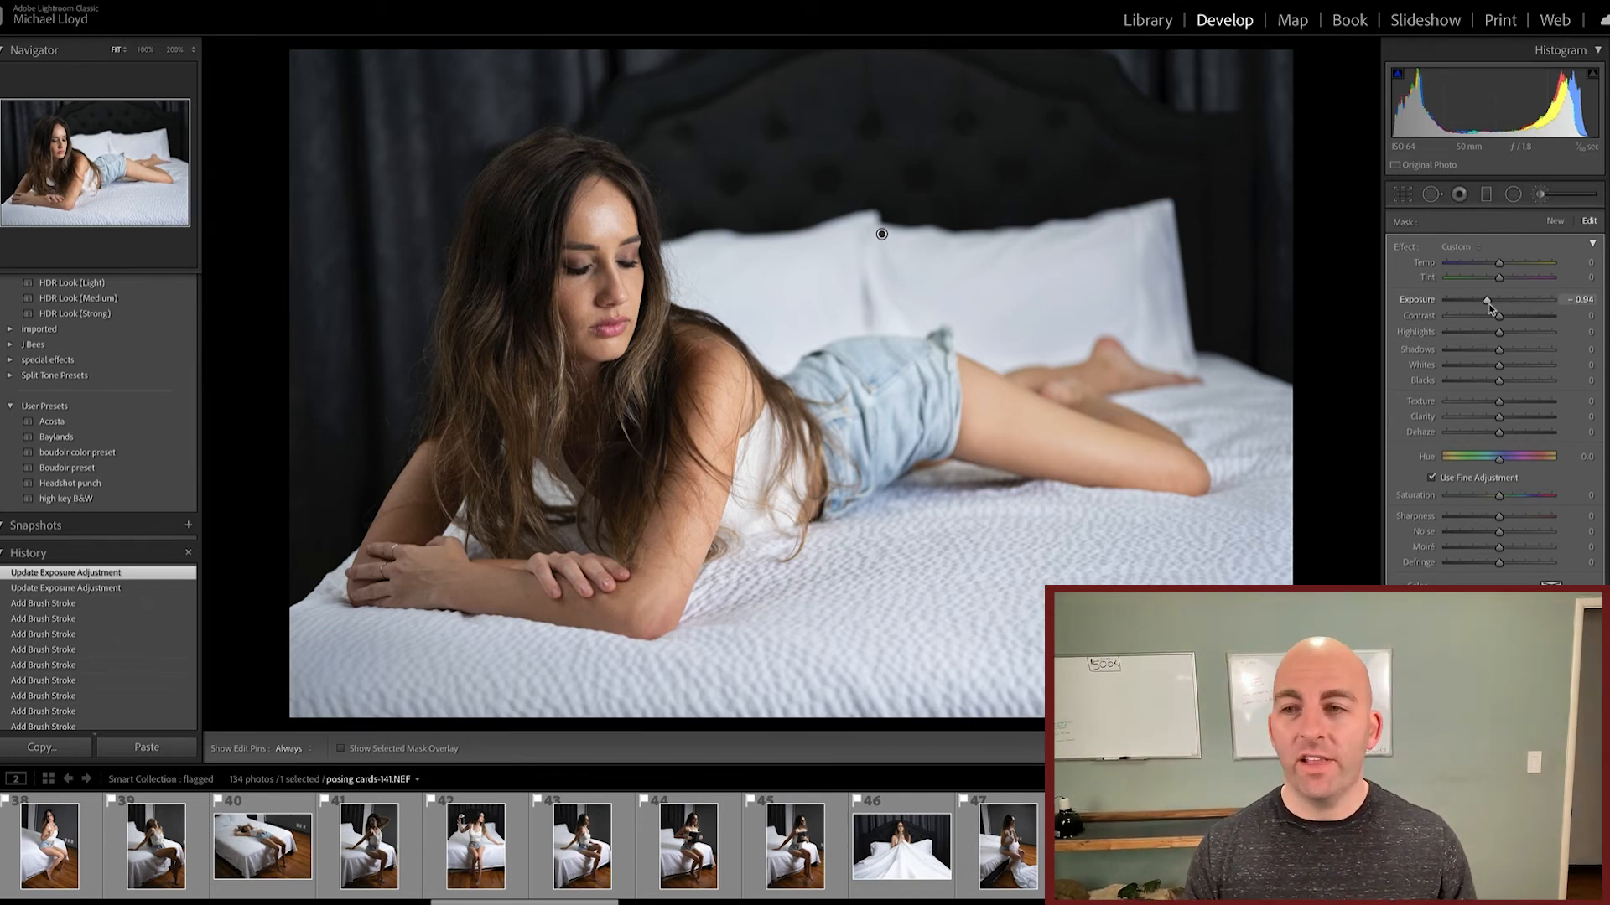
drag(1490, 308, 1479, 302)
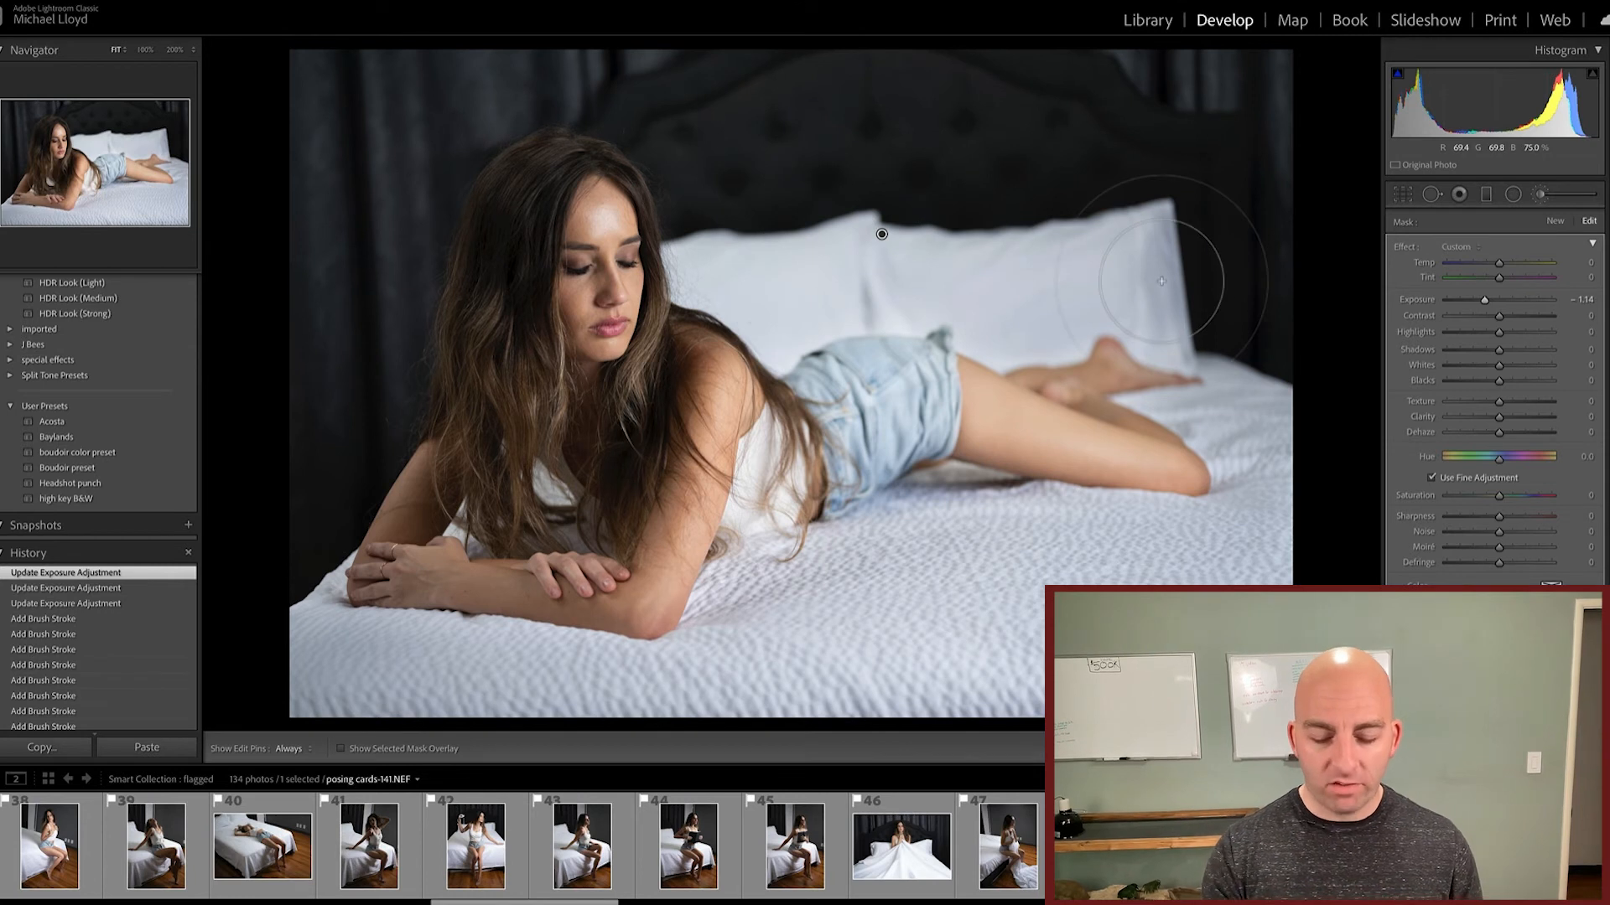
key(k)
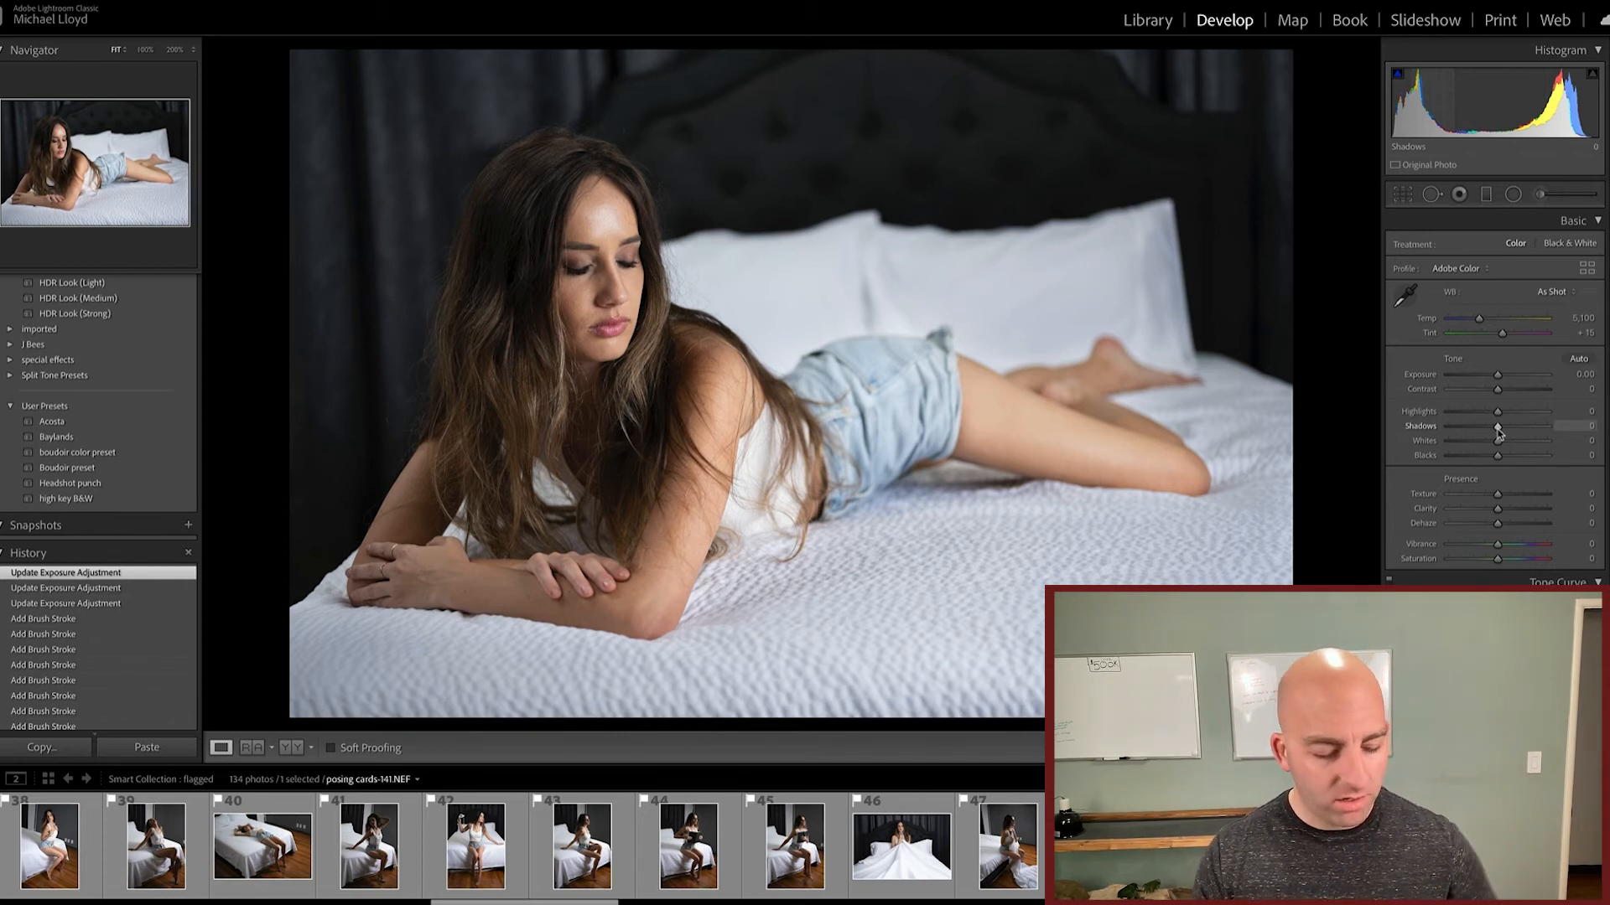
Step: Bring up the option for creating a new develop preset from the current edit
scroll(143, 481, up, 5)
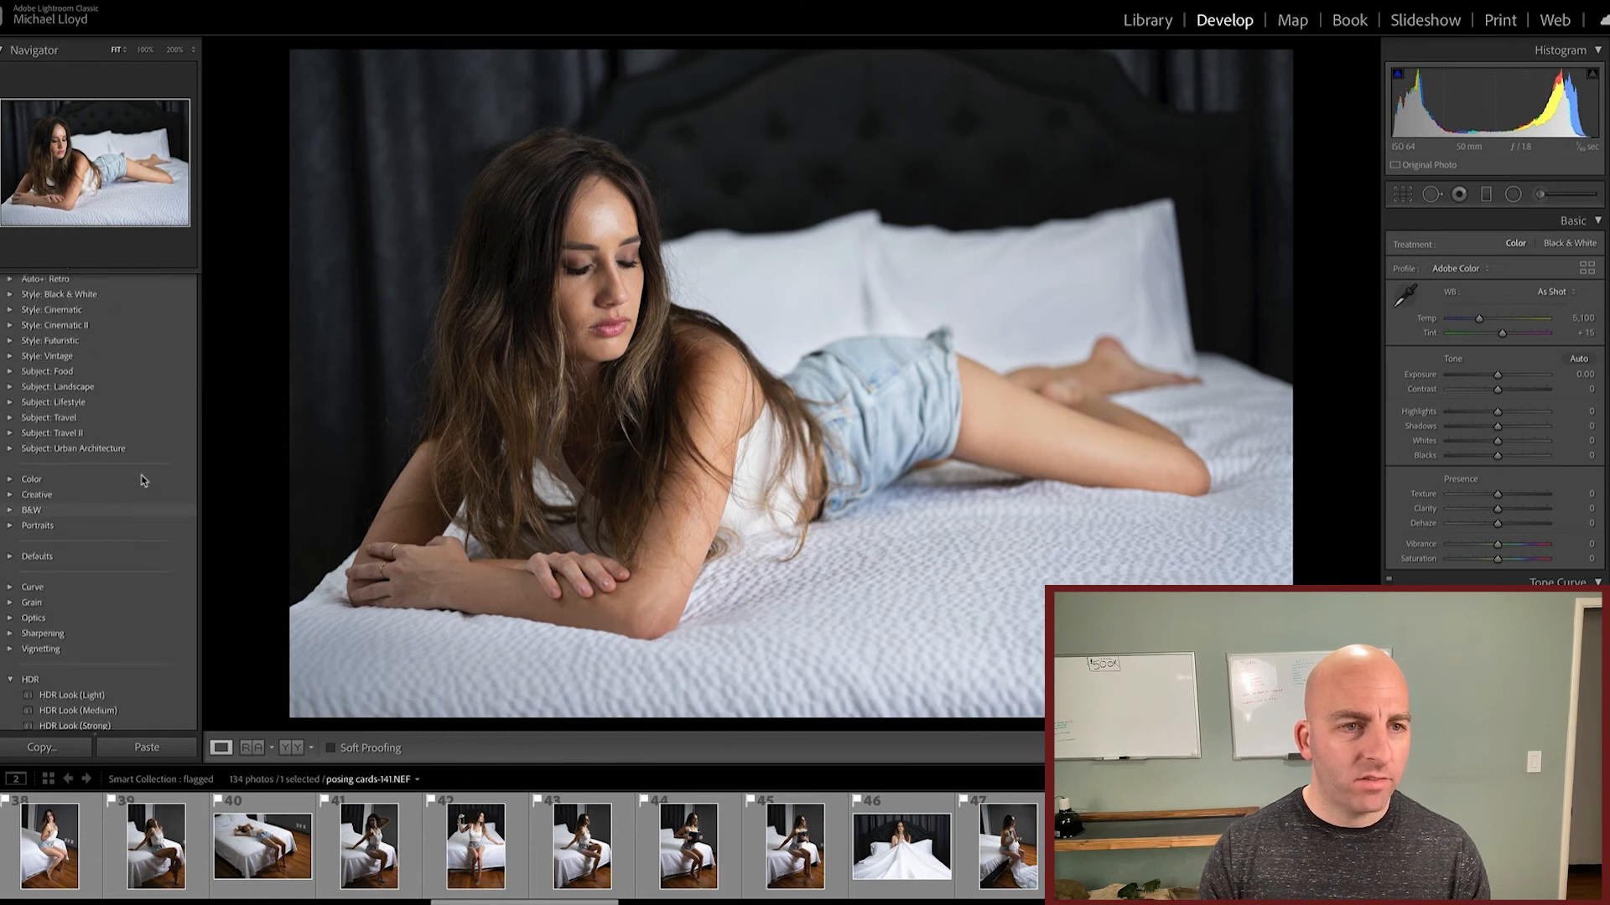
scroll(142, 481, up, 2)
click(189, 280)
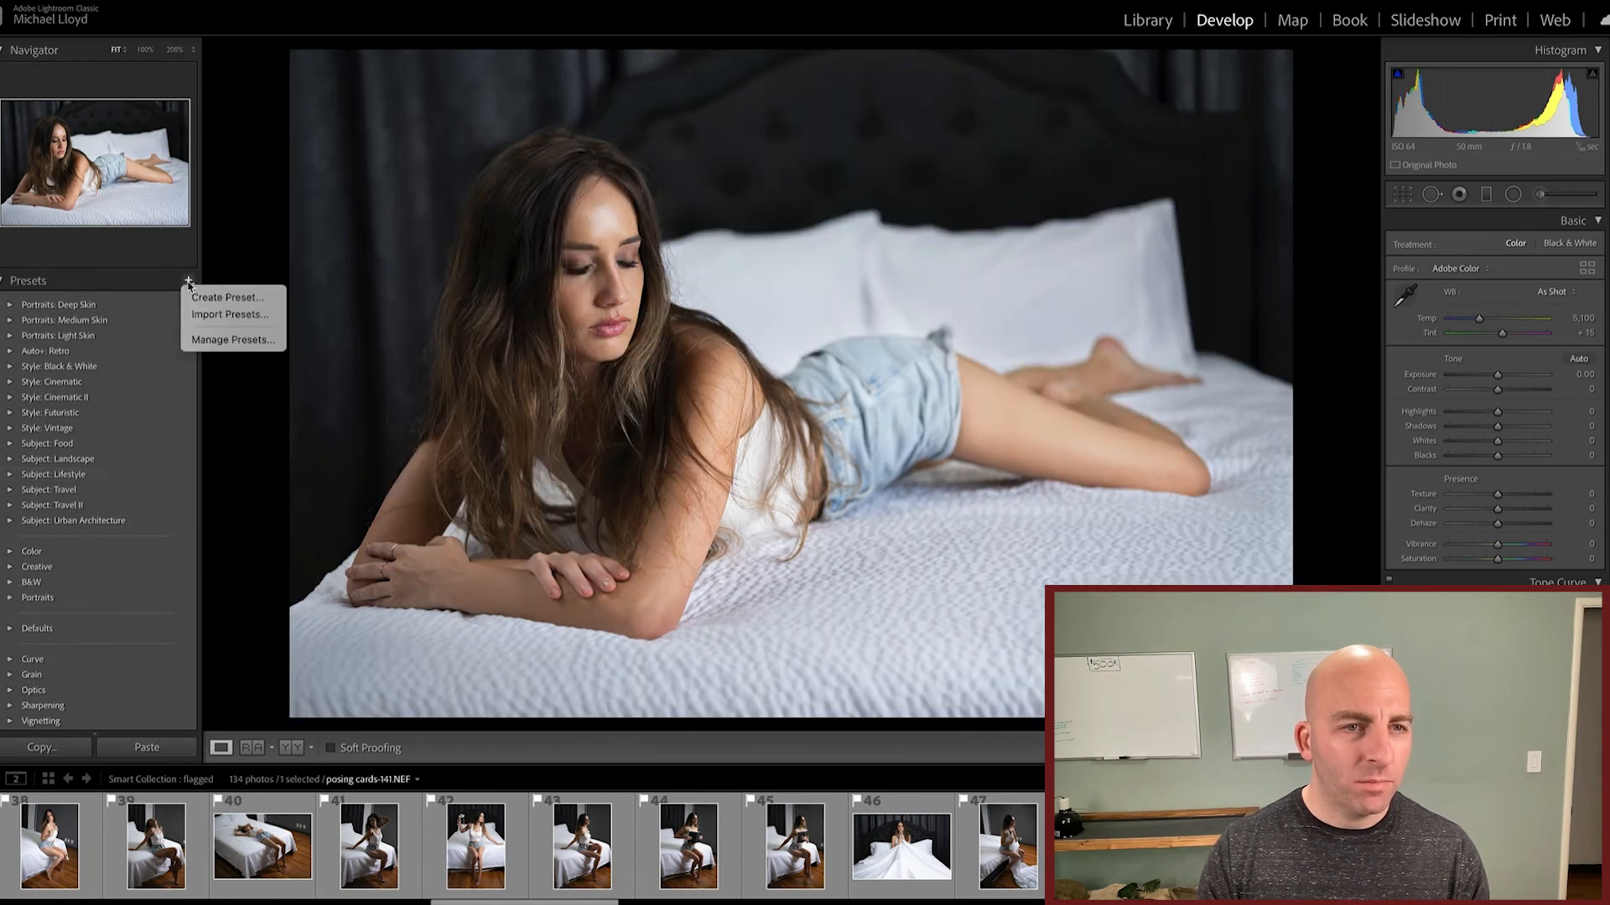
click(239, 298)
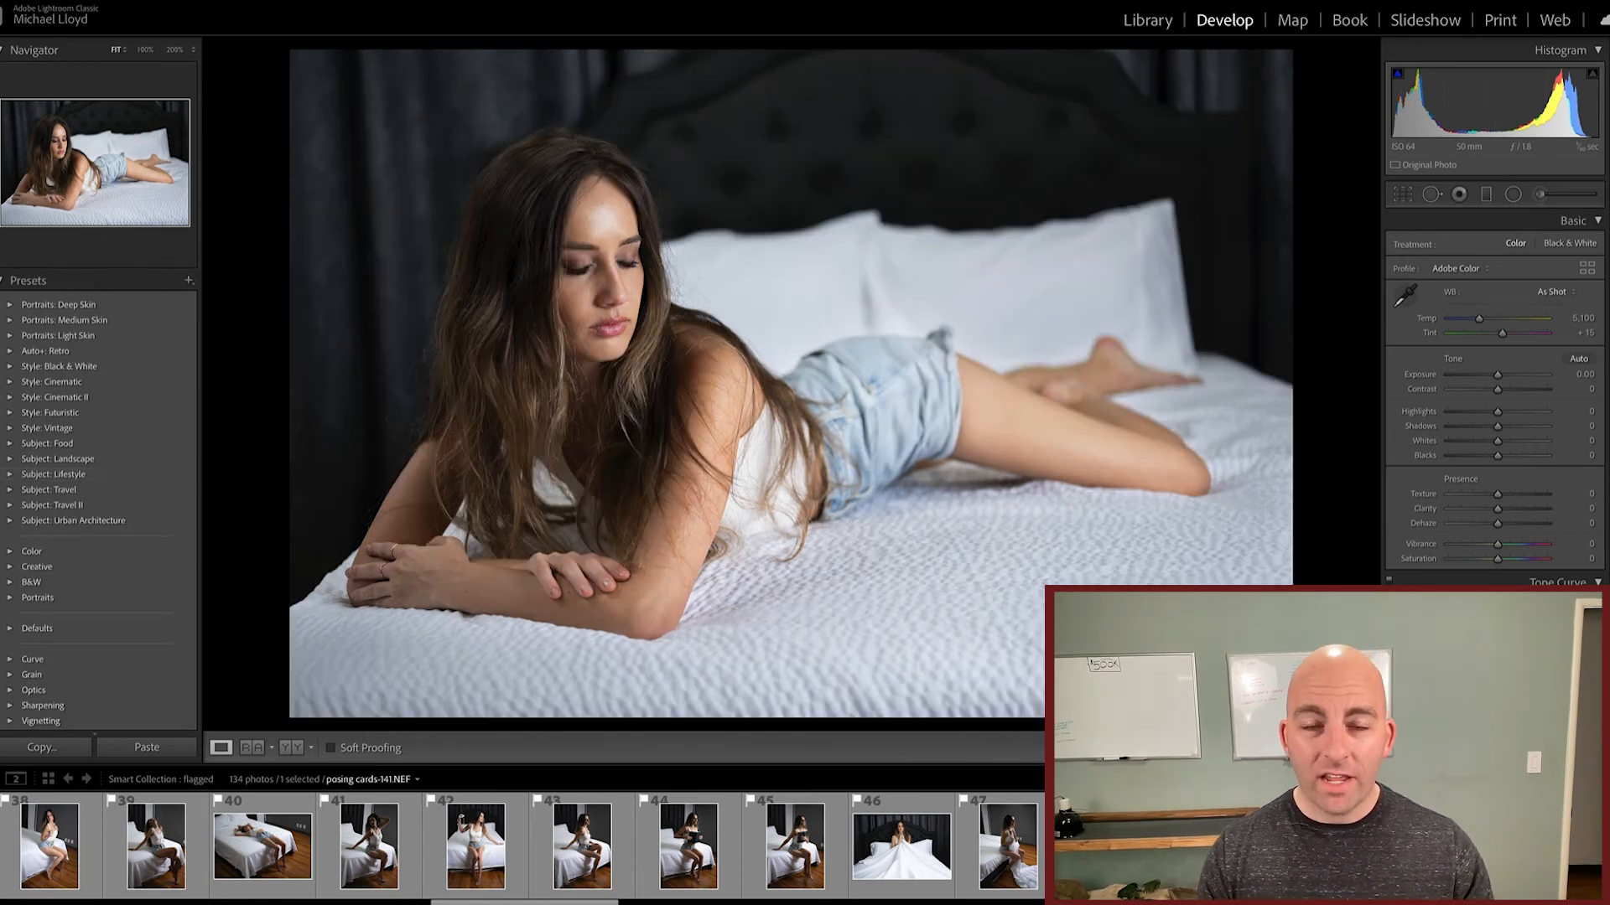
Step: Select five consecutive photos starting at posing cards-141.NEF and synchronize all checked develop settings to them, excluding Spot Removal
scroll(1060, 847, right, 3)
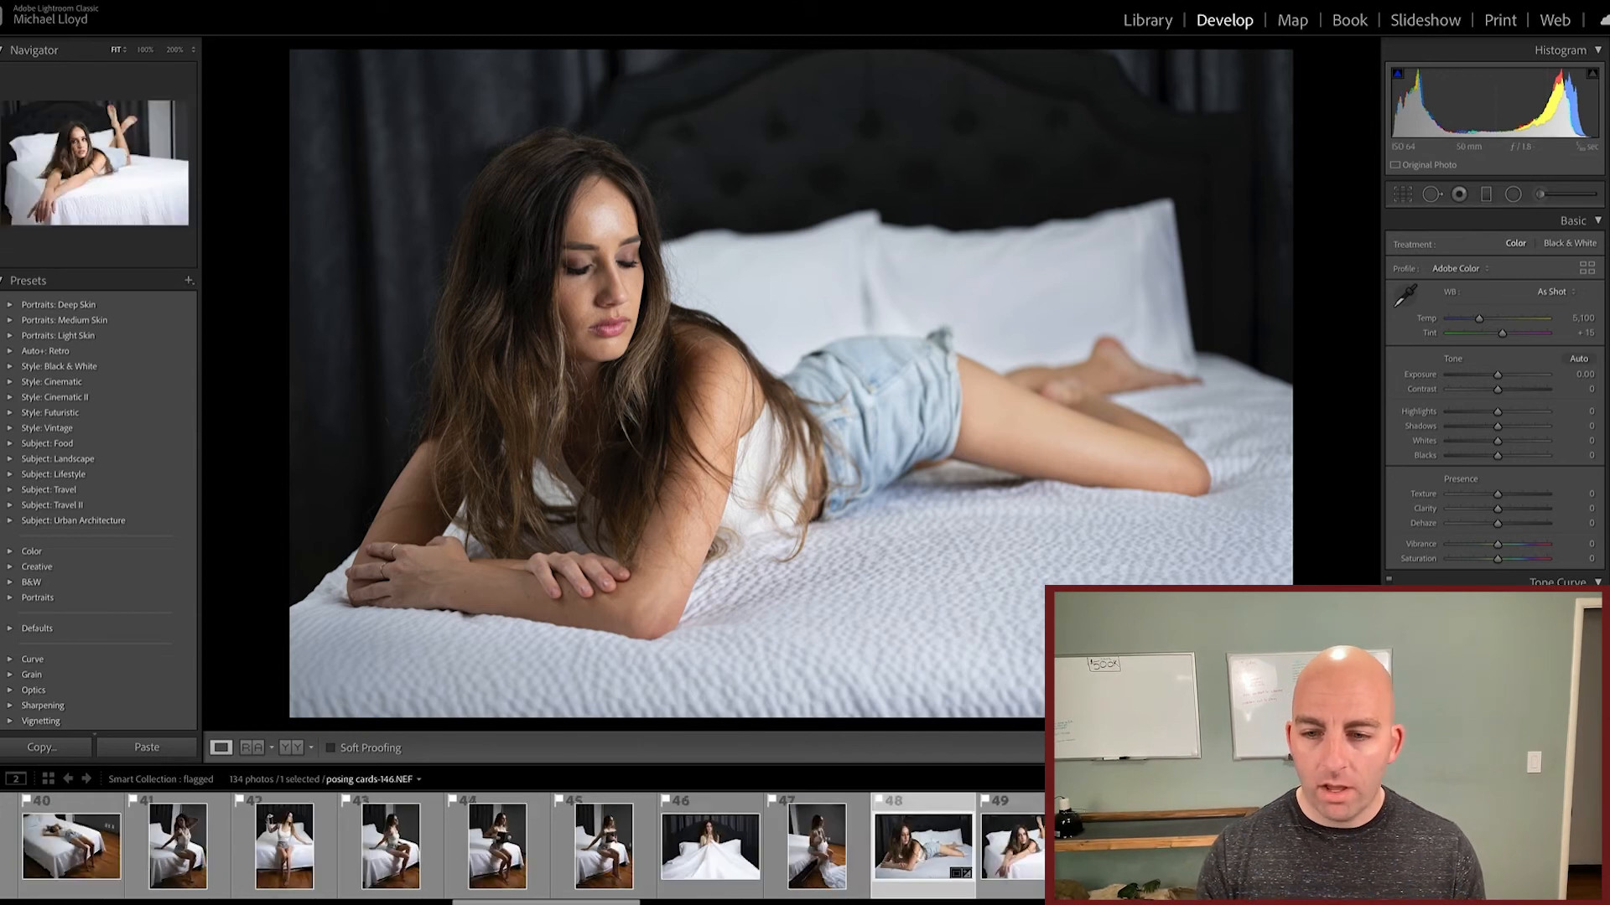
scroll(520, 847, right, 2)
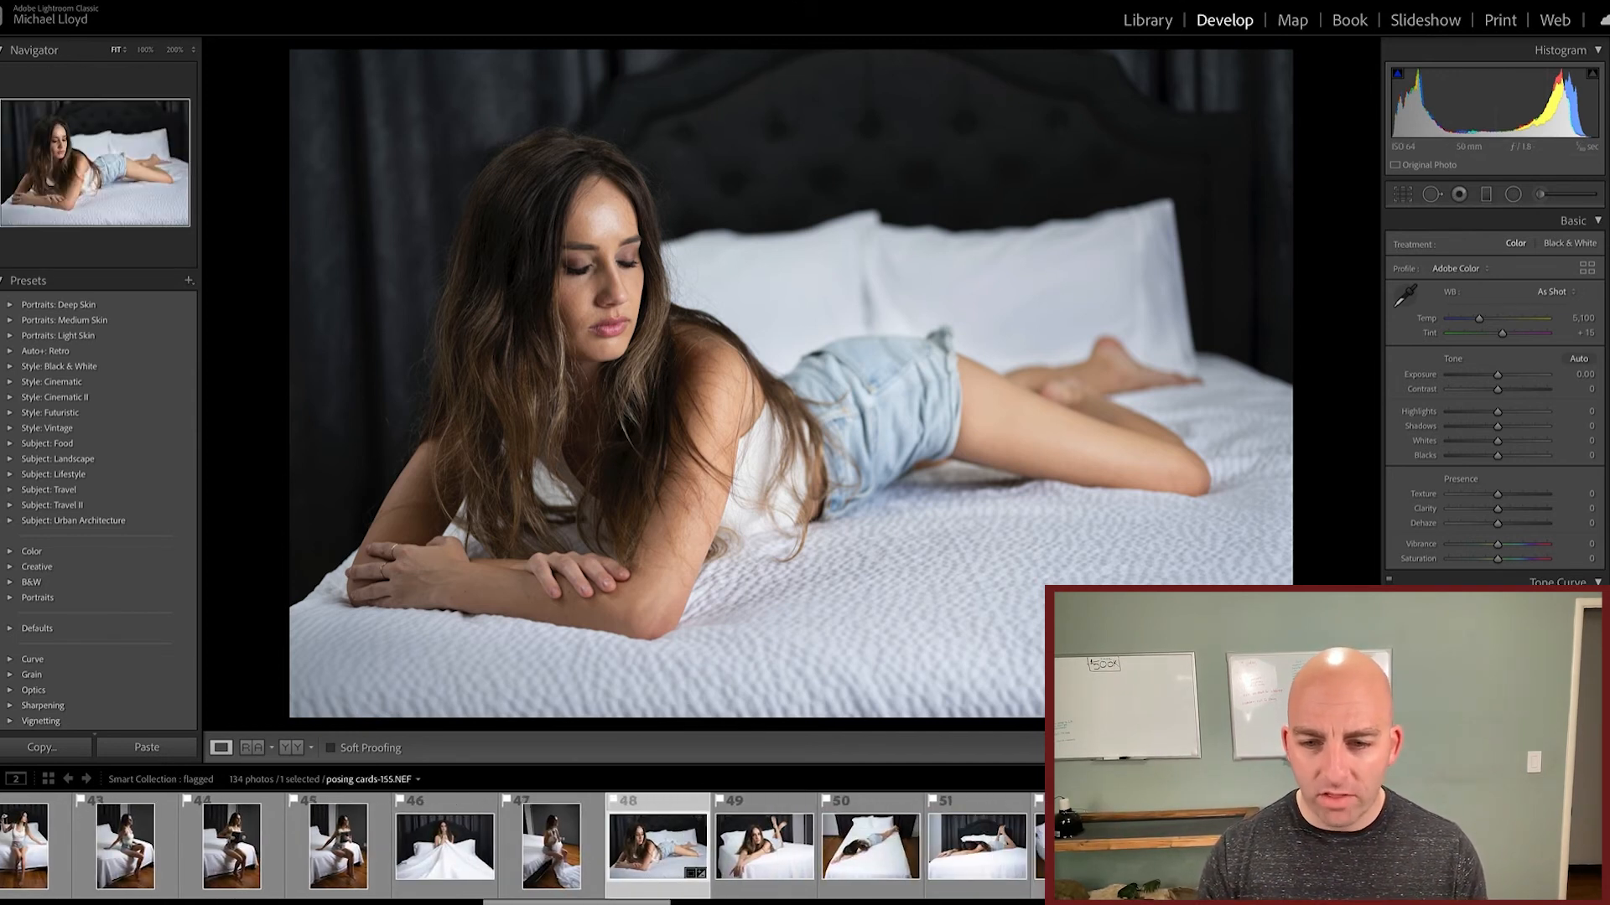
shift+click(1085, 847)
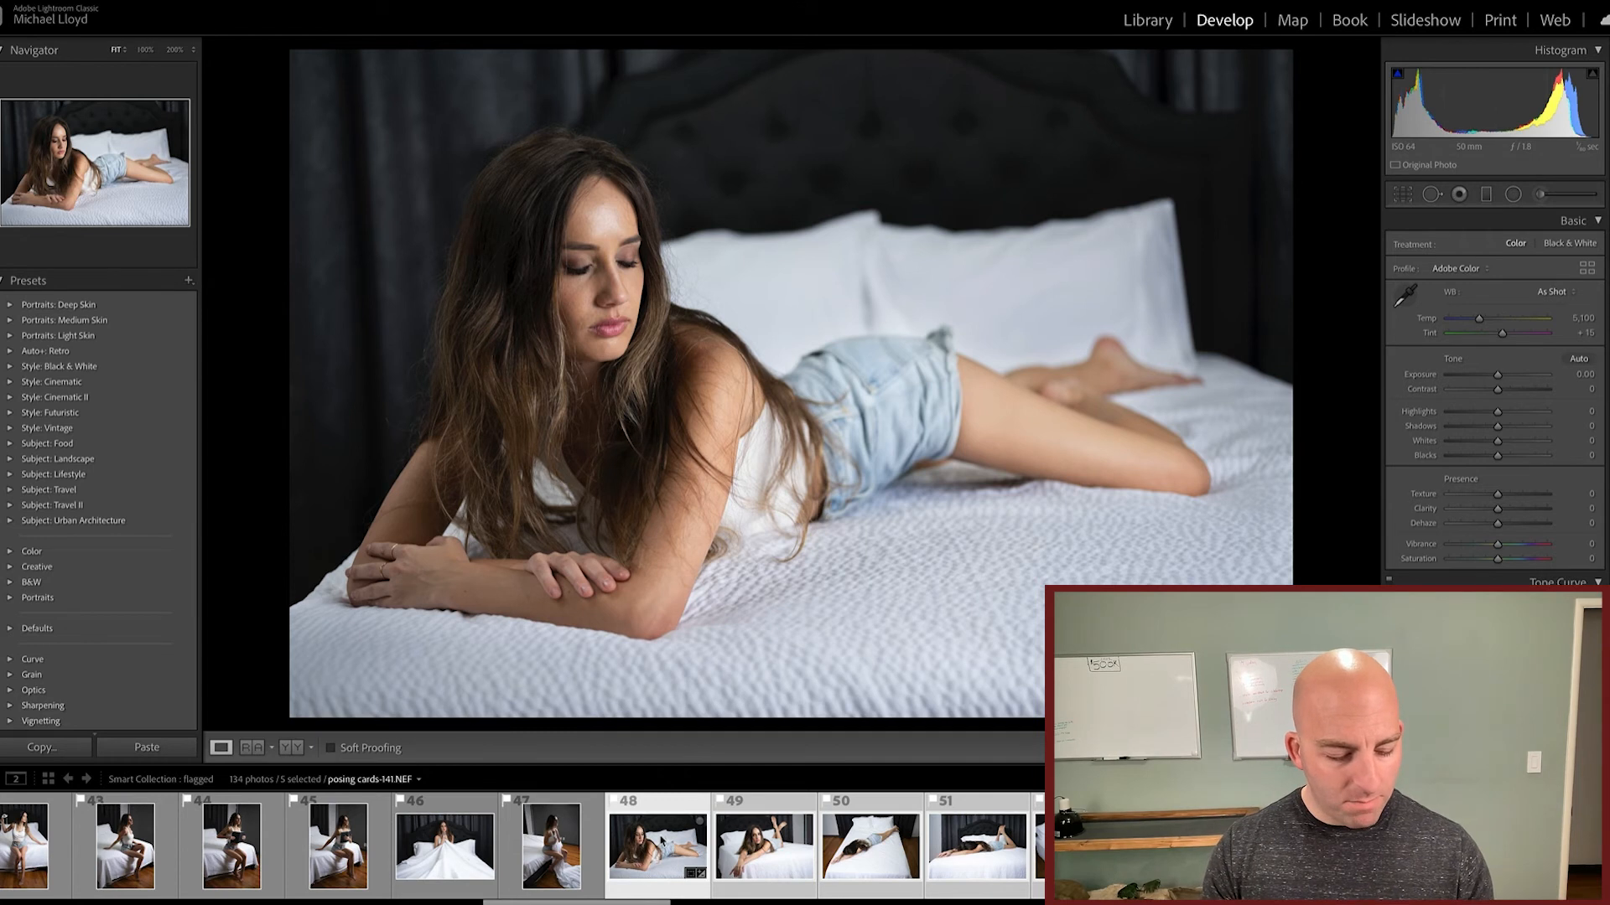
key(super+shift+s)
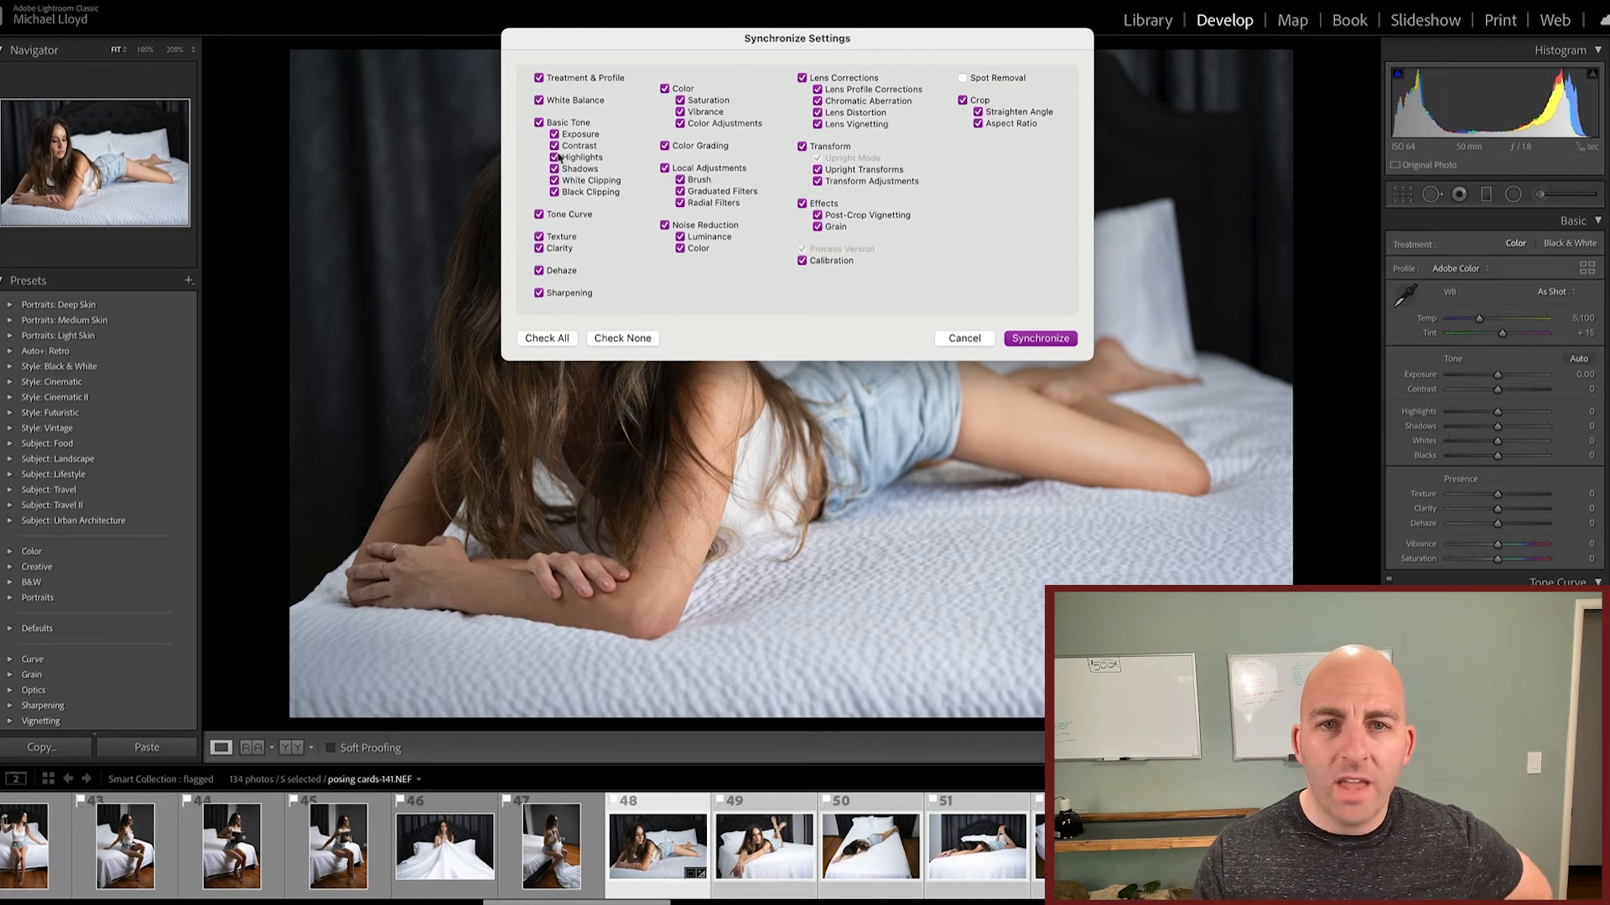
click(1040, 338)
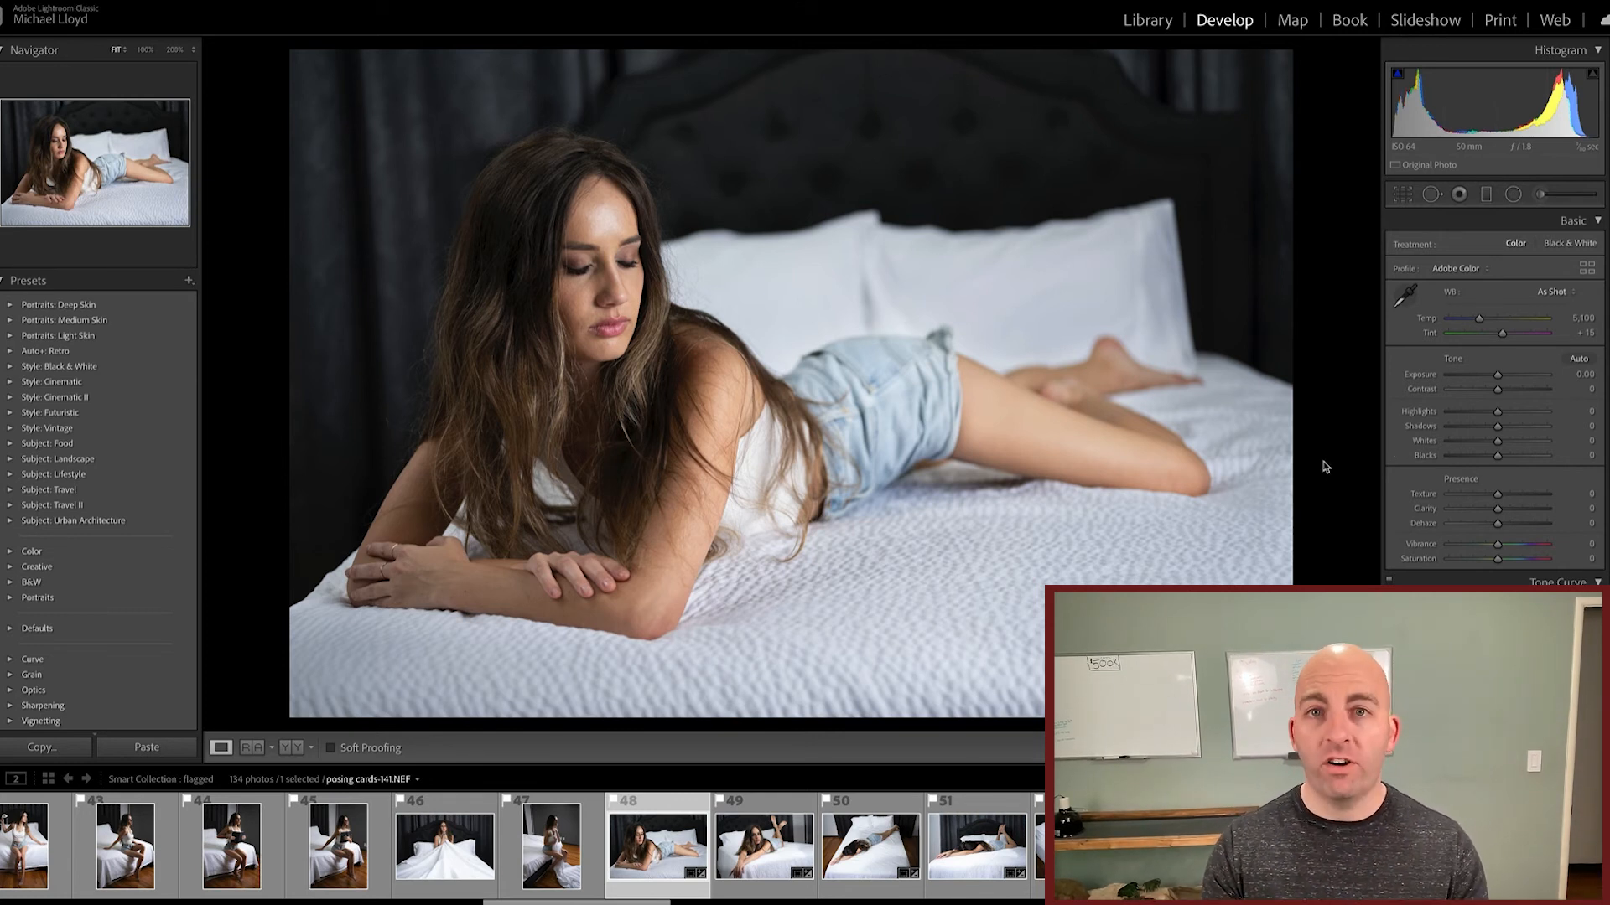
Step: Send posing cards-141.NEF to Portraiture 3 as a copy with Lightroom adjustments
right_click(657, 813)
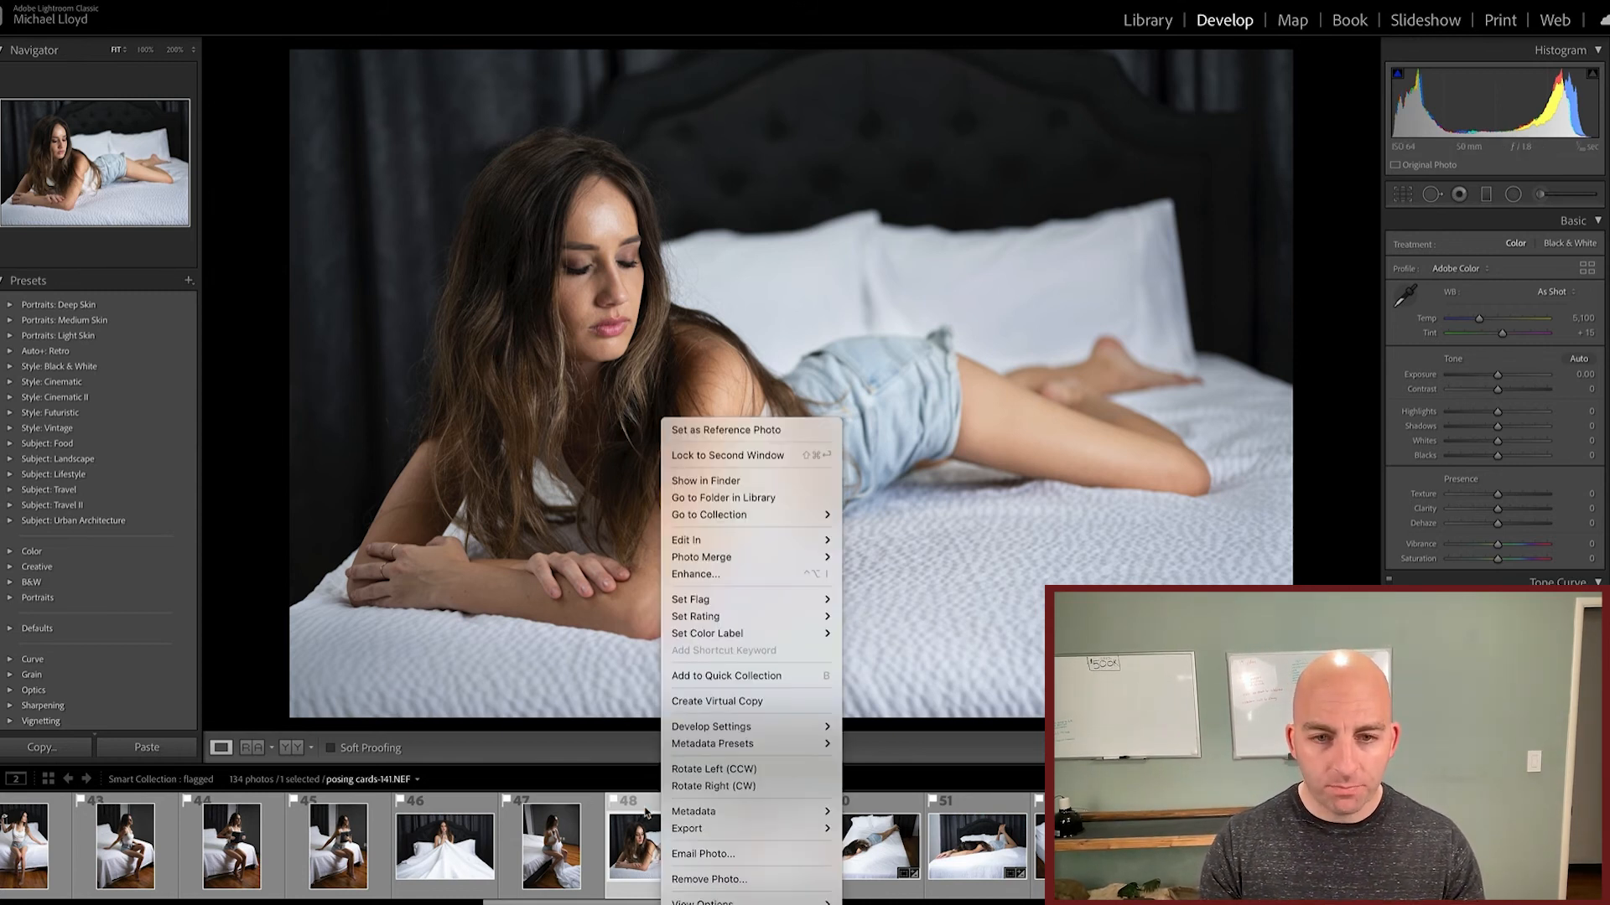
mouse_move(727, 546)
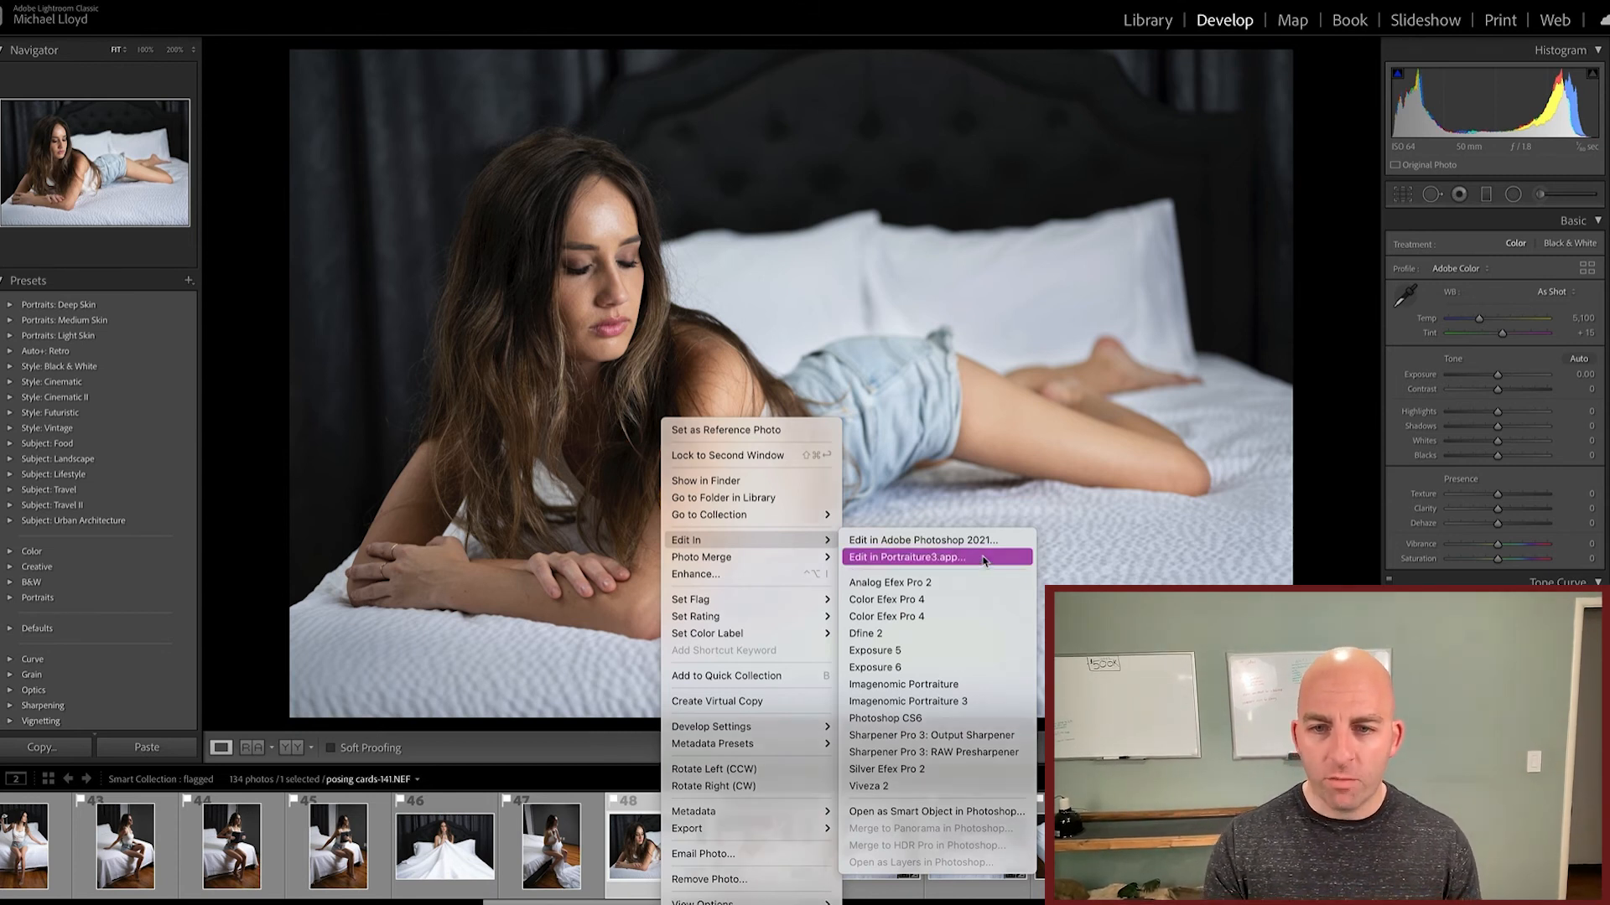
click(985, 560)
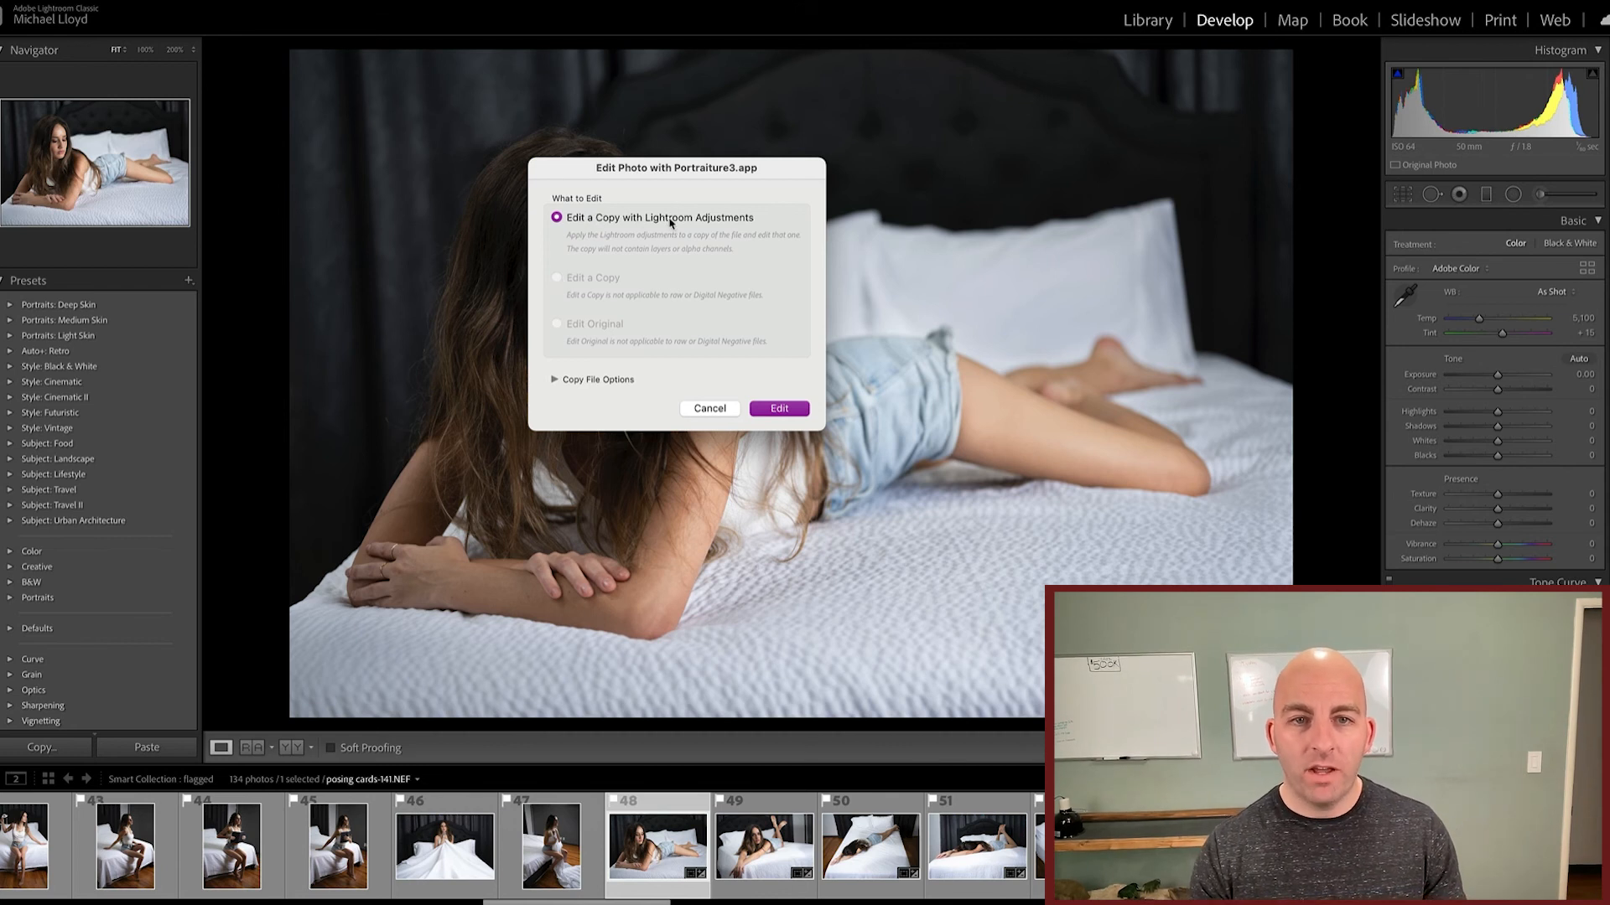
click(775, 410)
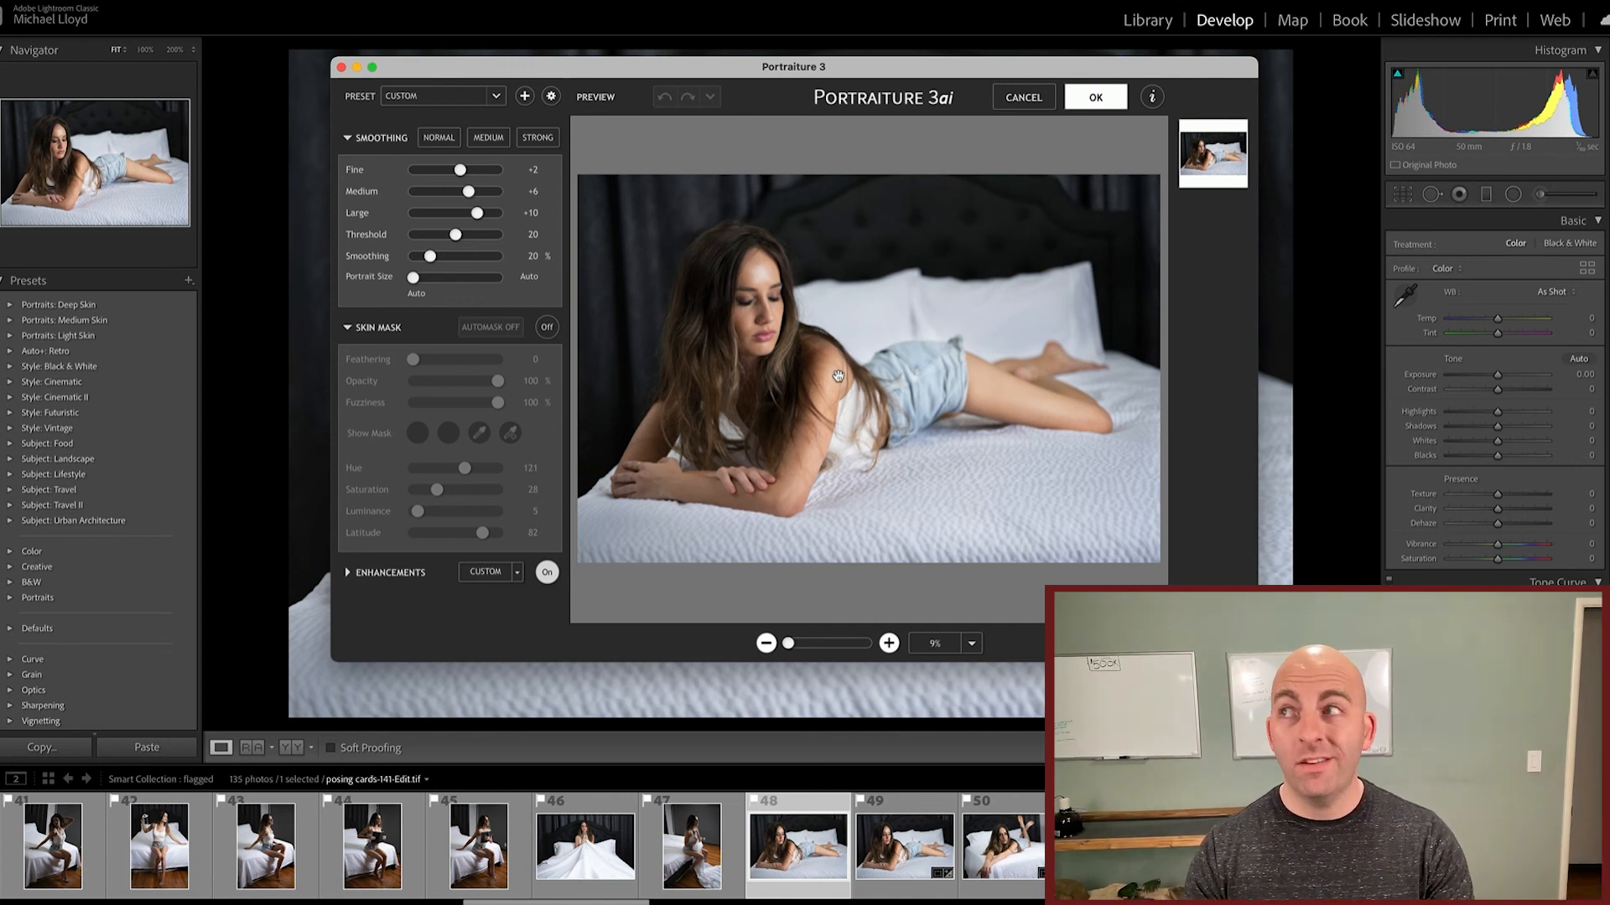
Step: Examine the face at 50% zoom and try the Normal, Medium and Strong smoothing presets in turn
click(889, 643)
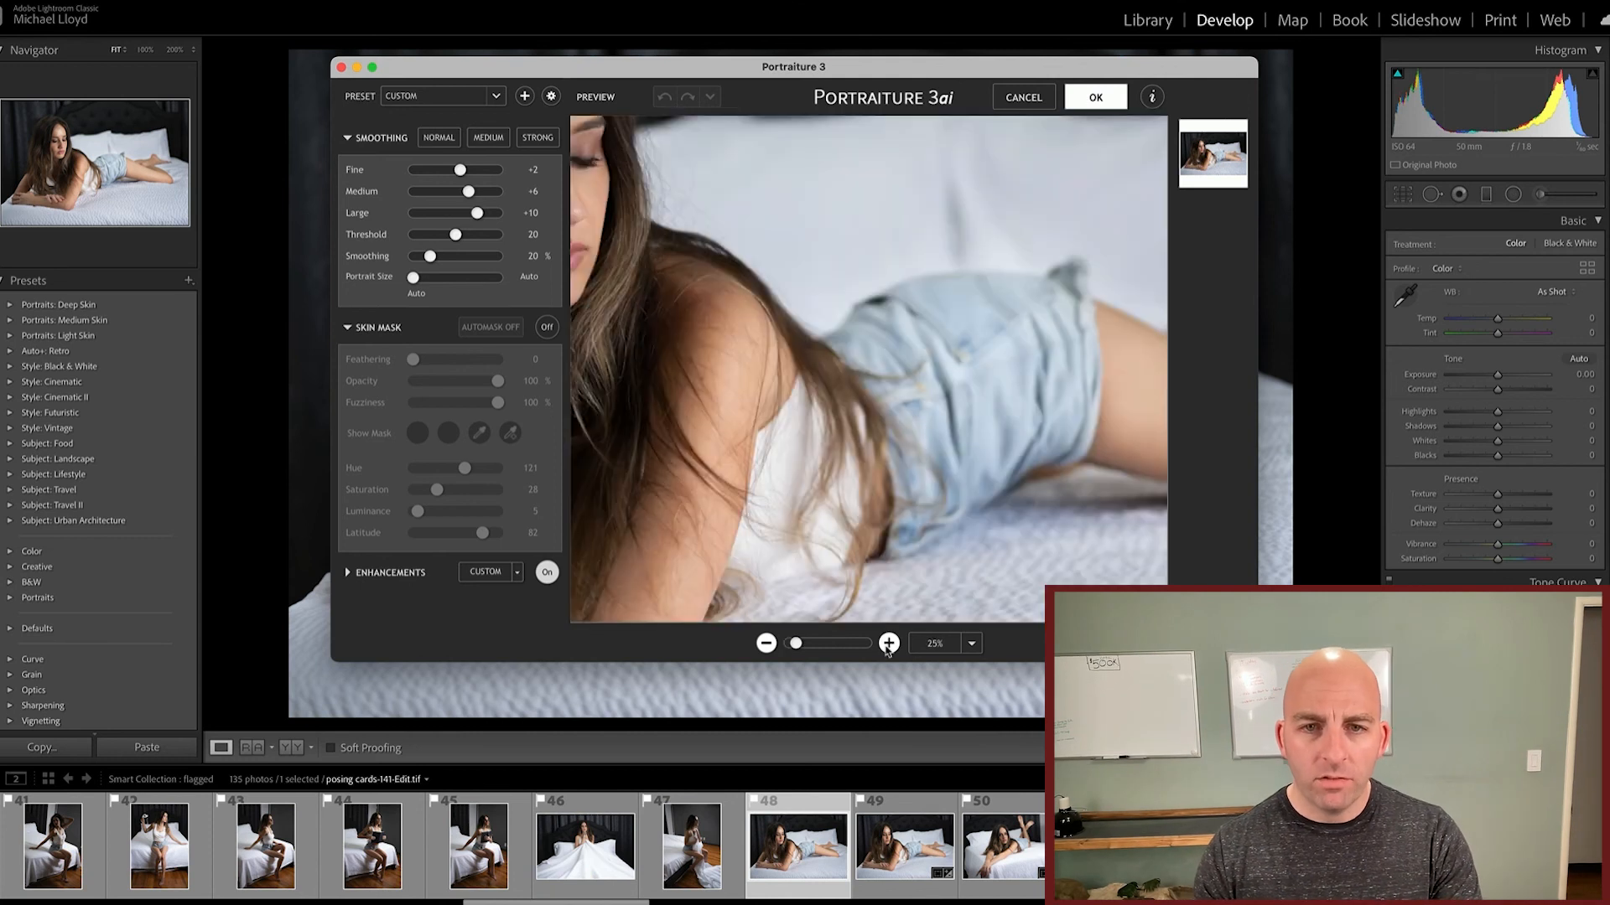
drag(721, 353, 1010, 501)
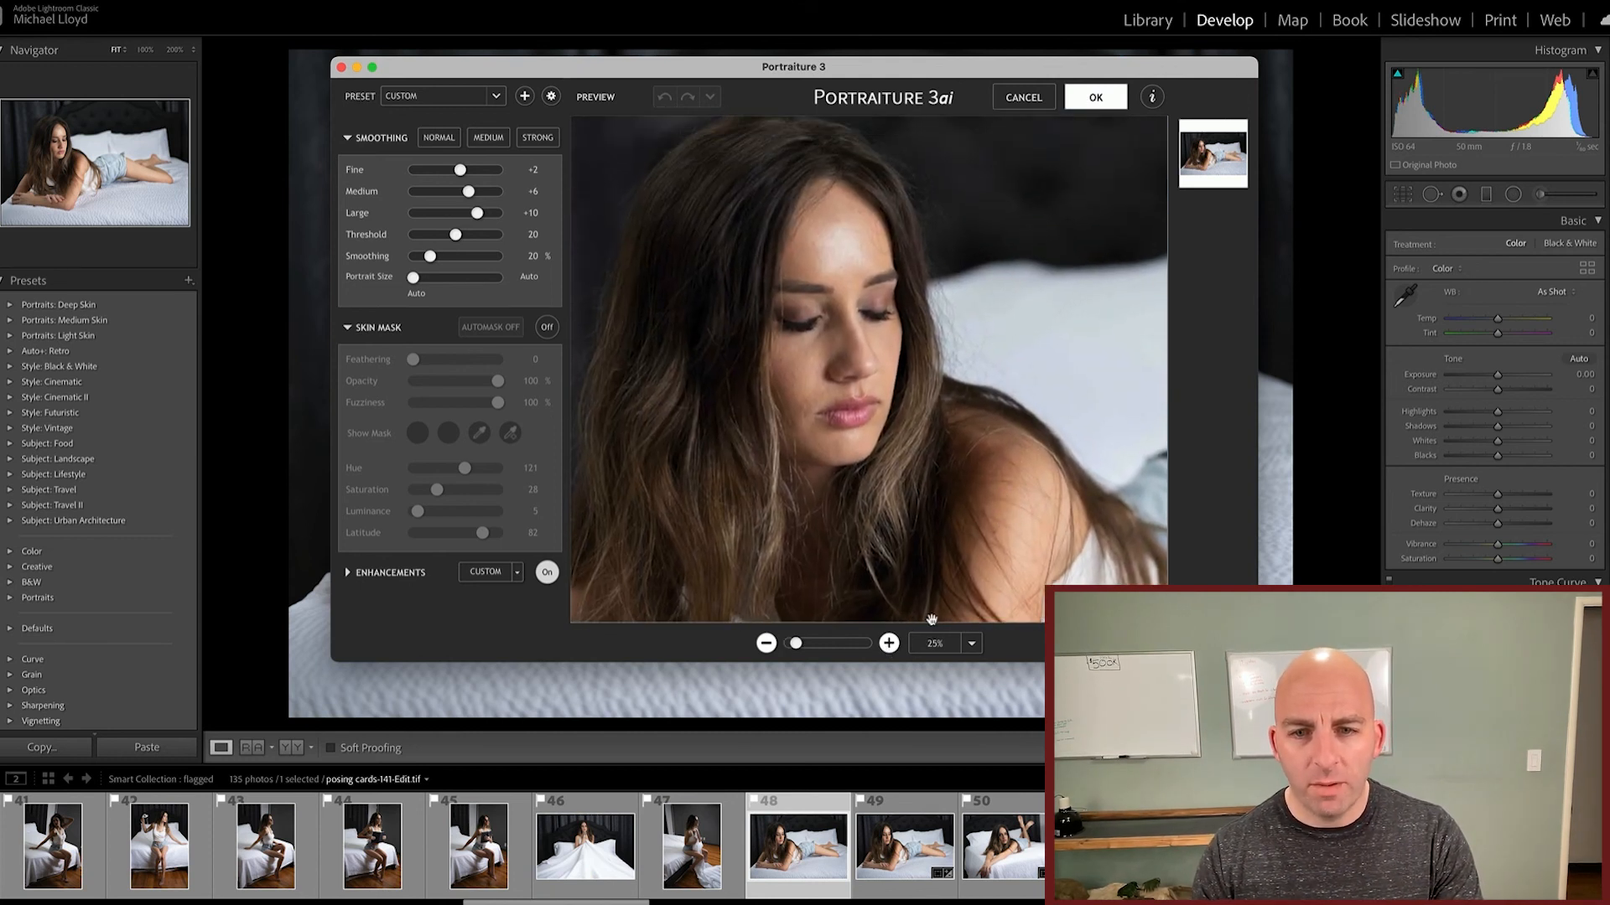
click(889, 643)
click(438, 137)
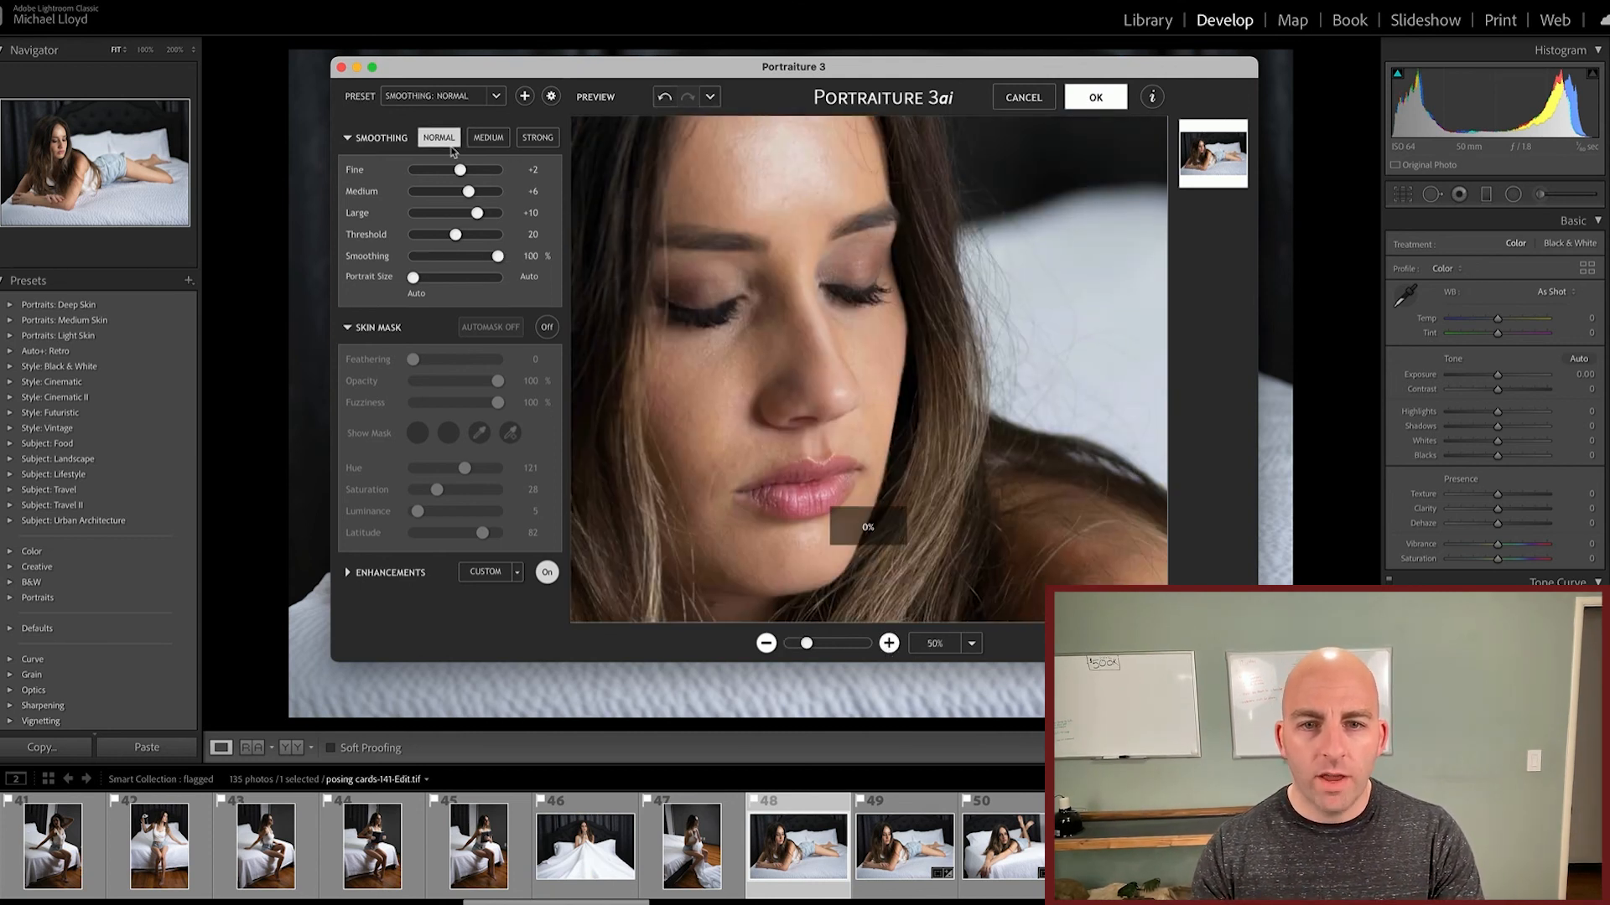
click(486, 140)
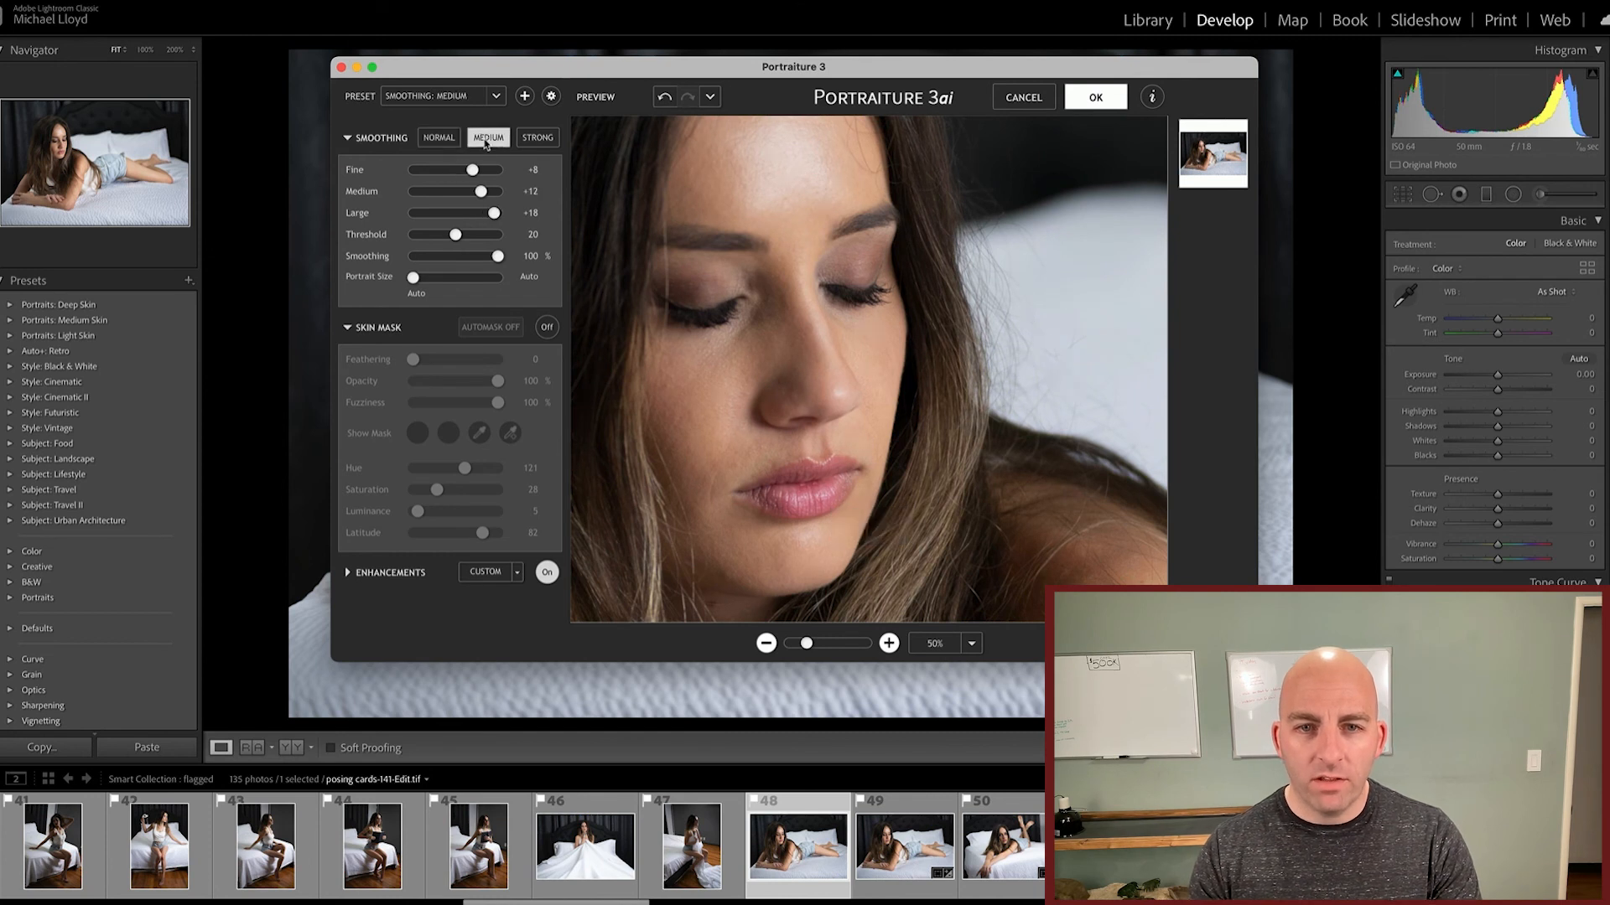
click(537, 137)
Step: Compare the Strong smoothing on the face with the original in split preview, and return to the single view
drag(812, 299, 856, 359)
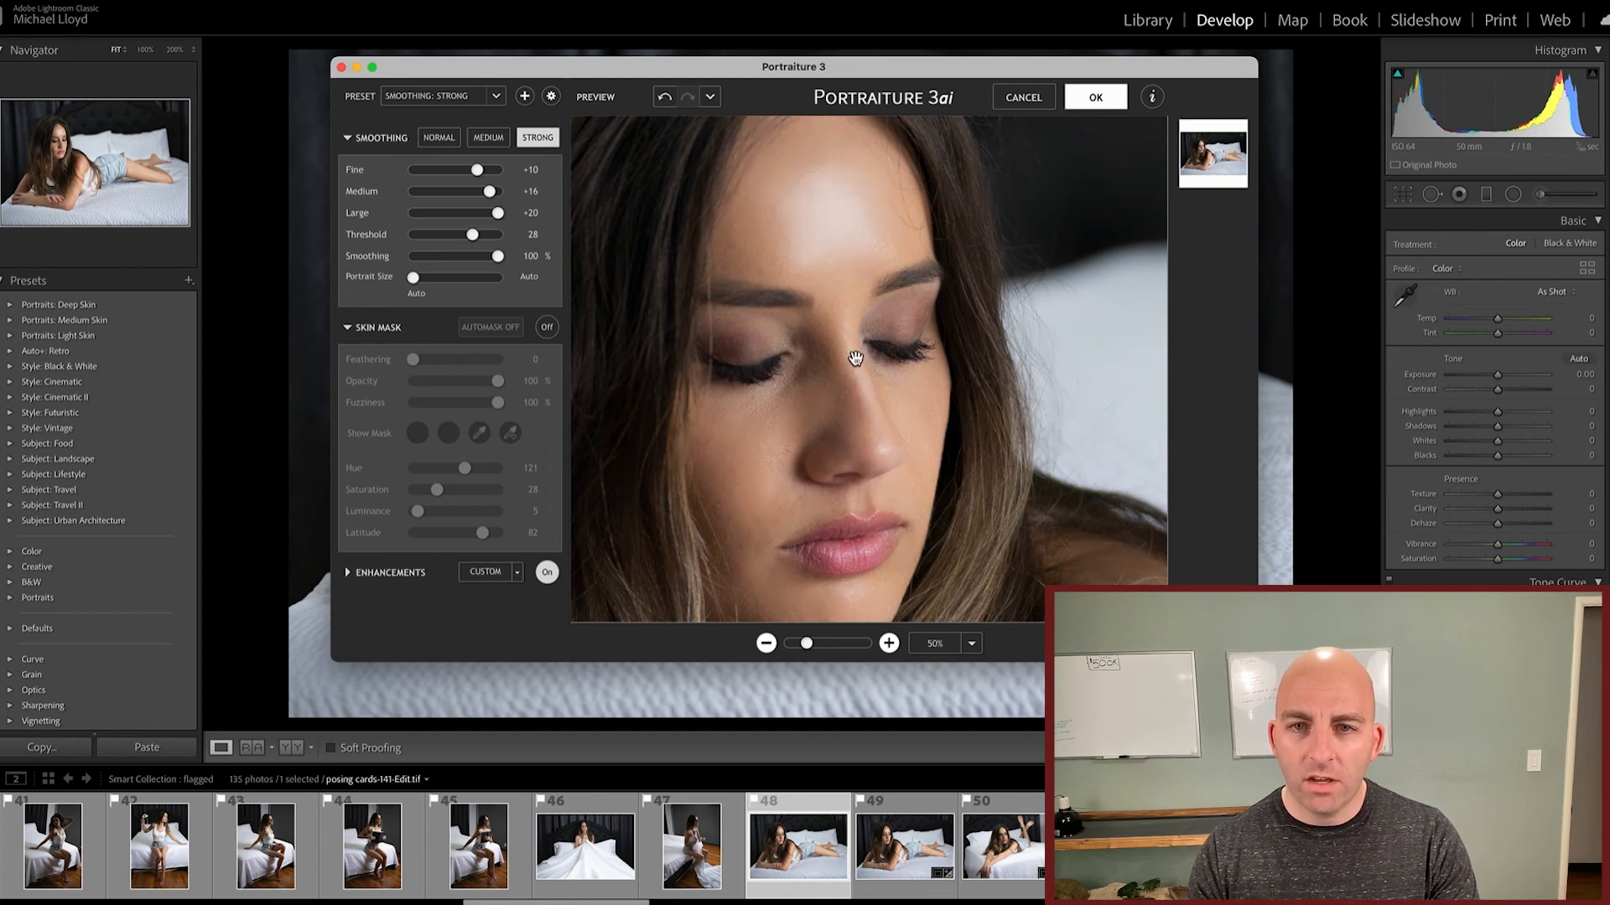
click(1132, 643)
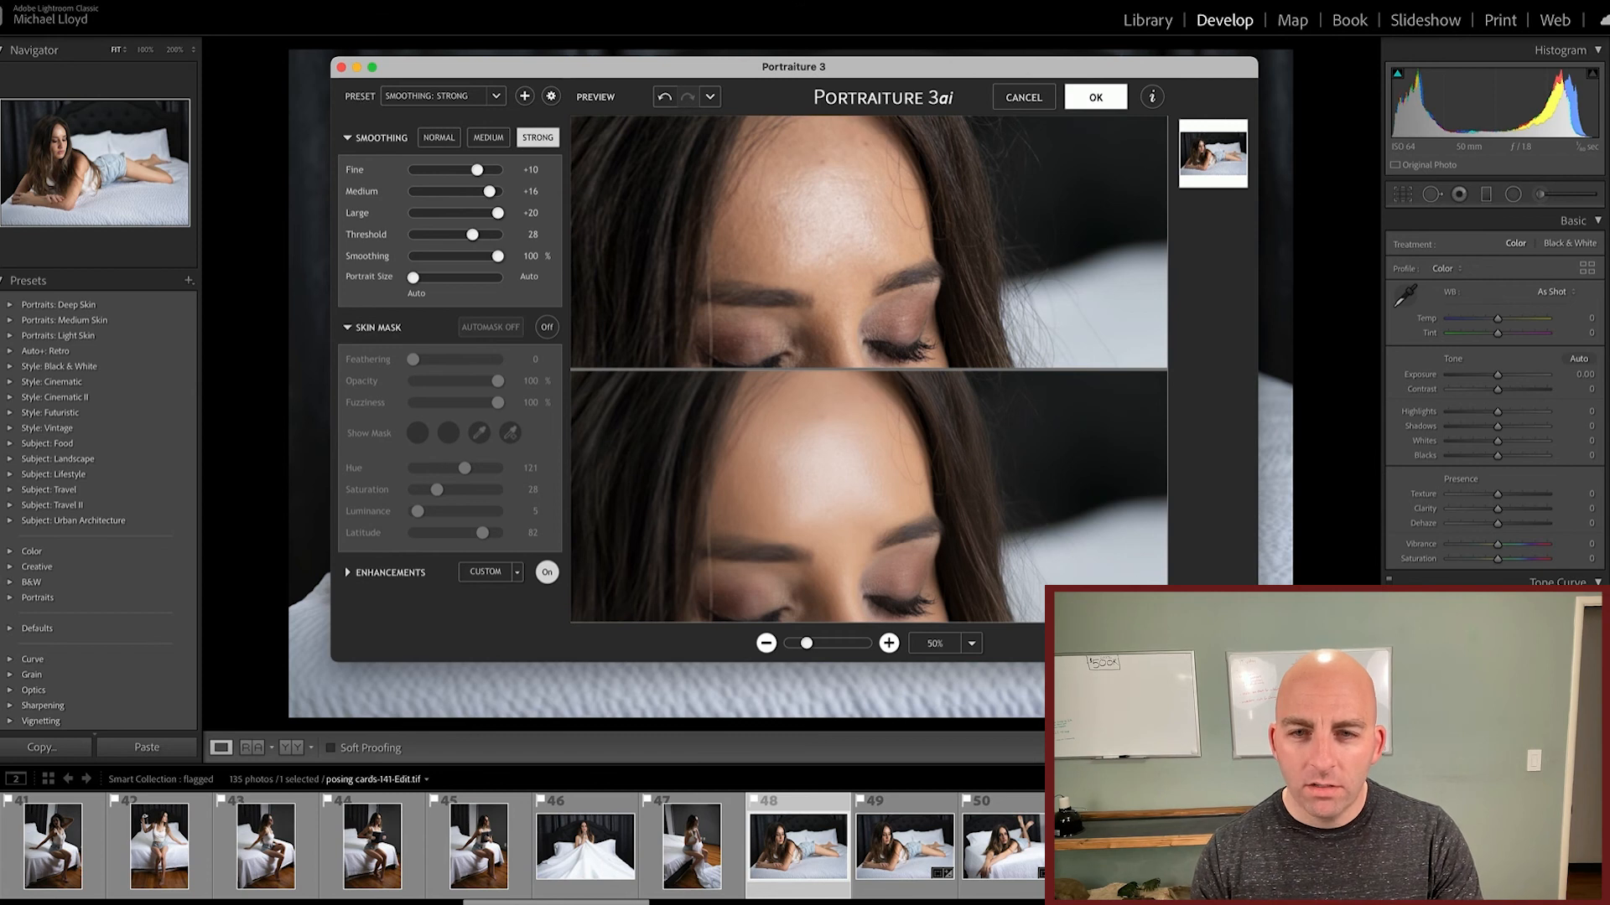
click(1155, 643)
click(1108, 643)
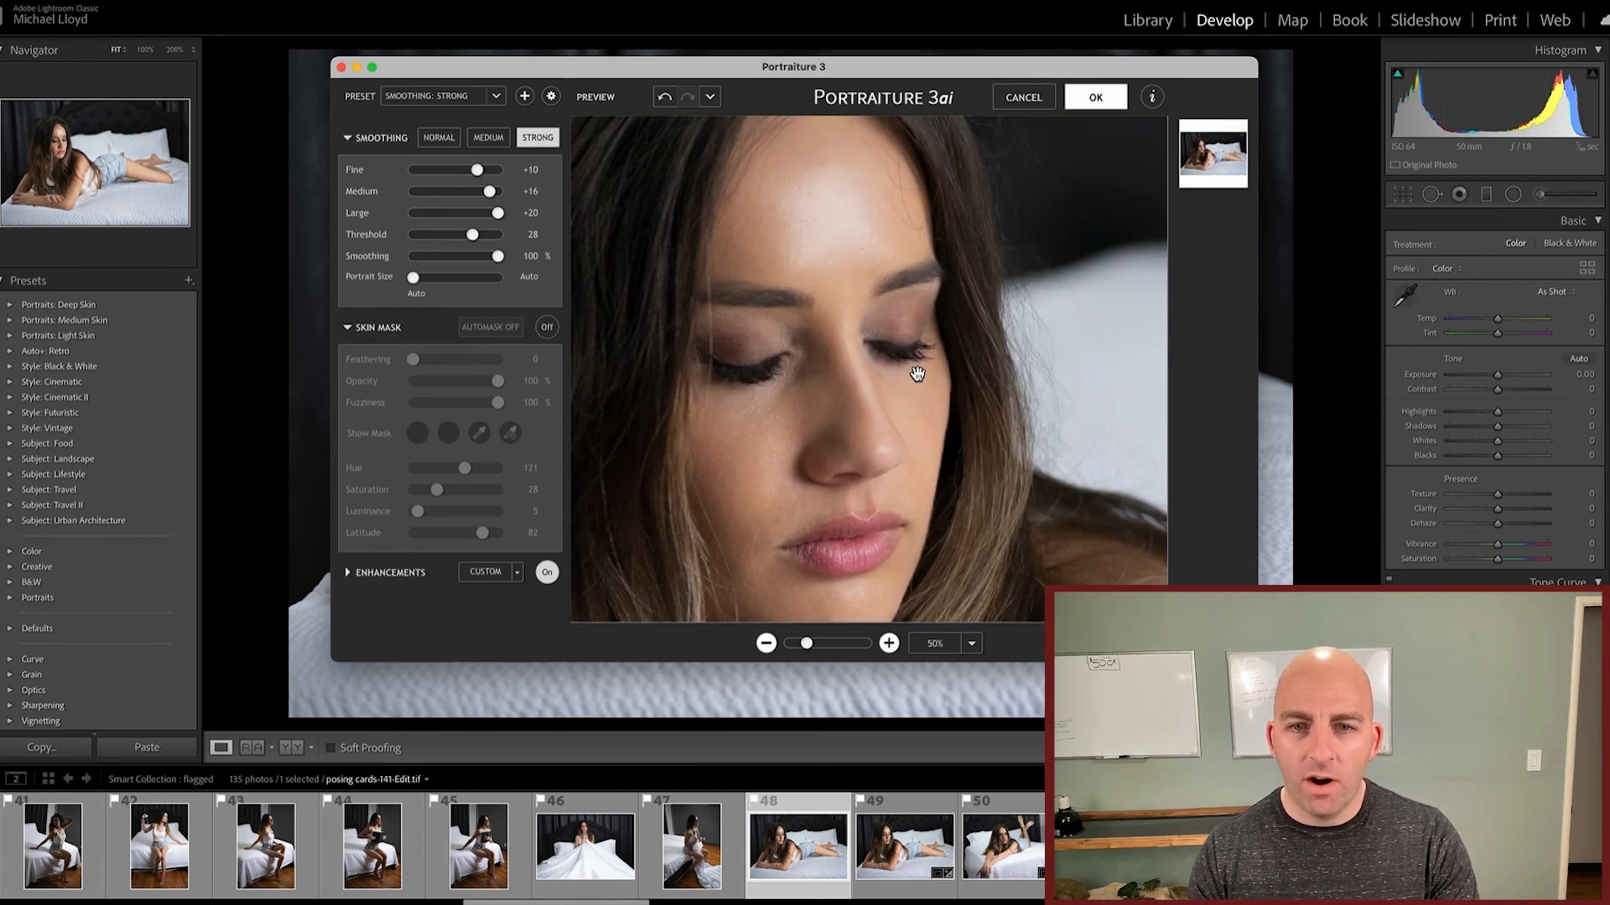
Step: Apply the Normal smoothing preset and set its Smoothing amount to 41%
click(438, 138)
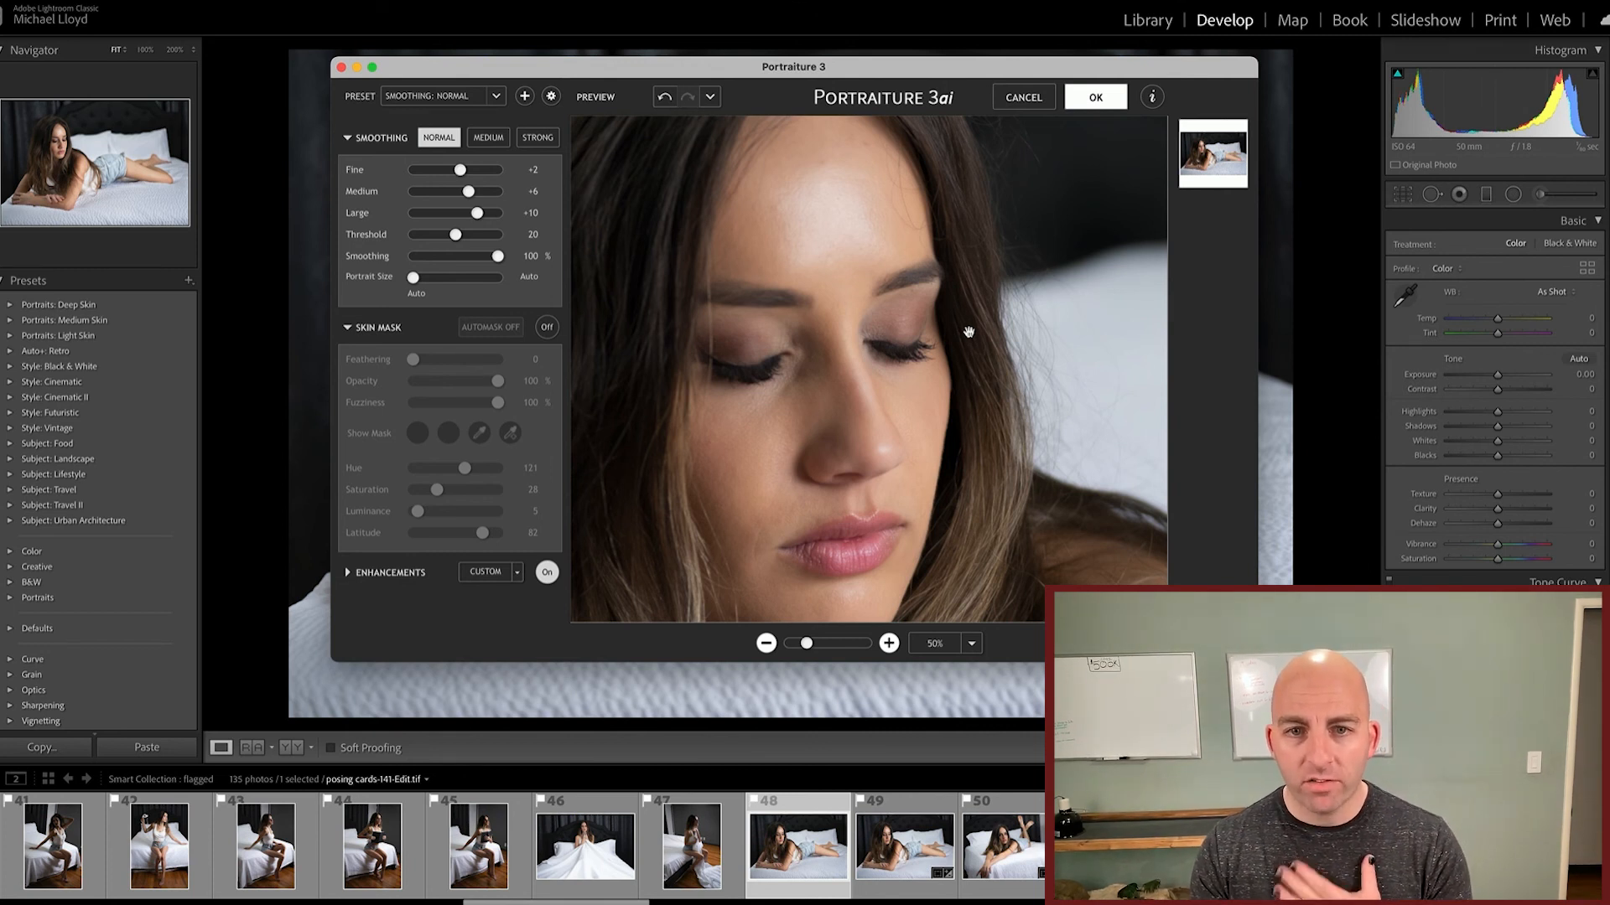
click(478, 260)
drag(467, 261, 450, 261)
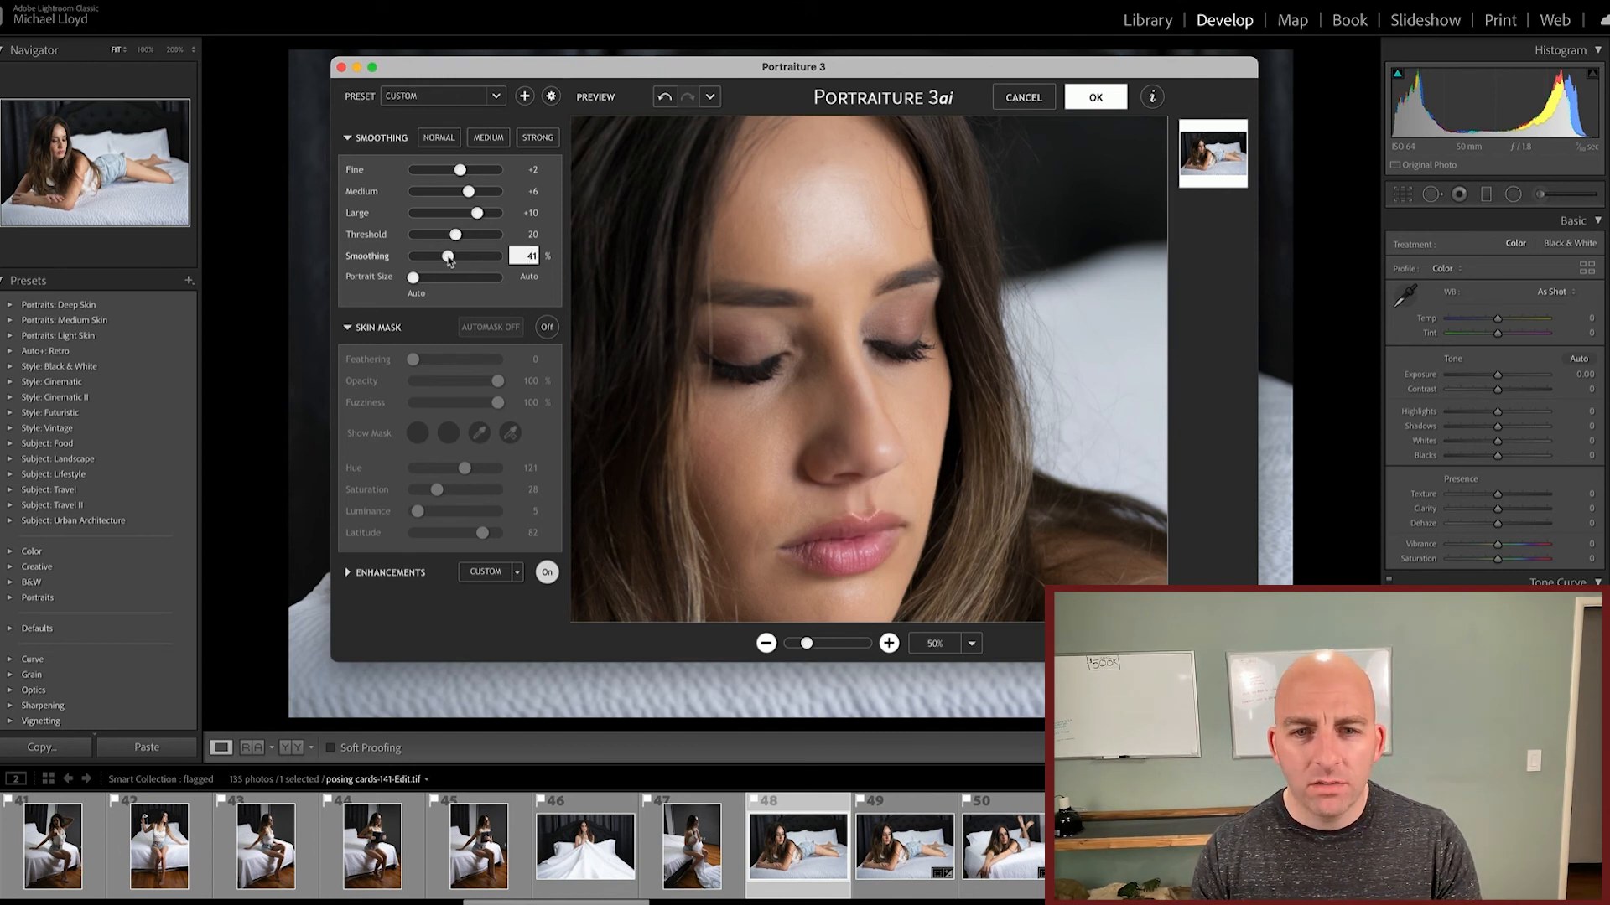
click(949, 392)
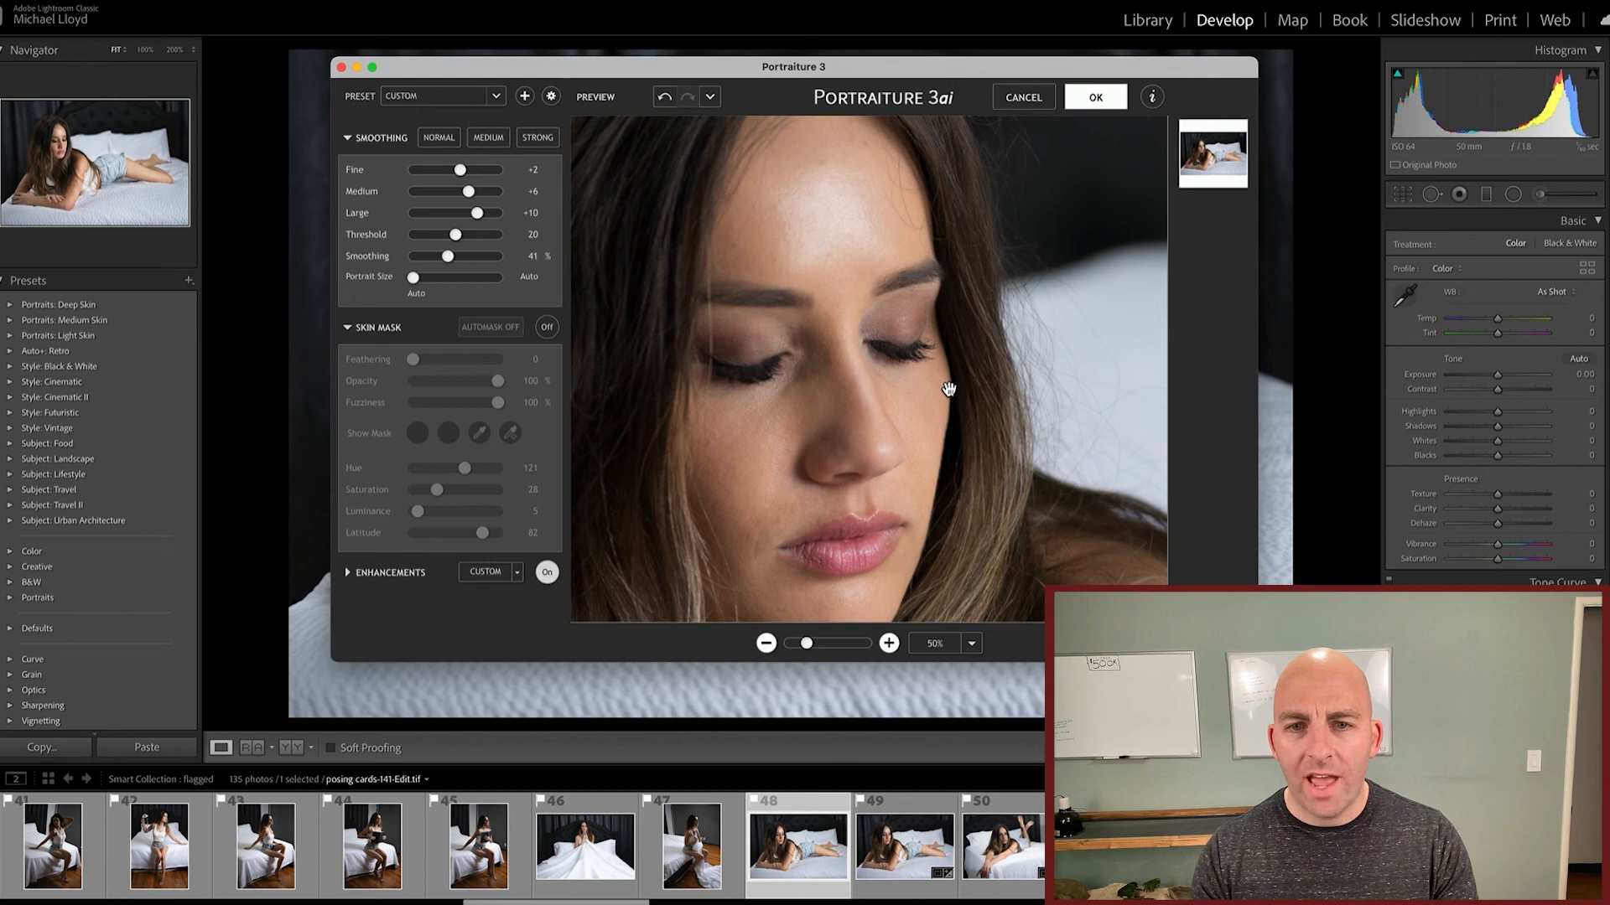
Step: Check the smoothed face against the original in split preview and apply the Portraiture result to the photo
click(1134, 643)
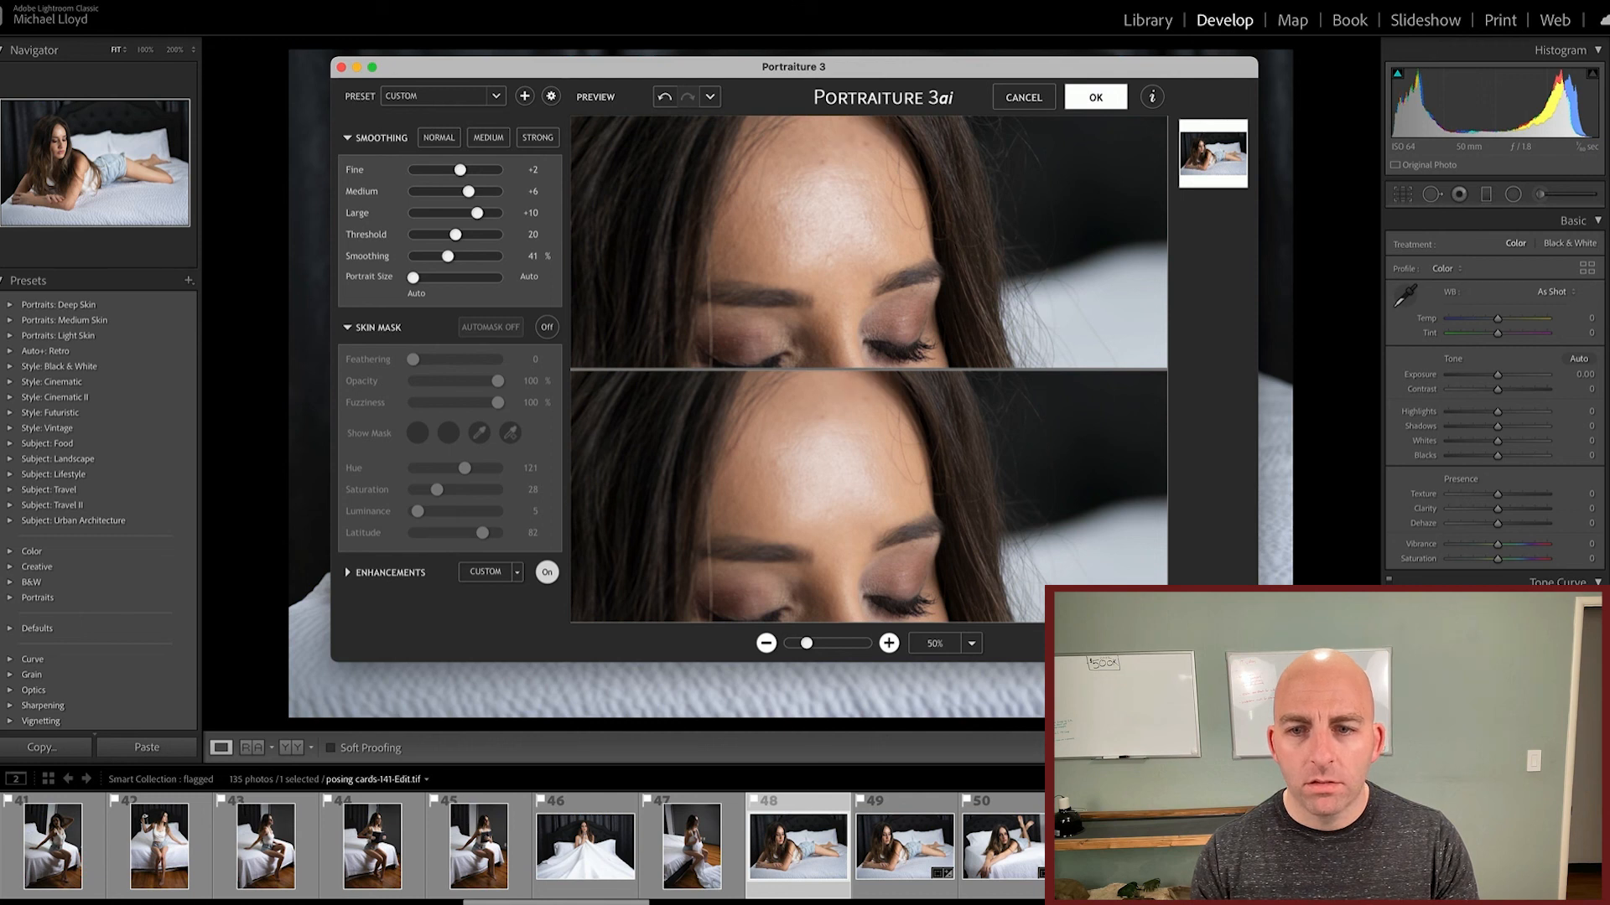
click(1108, 643)
click(1093, 97)
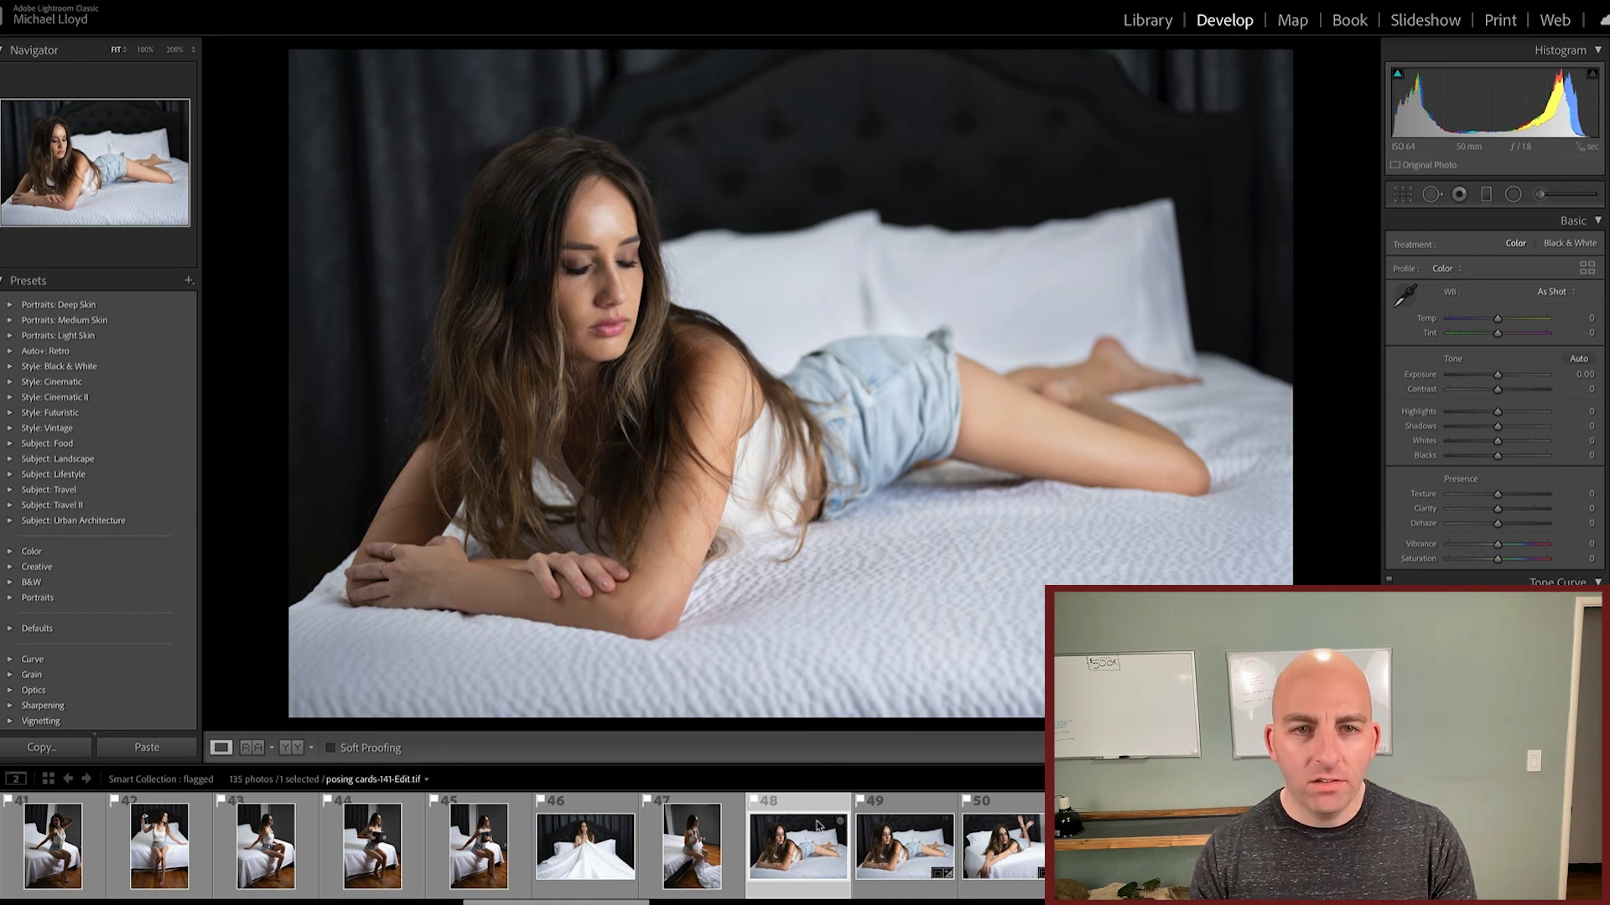
Step: Compare the face at 200% zoom between the smoothed copy posing cards-141-Edit.tif and the original posing cards-141.NEF
click(597, 255)
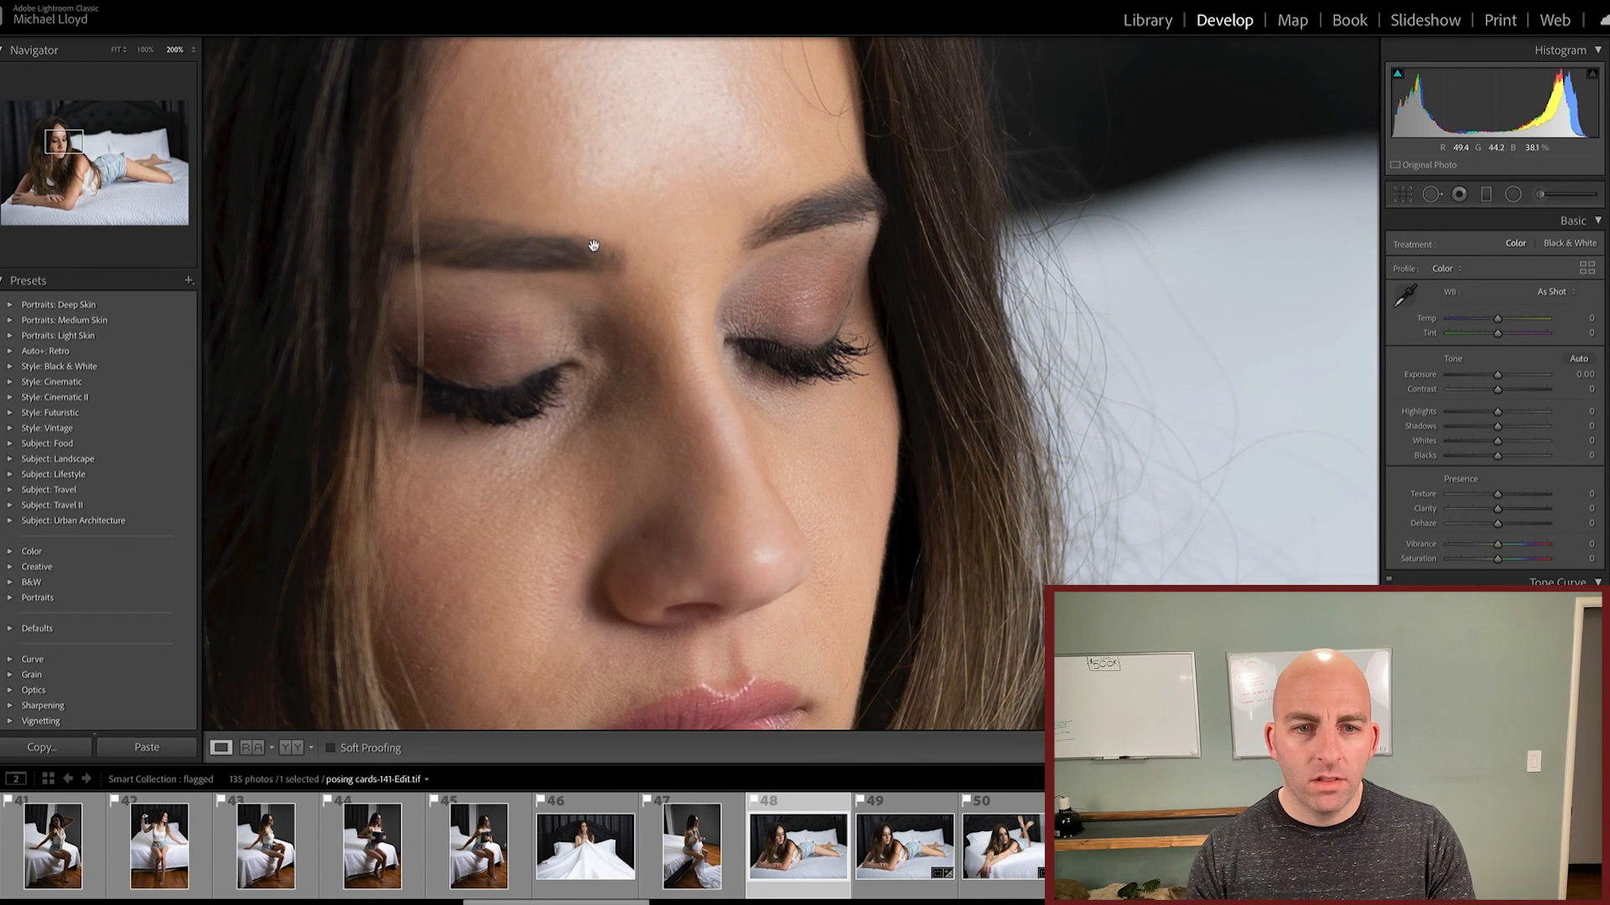
click(896, 821)
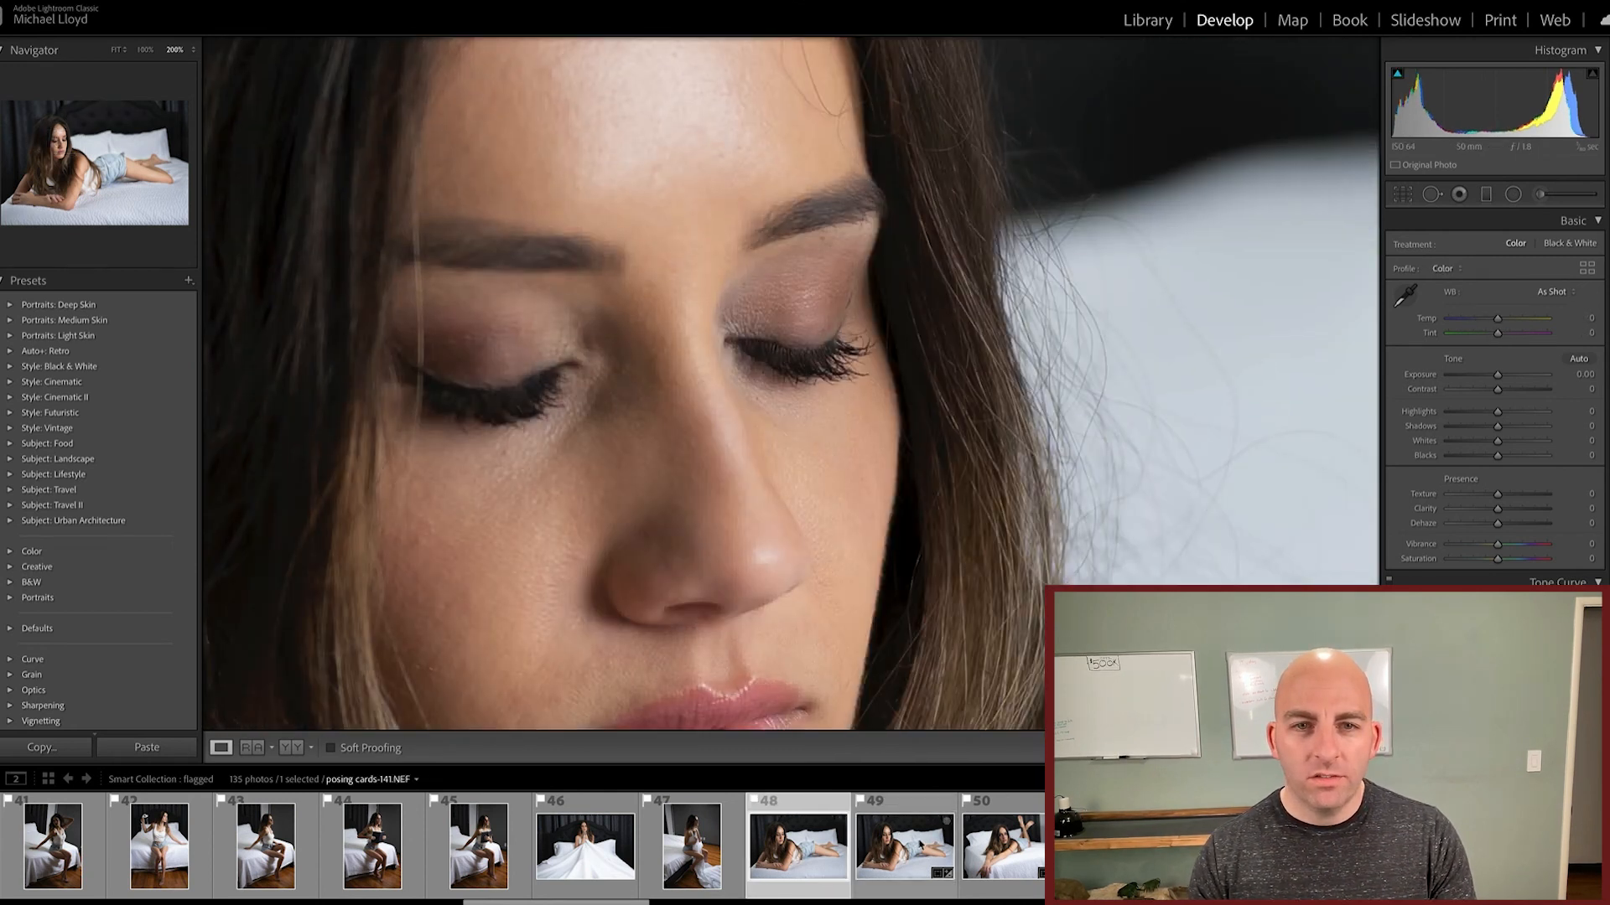
click(806, 838)
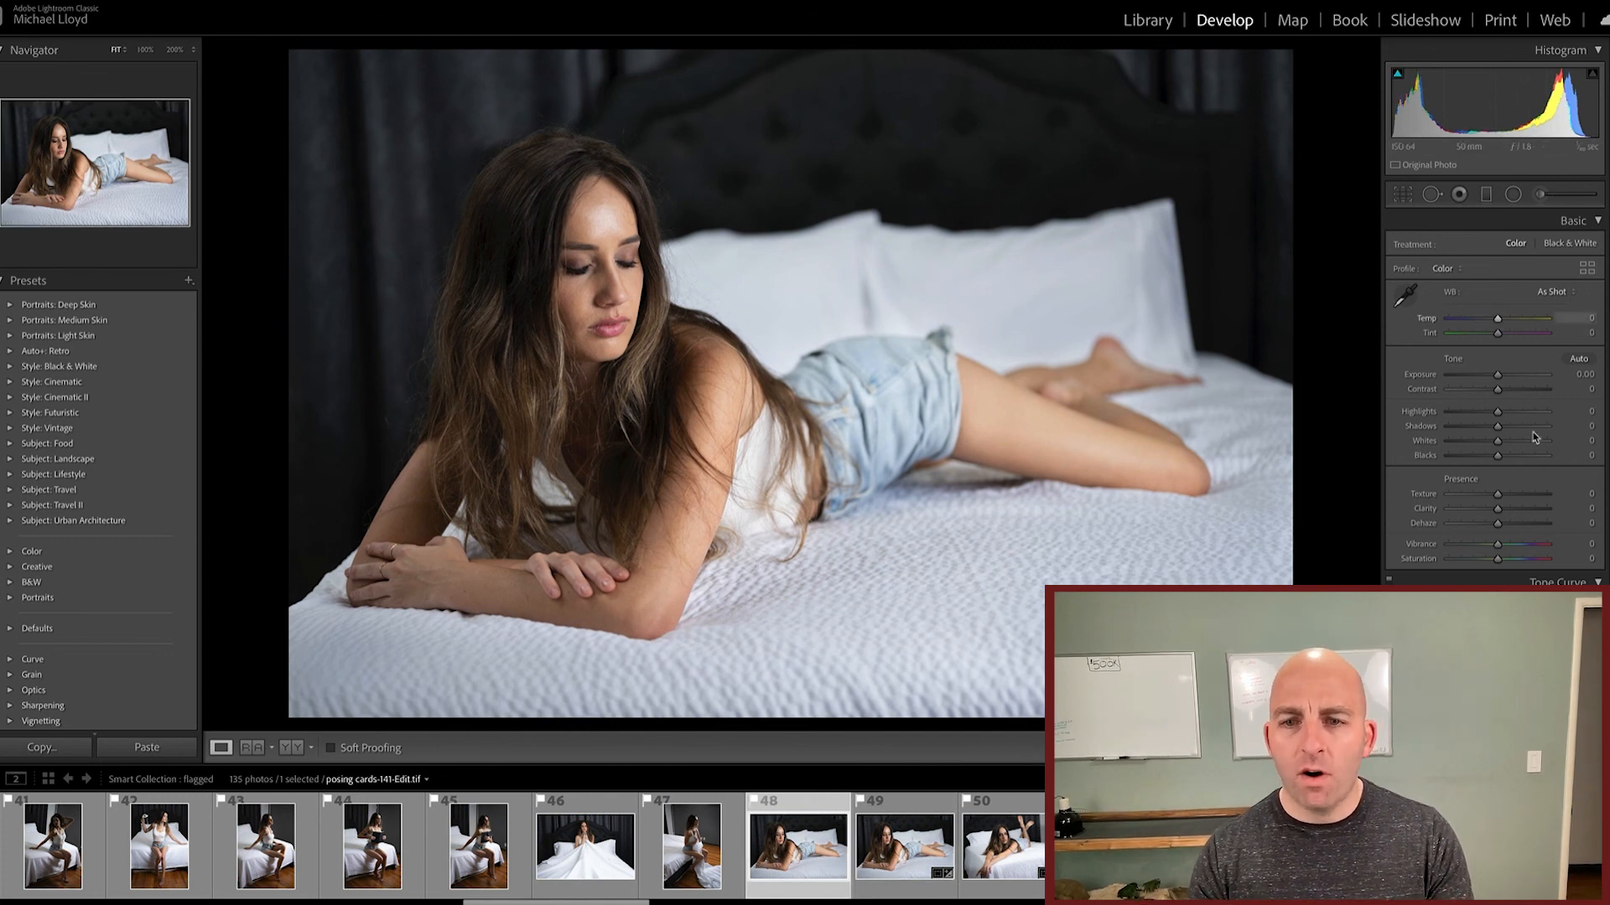
Step: Apply the Boudoir preset from the user presets to posing cards-141-Edit.tif and set Shadows to +30
scroll(135, 463, down, 5)
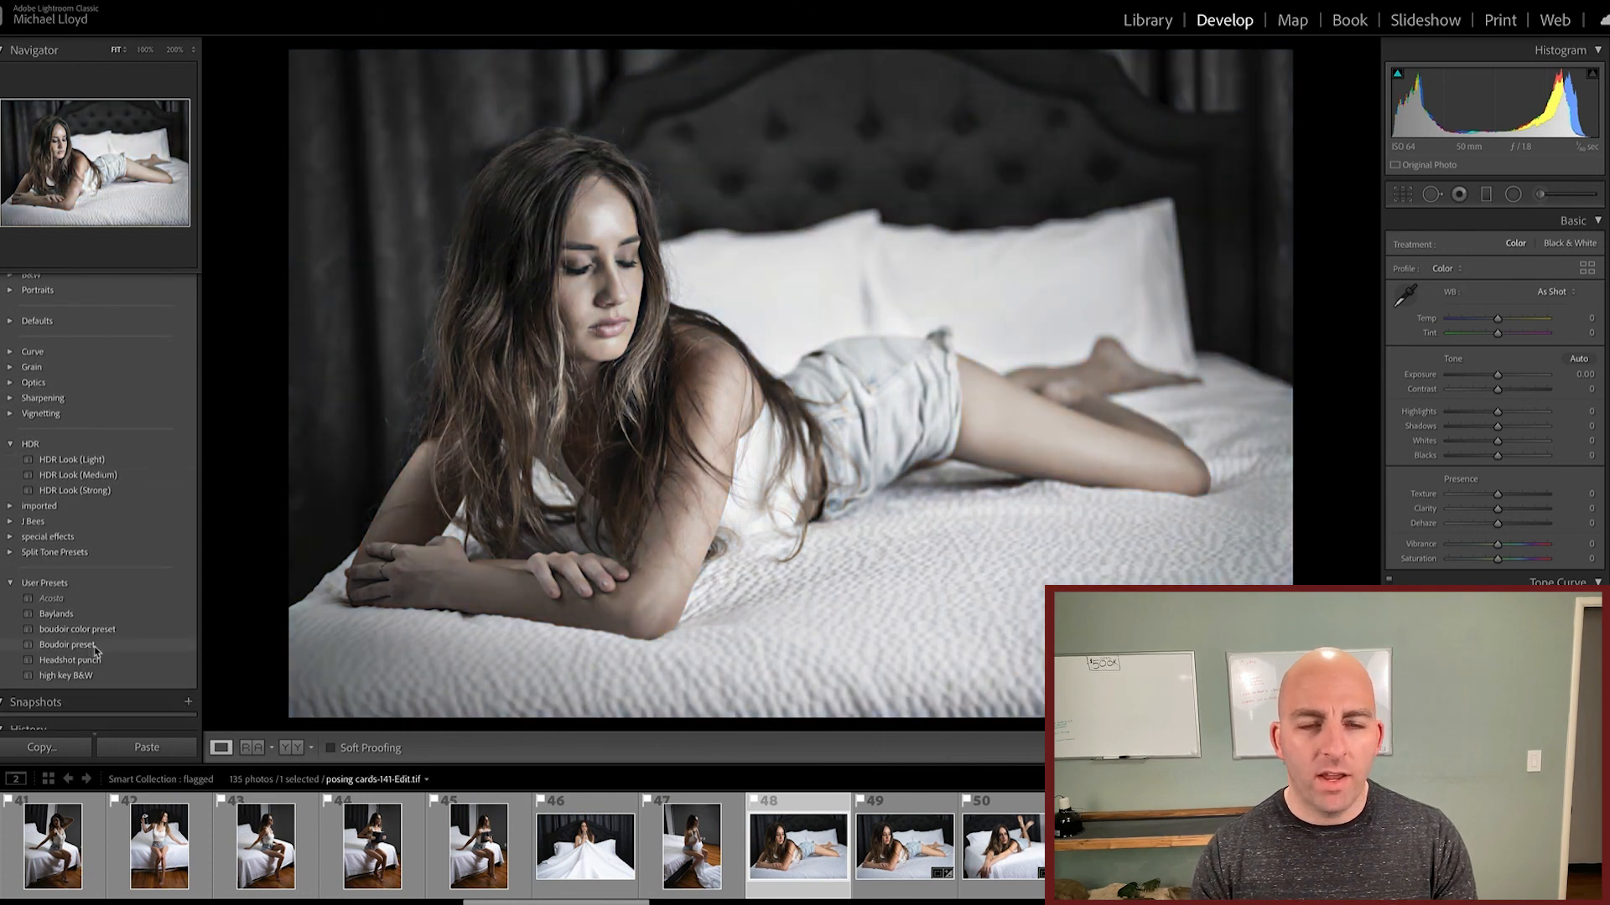
click(95, 645)
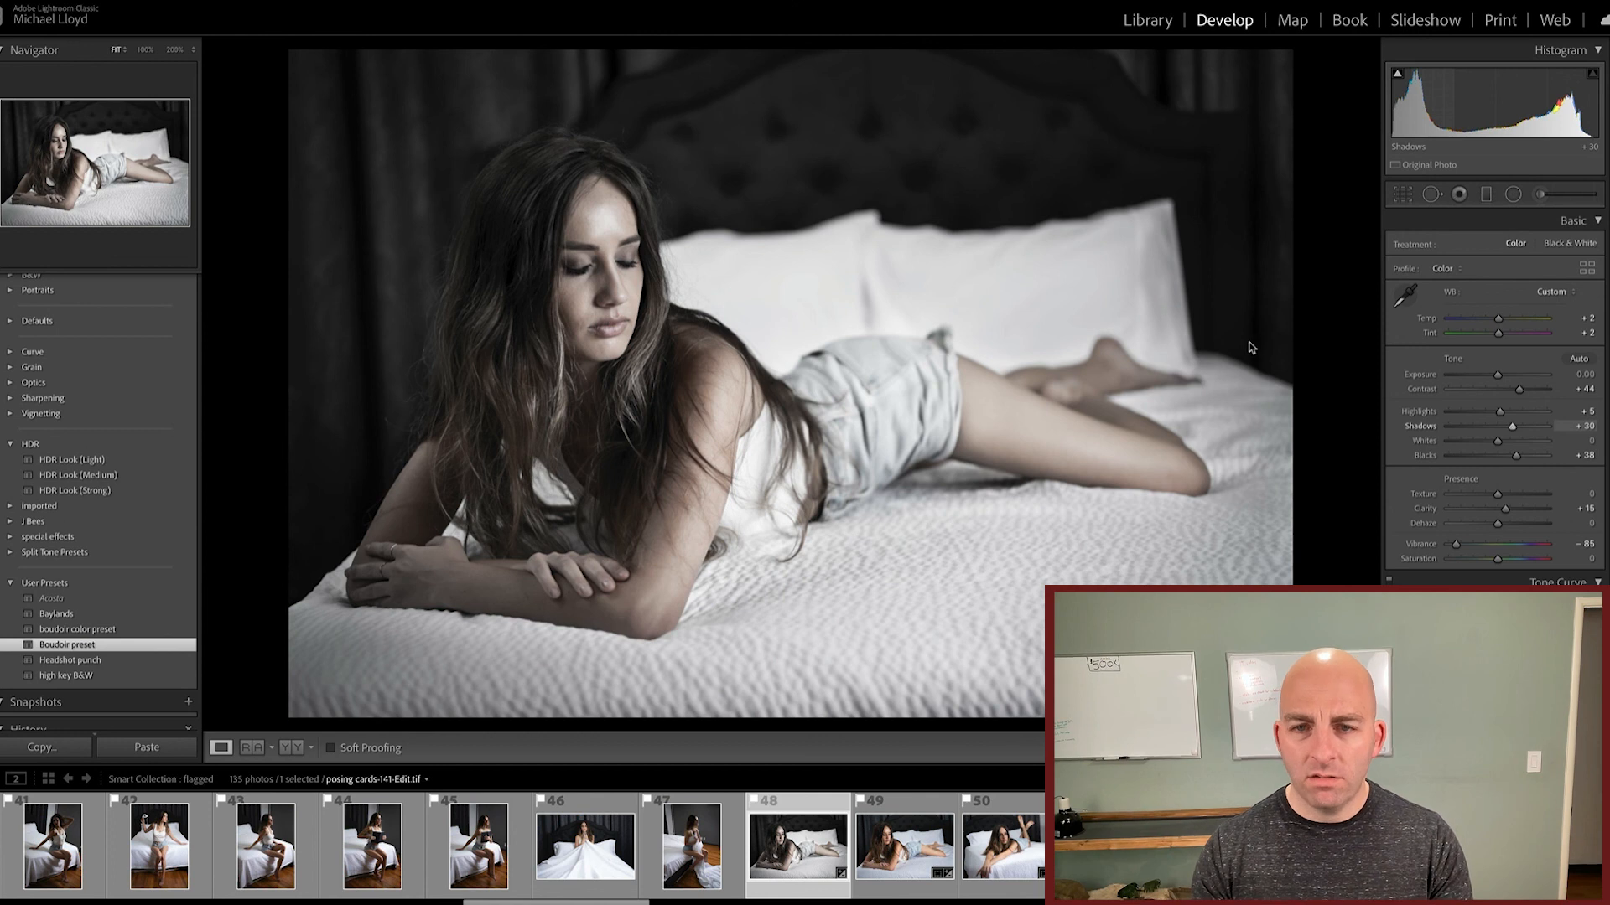
Step: Darken the bedding and headboard with adjustment brush strokes at Exposure -1.02 and close the brush
key(shift+m)
mouse_move(1185, 403)
mouse_down()
mouse_move(1086, 579)
mouse_move(1032, 549)
mouse_up()
scroll(998, 577, up, 5)
mouse_move(956, 591)
mouse_down()
mouse_move(785, 621)
mouse_move(747, 661)
mouse_move(586, 719)
mouse_move(408, 723)
mouse_move(556, 718)
mouse_move(895, 619)
mouse_move(817, 622)
mouse_move(796, 600)
mouse_move(843, 581)
mouse_move(1177, 564)
mouse_move(1271, 424)
mouse_move(1155, 276)
mouse_move(1042, 288)
mouse_move(775, 263)
mouse_move(777, 200)
mouse_up()
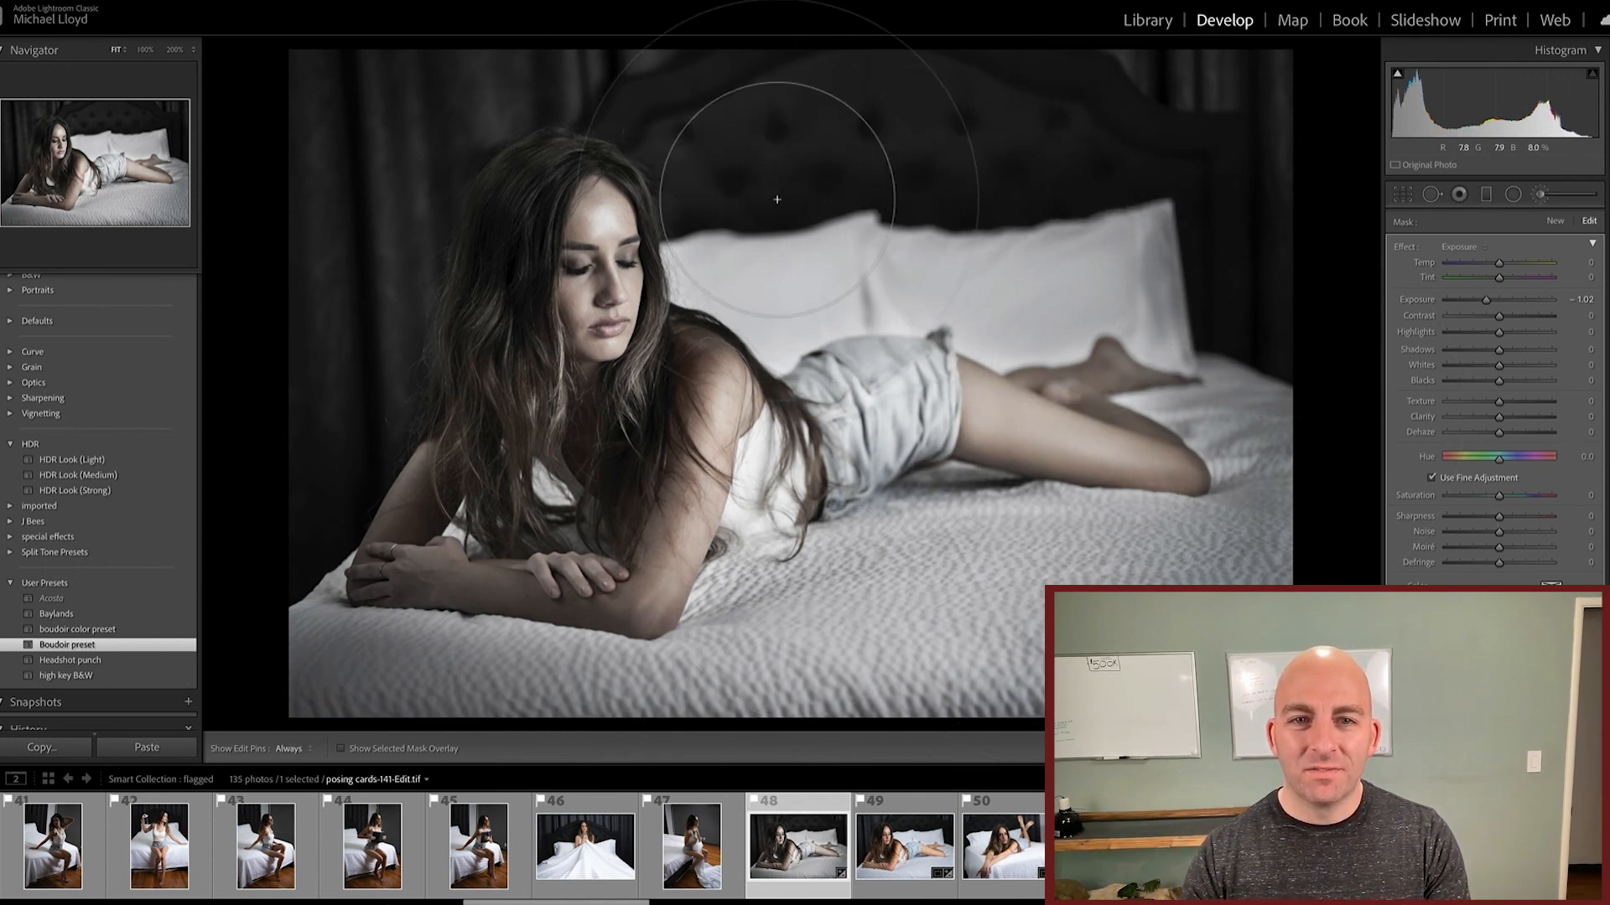
key(k)
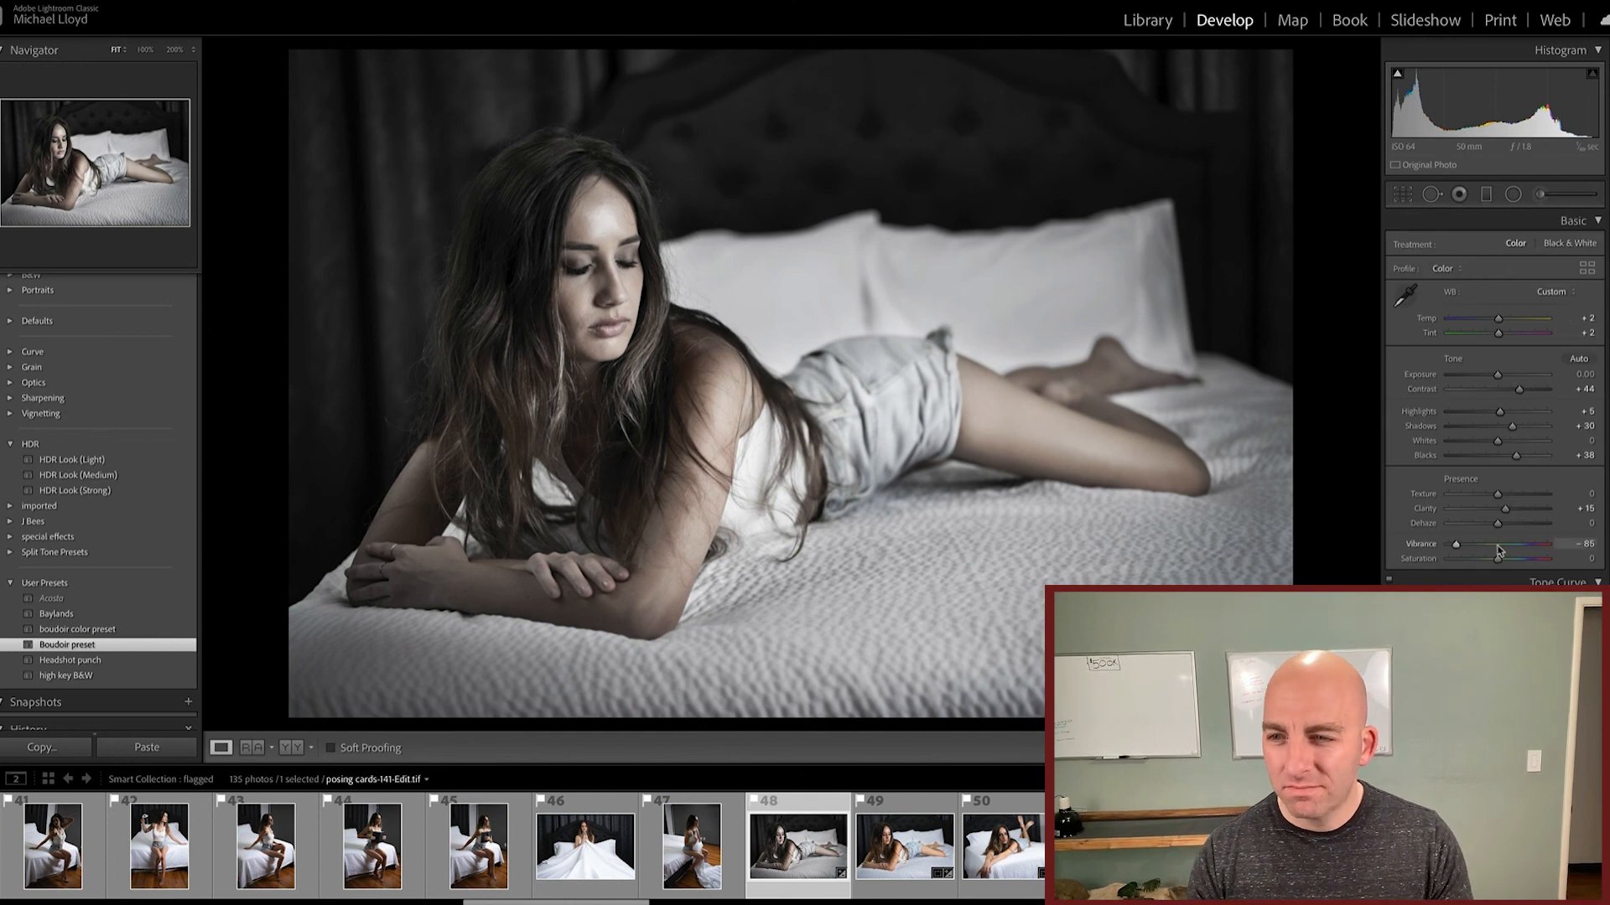
Step: Step back through the photo's edit history to the Boudoir preset state
key(ctrl+z)
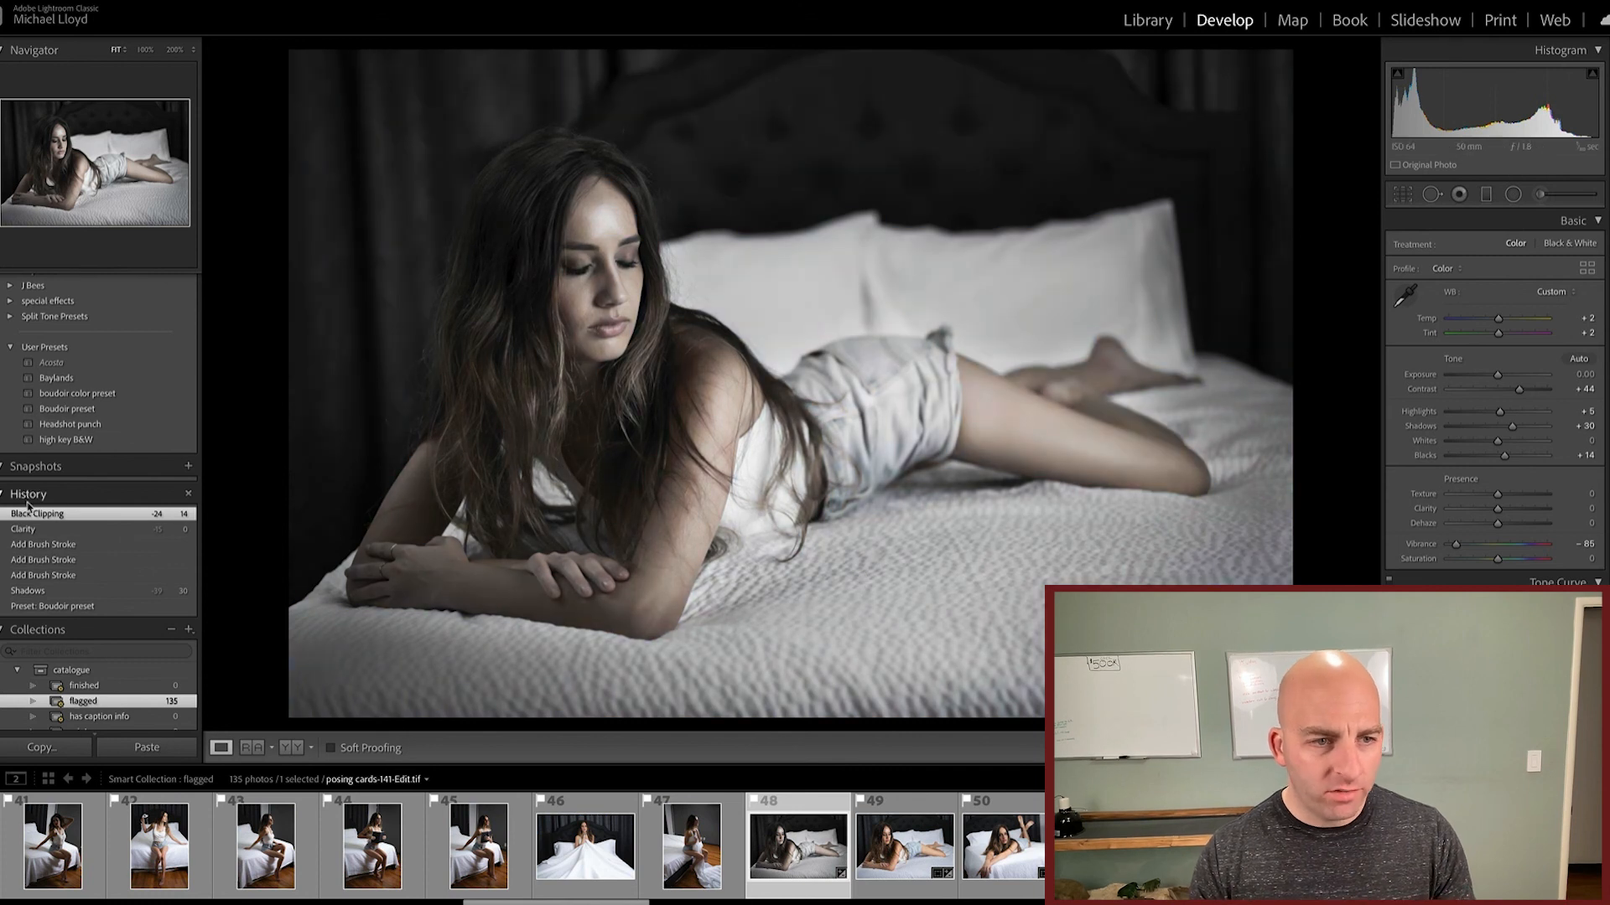
click(64, 529)
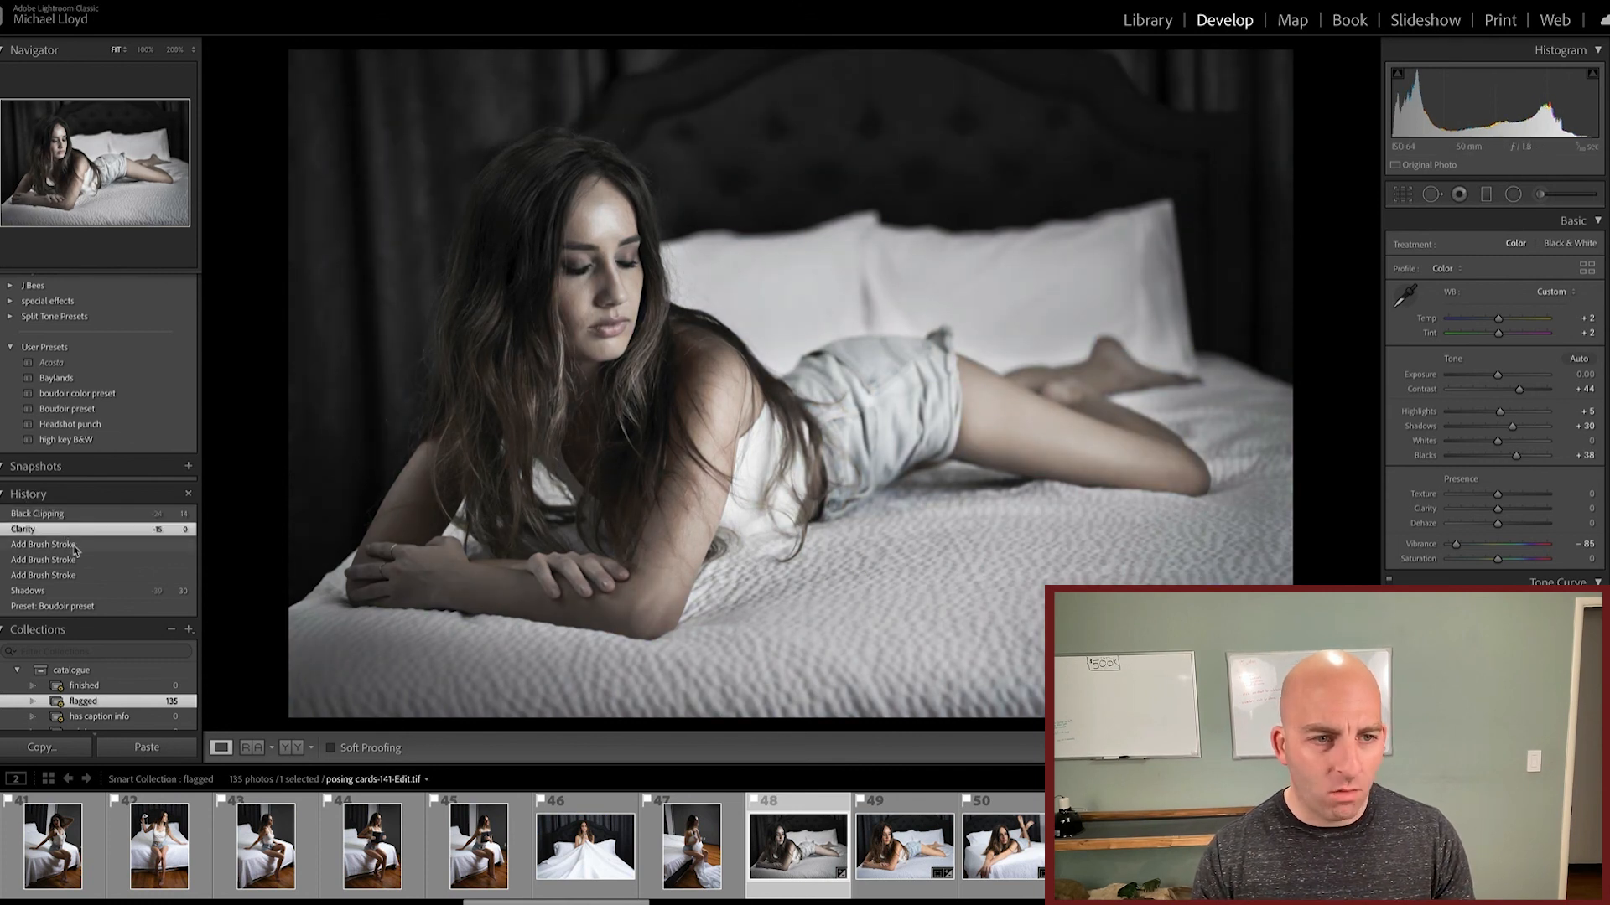
click(74, 546)
click(79, 560)
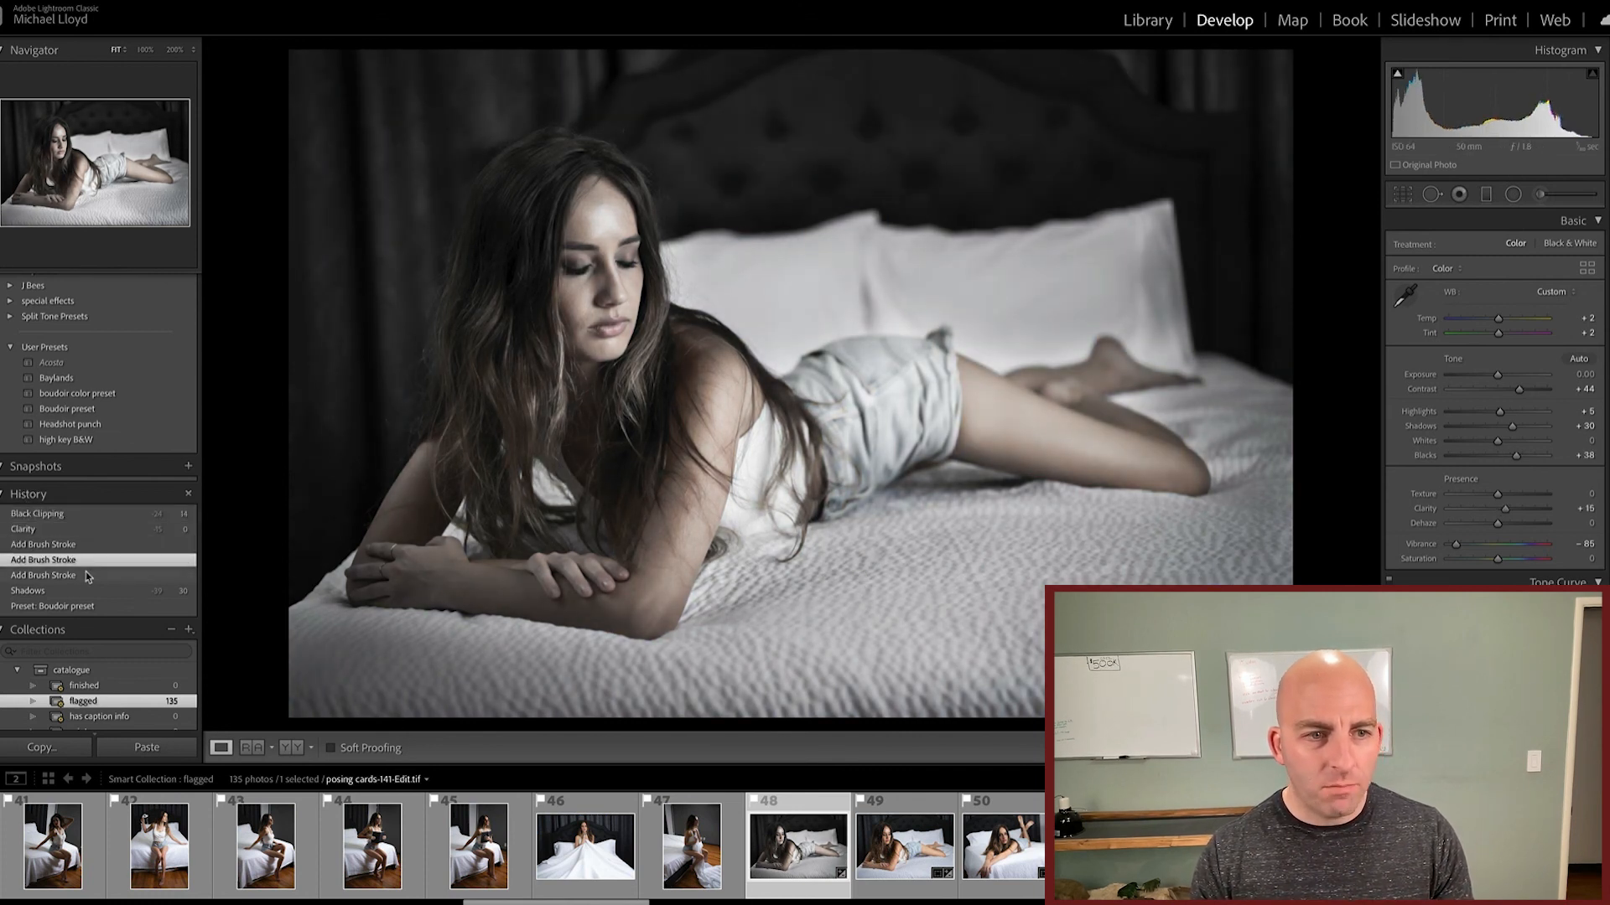
click(87, 575)
click(107, 606)
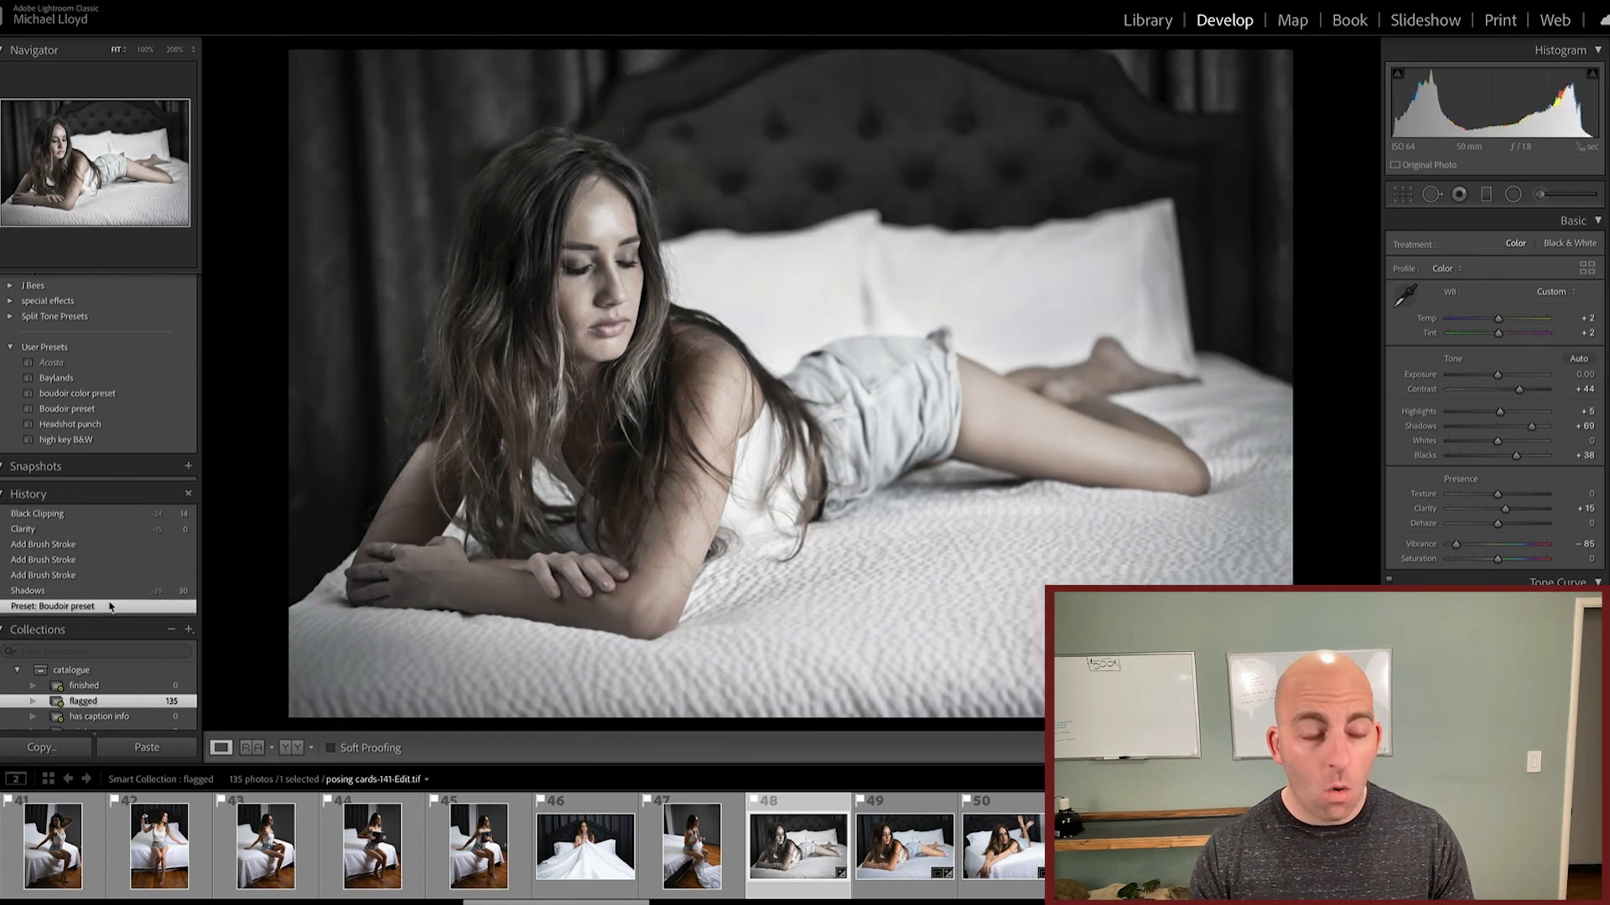
Step: Reset all develop settings of posing cards-141-Edit.tif
right_click(798, 813)
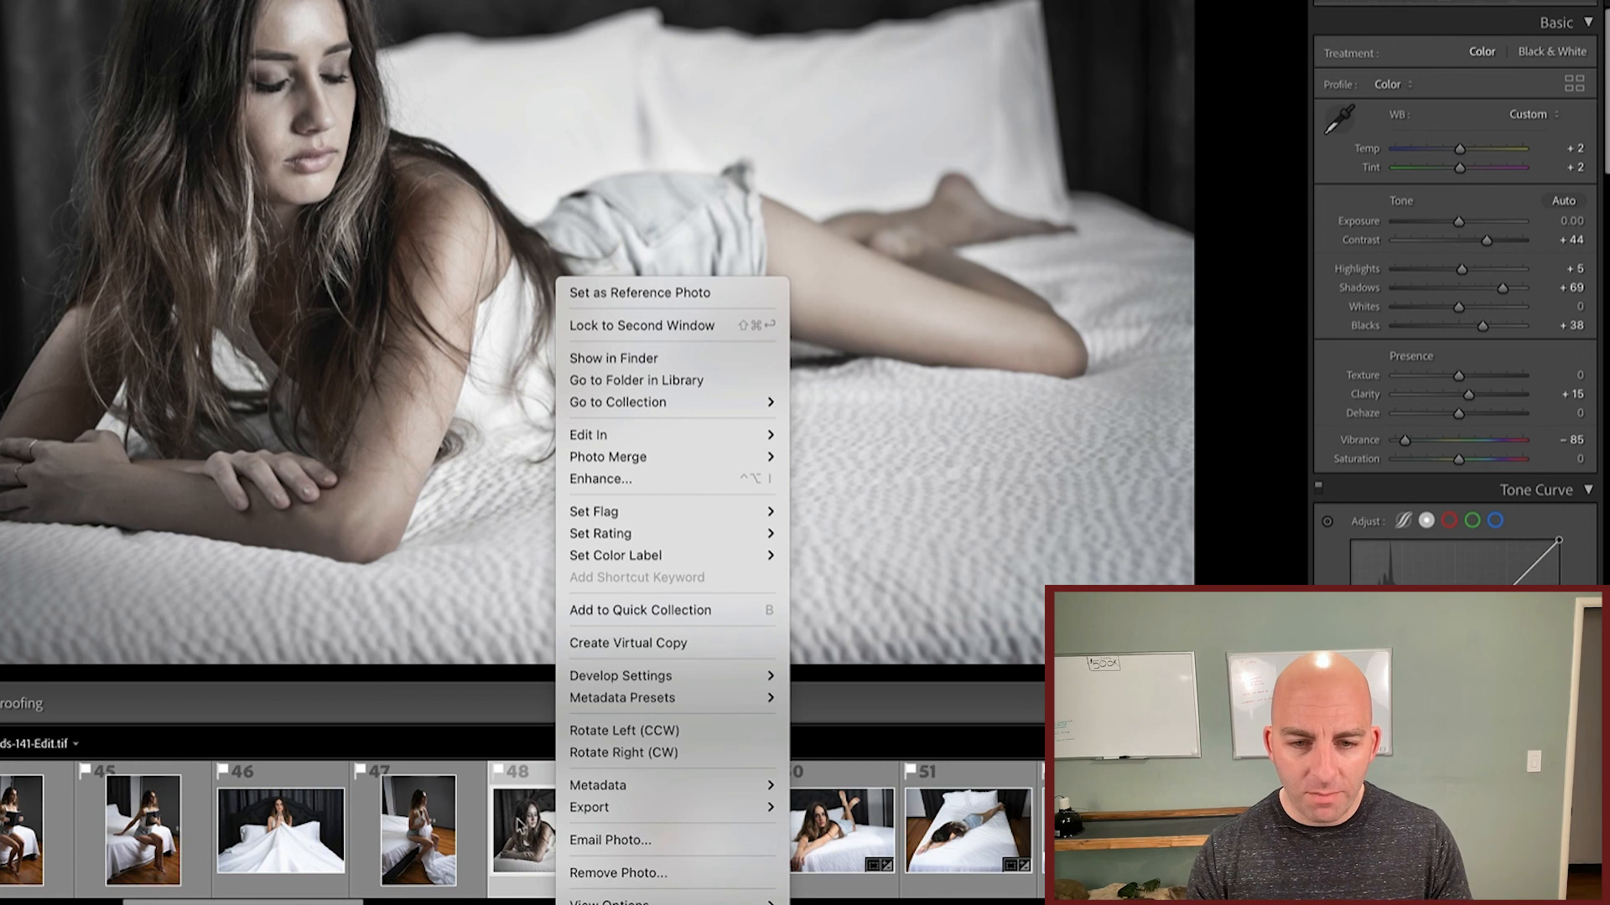
mouse_move(635, 679)
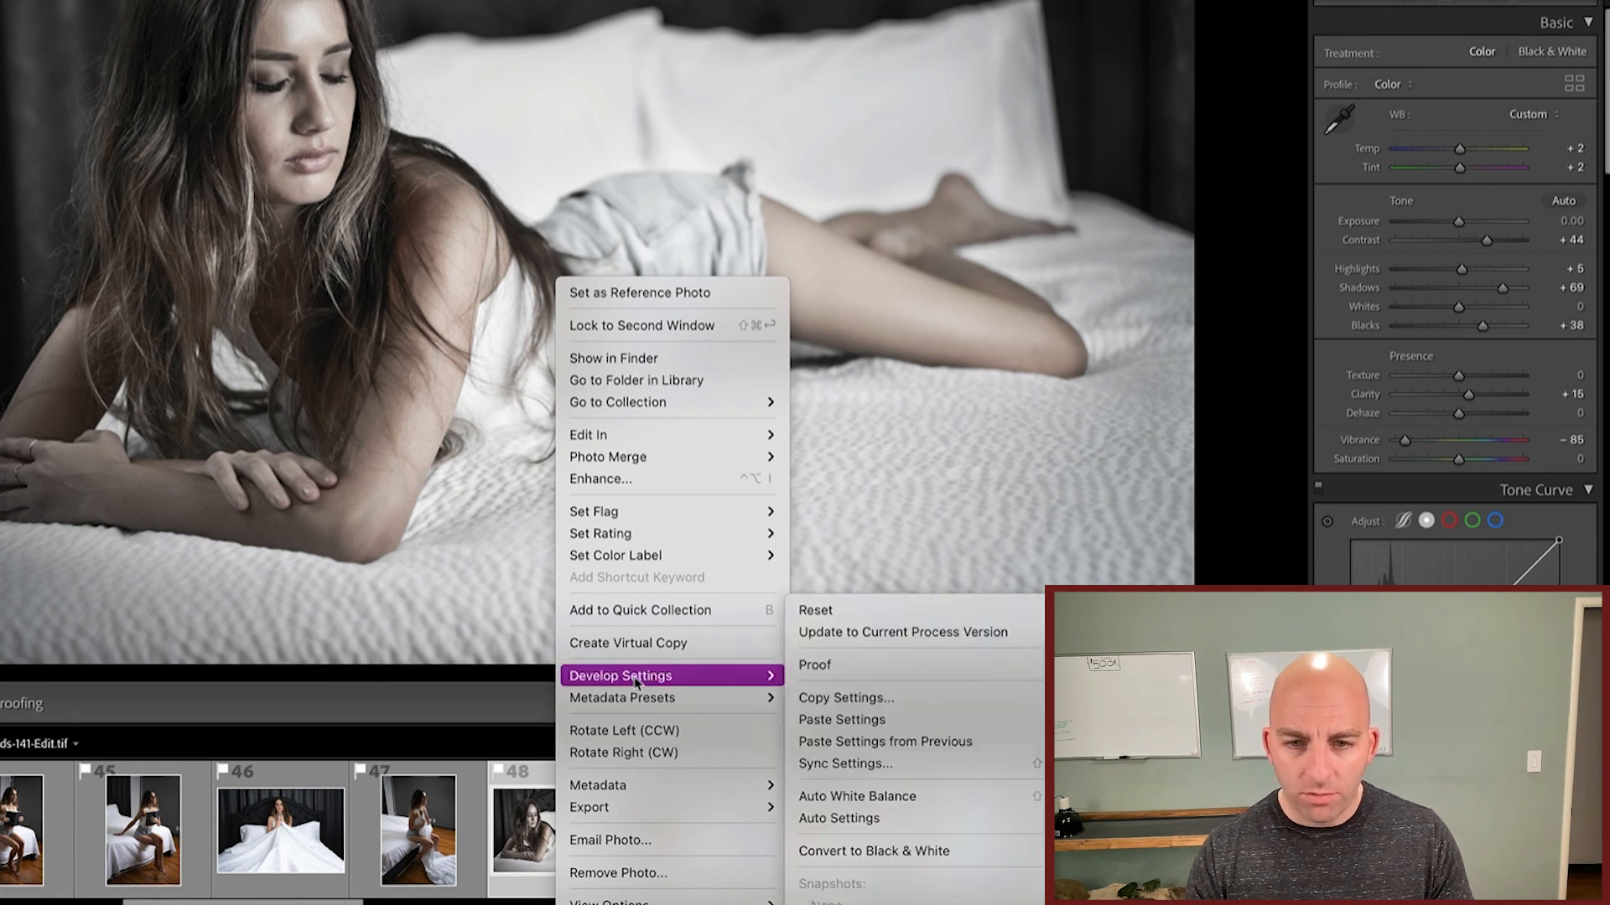
click(869, 618)
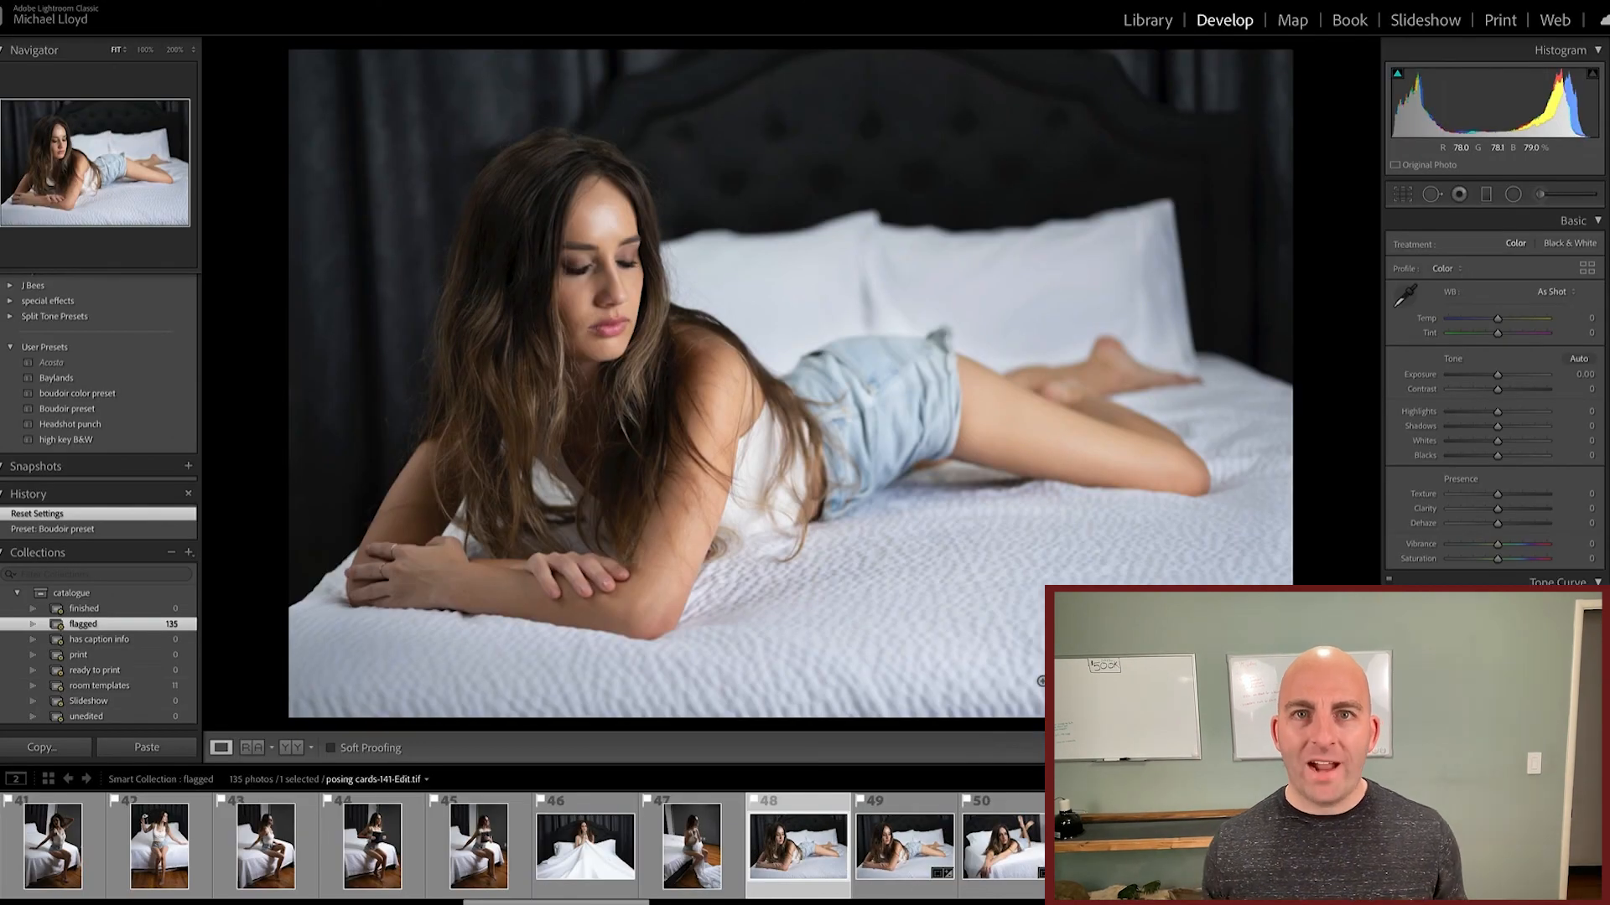